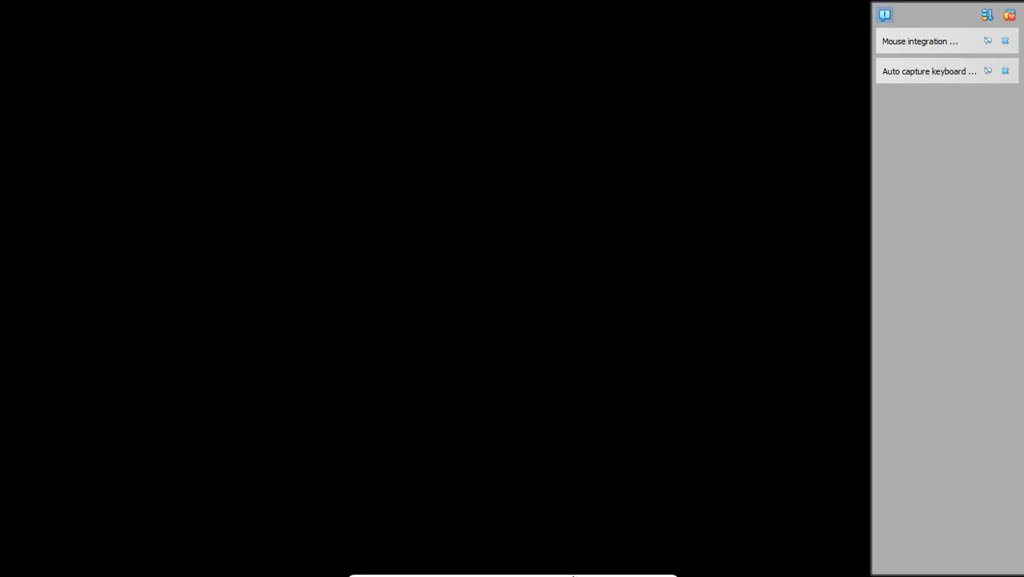
mouse_move(572, 574)
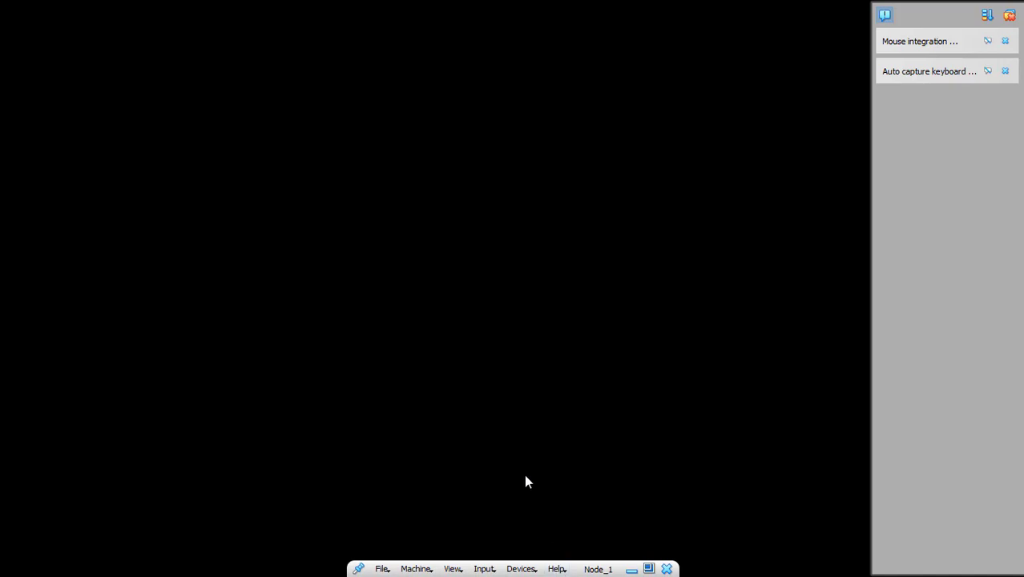
click(519, 369)
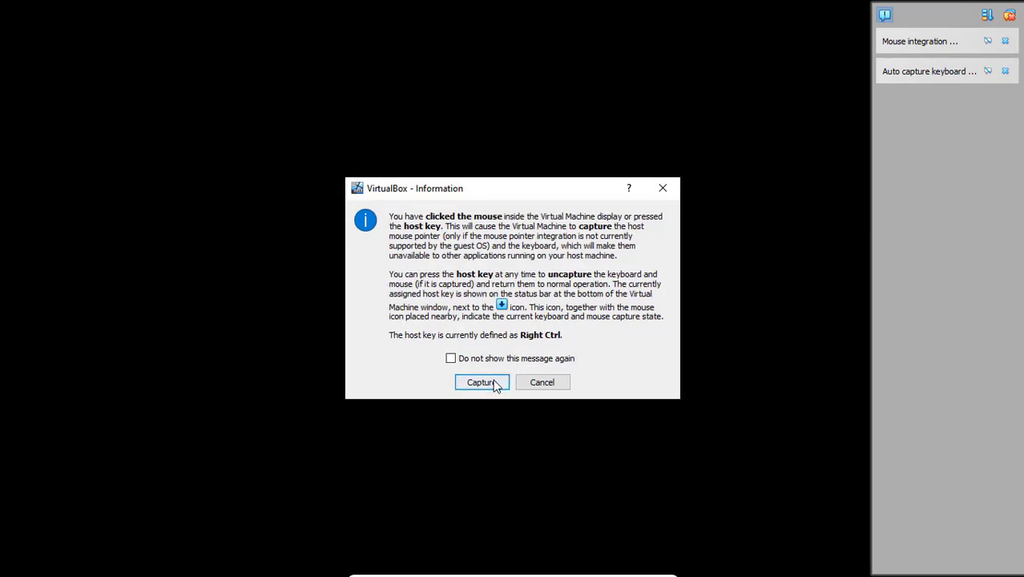
click(535, 389)
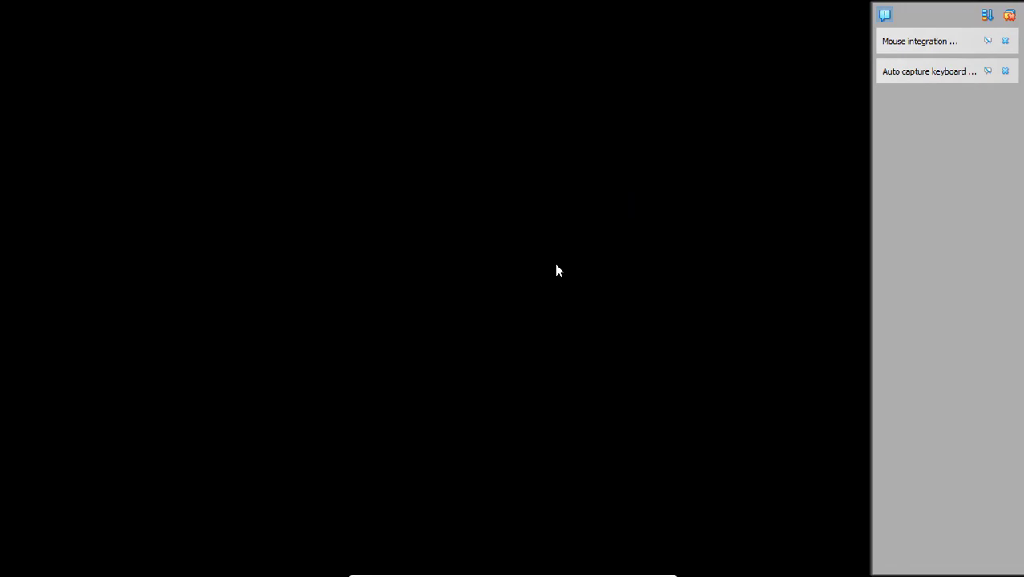
mouse_move(633, 571)
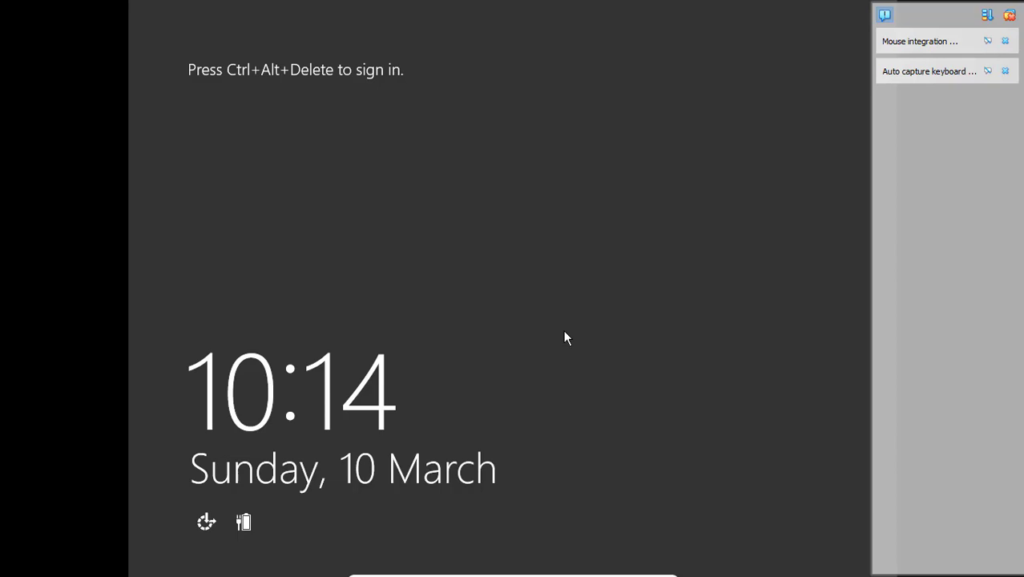
Open the Other user sign-in on Node_1 and enter the user name EDUSOFT4U\SQL_User.
key(ctrl+alt+Delete)
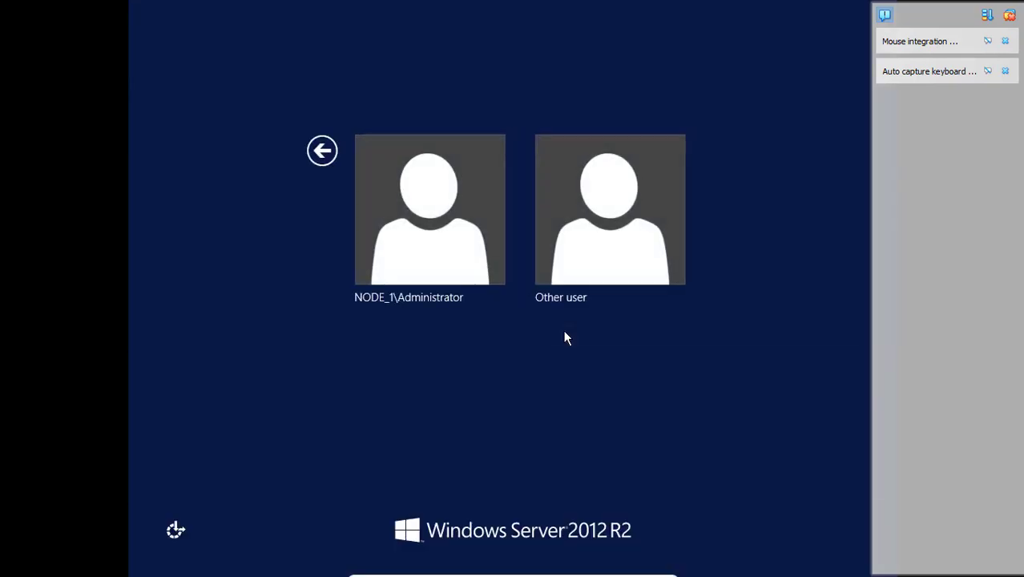
click(586, 286)
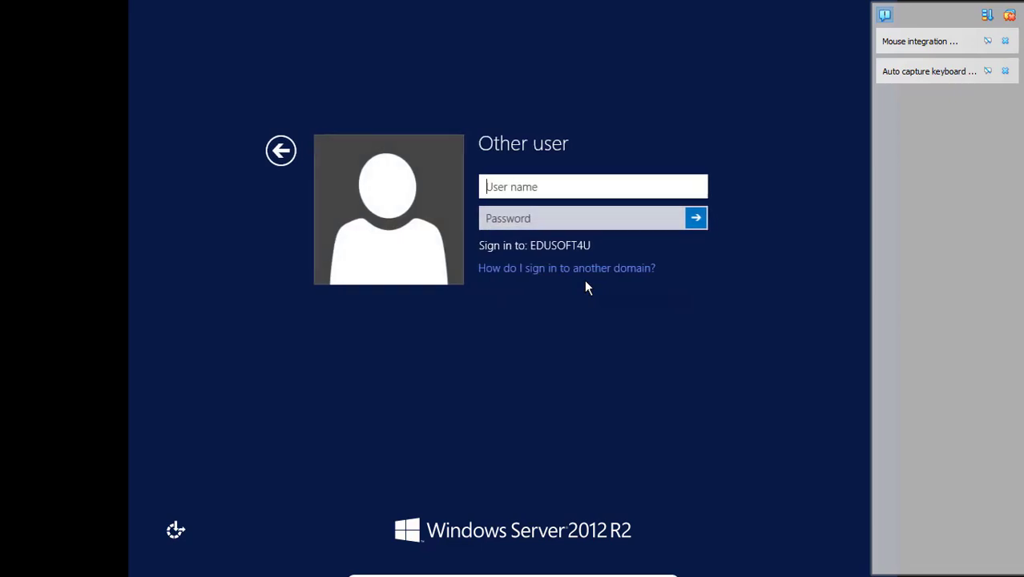
text(e)
key(BackSpace)
text(EDUSOFT4U)
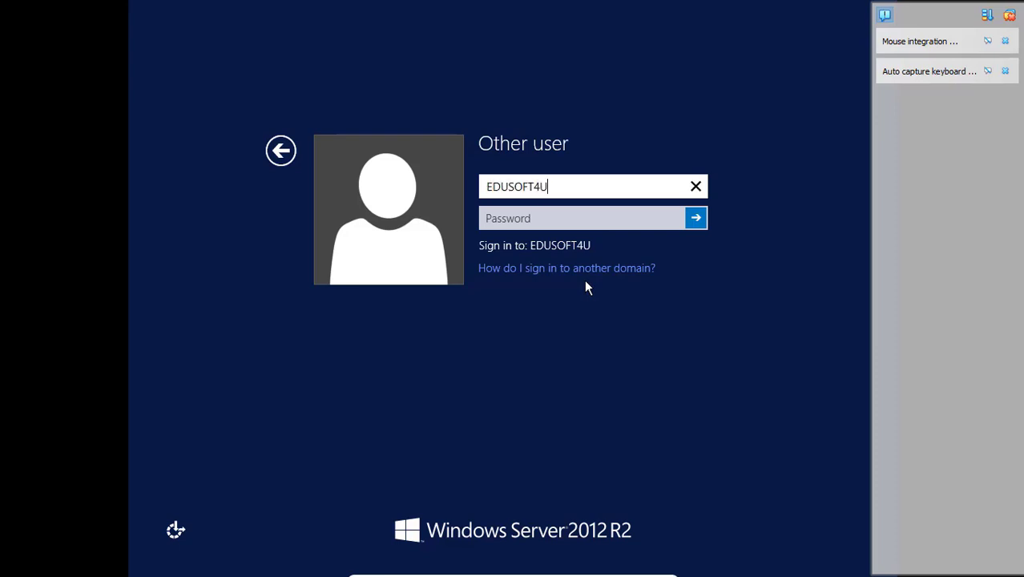
text(\SQL_UserU)
key(BackSpace)
Enter the domain account's password and sign in to Node_1.
click(560, 216)
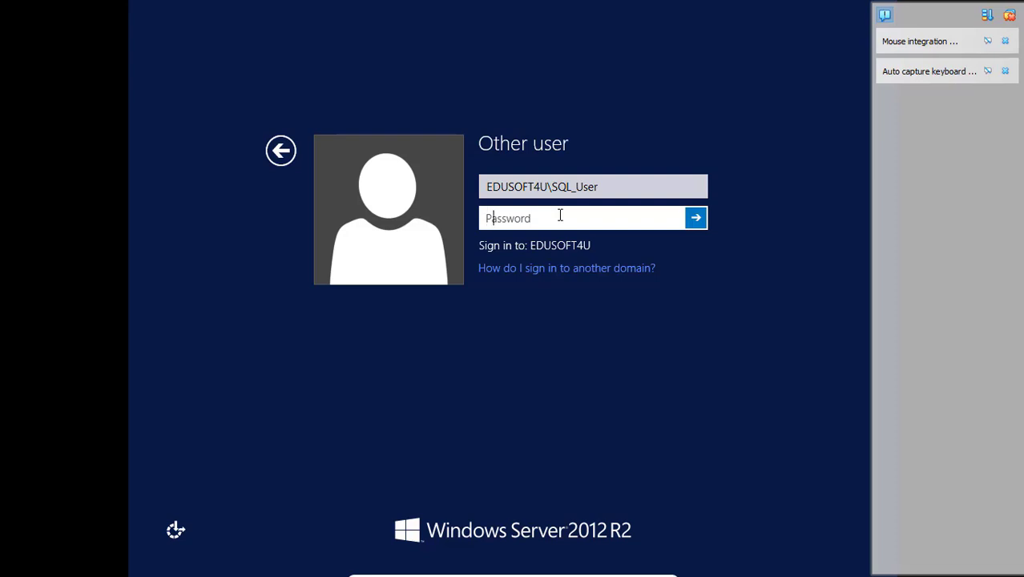
text(•••••••••••)
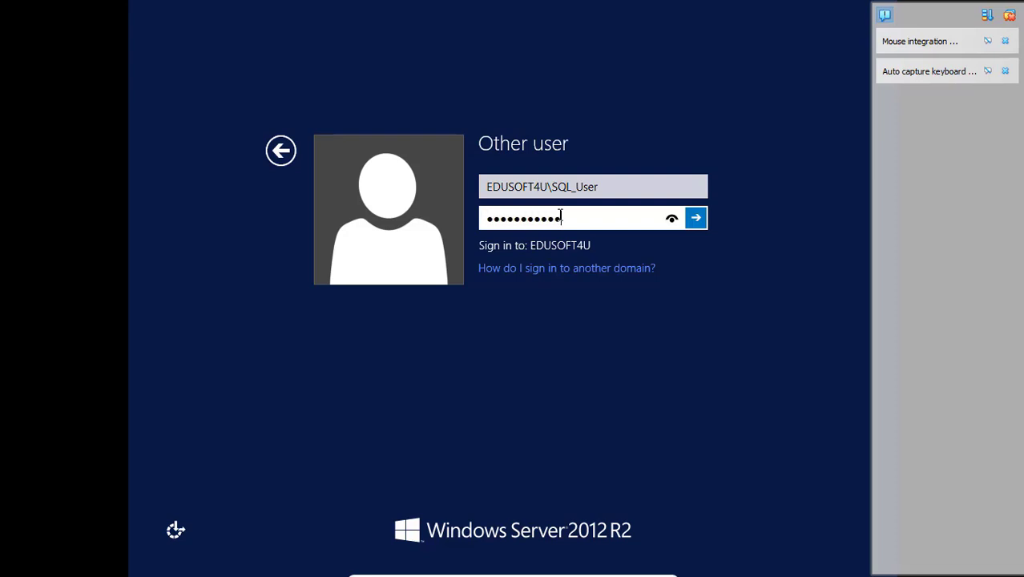
text(••••••)
key(Return)
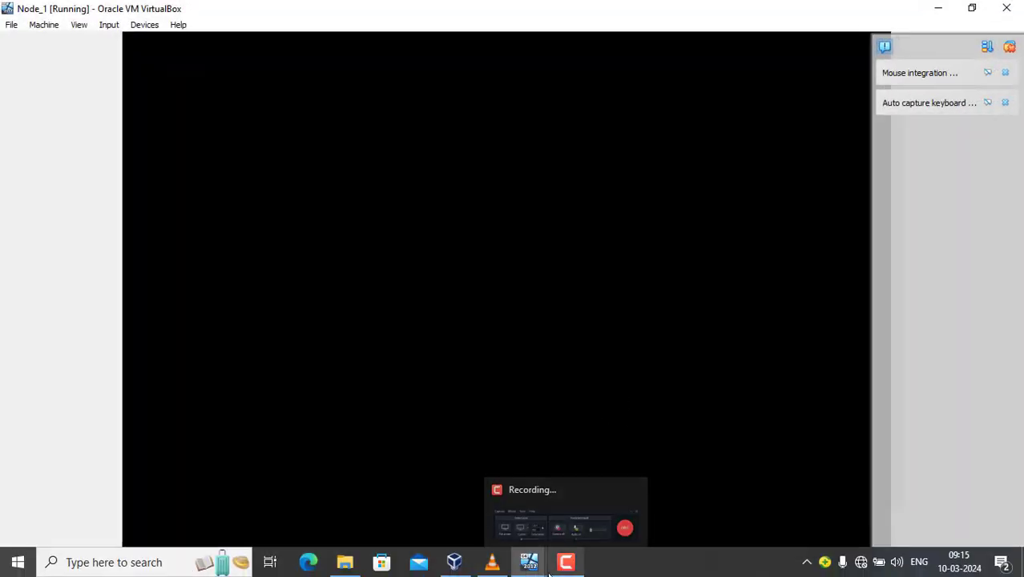
Switch to the Node_2 virtual machine and show it in full-screen mode.
mouse_move(531, 565)
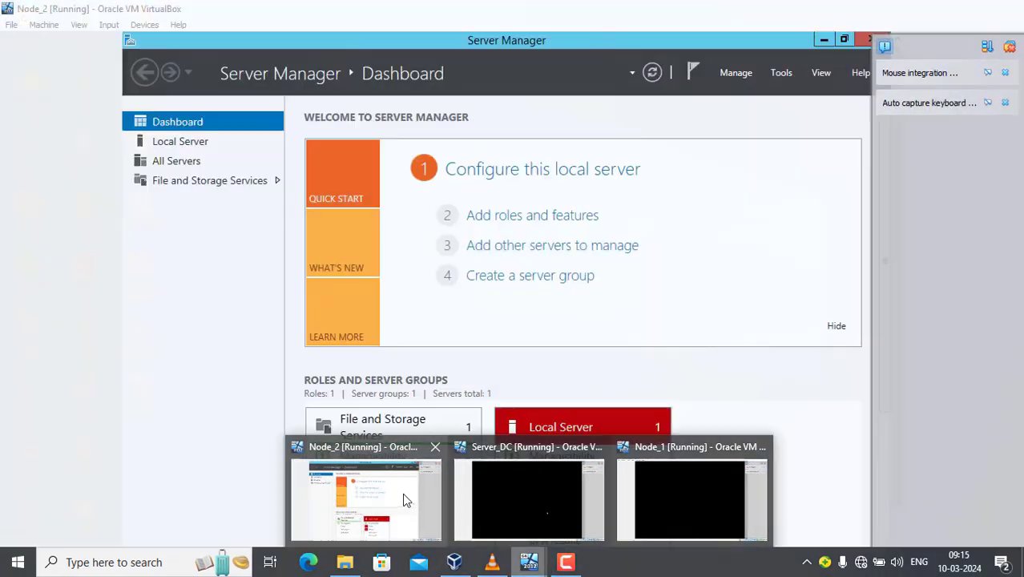
click(402, 492)
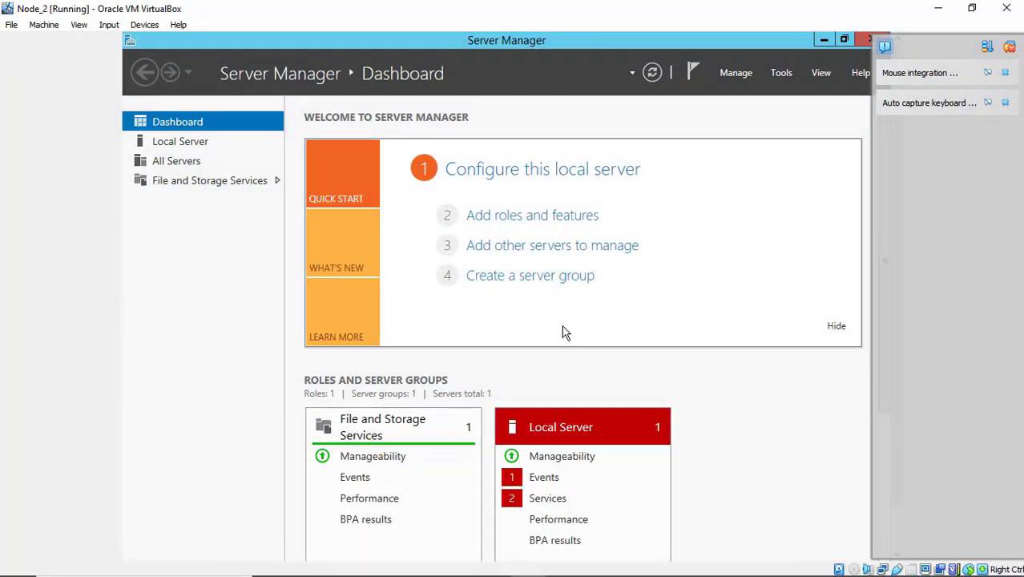
key(Control_R+f)
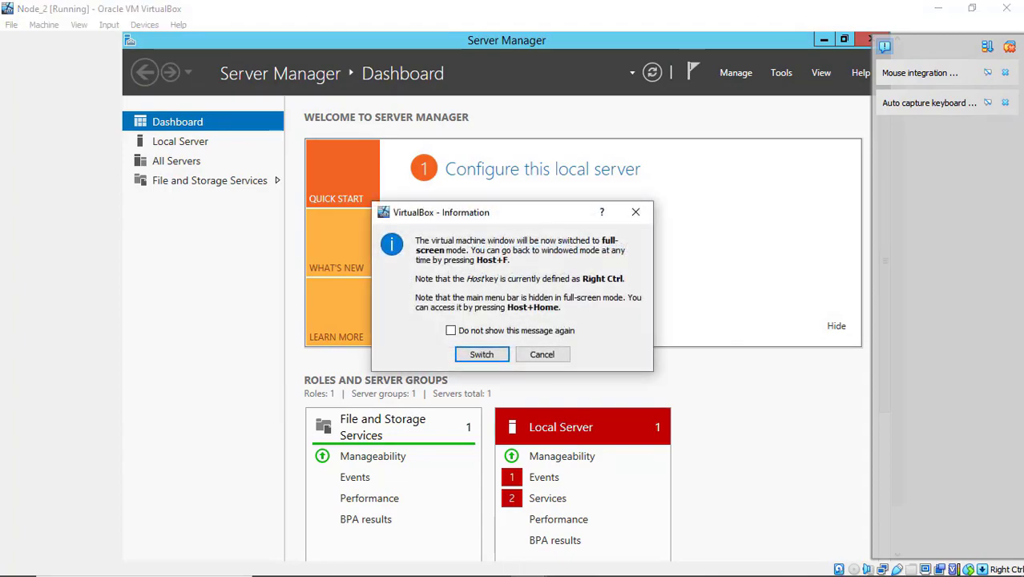
key(Return)
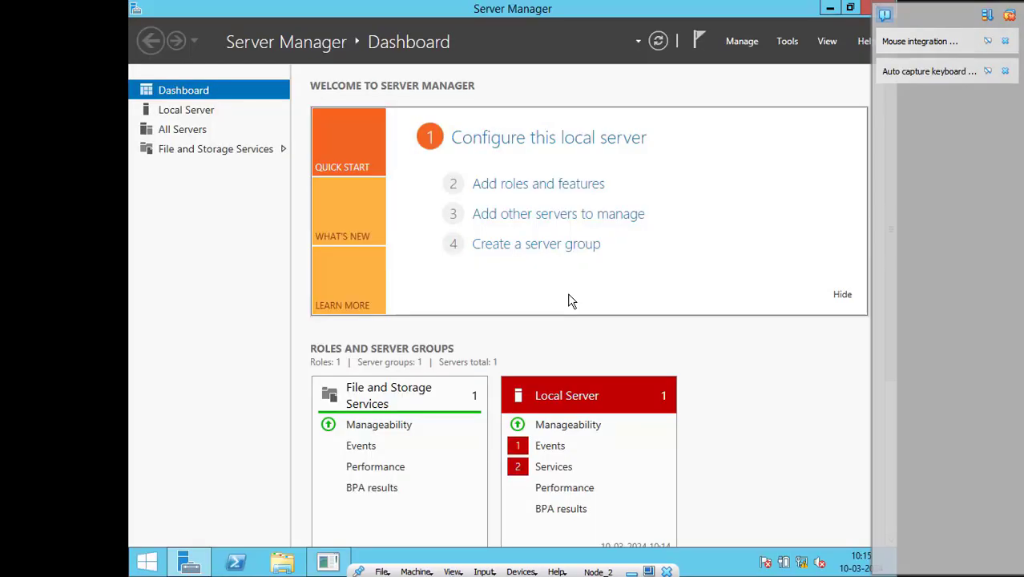
Sign out of the current Windows session on Node_2.
right_click(140, 565)
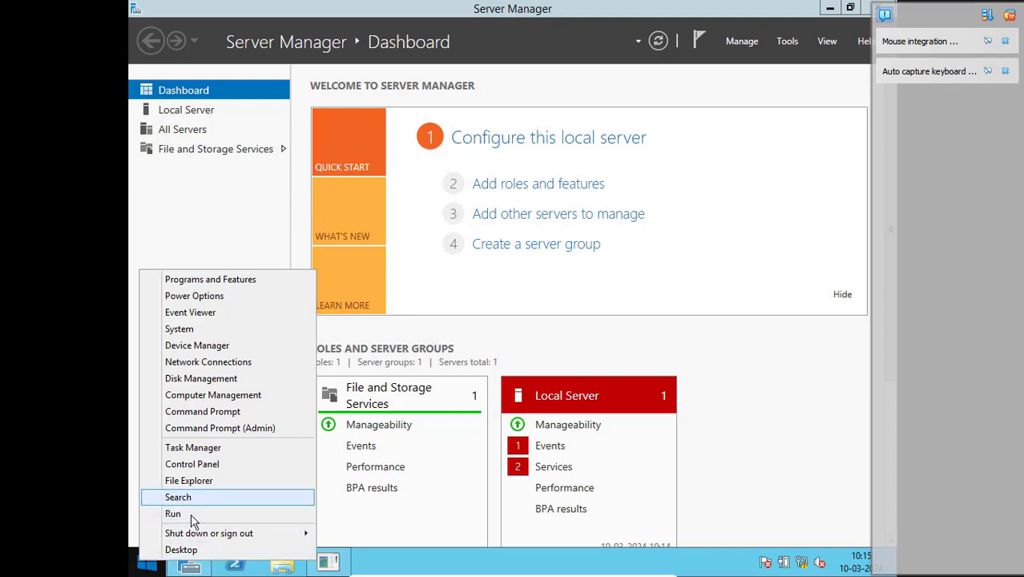
mouse_move(215, 535)
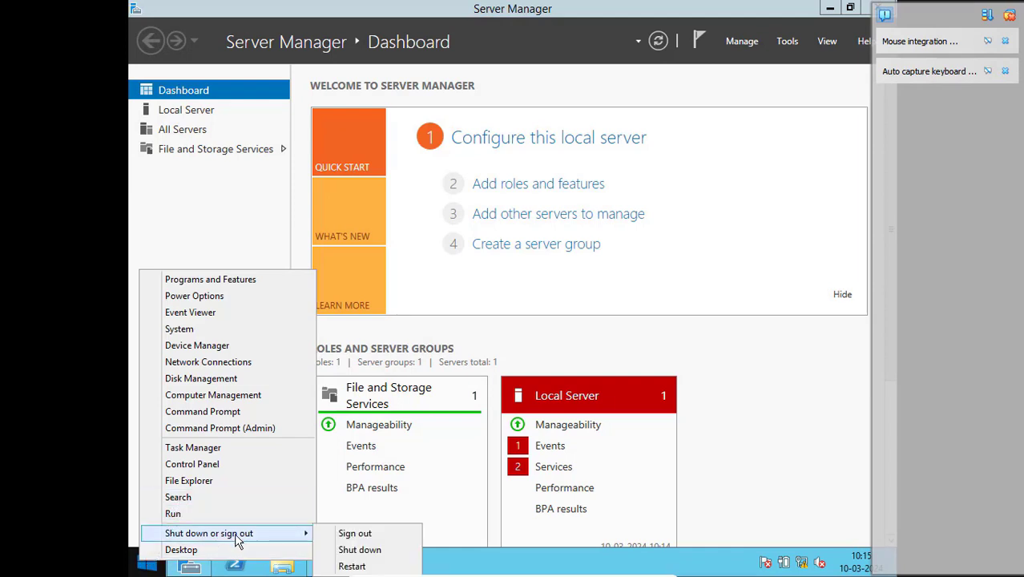
click(346, 535)
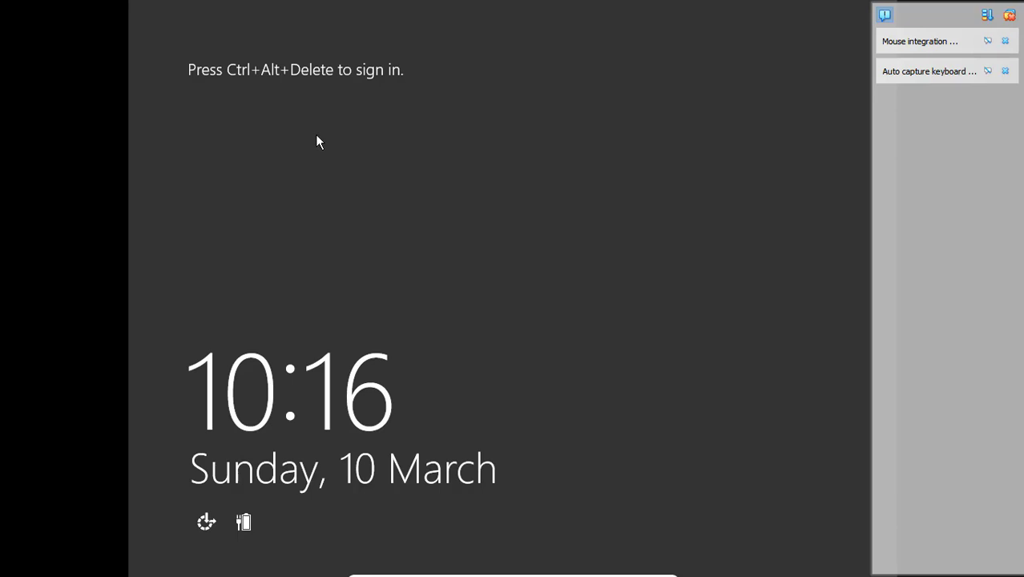
Open the Other user sign-in on Node_2 and enter the user name EDUSOFT4U\SQL_User.
key(ctrl+alt+Delete)
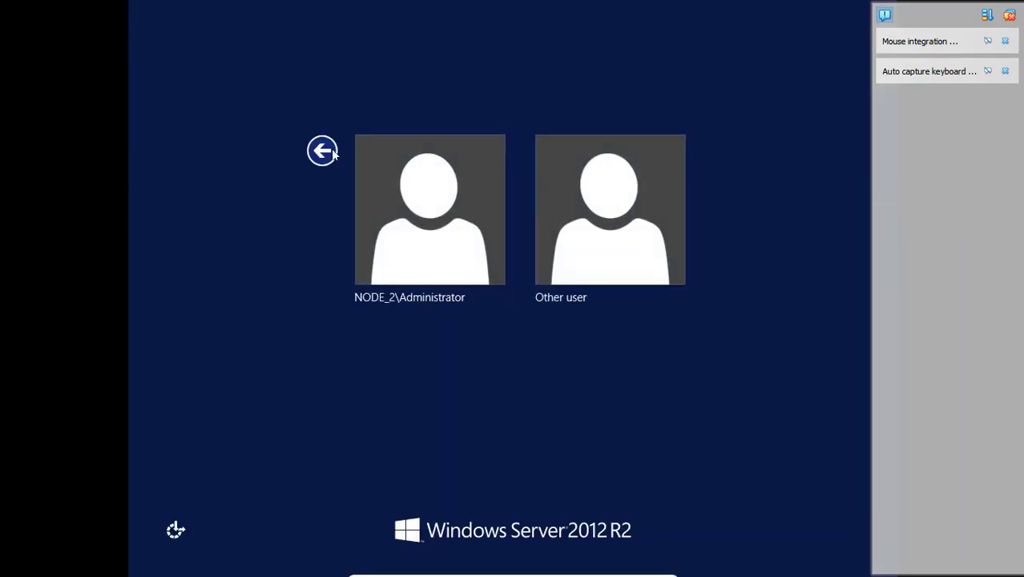
click(581, 285)
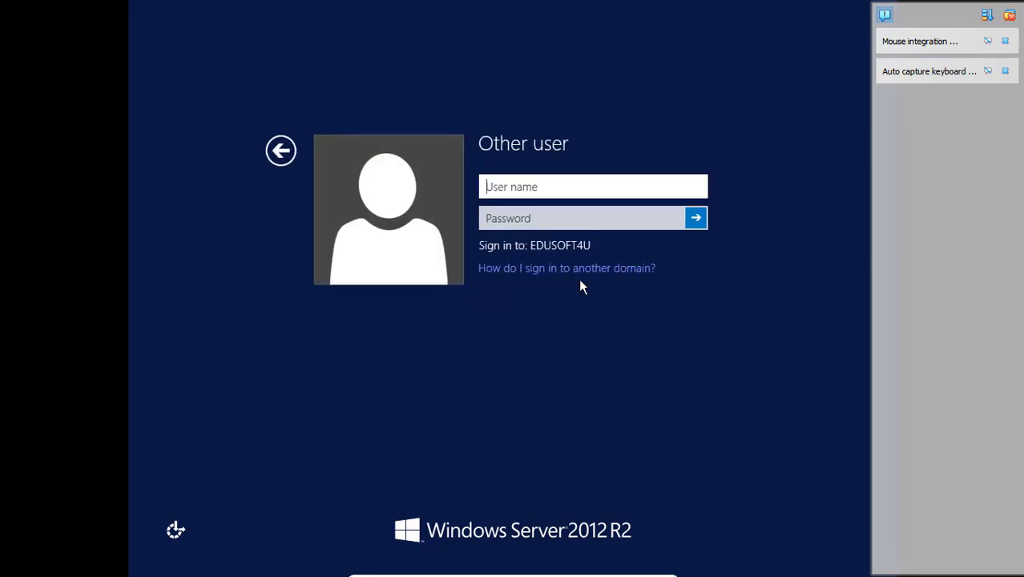
text(EDUSOFT4U)
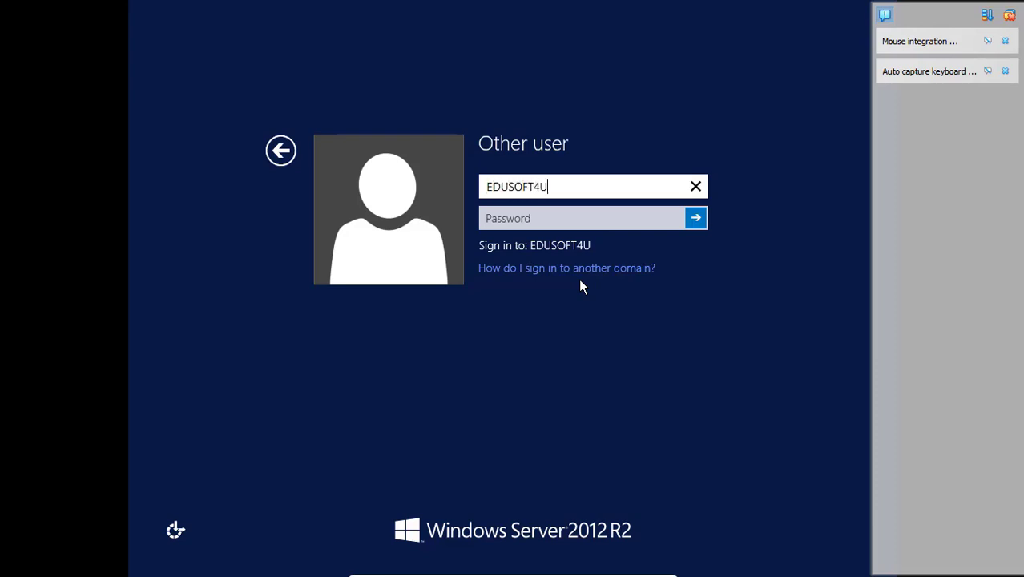
text(\SQL_US)
key(BackSpace)
text(ser)
click(548, 221)
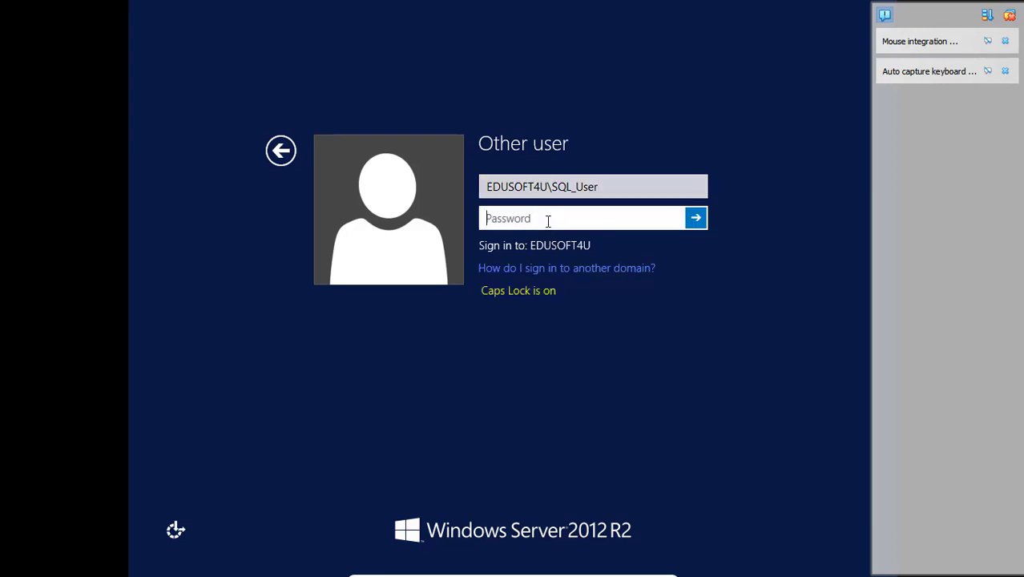
click(635, 188)
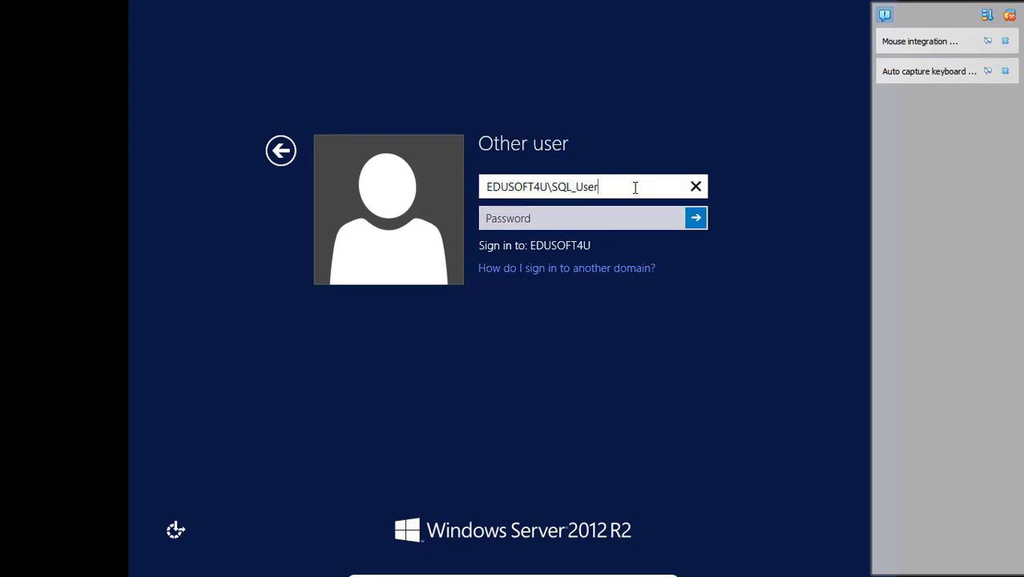
text(dd)
key(BackSpace)
key(BackSpace)
Enter the domain account's password and sign in to Node_2.
click(578, 220)
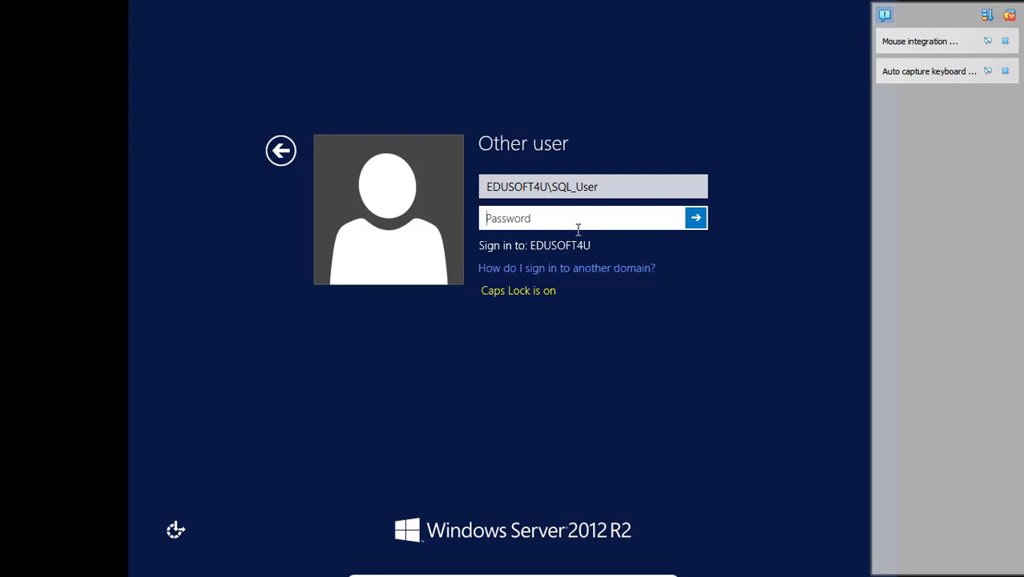
text(***************)
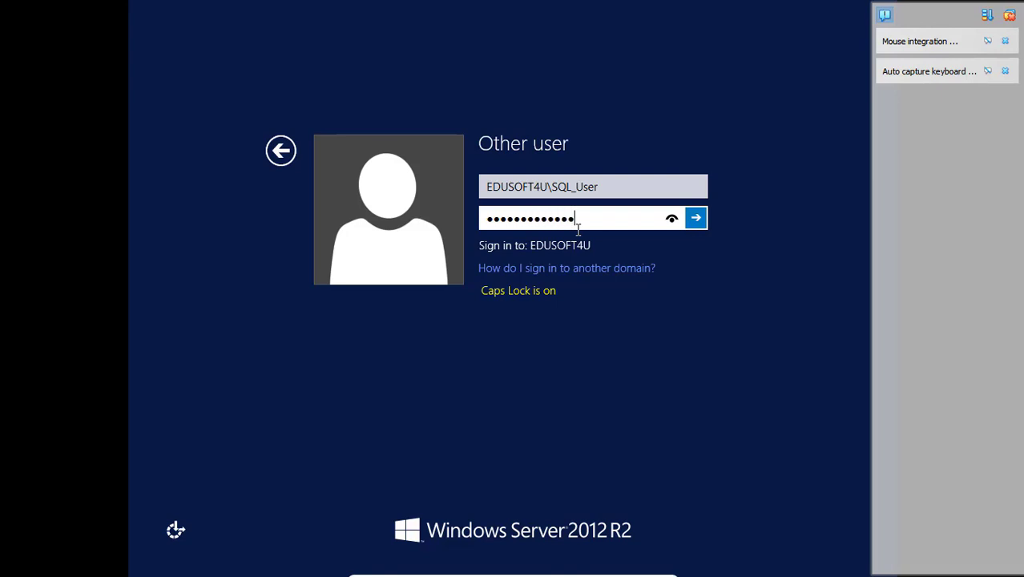
text(**)
key(Return)
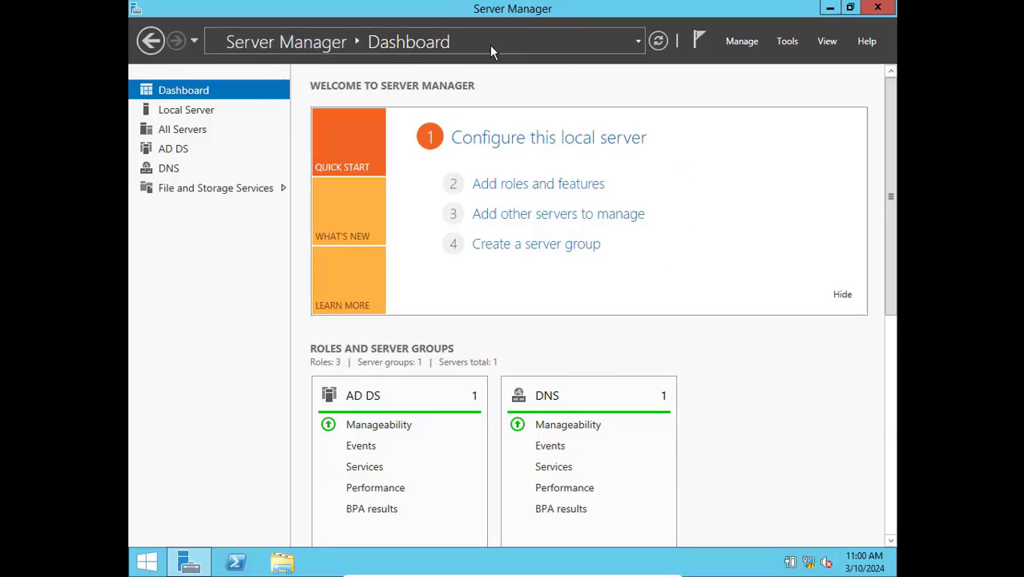
click(236, 187)
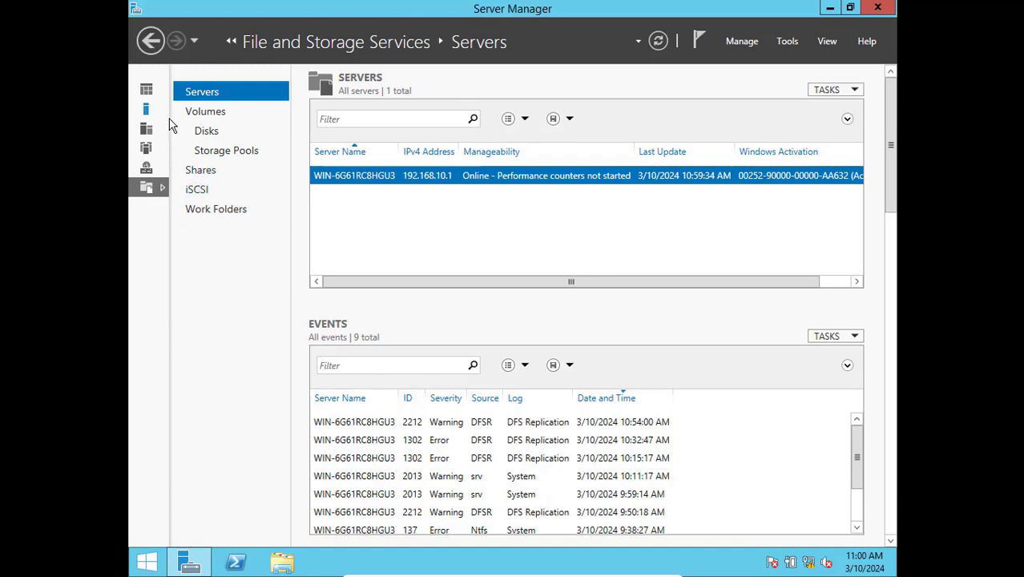
click(152, 92)
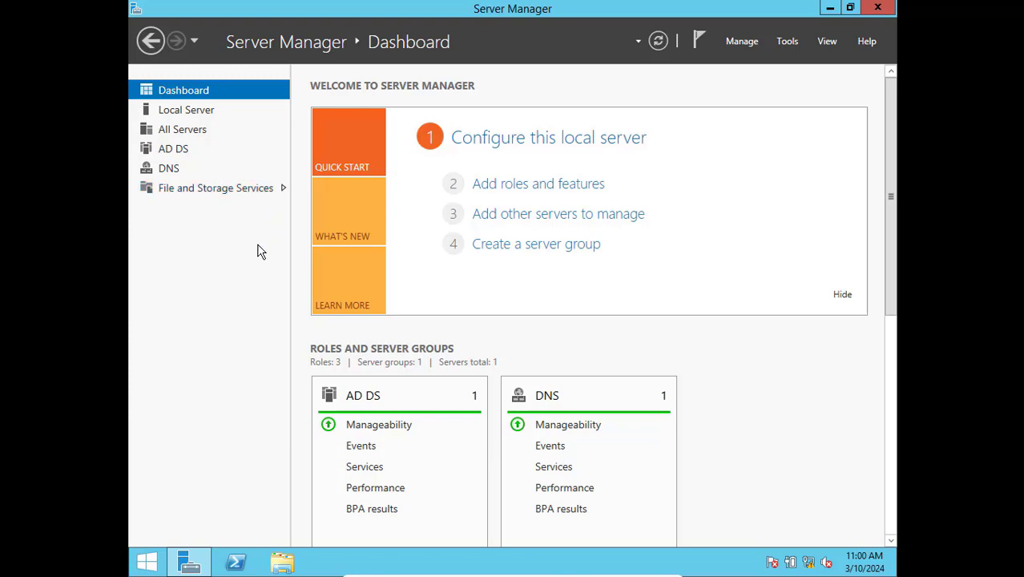
click(154, 565)
right_click(154, 565)
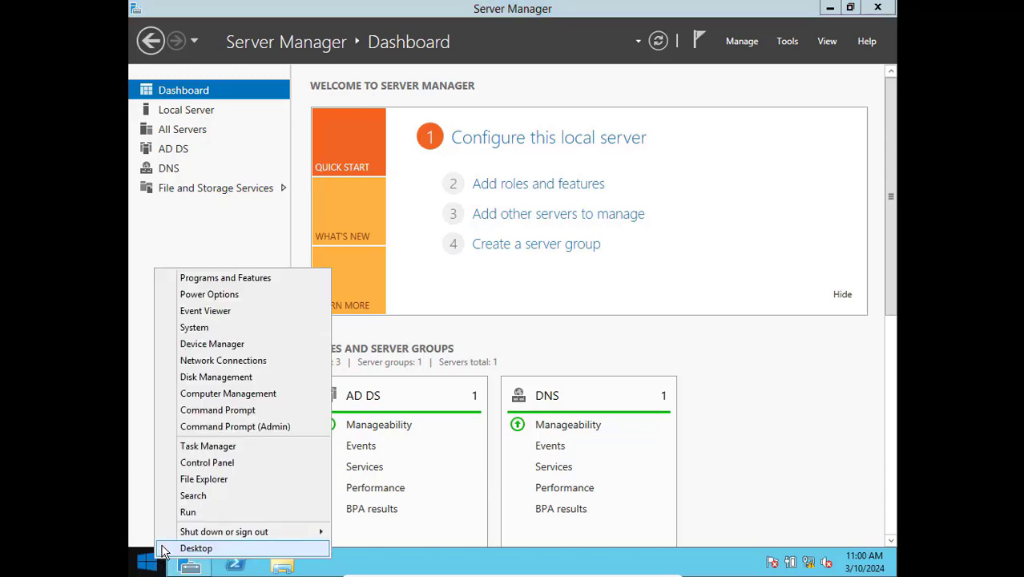
mouse_move(185, 534)
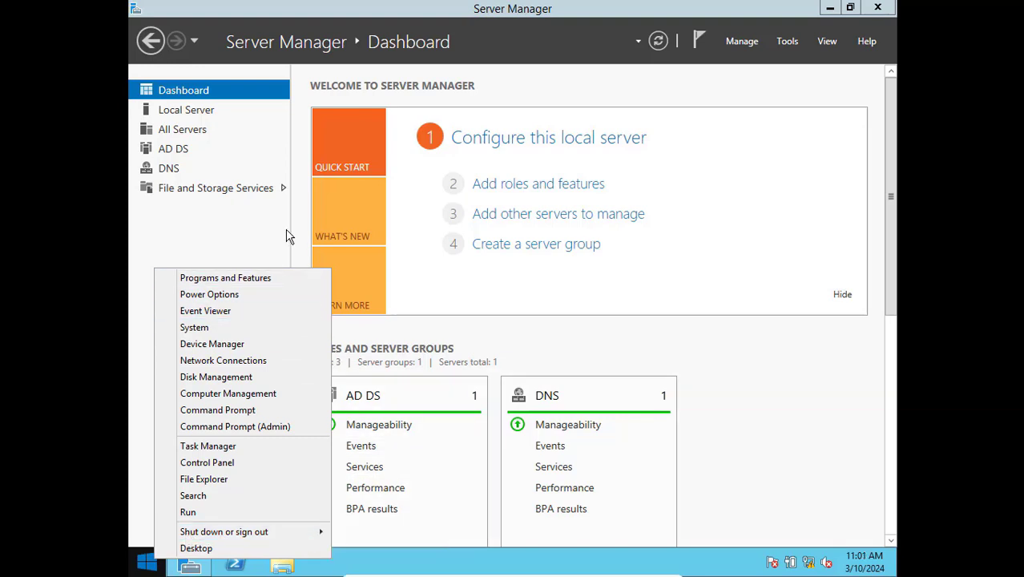
click(505, 77)
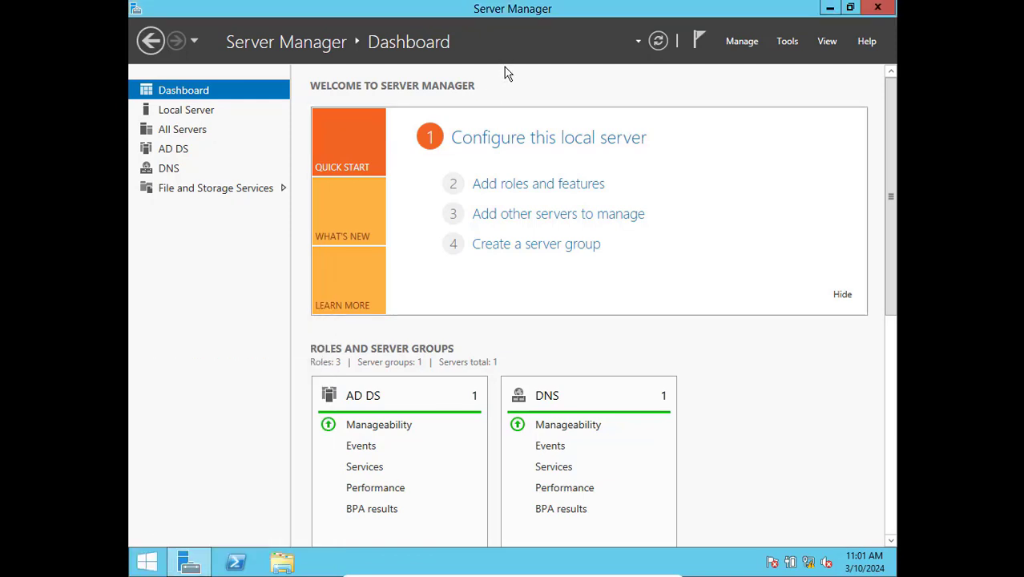
Start adding roles and features with a role-based installation on the 192.168.10.1 server, proceeding to the server roles.
click(488, 187)
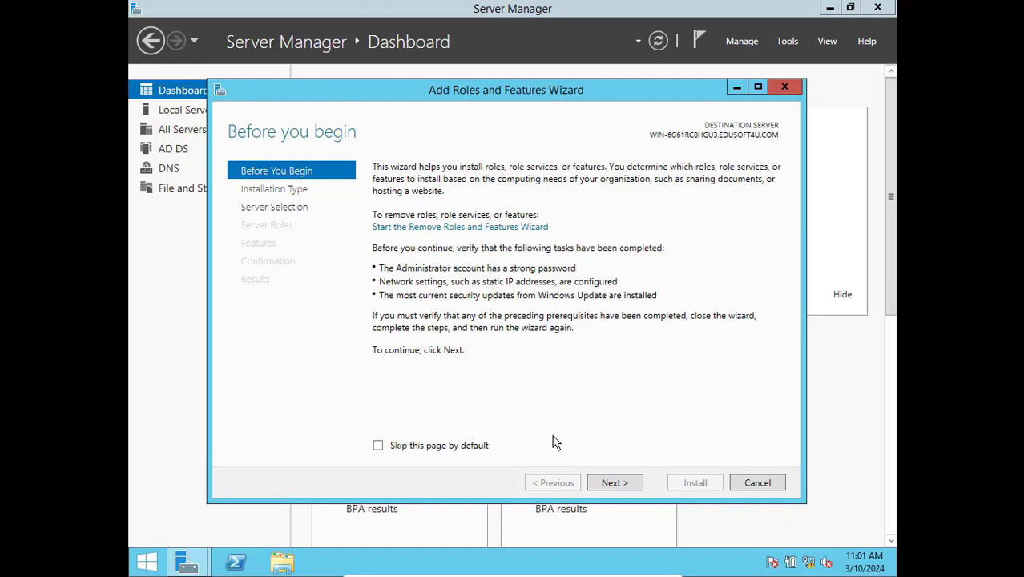
click(613, 484)
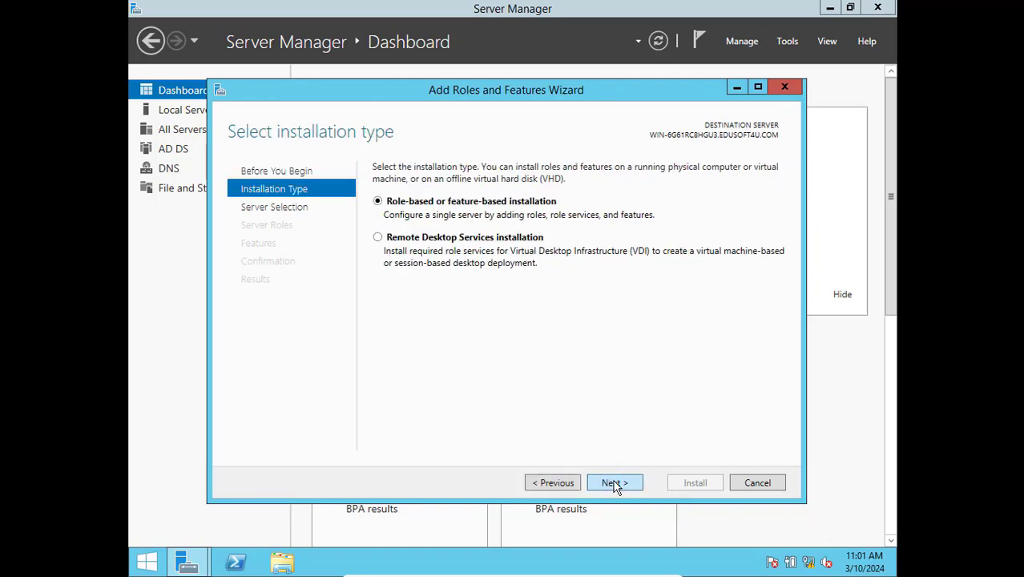
click(614, 484)
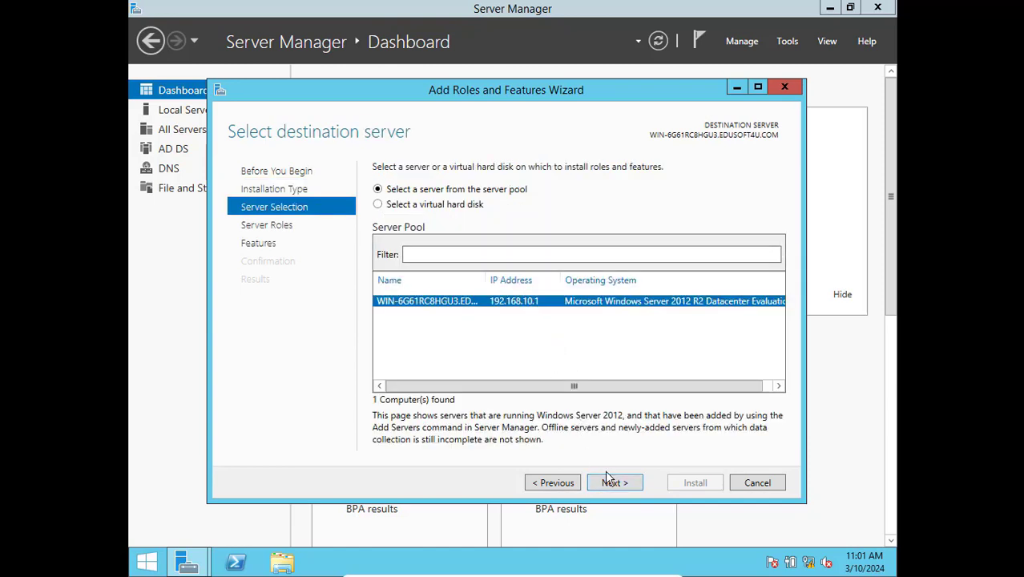
click(614, 484)
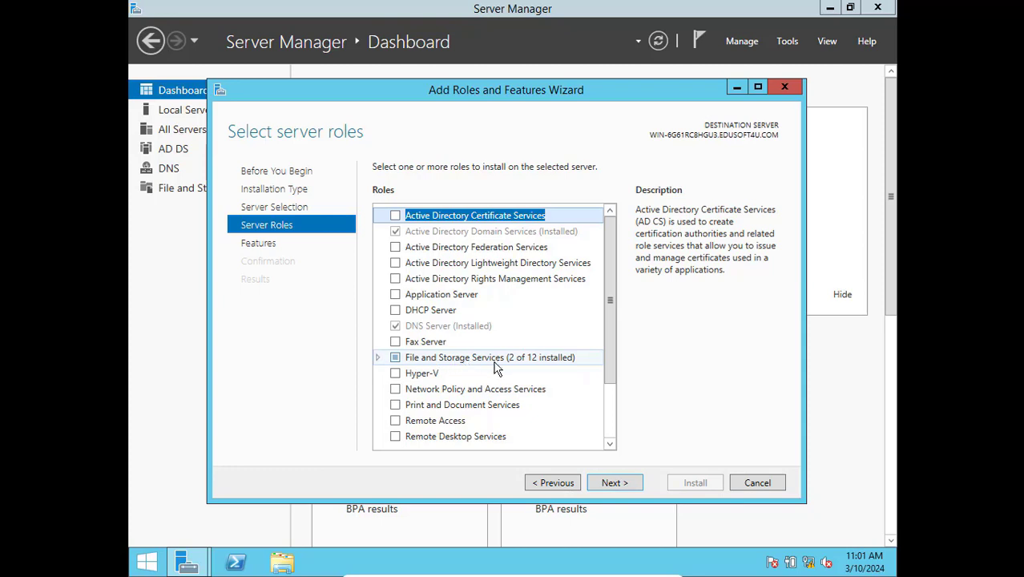
Select the iSCSI Target Server role under File and iSCSI Services, add no extra features, and proceed to the confirmation.
click(379, 359)
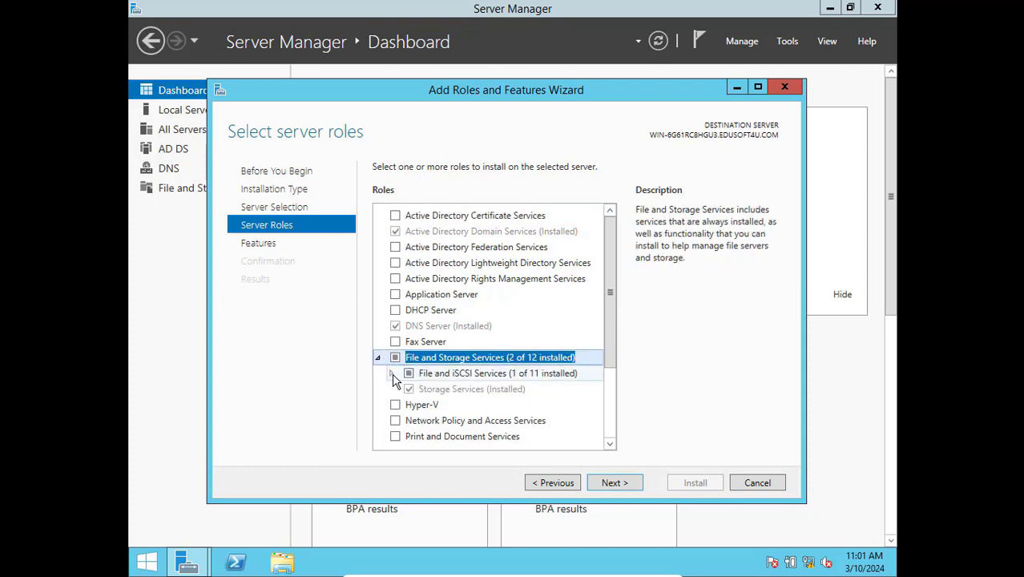
click(392, 376)
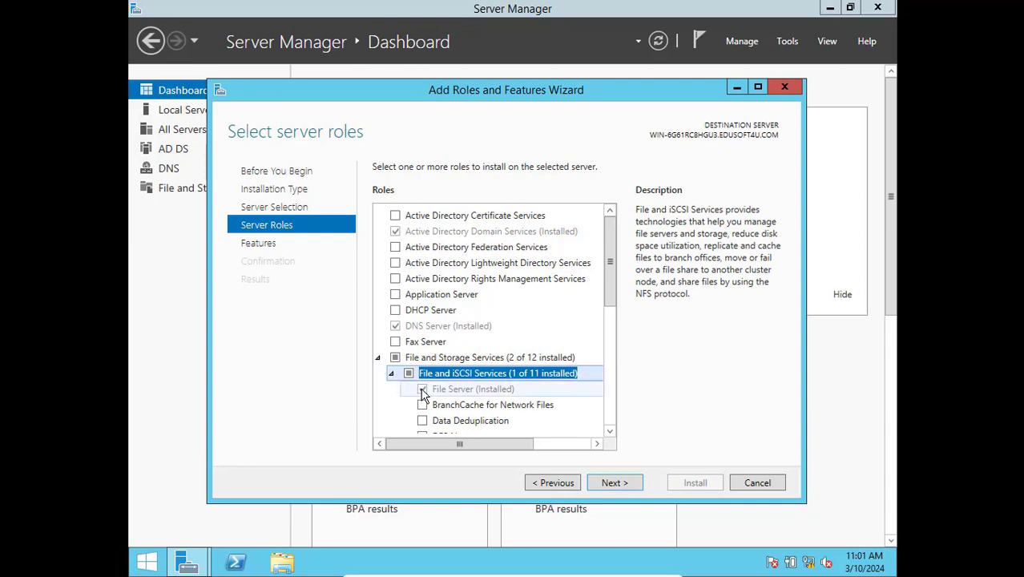
scroll(453, 401, down, 3)
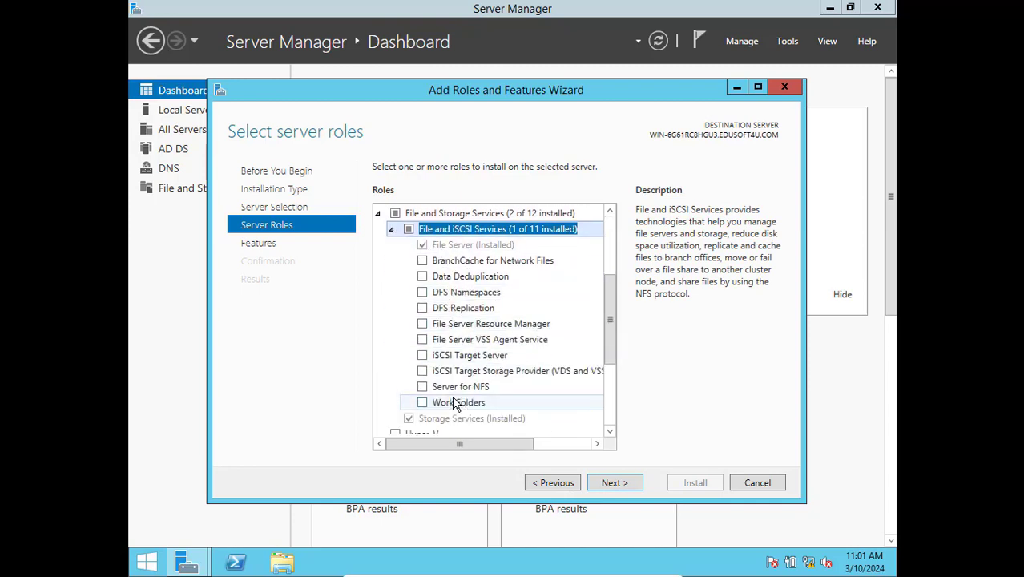
click(422, 358)
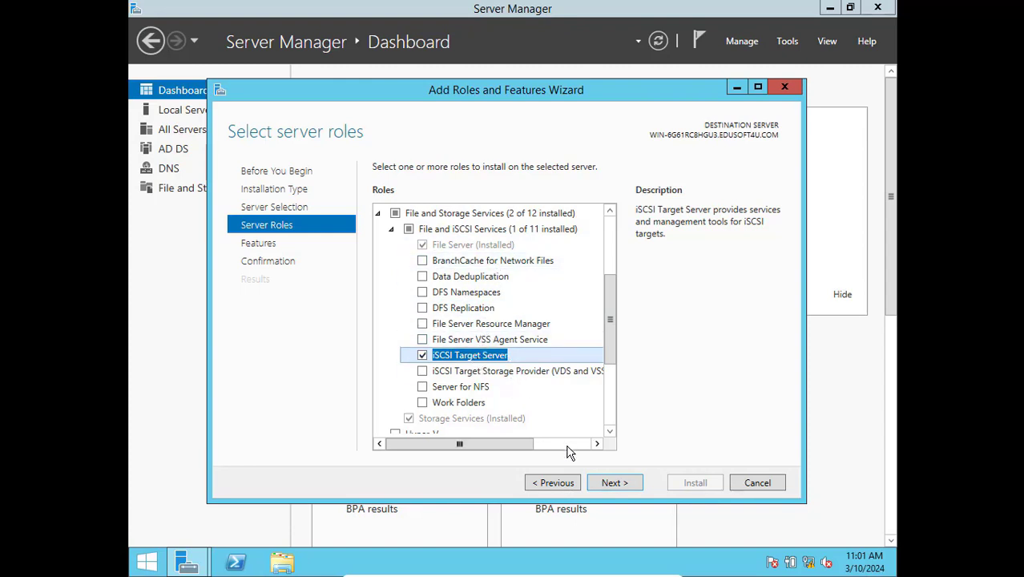
click(613, 484)
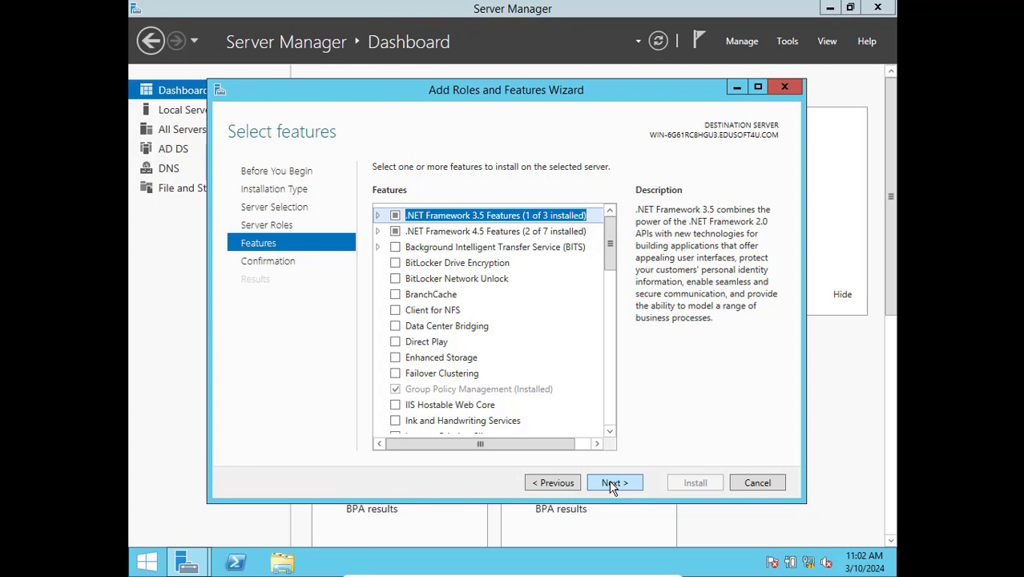
click(612, 483)
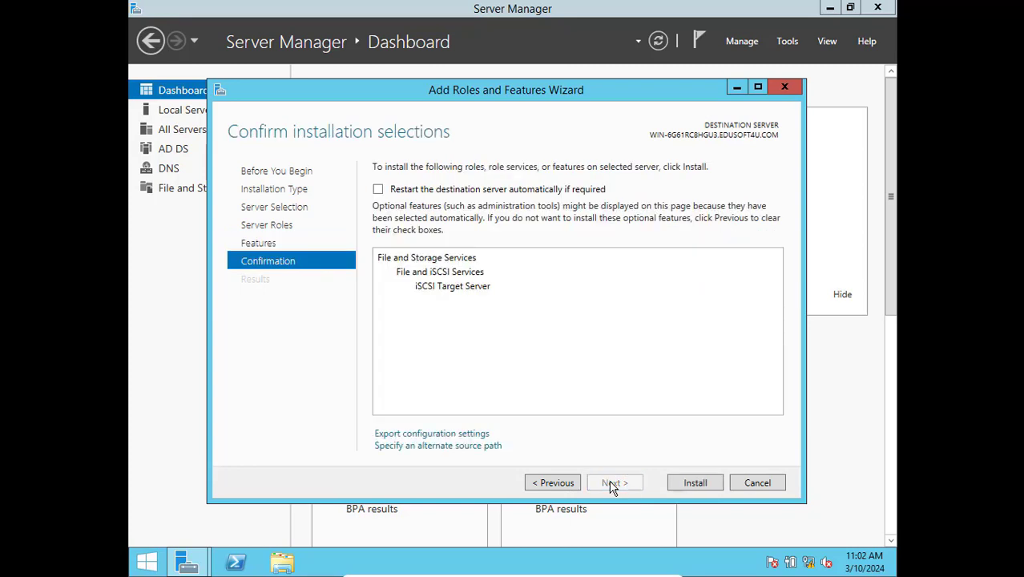
Allow the destination server to restart automatically if required and start the iSCSI Target Server installation.
click(378, 190)
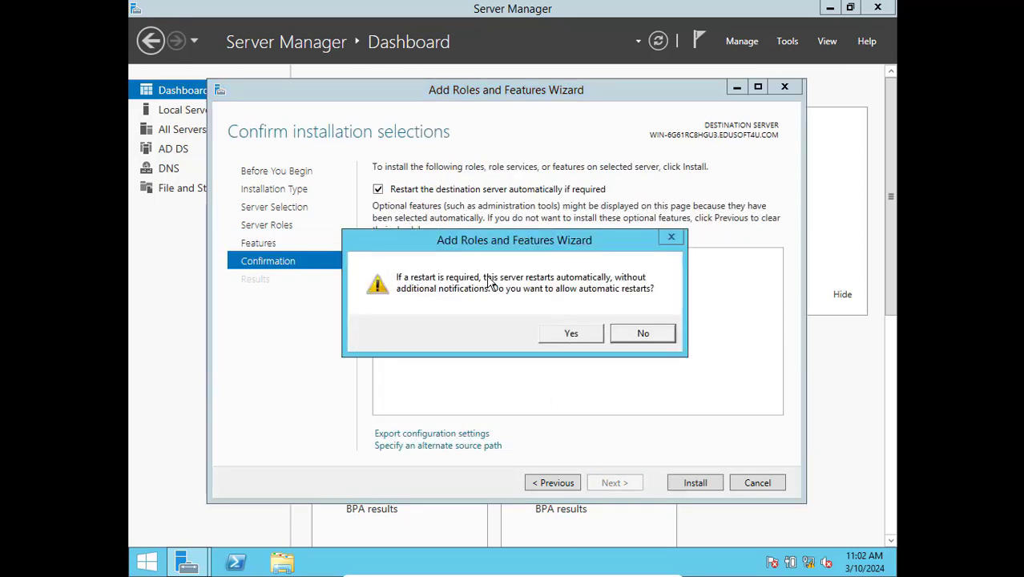
click(569, 333)
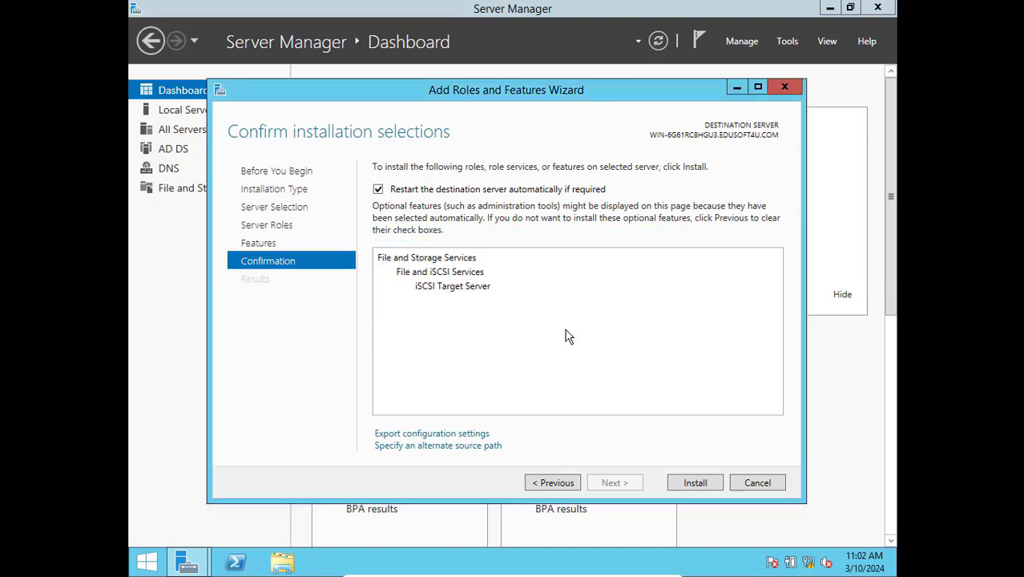
click(690, 481)
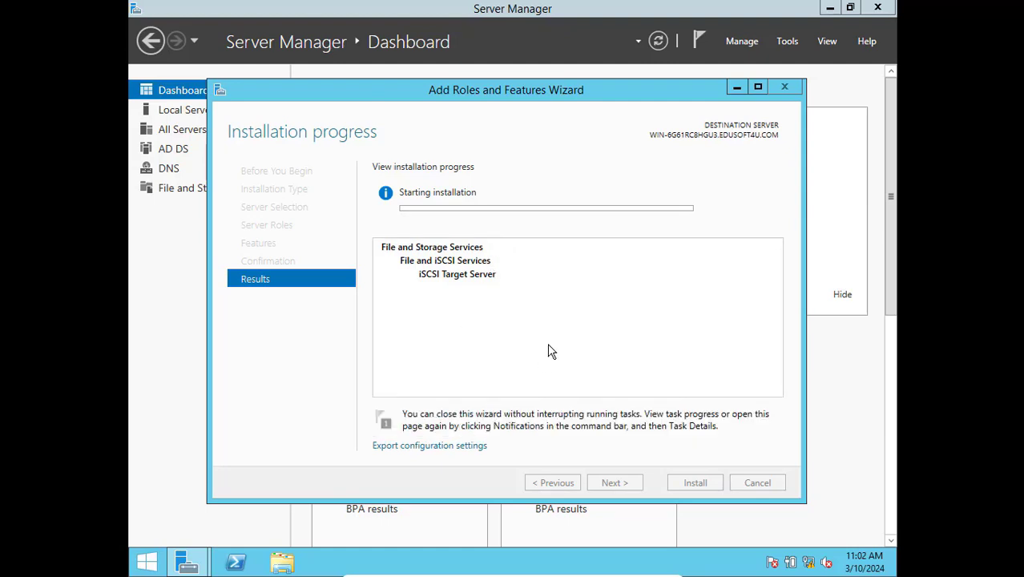
Switch to VirtualBox Manager, examine the sizes of the Server_DC.vdi and Node_2.vdi hard disks, and return to the Server_DC machine.
key(Control_R+f)
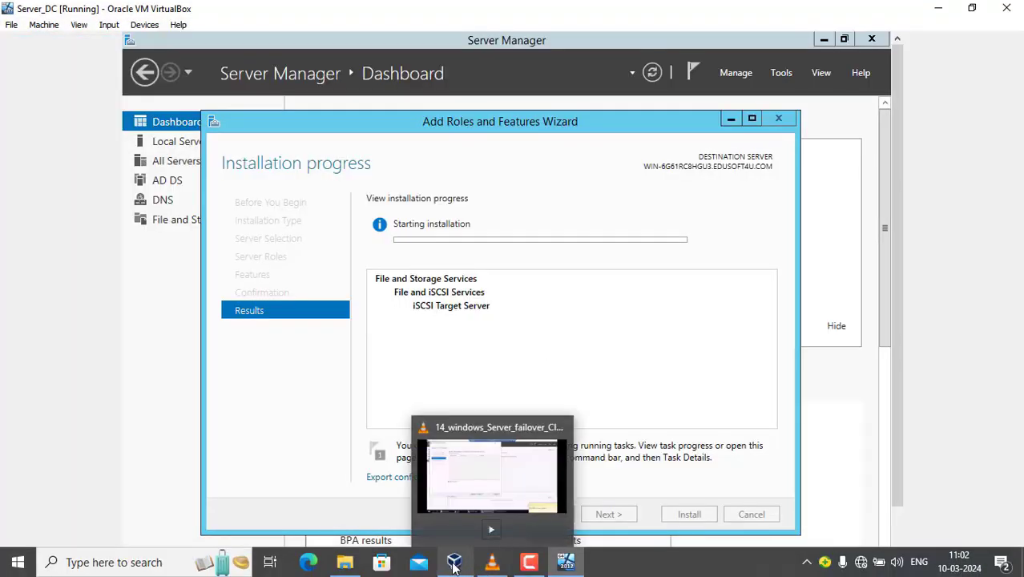
click(453, 563)
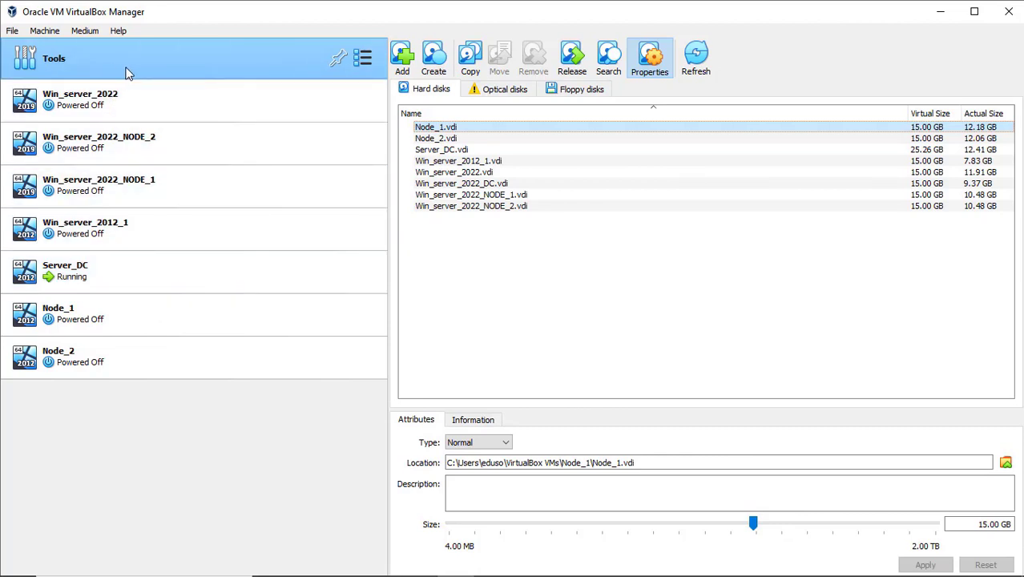
click(363, 59)
click(411, 130)
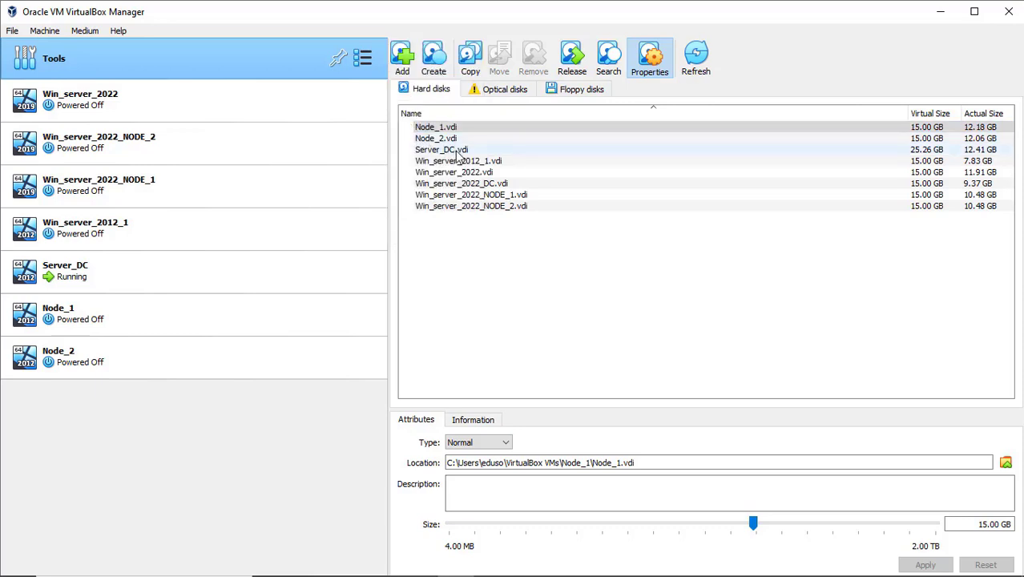
click(481, 151)
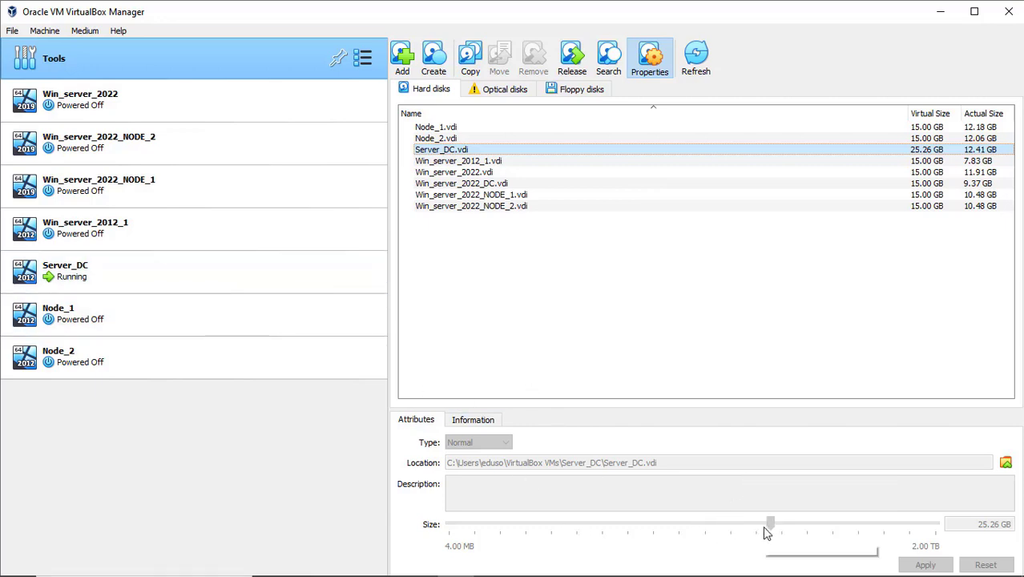
click(462, 139)
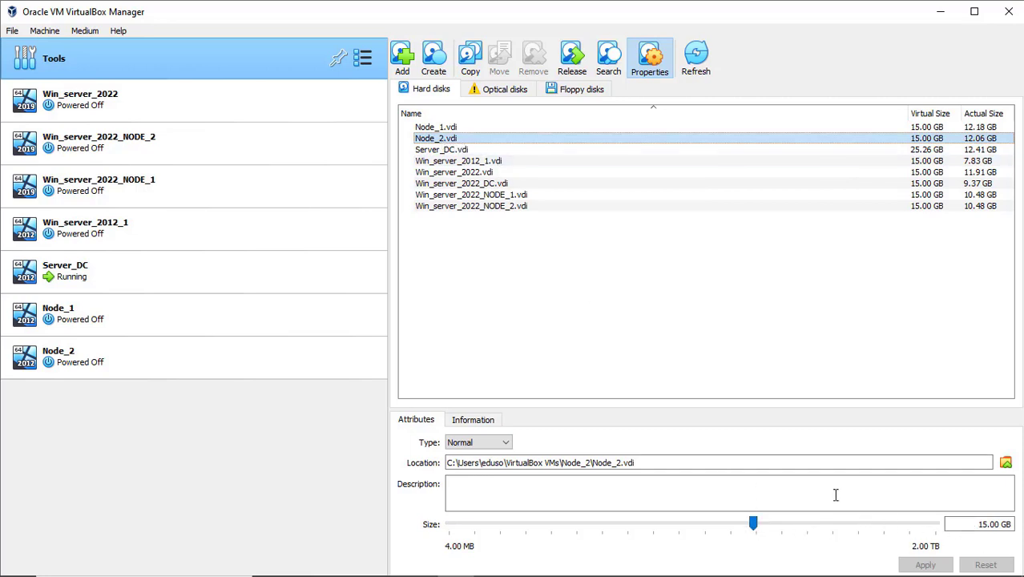
click(454, 154)
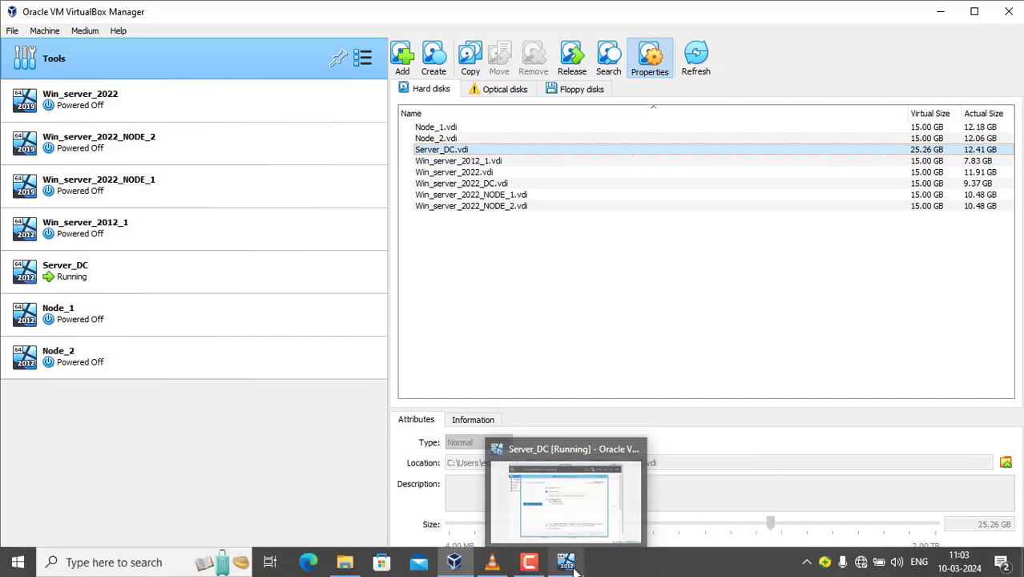
click(567, 565)
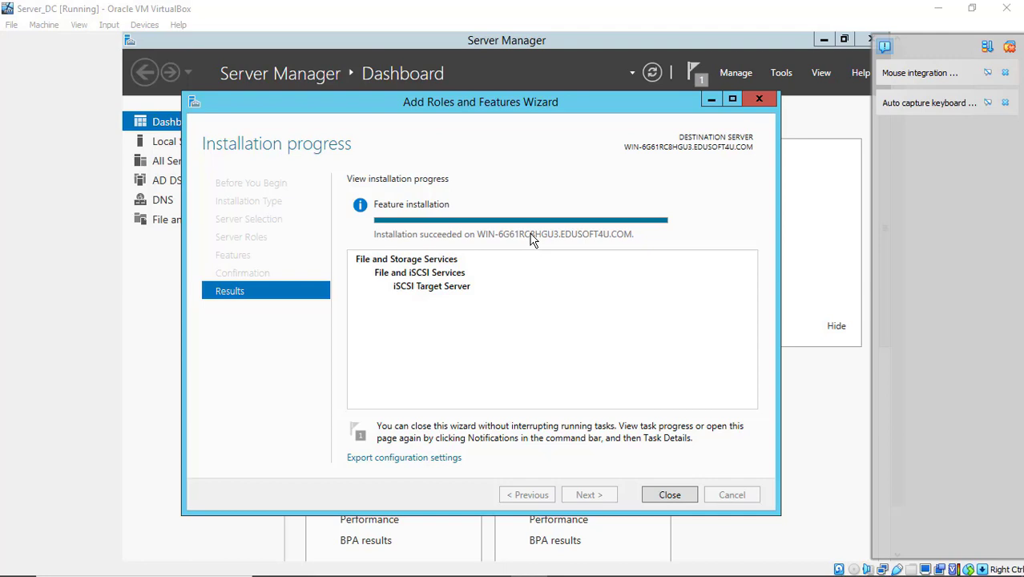
Switch to VirtualBox Manager and review Server_DC's General and System settings without changing them.
mouse_move(475, 566)
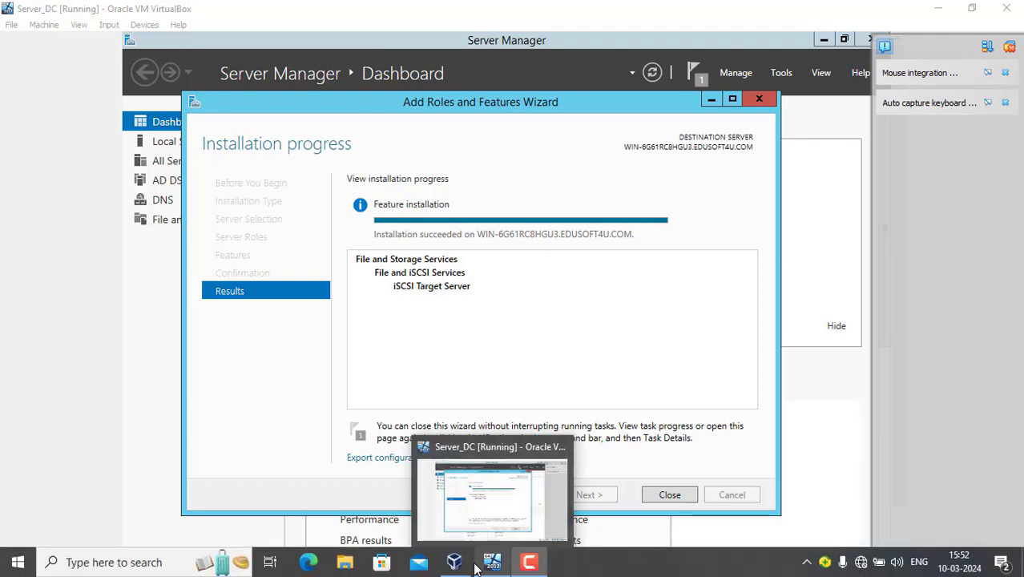
click(468, 539)
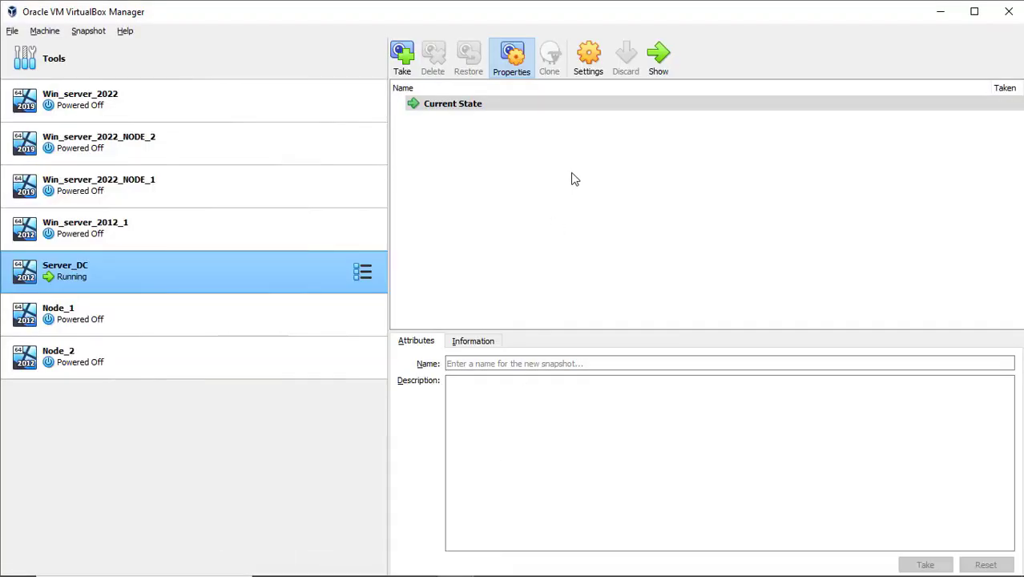
click(590, 60)
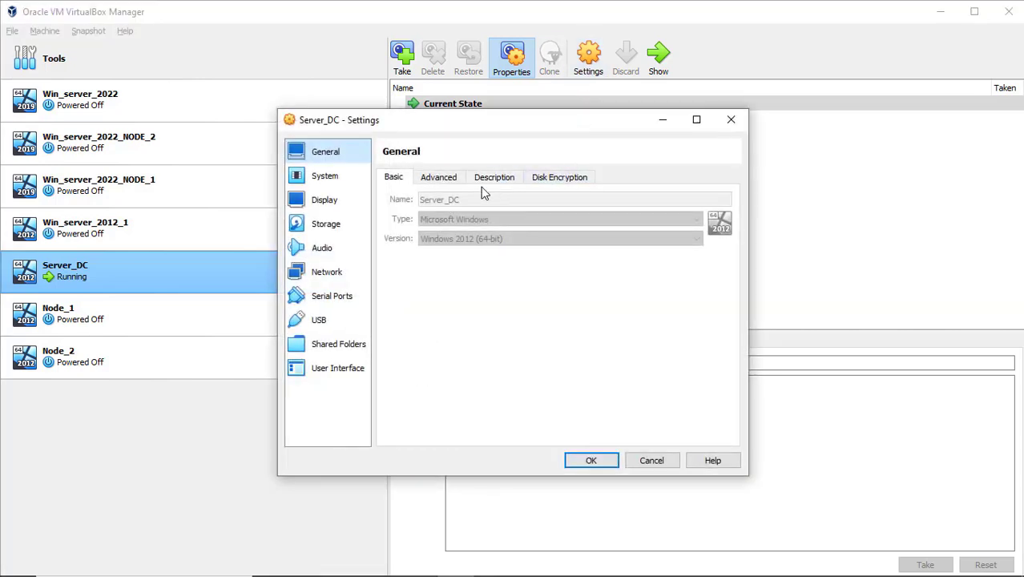
click(346, 178)
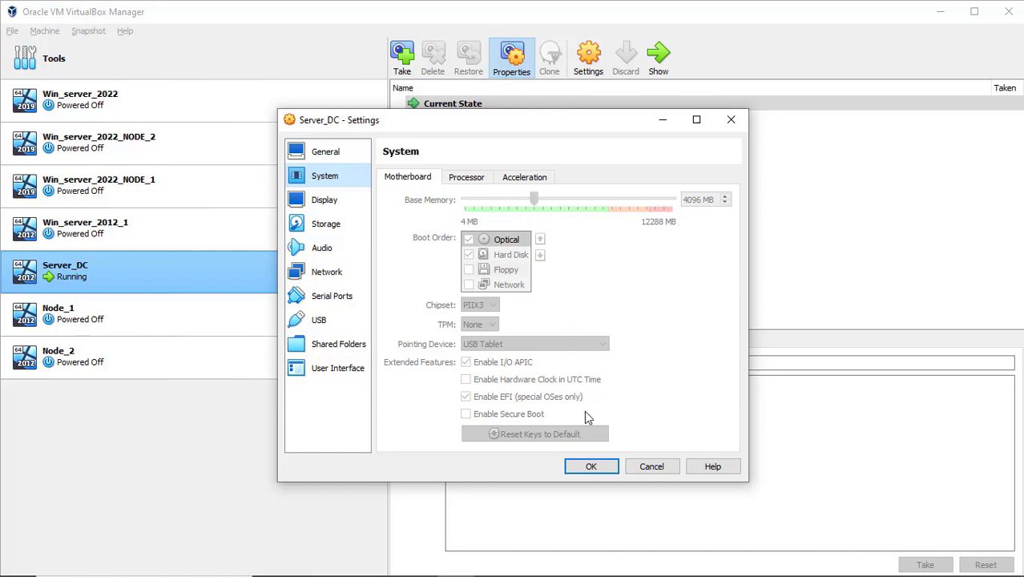
click(641, 466)
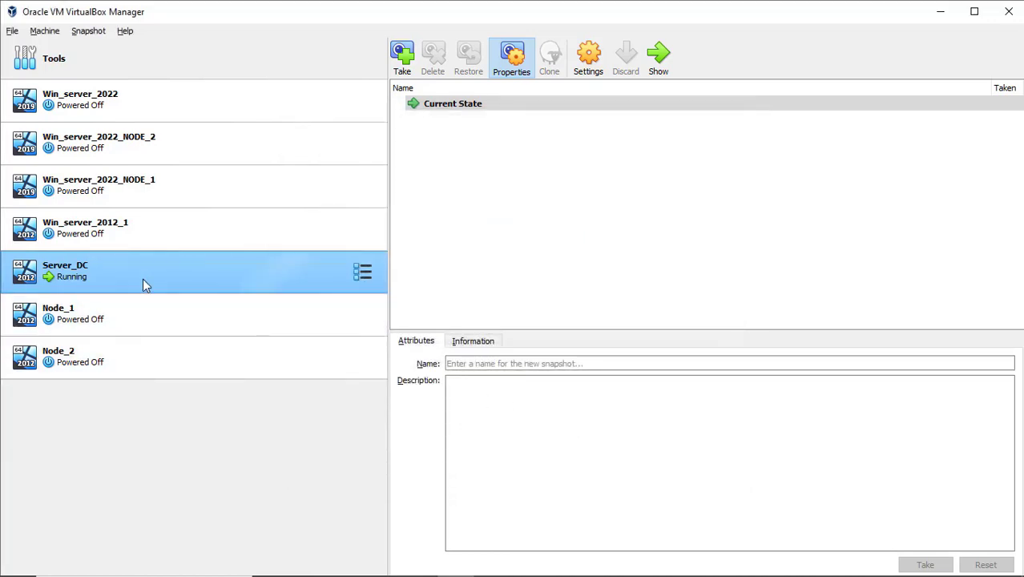
mouse_move(433, 574)
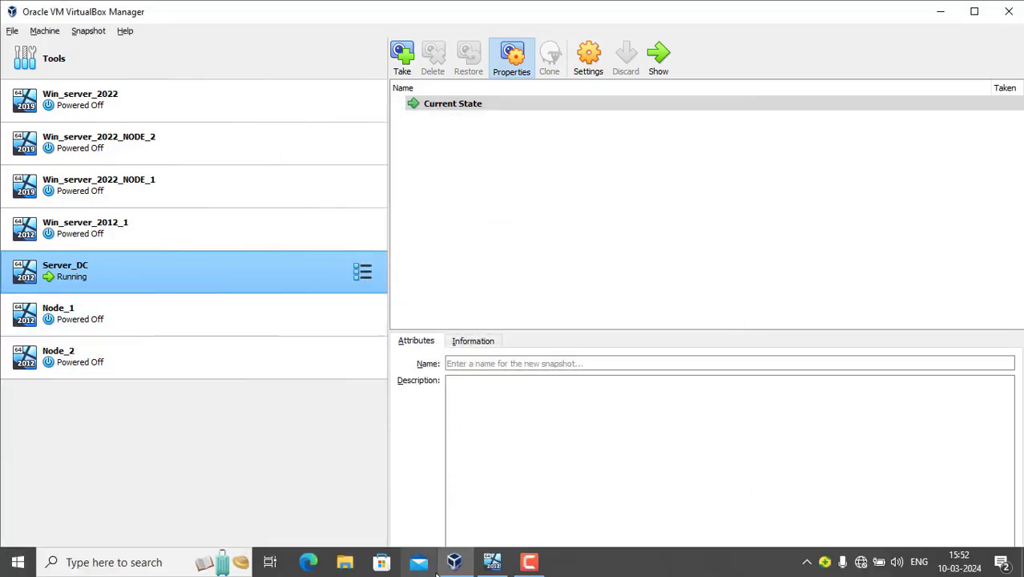
Return to the Server_DC machine, close the completed role installation wizard, and show the machine in full screen.
click(481, 565)
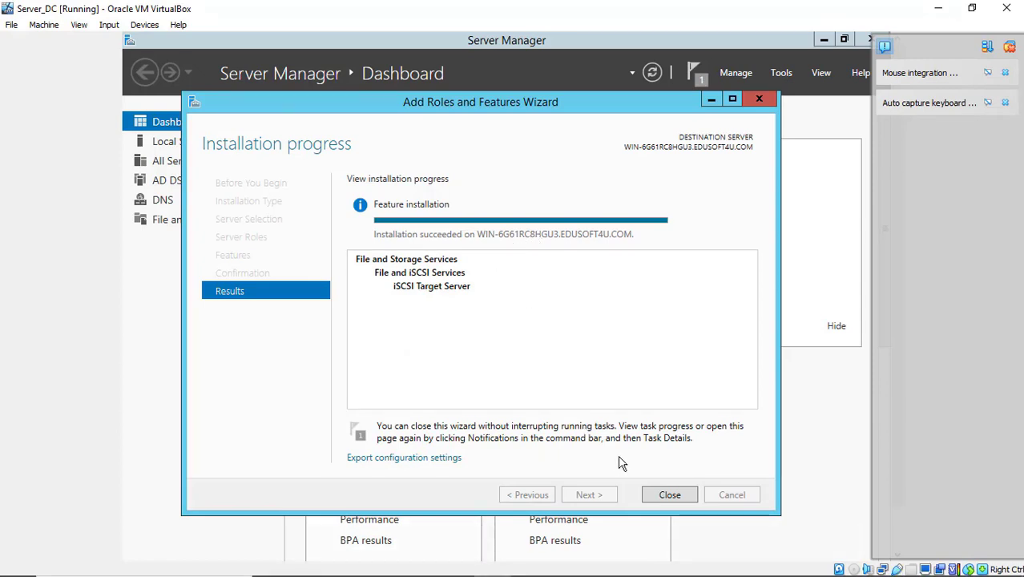
click(665, 496)
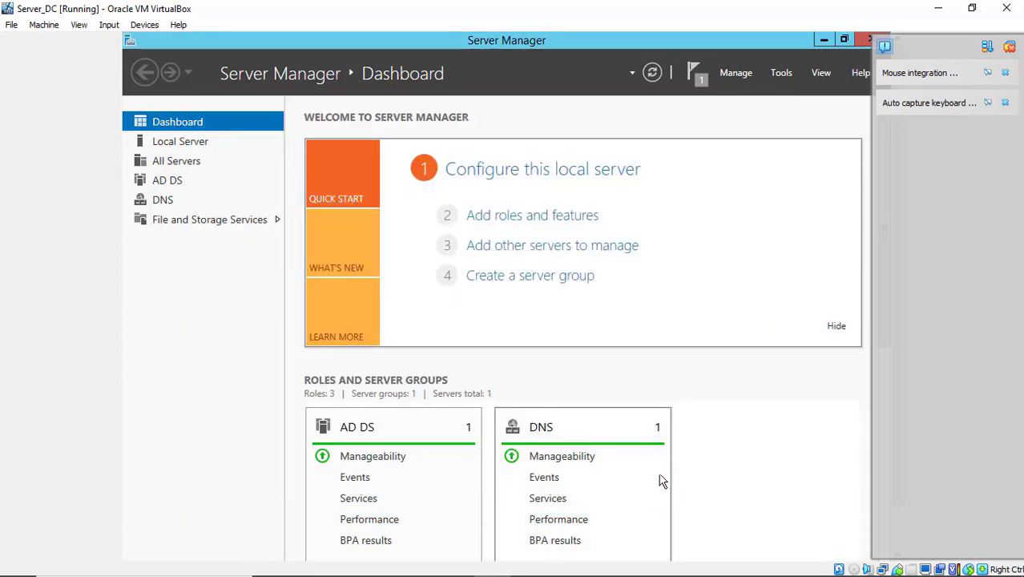
key(Control_R+f)
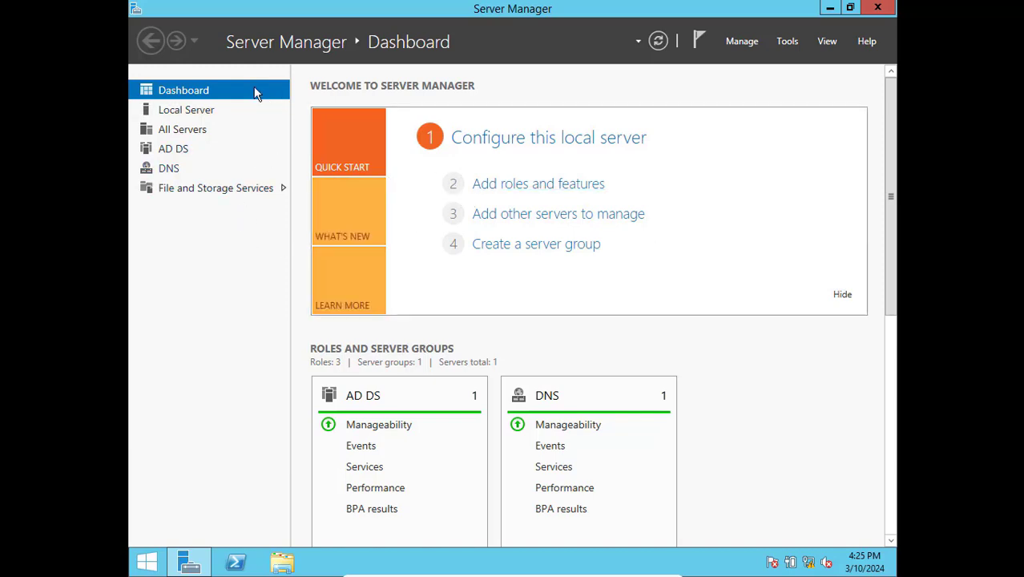
Examine the server's volumes and disks in File and Storage Services, ending on the disk list.
click(225, 201)
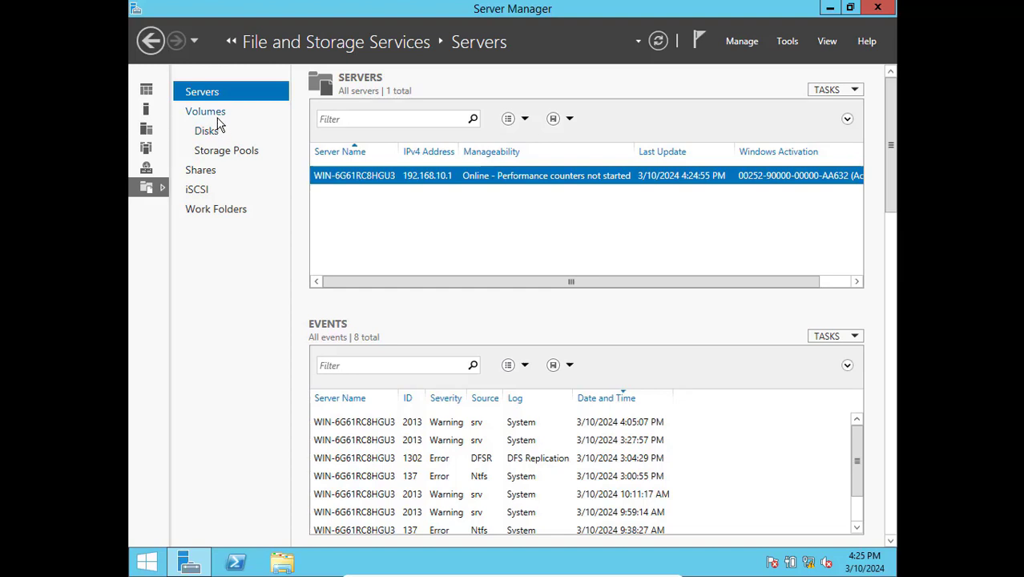
click(219, 117)
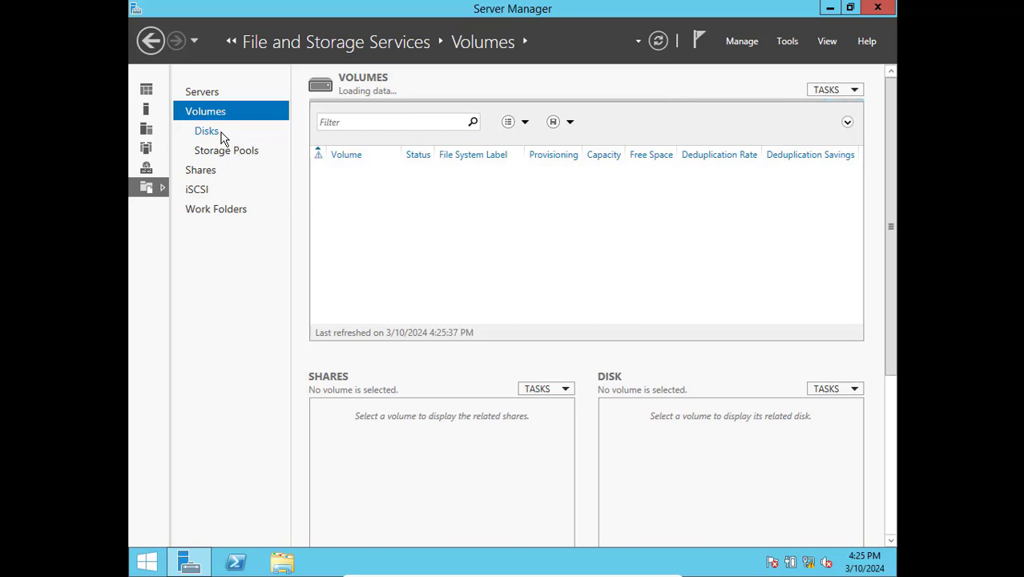
click(223, 136)
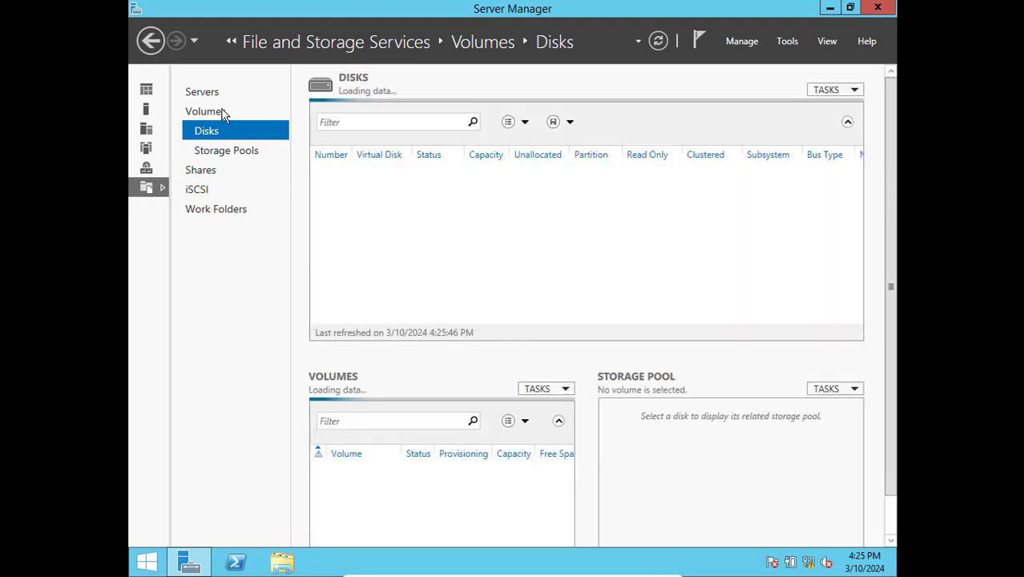
click(221, 112)
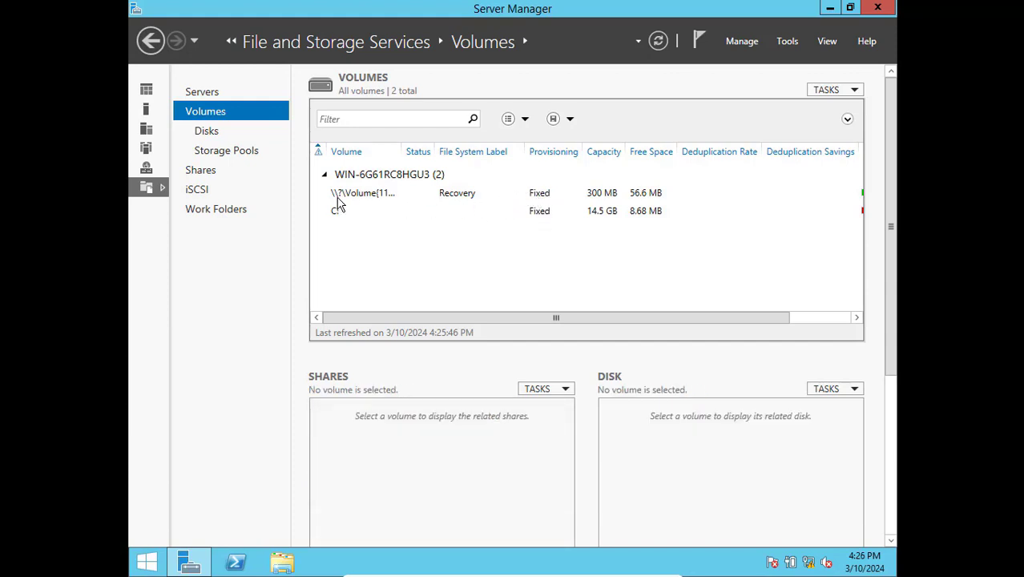
click(223, 139)
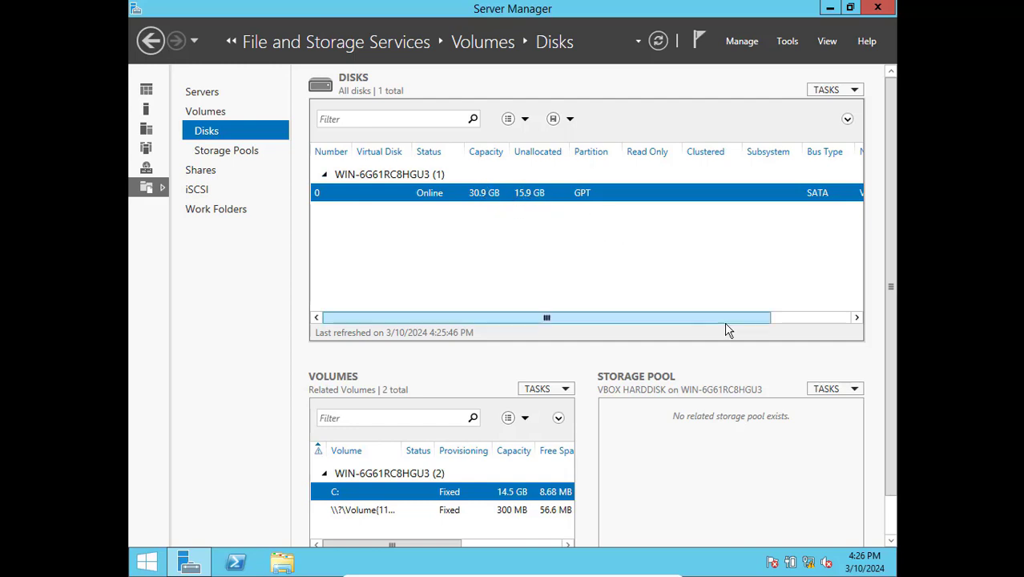
click(795, 319)
drag(796, 323, 630, 327)
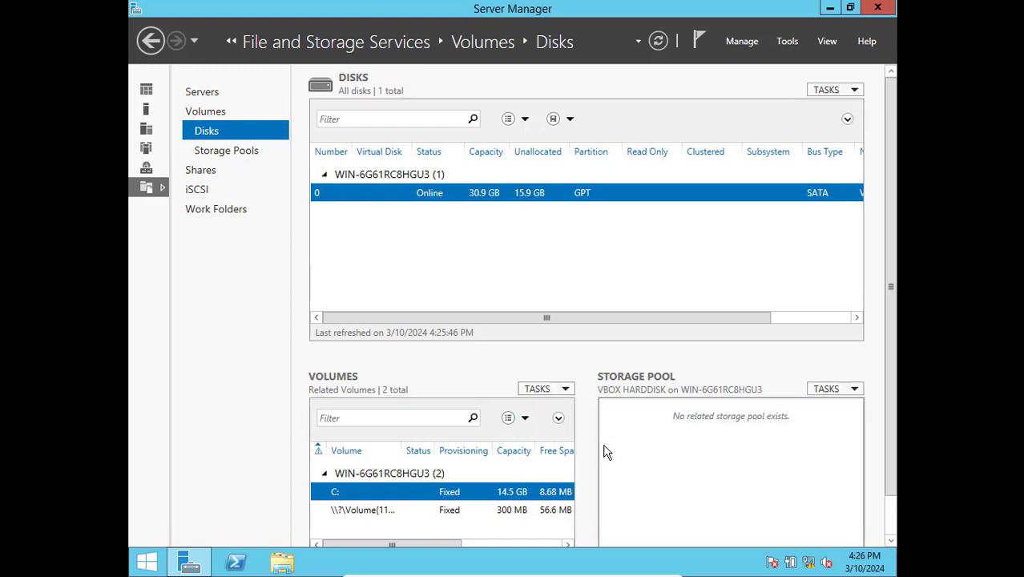
Start creating a new volume on Disk 0 of the local server, proceeding to the volume size.
click(565, 392)
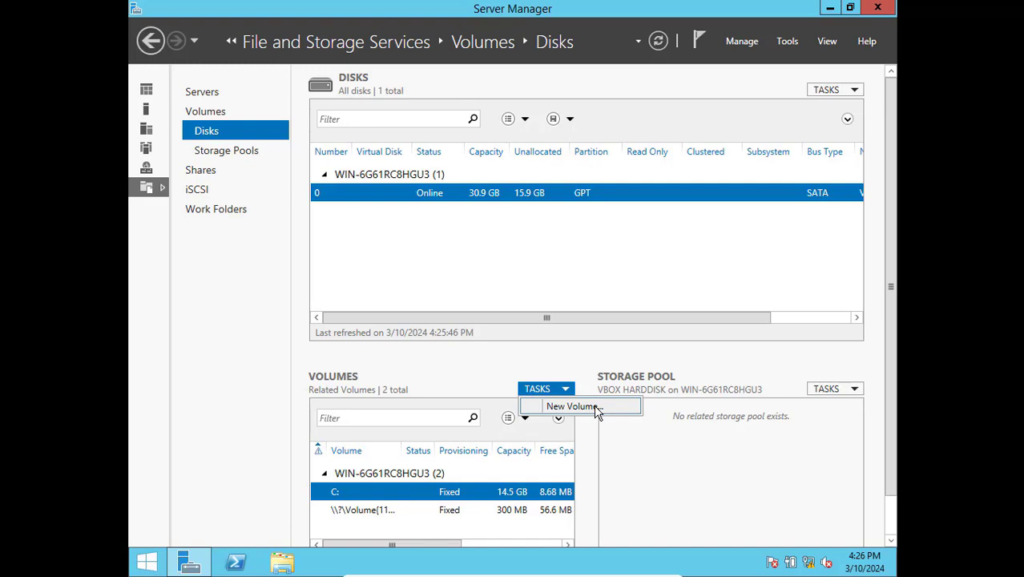
click(594, 406)
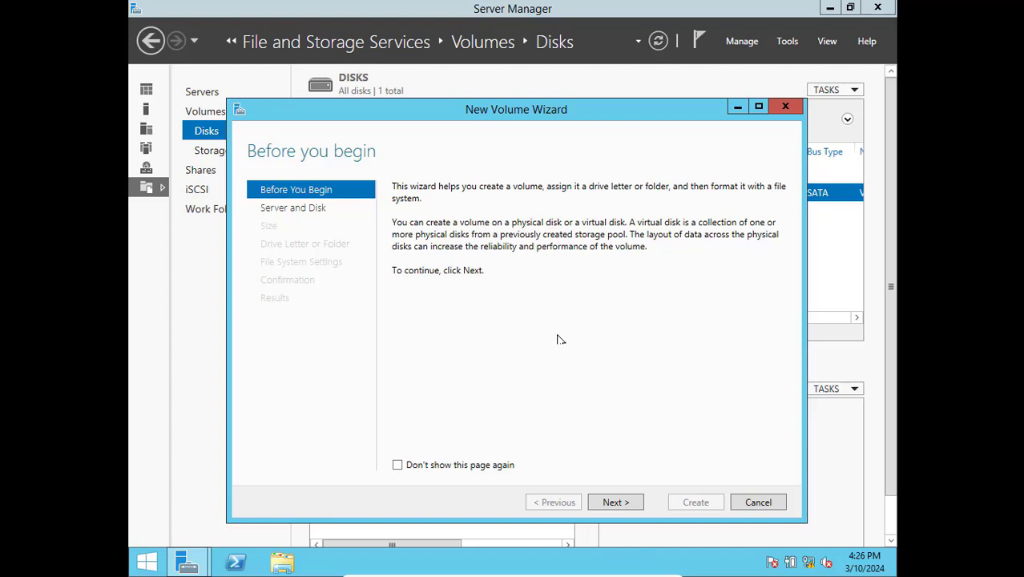
click(617, 502)
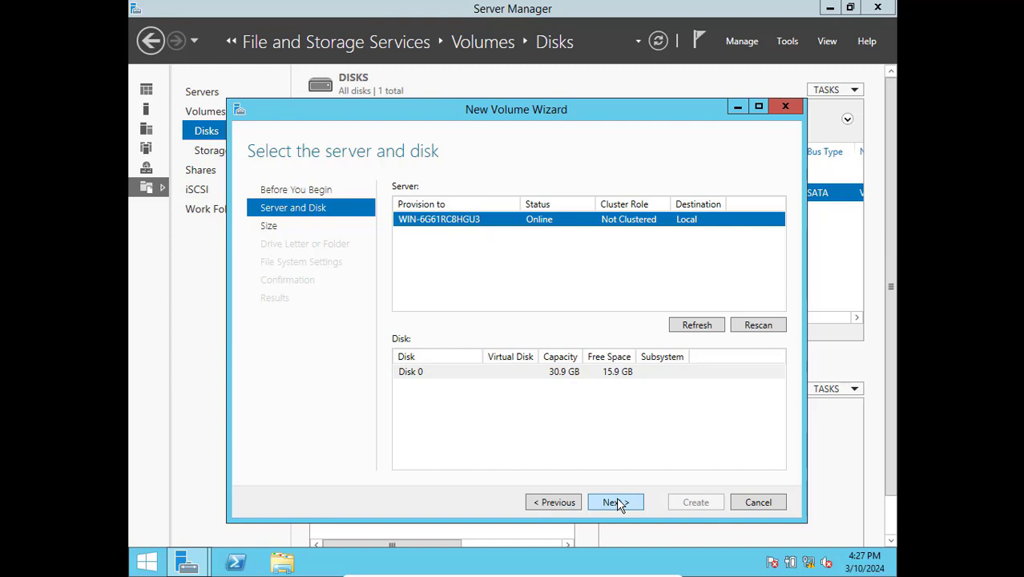
click(614, 503)
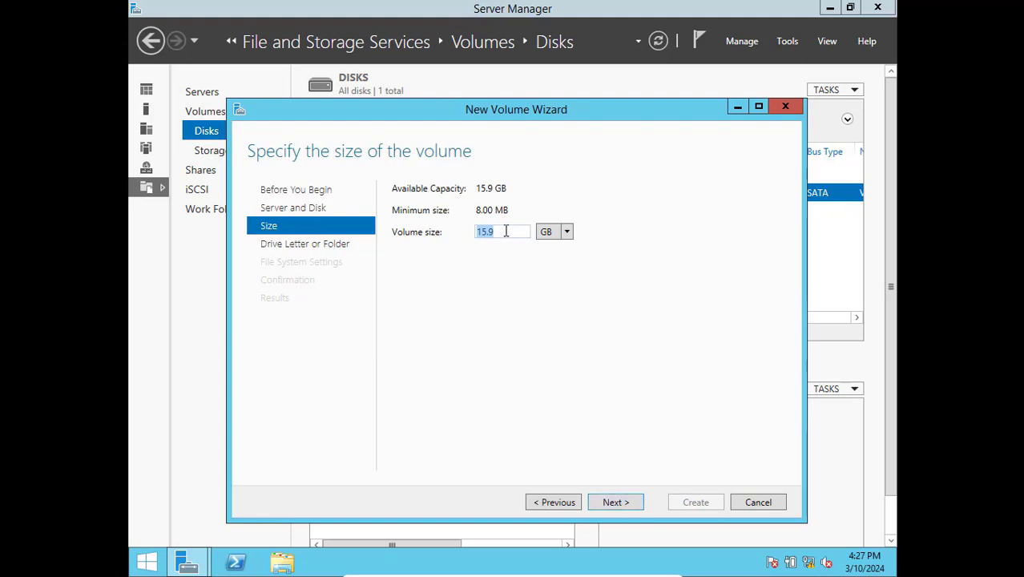
Set the new volume's size to 10 GB, keep drive letter E and the default NTFS settings, then create the volume and close the wizard.
drag(506, 231, 471, 235)
text(10)
click(614, 504)
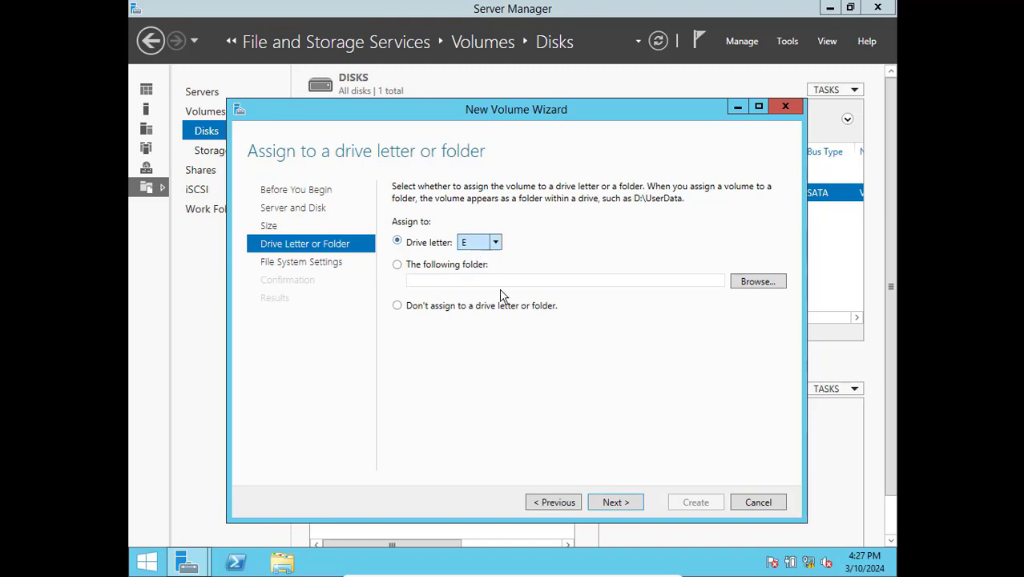
click(615, 502)
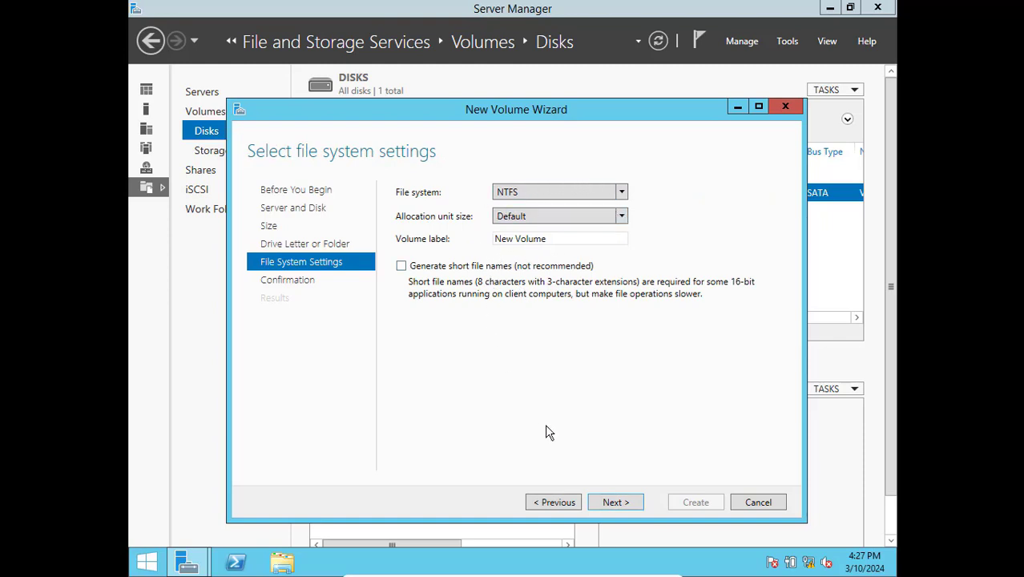
click(613, 503)
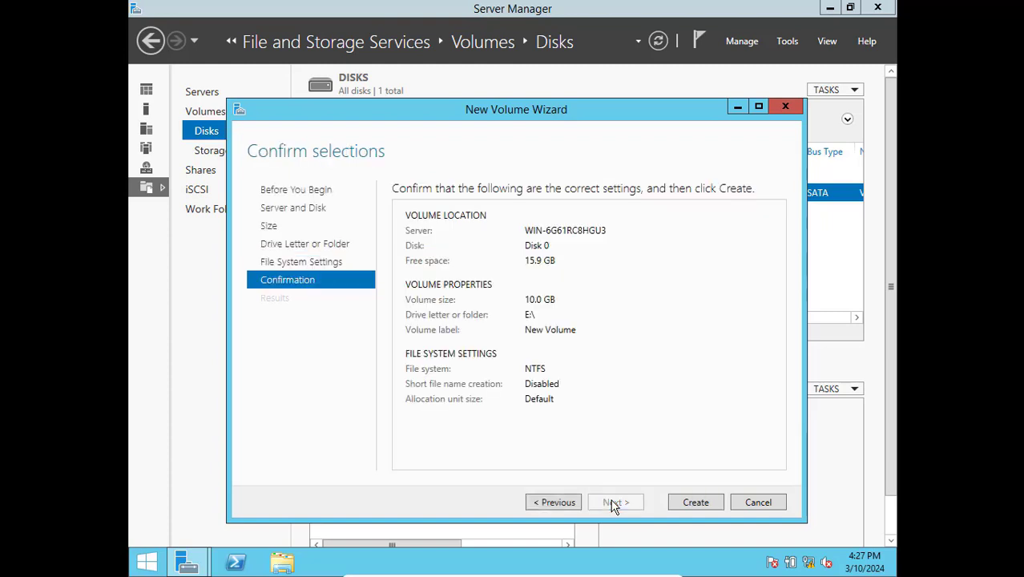
click(693, 506)
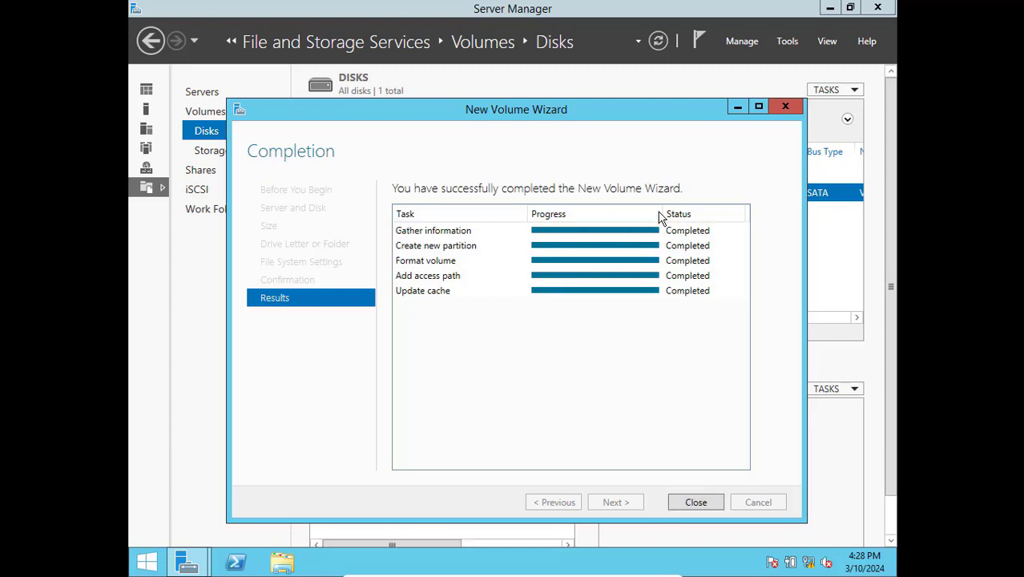
click(695, 503)
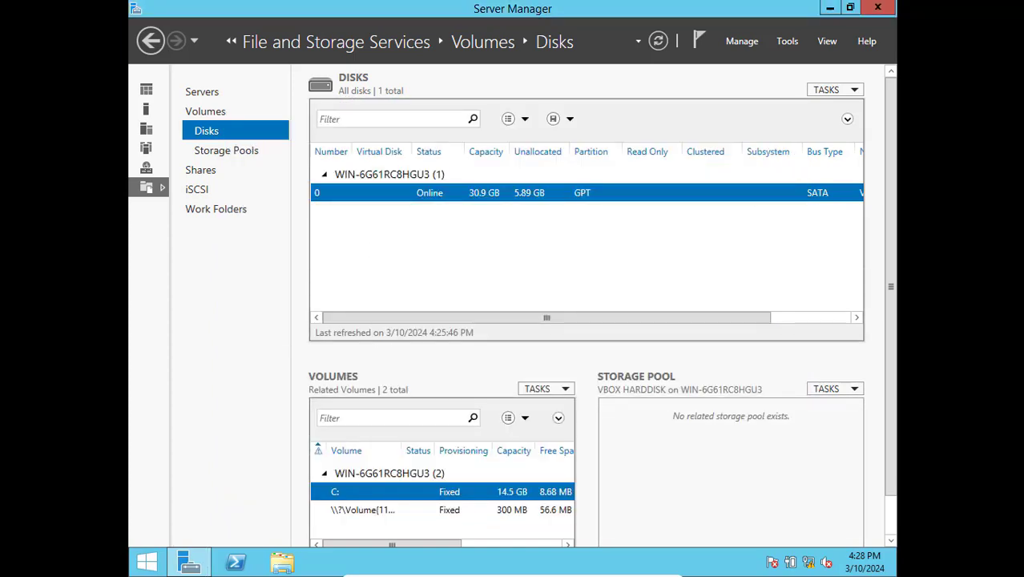
Start a new iSCSI virtual disk stored on volume E: and proceed to naming it.
click(201, 189)
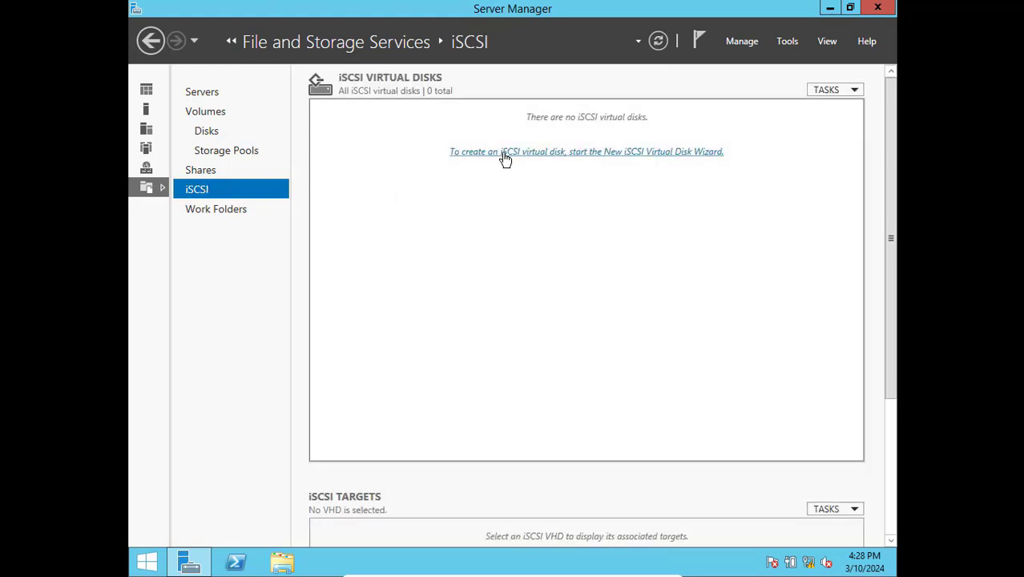
click(555, 155)
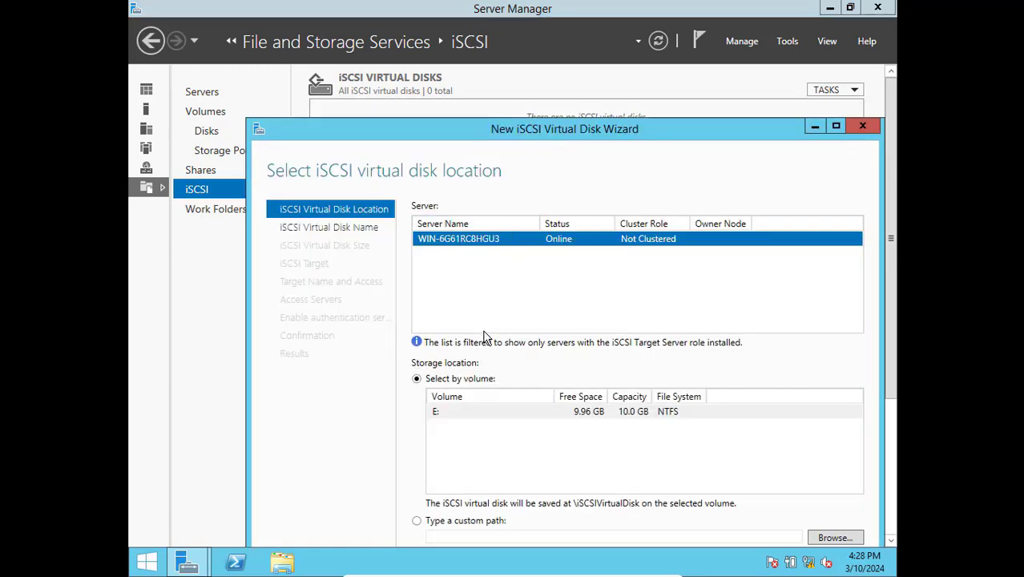
click(452, 414)
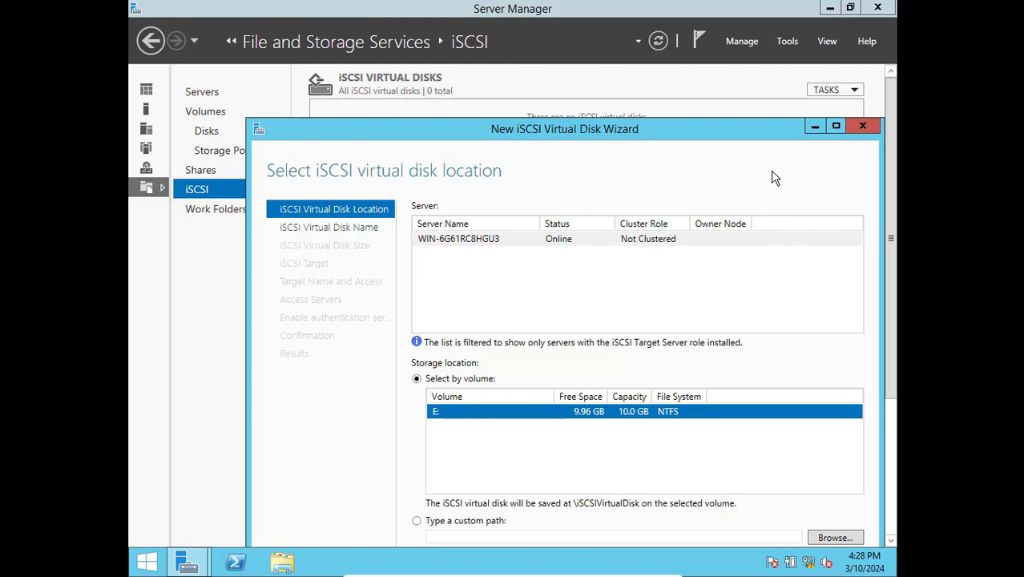
click(835, 126)
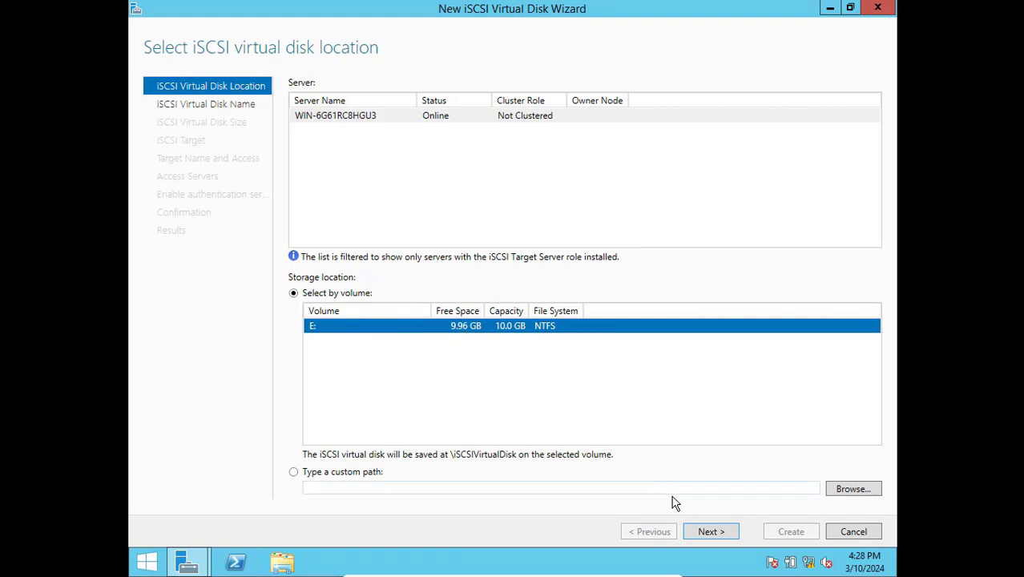
click(713, 532)
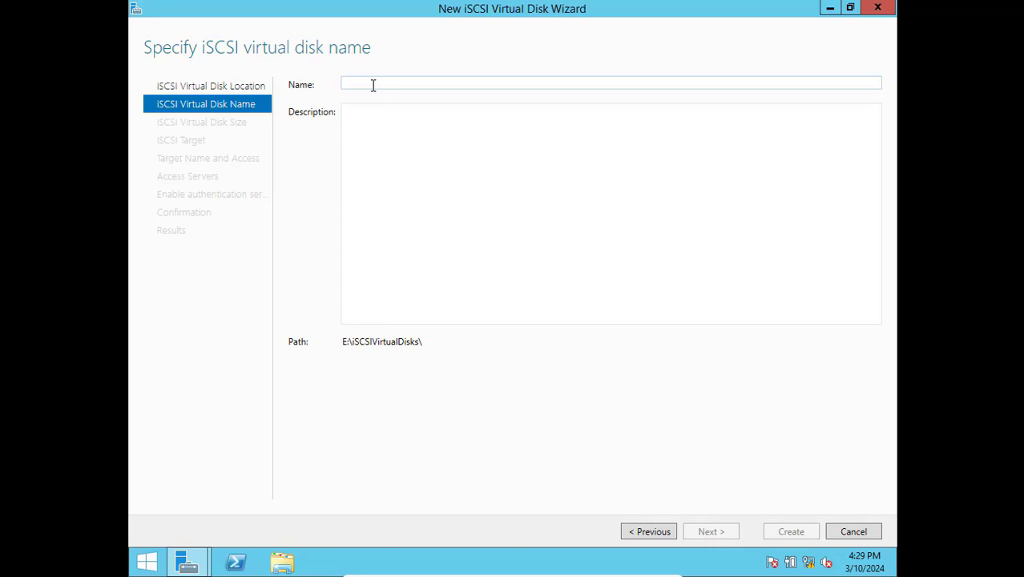
Enter Quarum as the iSCSI virtual disk's name.
text(Q)
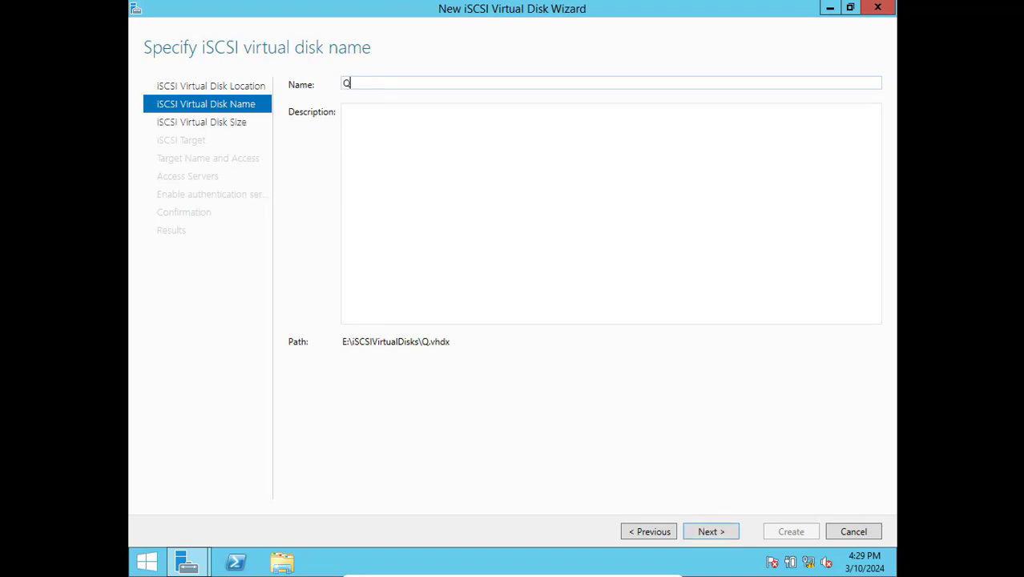
text(uarun)
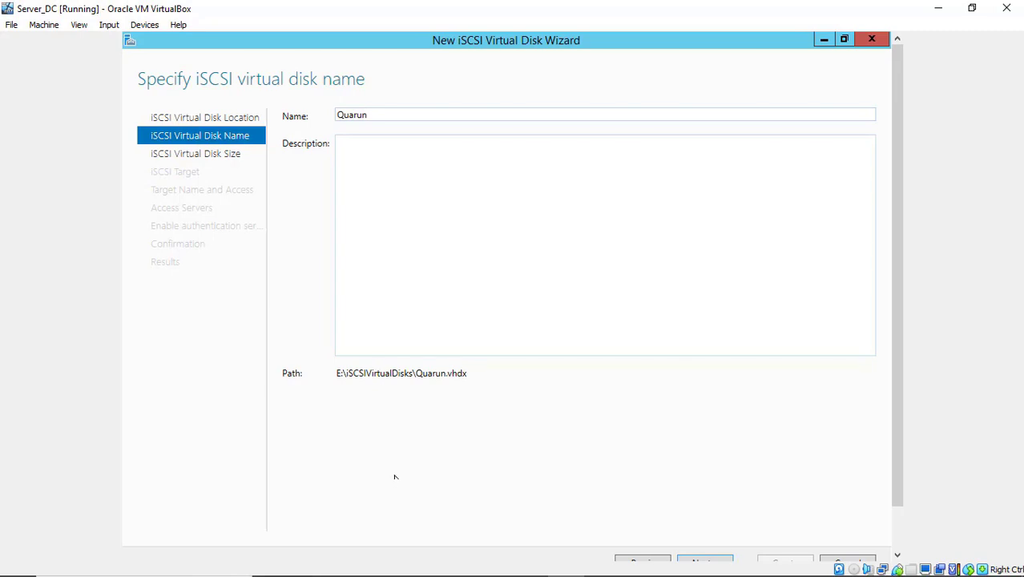
key(BackSpace)
text(m)
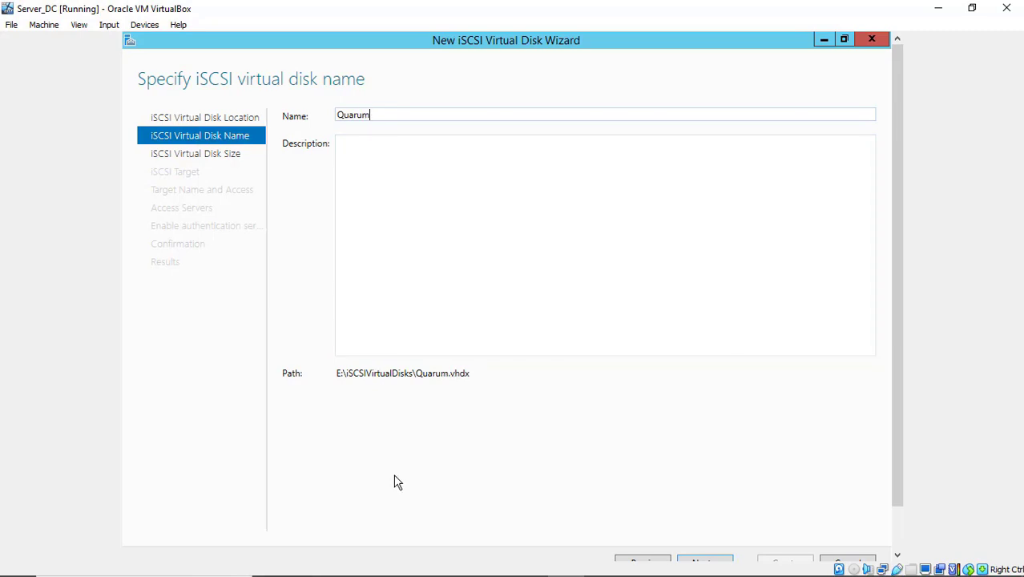
mouse_move(489, 568)
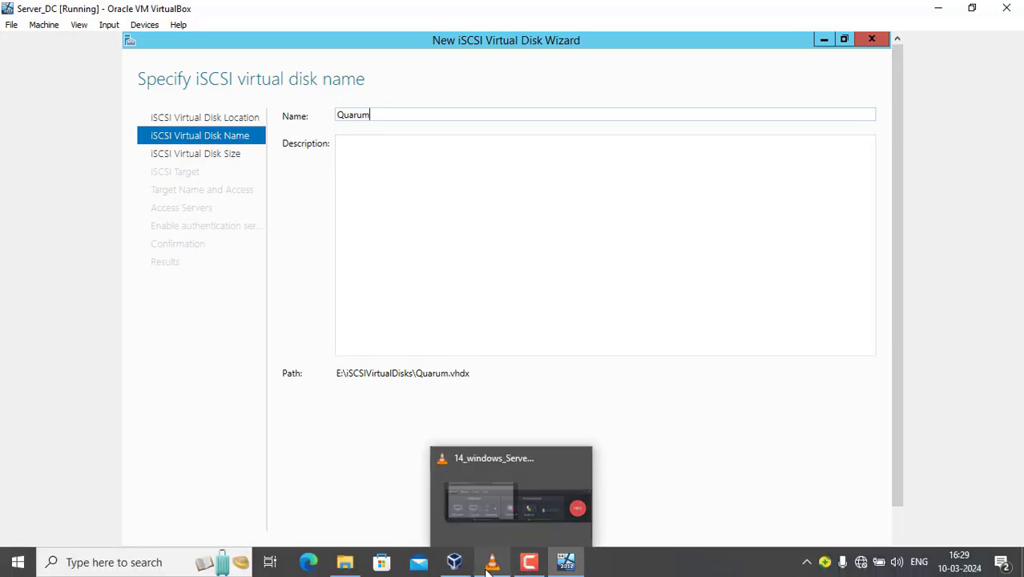
click(528, 566)
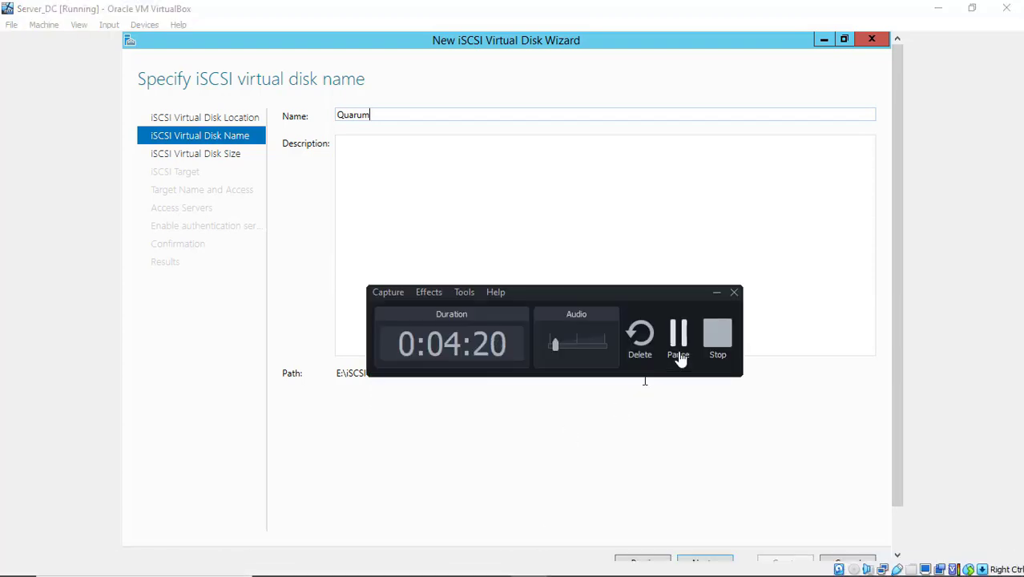
click(678, 357)
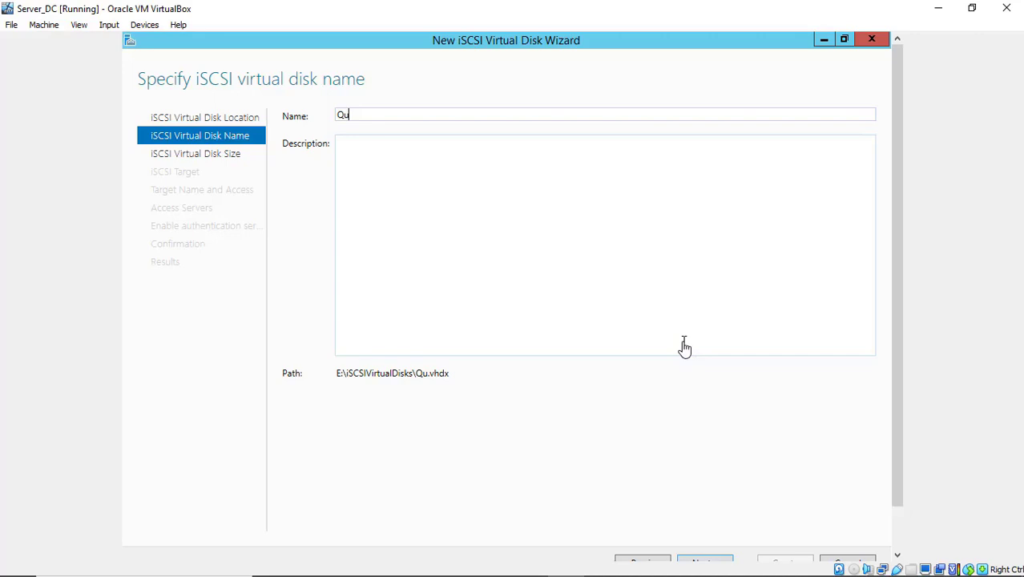
Complete the iSCSI virtual disk's name as Quorum_disk and proceed to the disk size.
text(orum)
text(_disk)
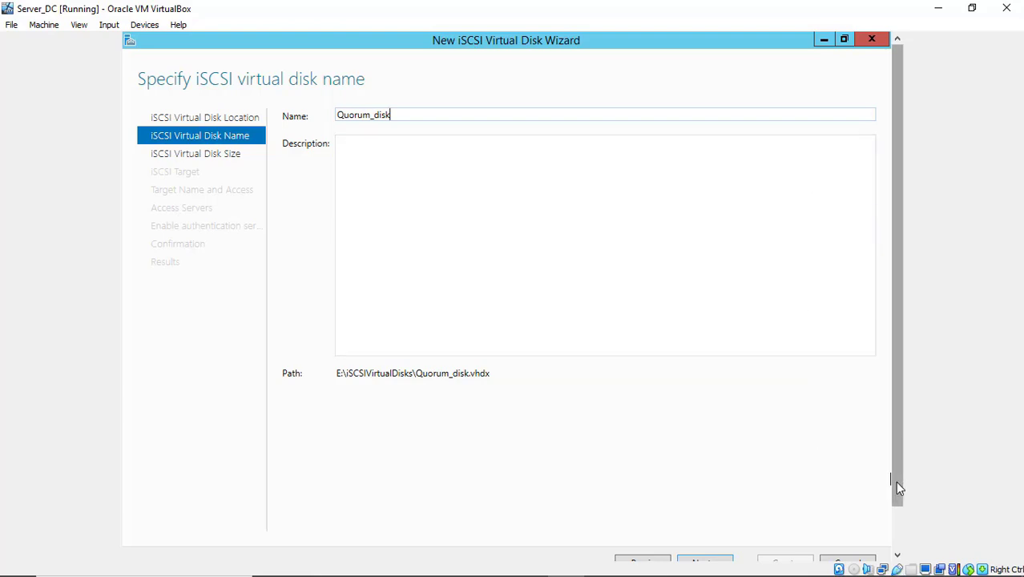
scroll(900, 513, down, 1)
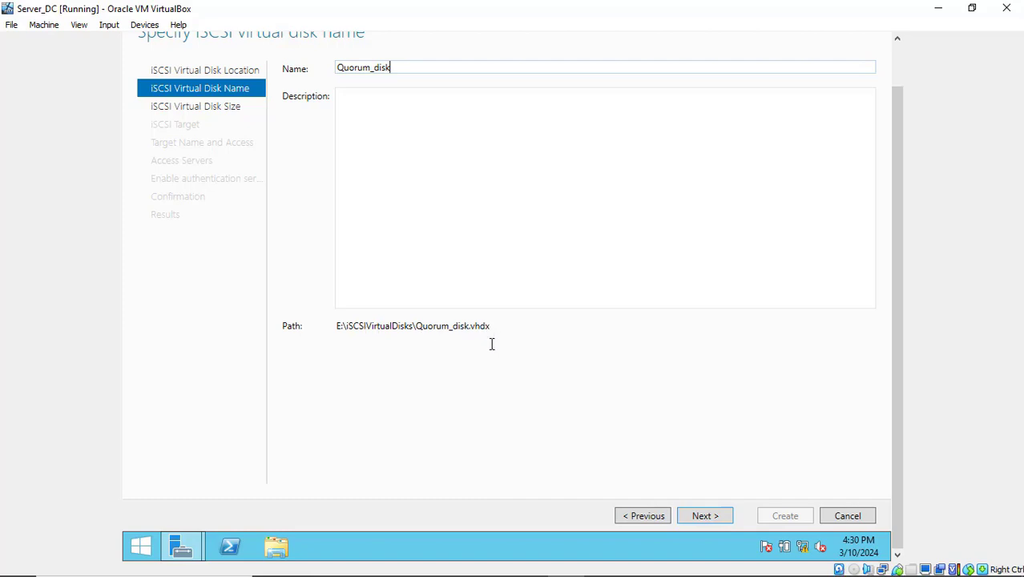
click(713, 517)
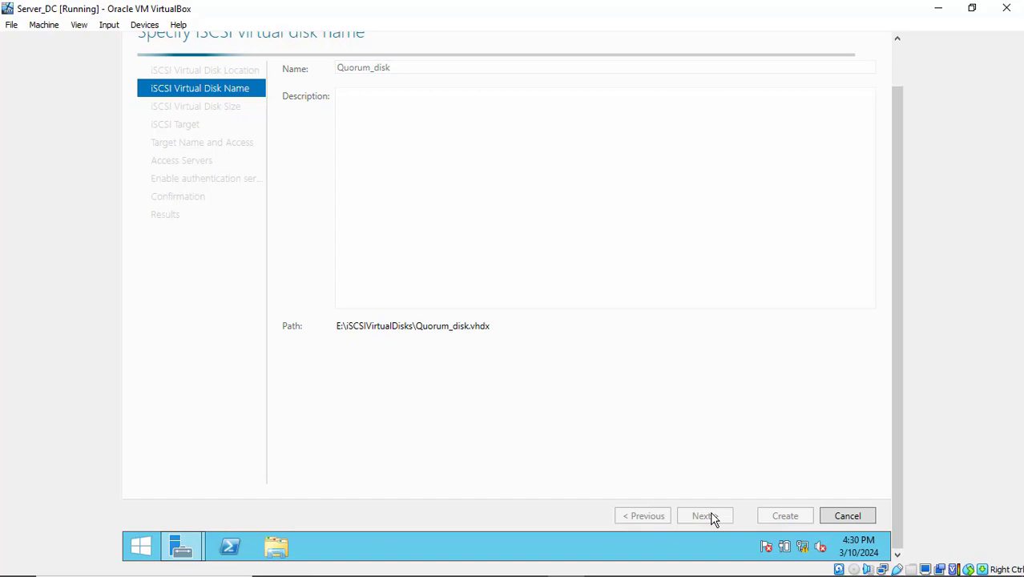
click(712, 517)
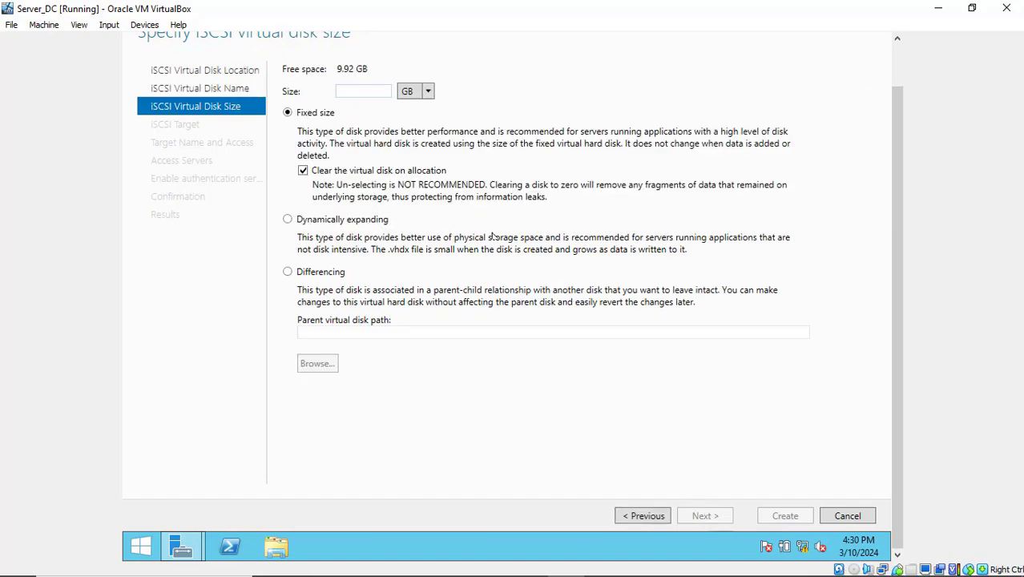
Set the fixed-size virtual disk to 1 GB and assign it to a new iSCSI target.
click(362, 93)
text(1)
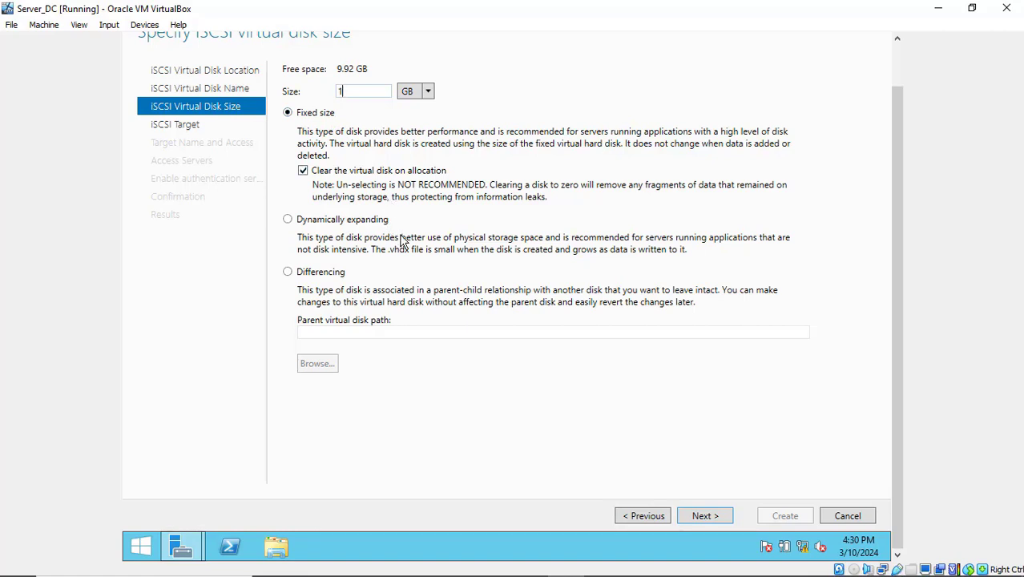
click(707, 515)
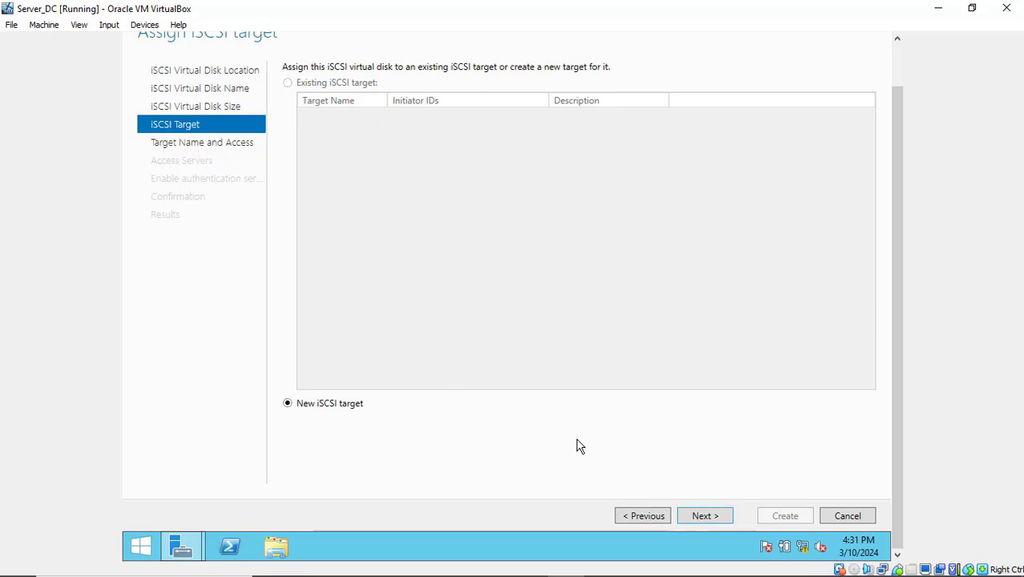
click(705, 519)
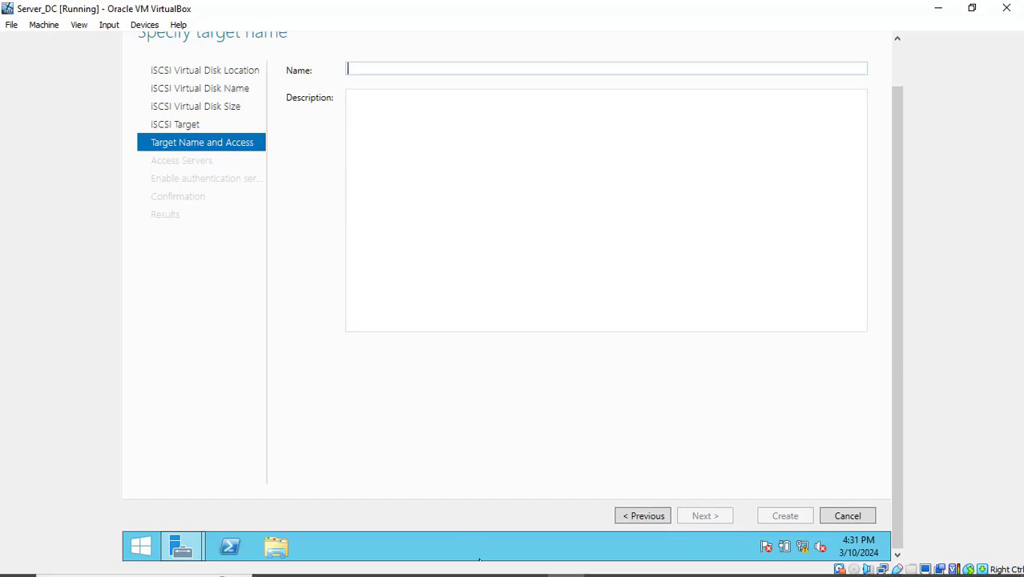
mouse_move(544, 567)
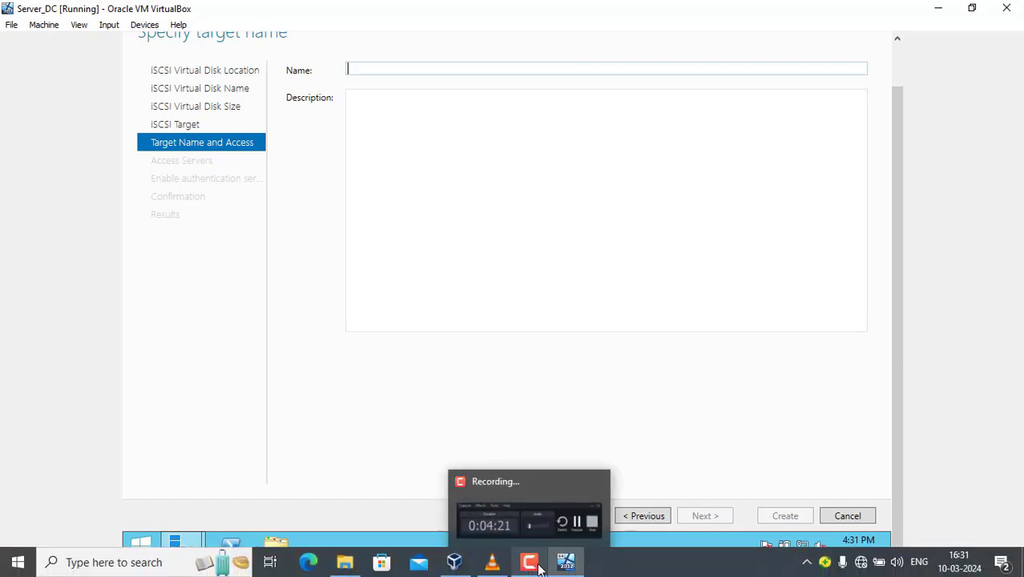
click(531, 561)
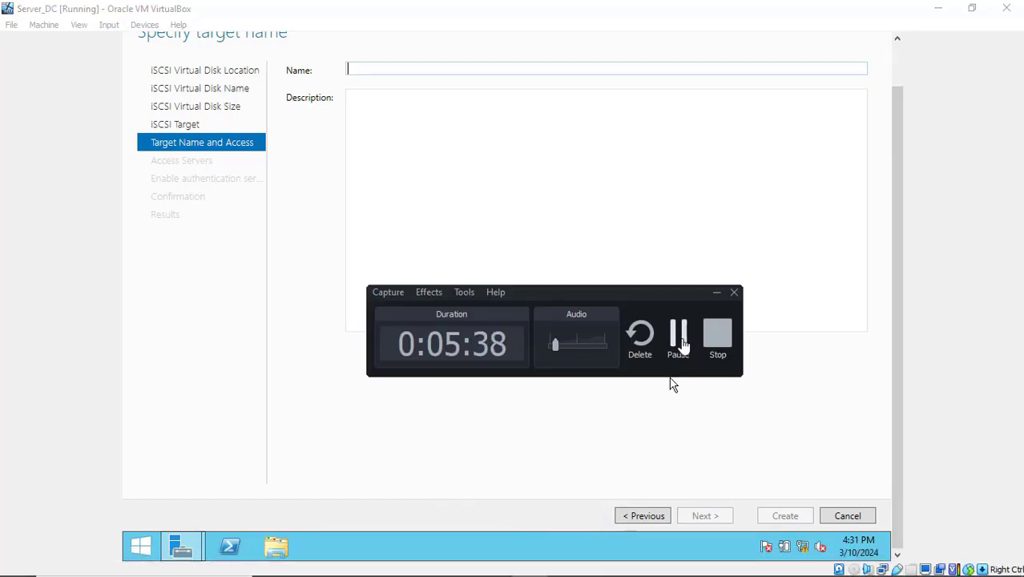
click(685, 343)
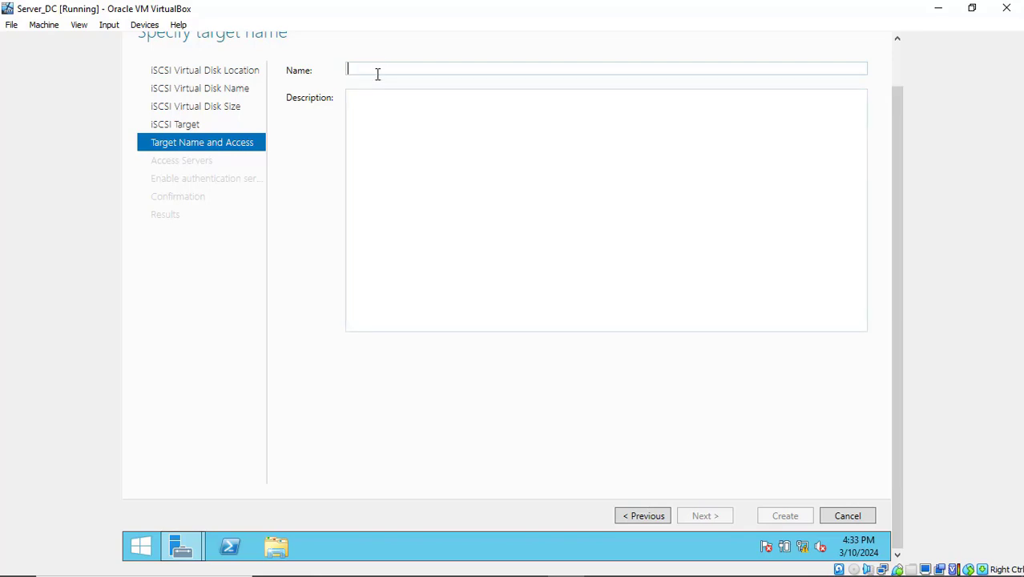
Name the target win_server_12, accept its conversion to win-server-12, and proceed to the access servers.
text(win)
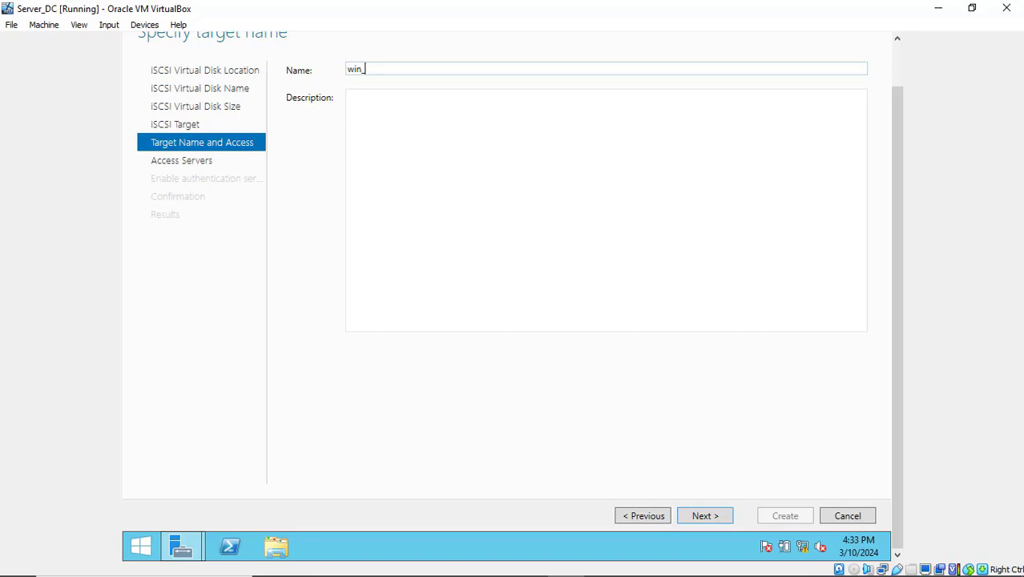
text(_server_12)
click(704, 517)
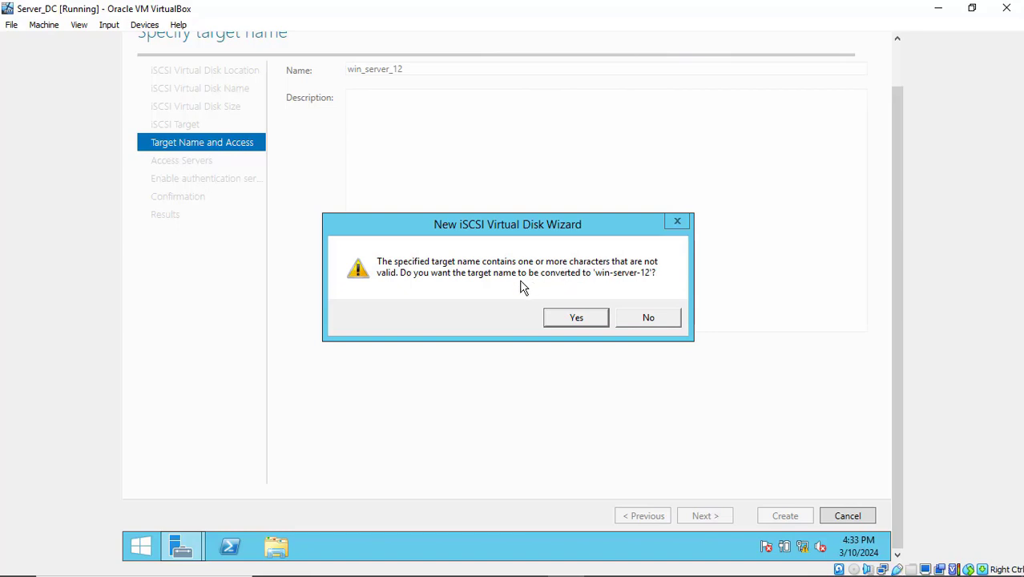
click(582, 317)
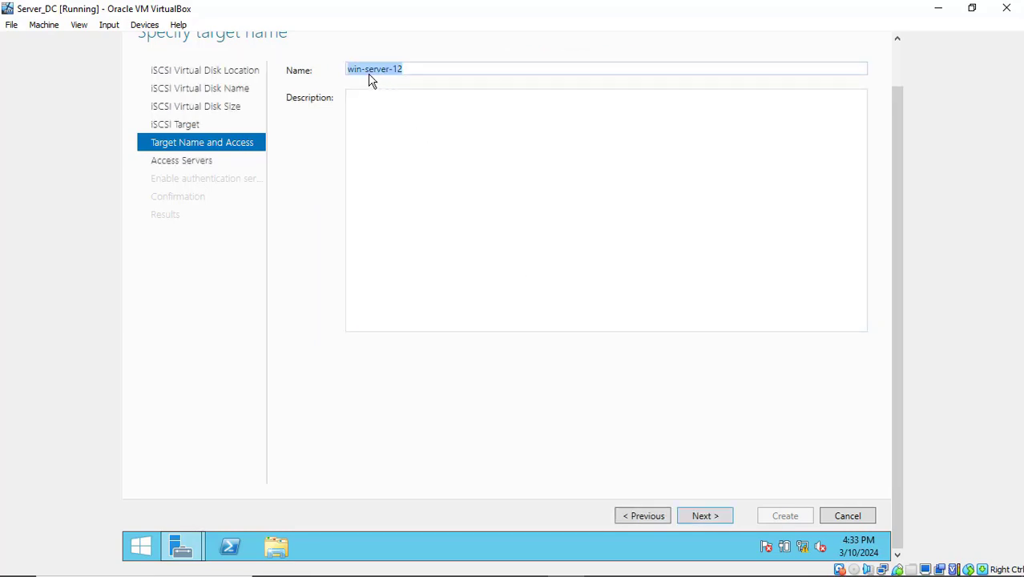
click(699, 517)
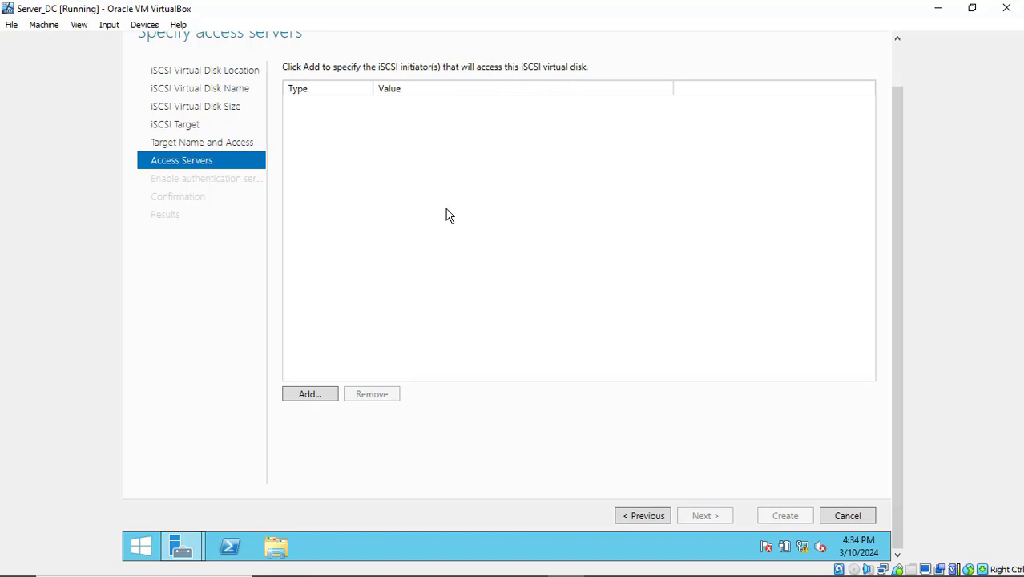
Add an access server identified by the IP address 192.168.10.2 to the iSCSI target's initiators.
click(309, 395)
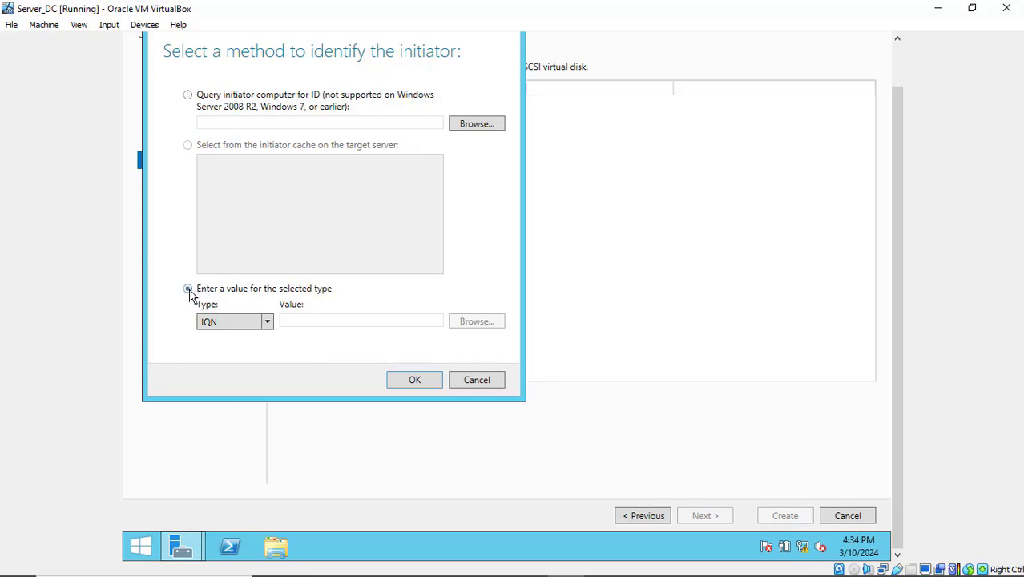
click(188, 290)
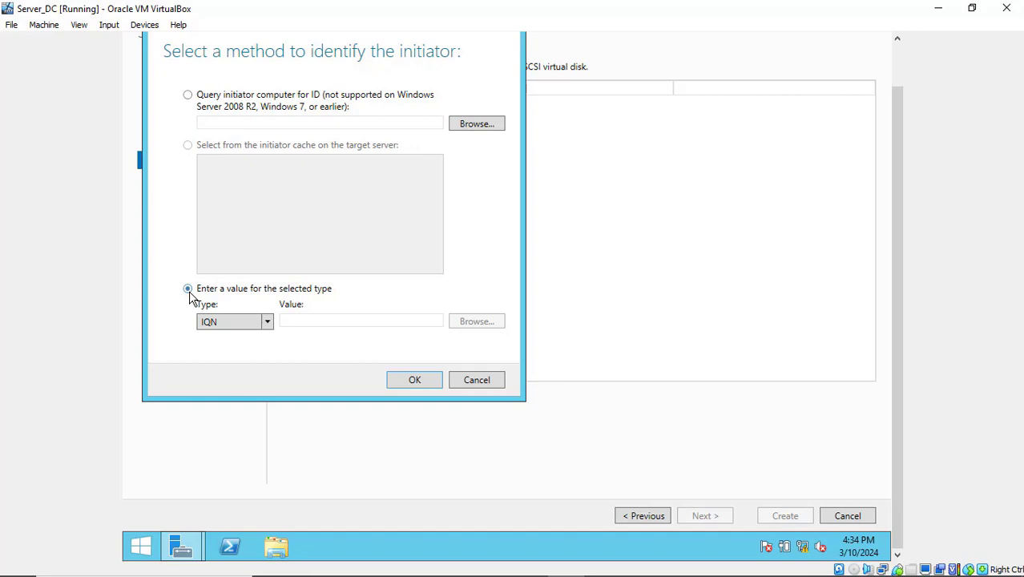
click(267, 325)
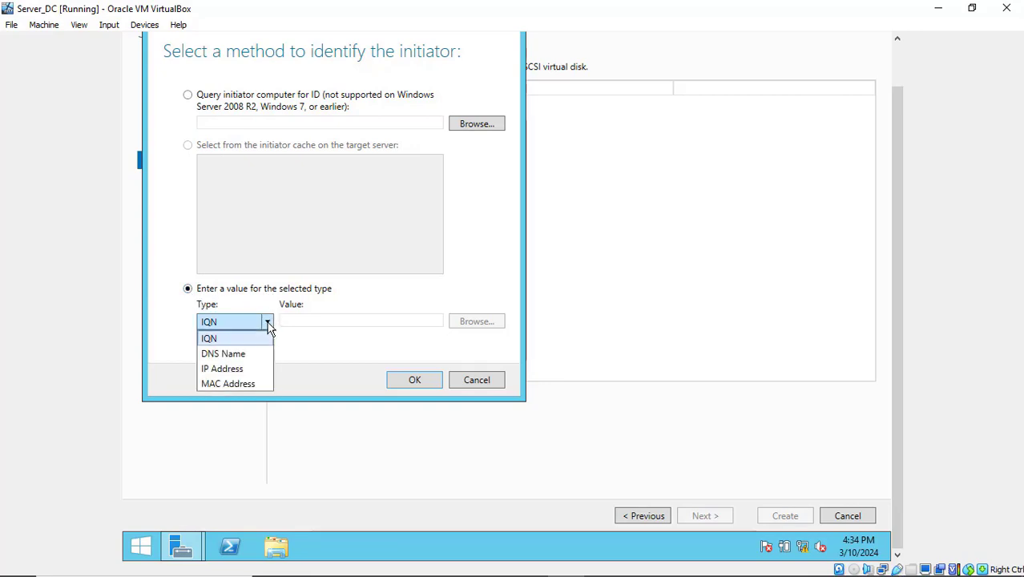
click(247, 375)
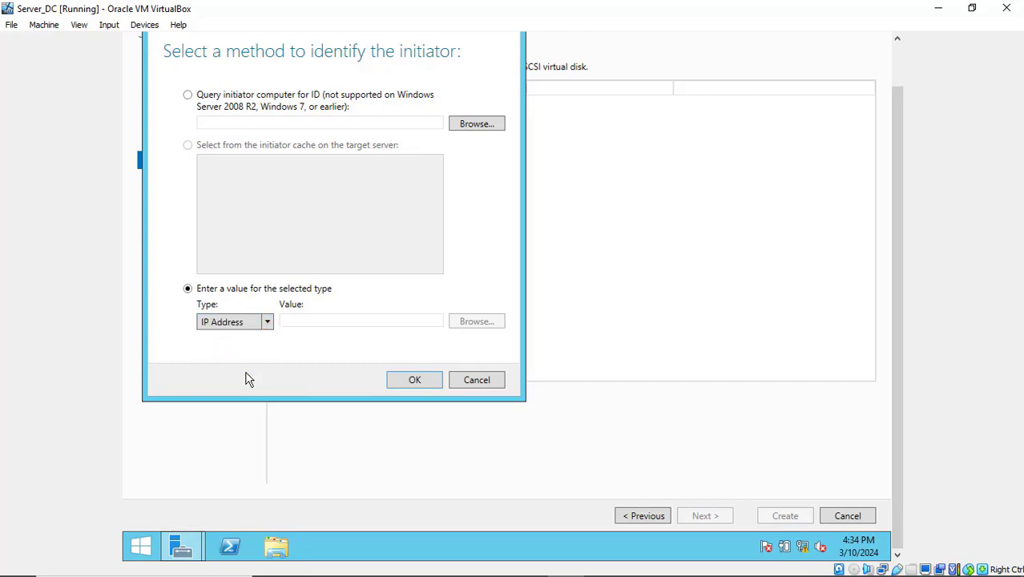
click(298, 321)
text(192.)
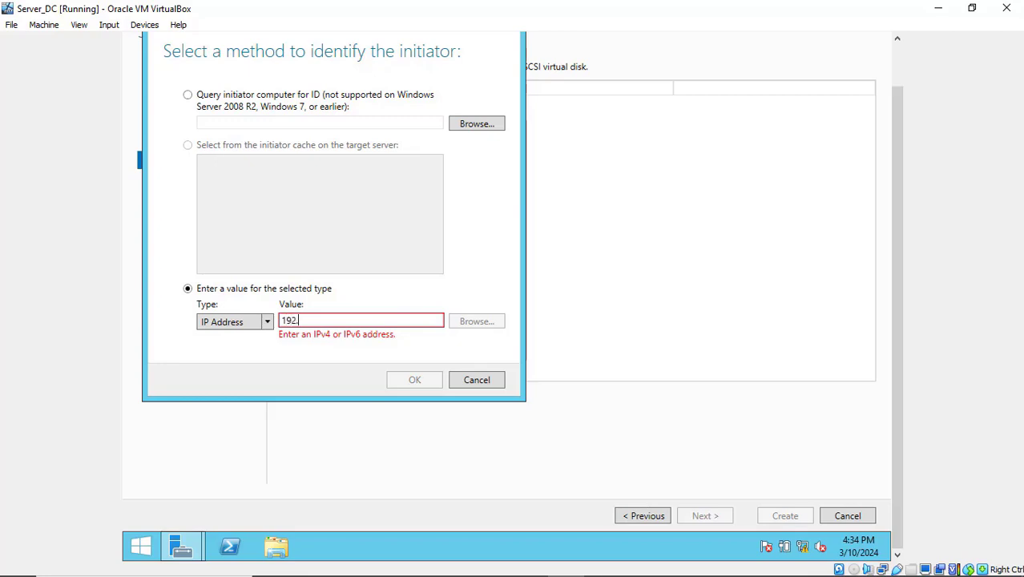
text(168)
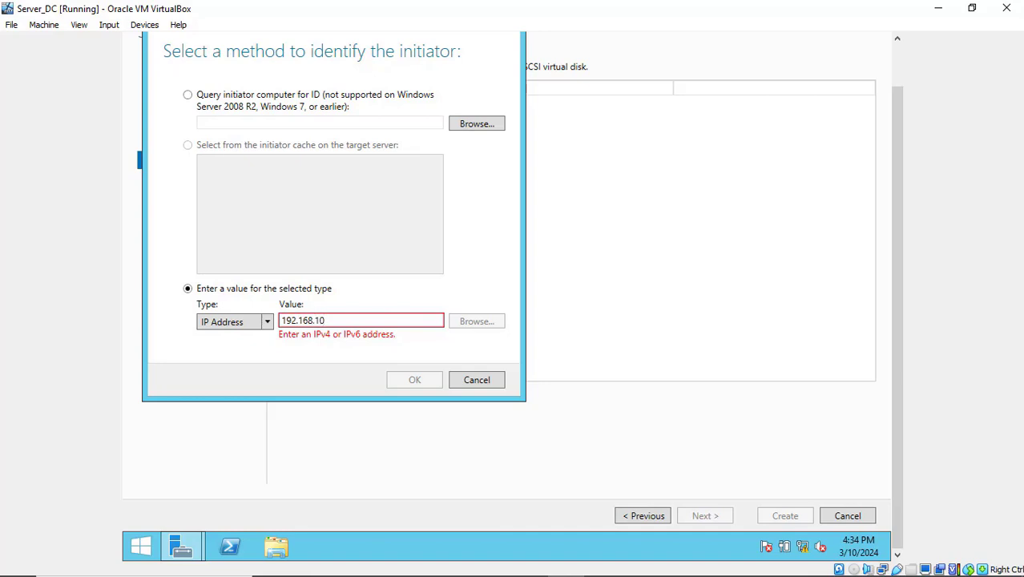
text(.10.2)
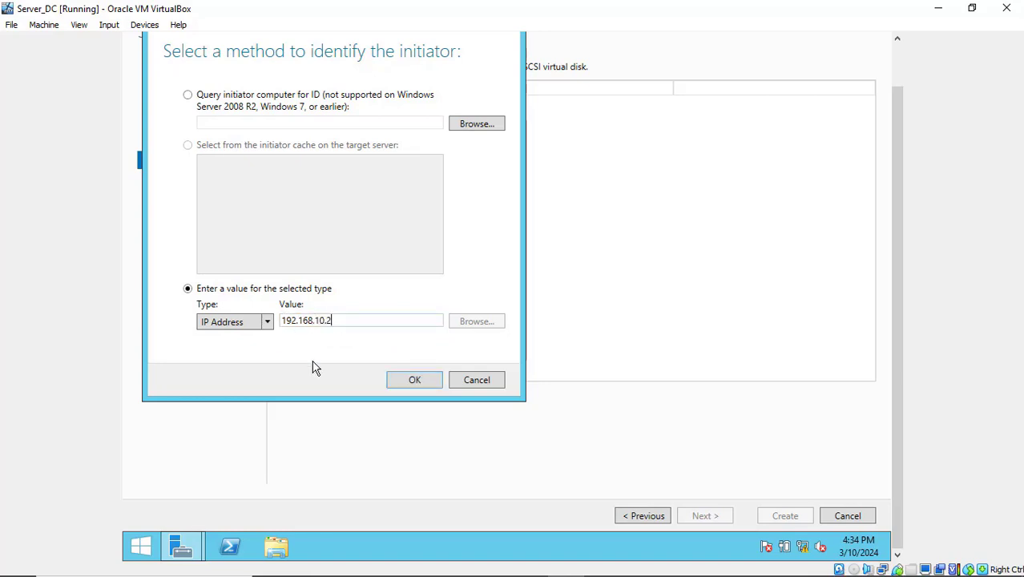
click(414, 381)
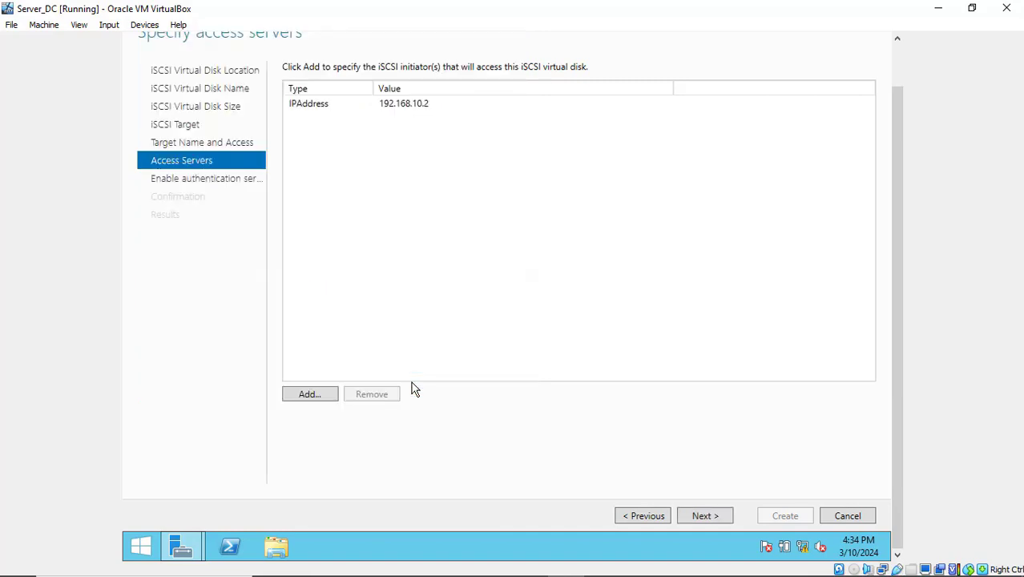
Add a second initiator with the IP address 192.168.10.3 and proceed to the authentication settings.
click(309, 394)
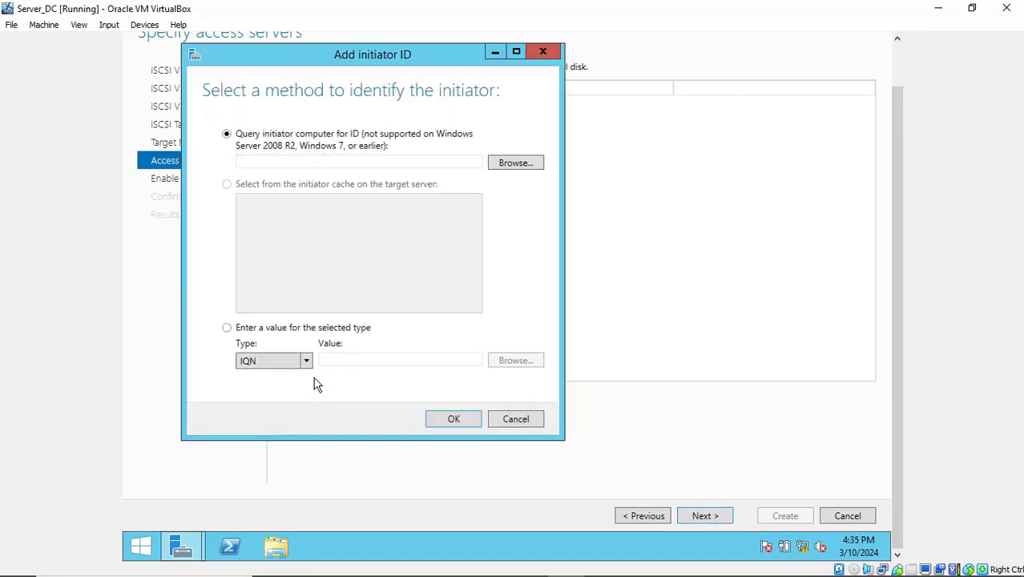
click(228, 328)
click(305, 362)
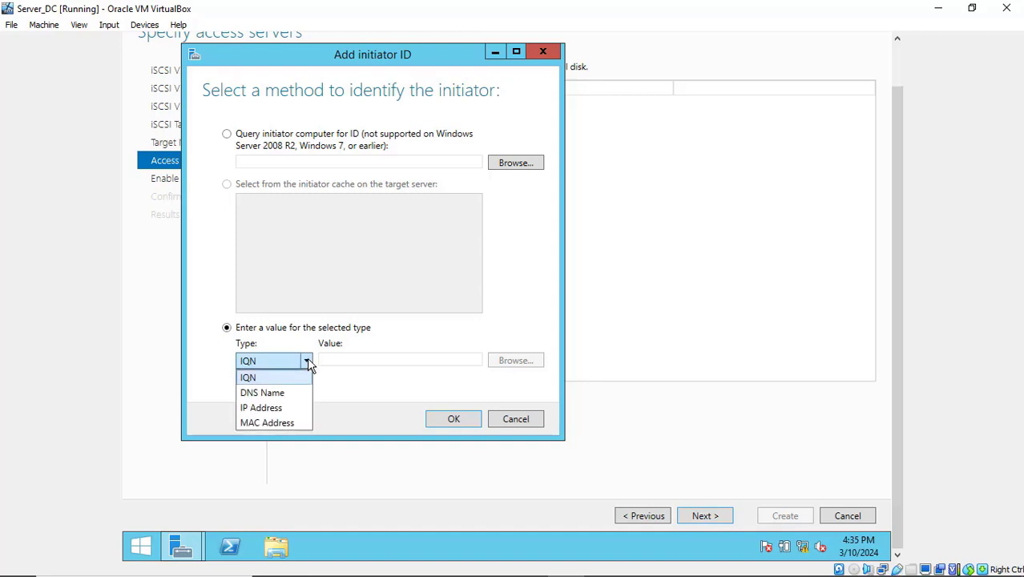
click(287, 406)
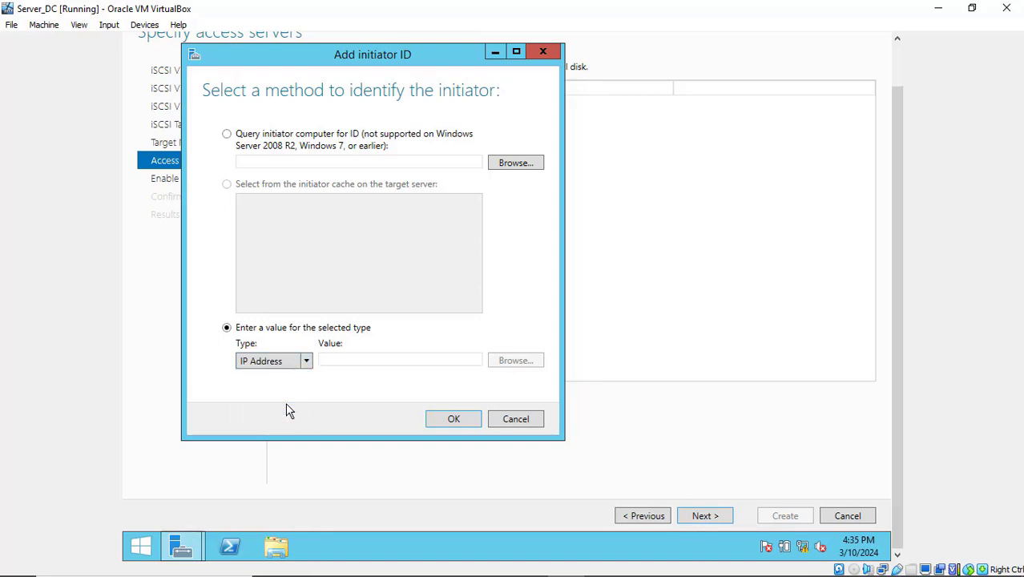
click(350, 363)
text(192.168.)
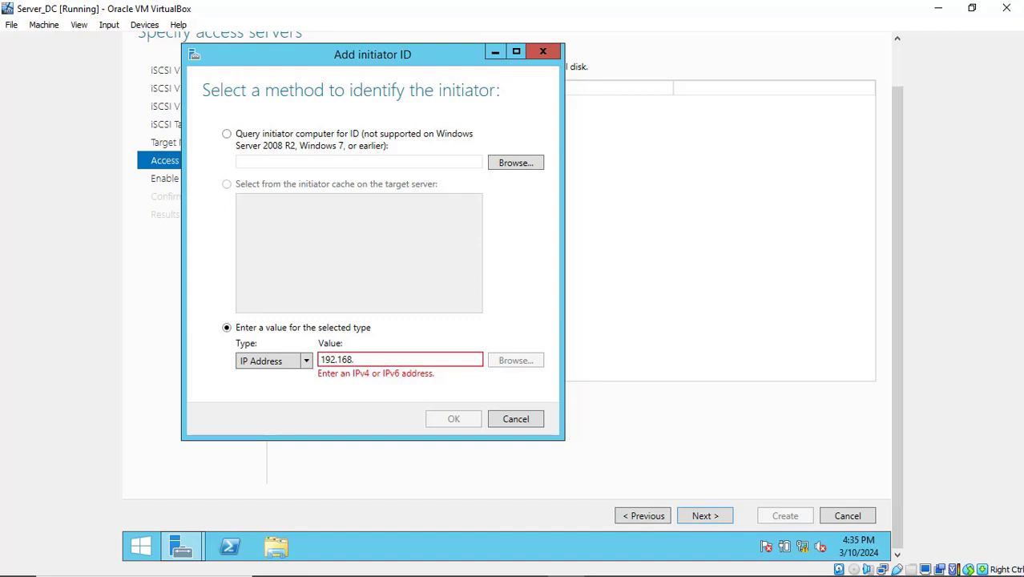
text(10.3)
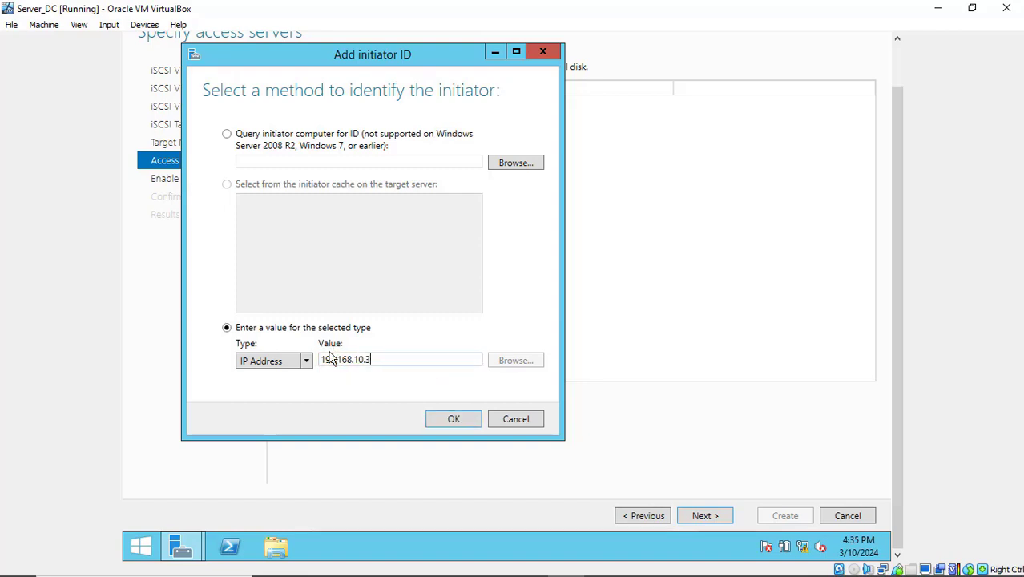
click(447, 420)
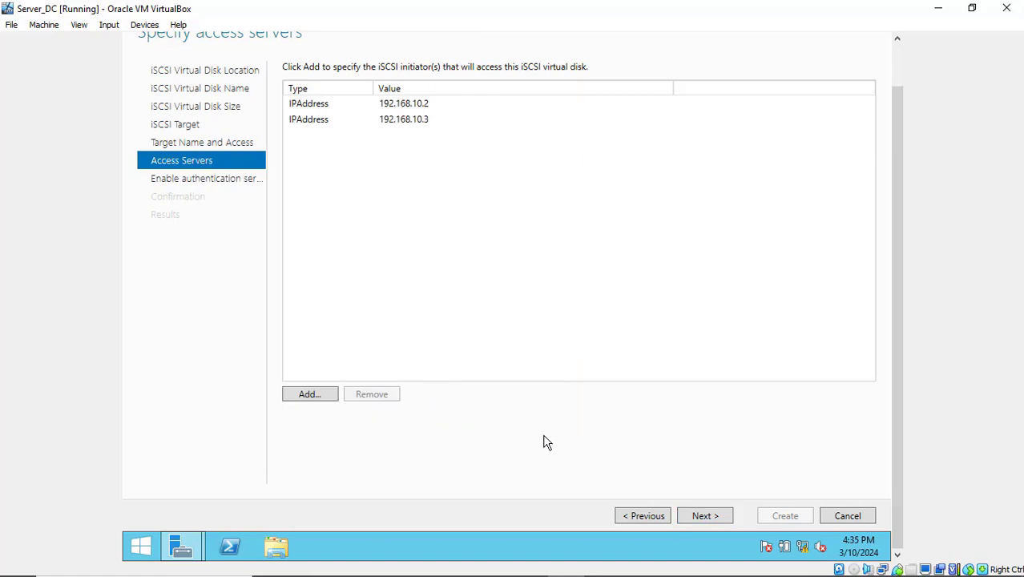
click(691, 519)
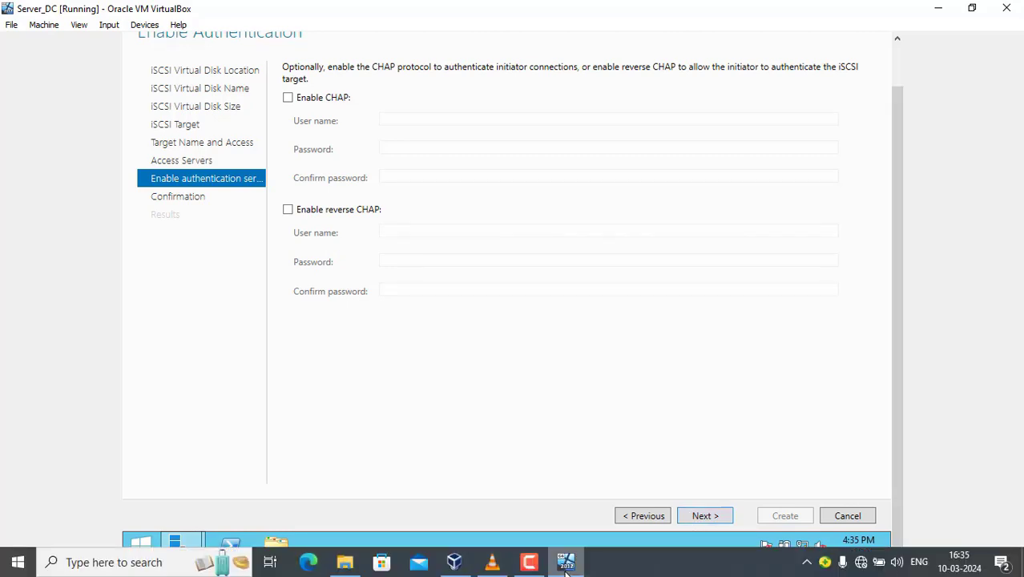
mouse_move(541, 566)
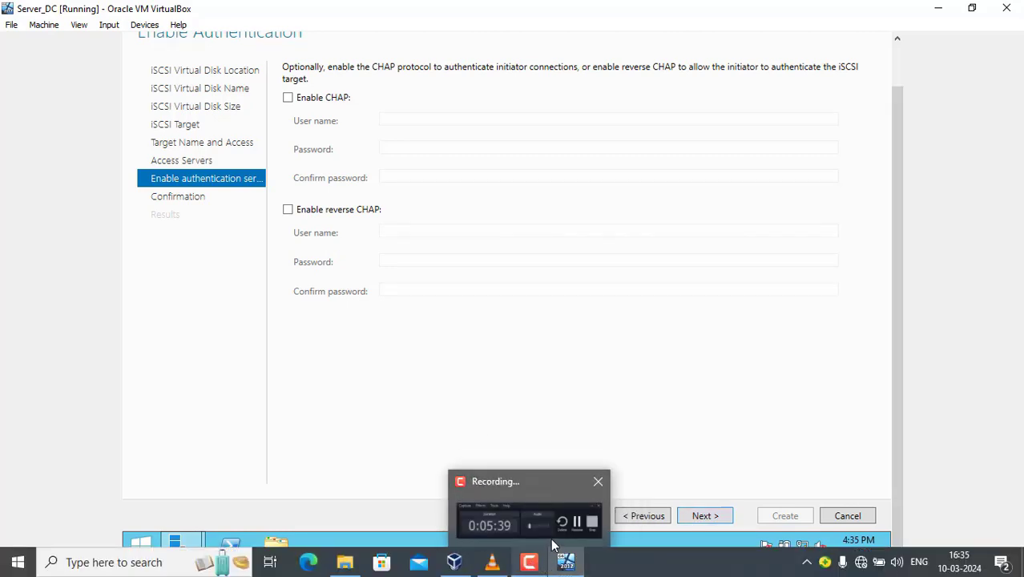
click(545, 524)
click(678, 341)
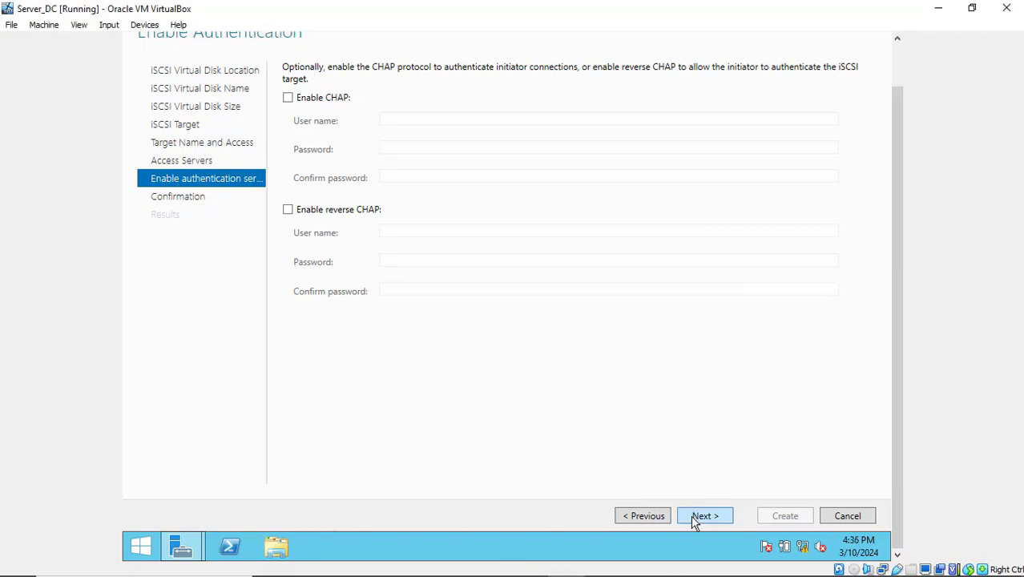
Leave CHAP and reverse CHAP disabled, create the Quorum_disk virtual disk with its target, and close the wizard.
click(697, 520)
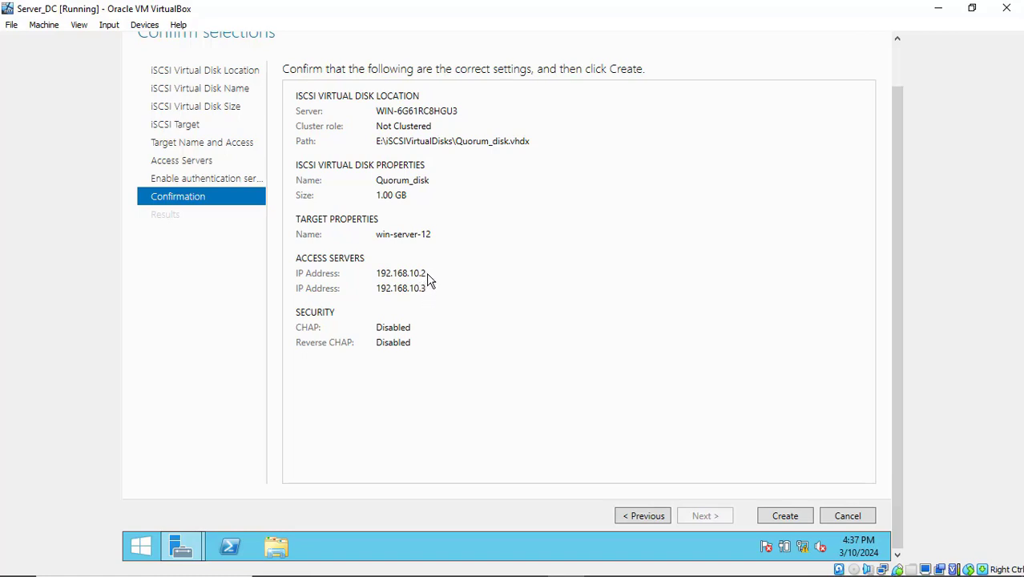
click(785, 516)
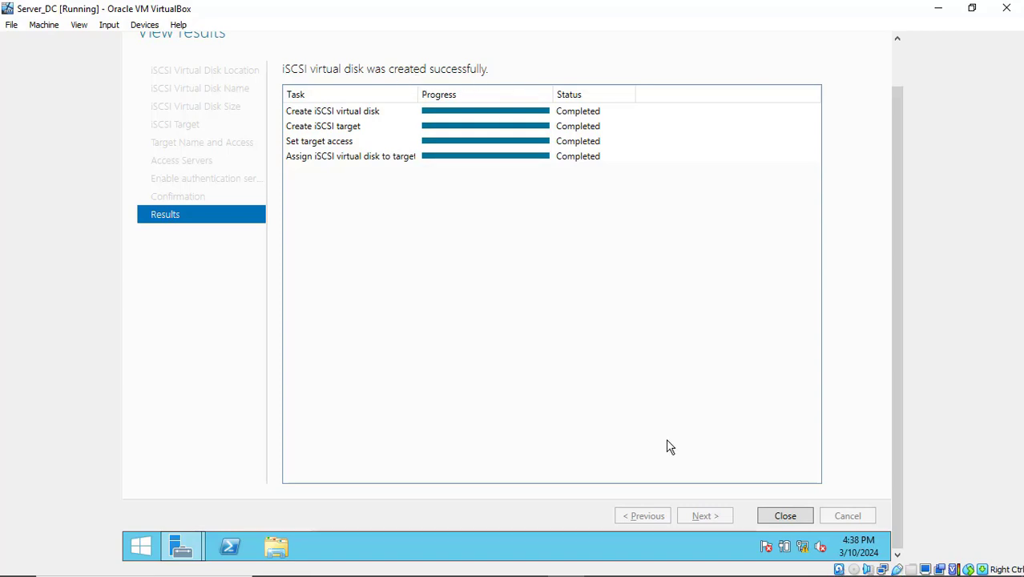
click(785, 516)
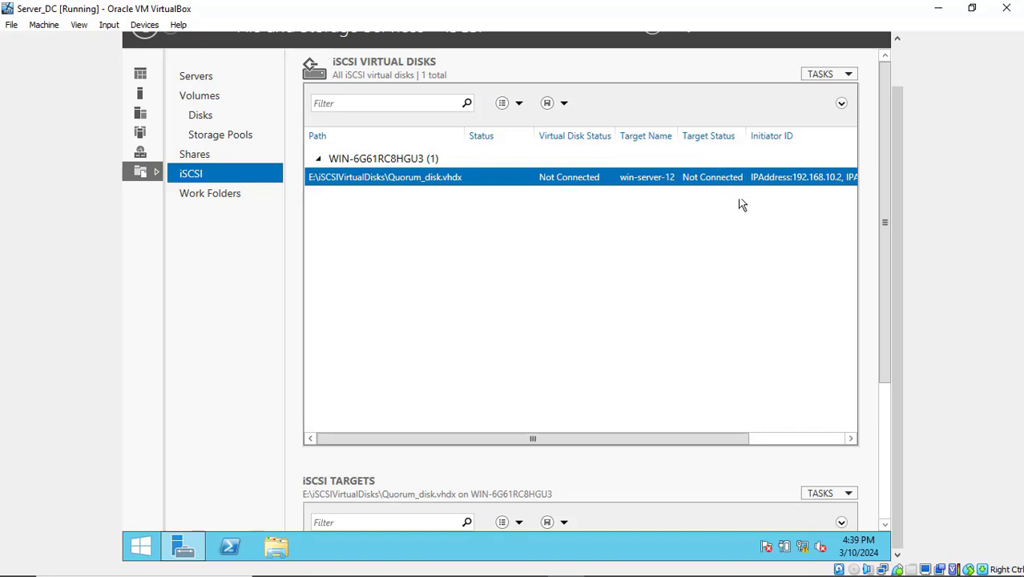
Examine the Quorum_disk entry's target, initiator IDs and size, and view the tasks available for iSCSI targets.
click(786, 439)
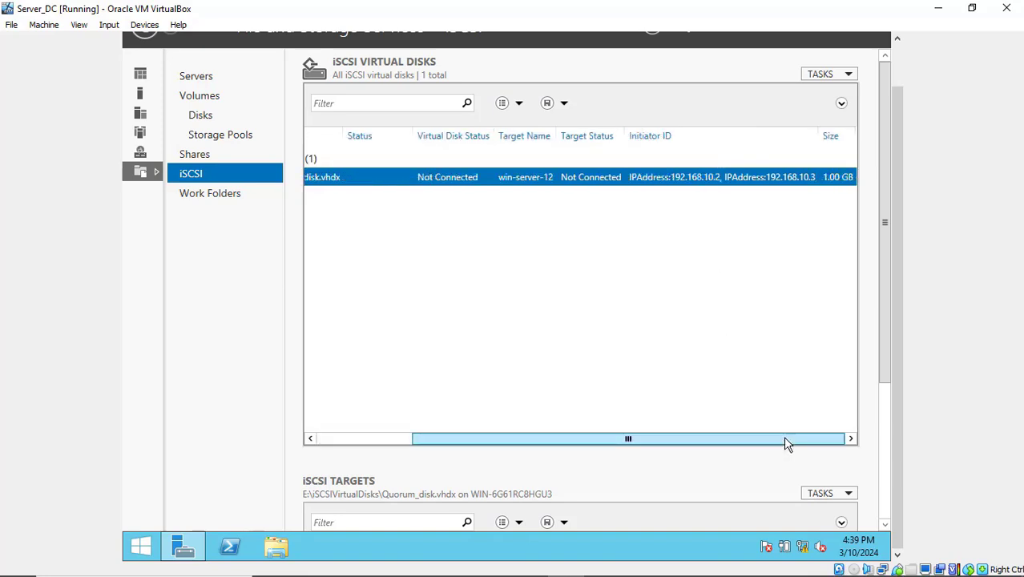
drag(727, 438, 608, 439)
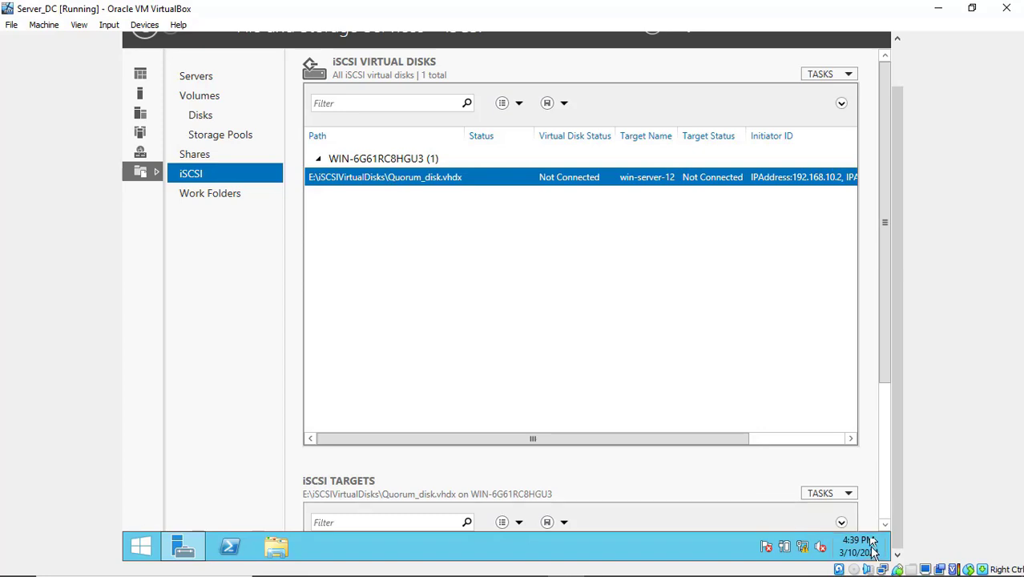
click(849, 496)
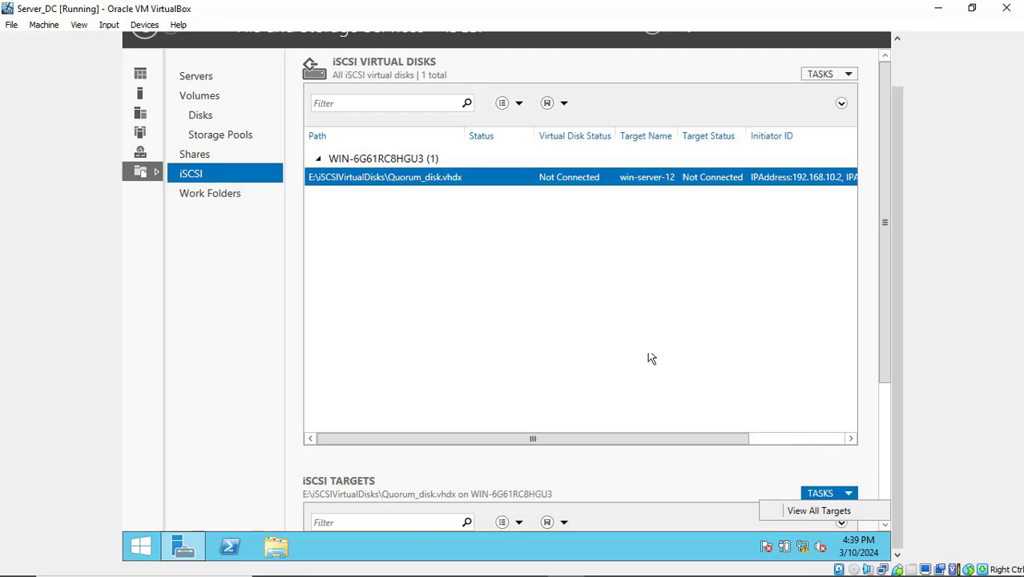
click(399, 246)
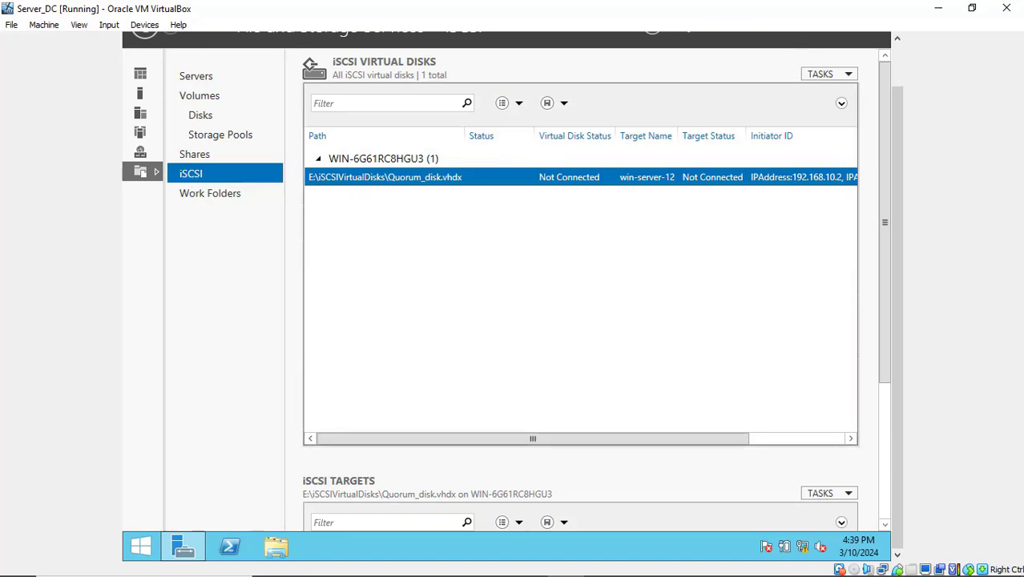
Start a new iSCSI virtual disk stored on volume E: and proceed to its name.
click(850, 75)
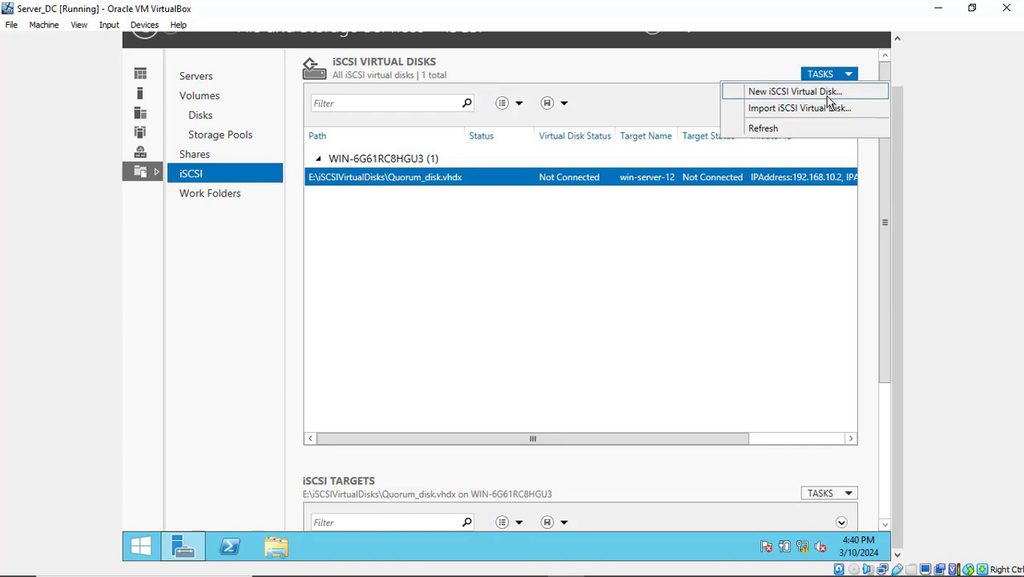
click(827, 95)
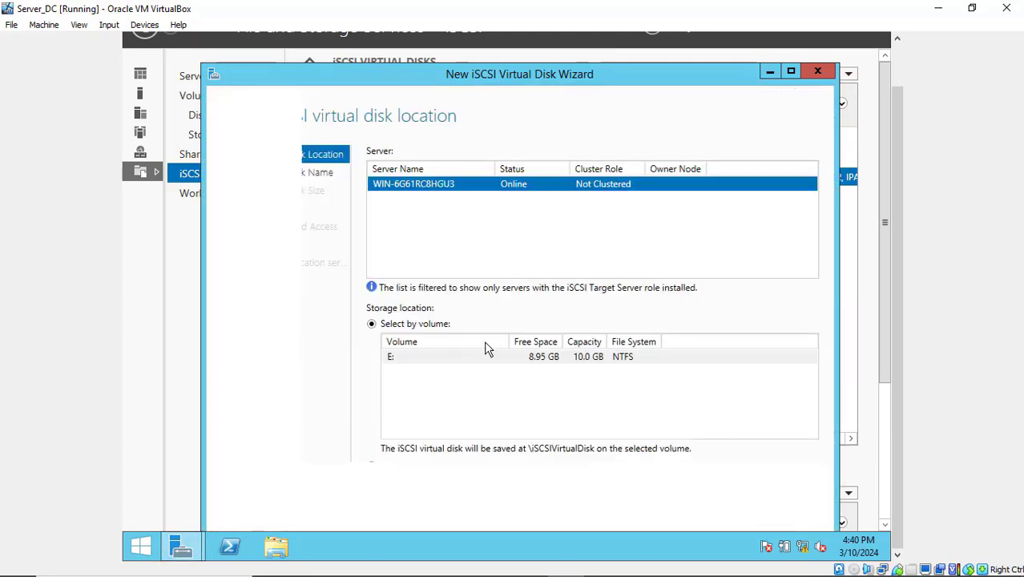
click(440, 356)
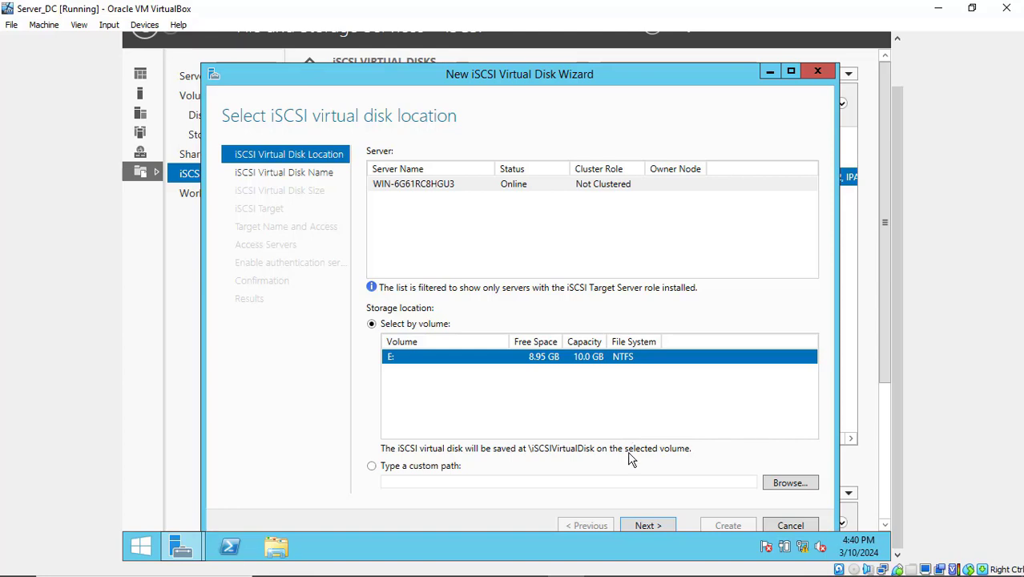
click(657, 525)
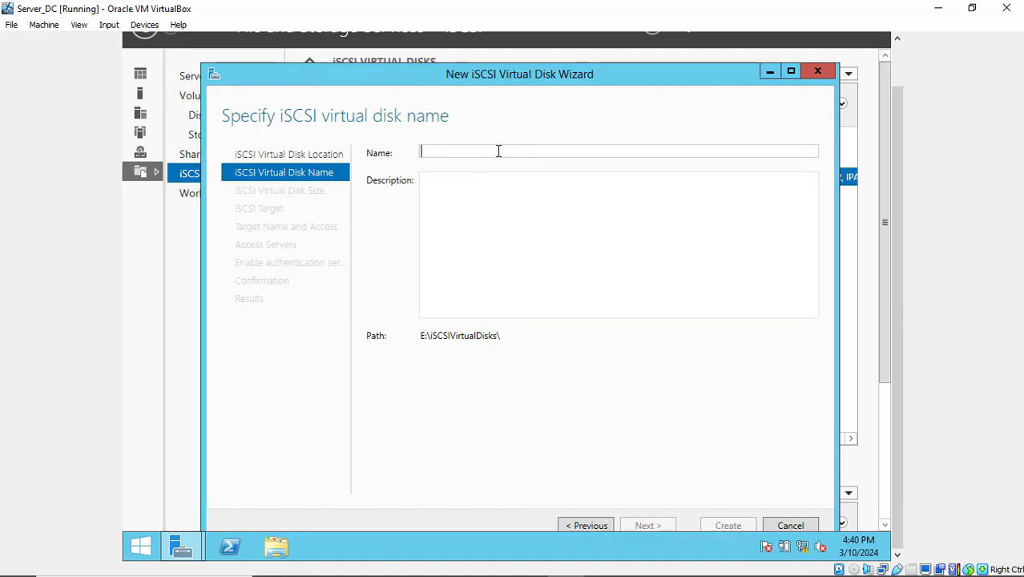
Name the iSCSI virtual disk Data_Virtual_disk and proceed to the disk size.
text(D)
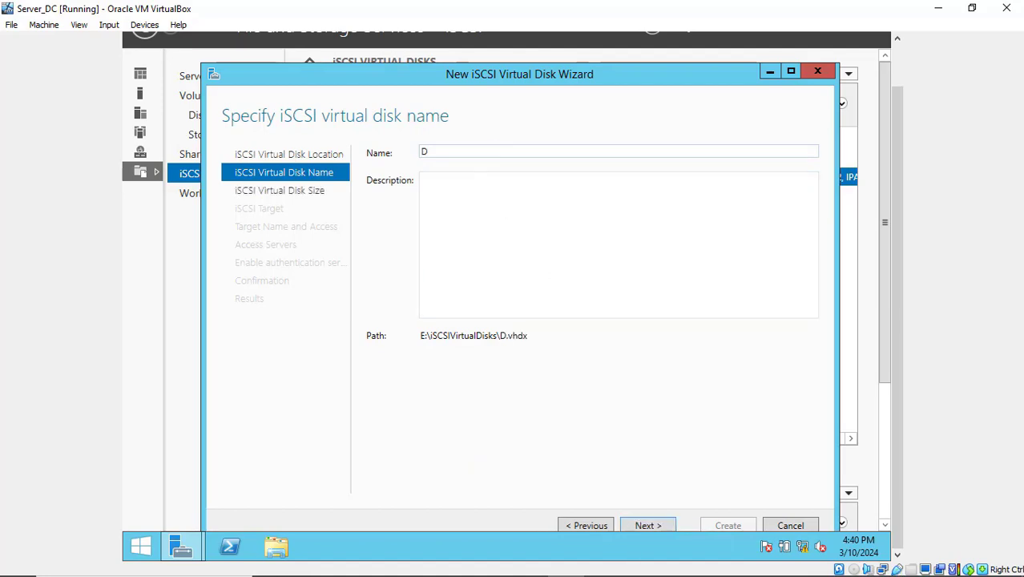
text(ata_Virtua)
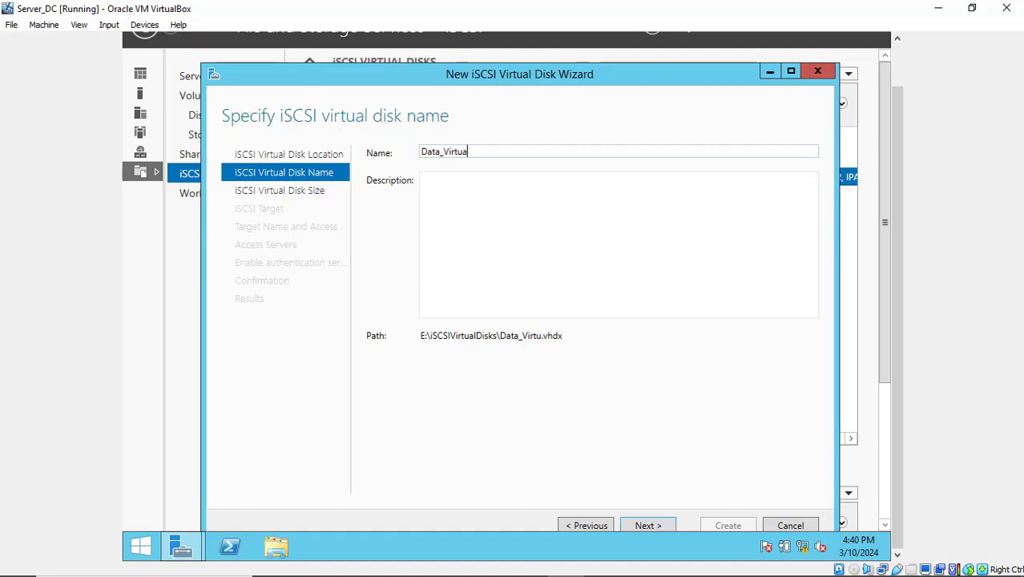
text(l_disk)
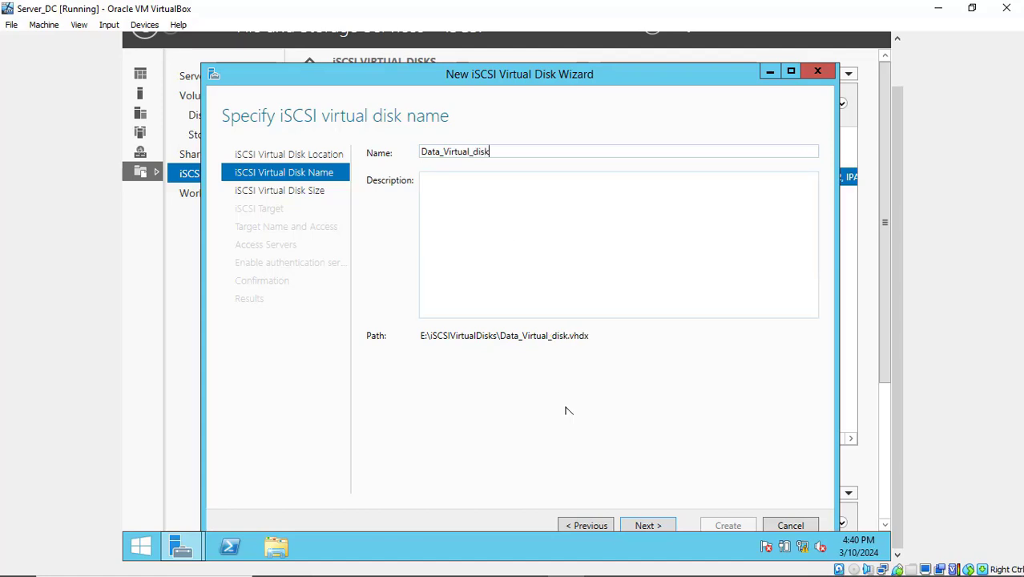
click(651, 528)
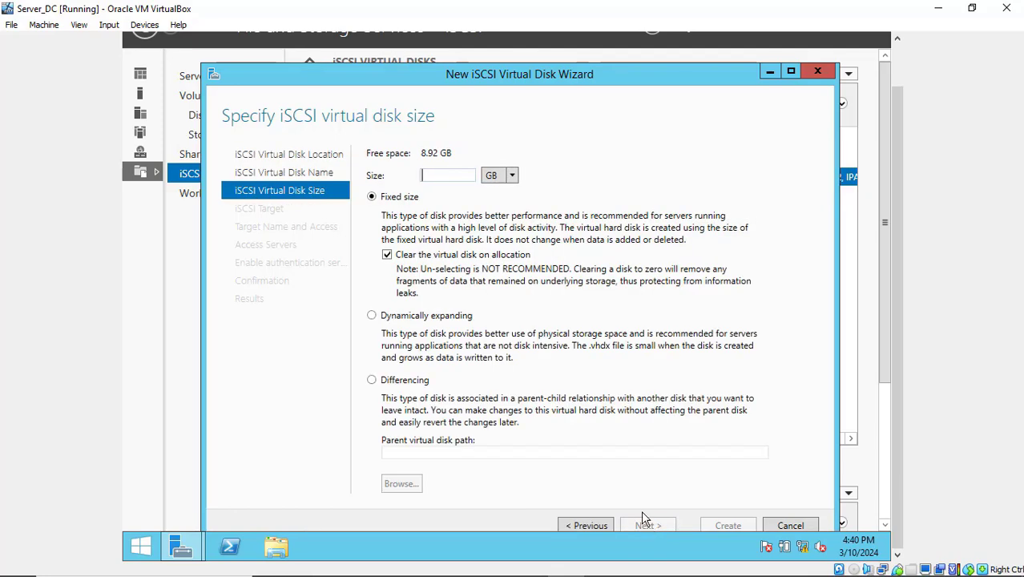
Set the fixed-size virtual disk to 6 GB, assign it to the existing target win-server-12, and proceed to the confirmation.
click(513, 176)
key(shift+Tab)
text(5)
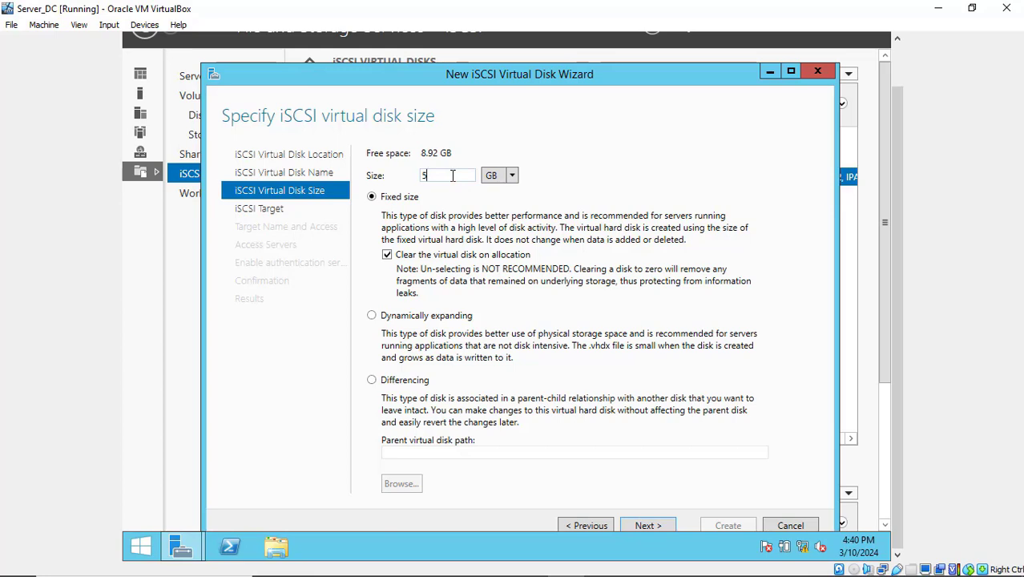
key(BackSpace)
text(6)
click(649, 526)
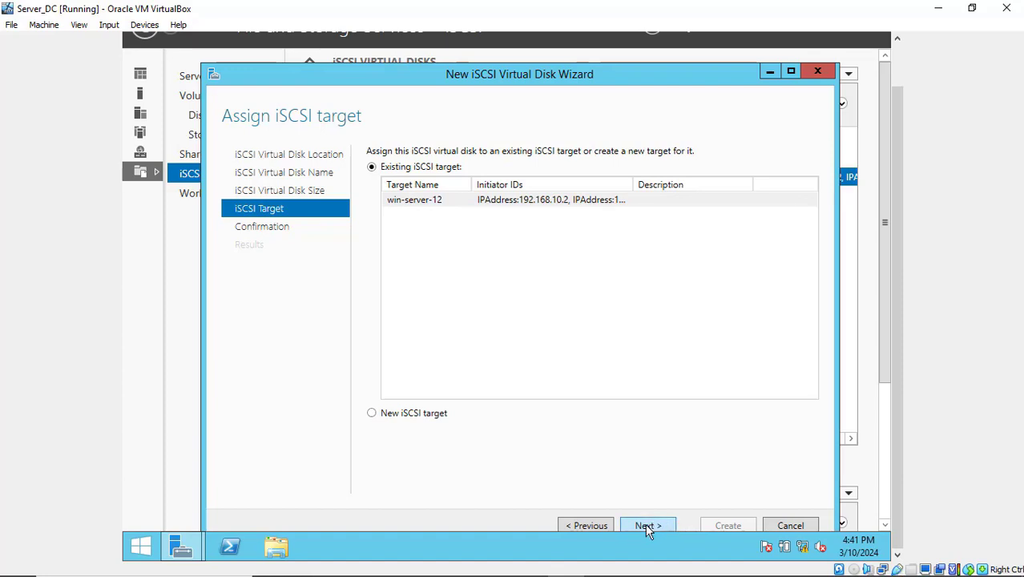
click(648, 526)
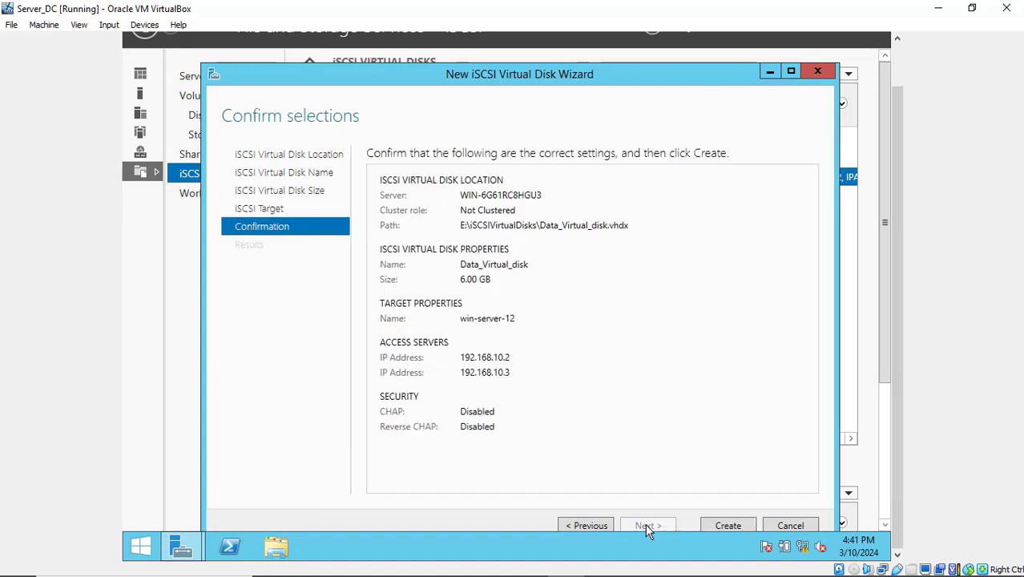
Create the configured Data_Virtual_disk, close the wizard, and review the status, target, initiator IDs and size of both iSCSI virtual disks.
click(729, 526)
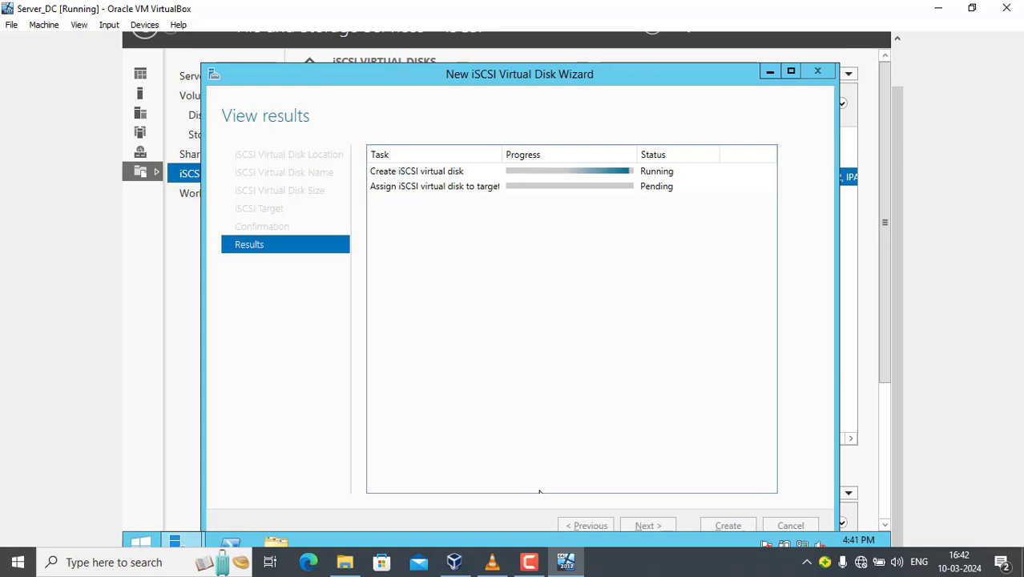
click(529, 562)
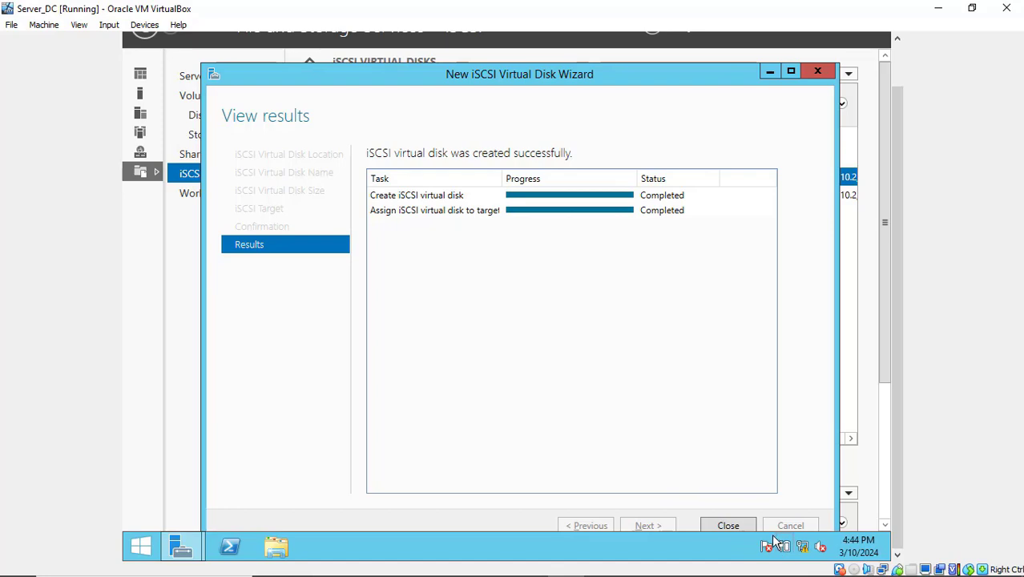
click(727, 526)
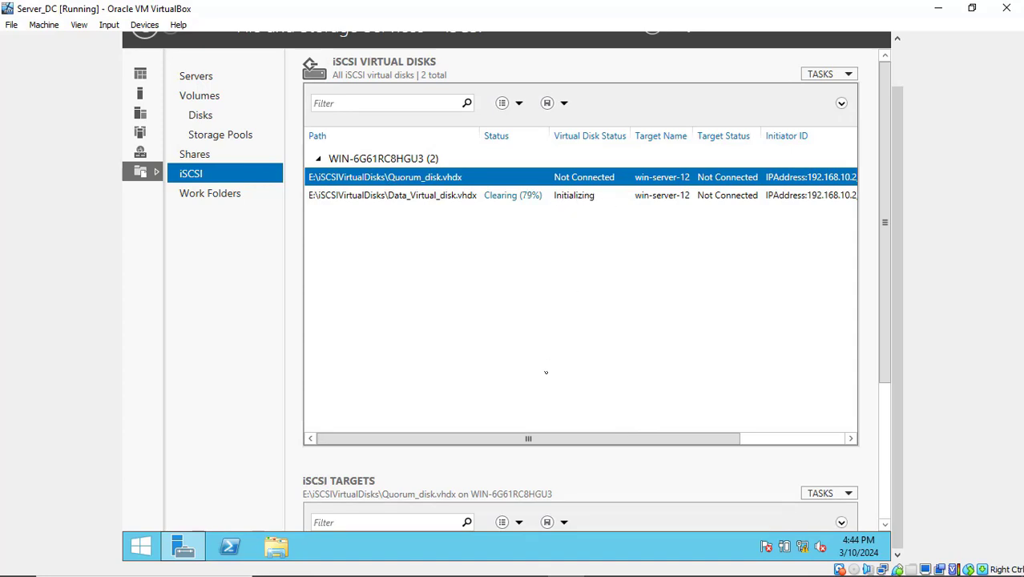
click(765, 439)
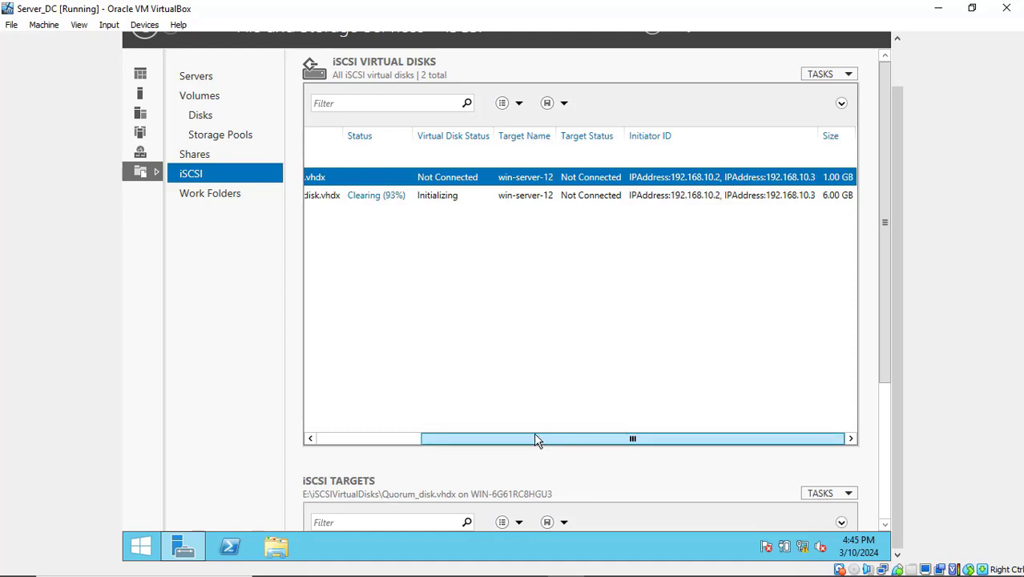
drag(410, 446, 362, 441)
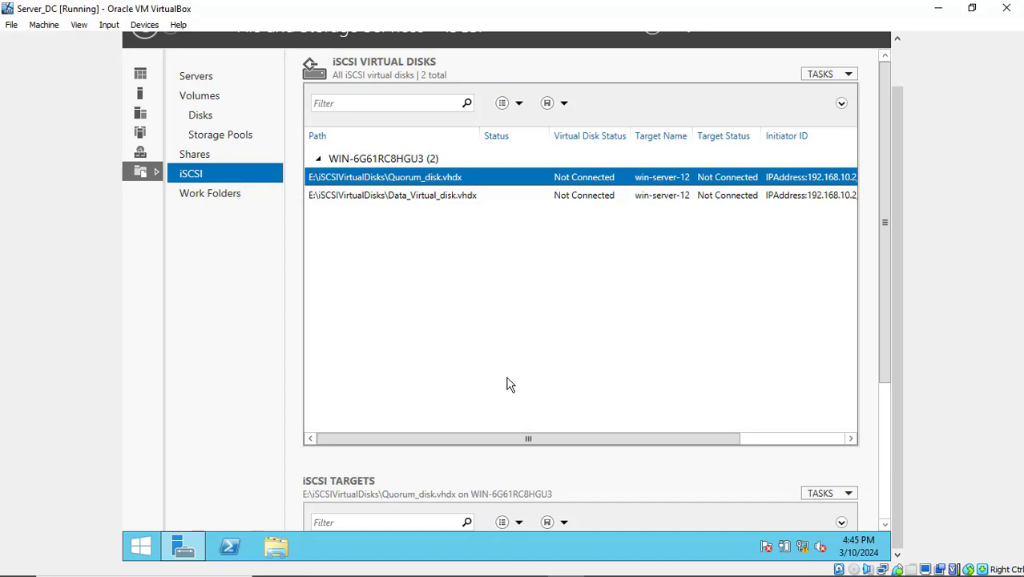
Switch to Oracle VM VirtualBox Manager and start the Node_1 and Node_2 virtual machines.
mouse_move(468, 570)
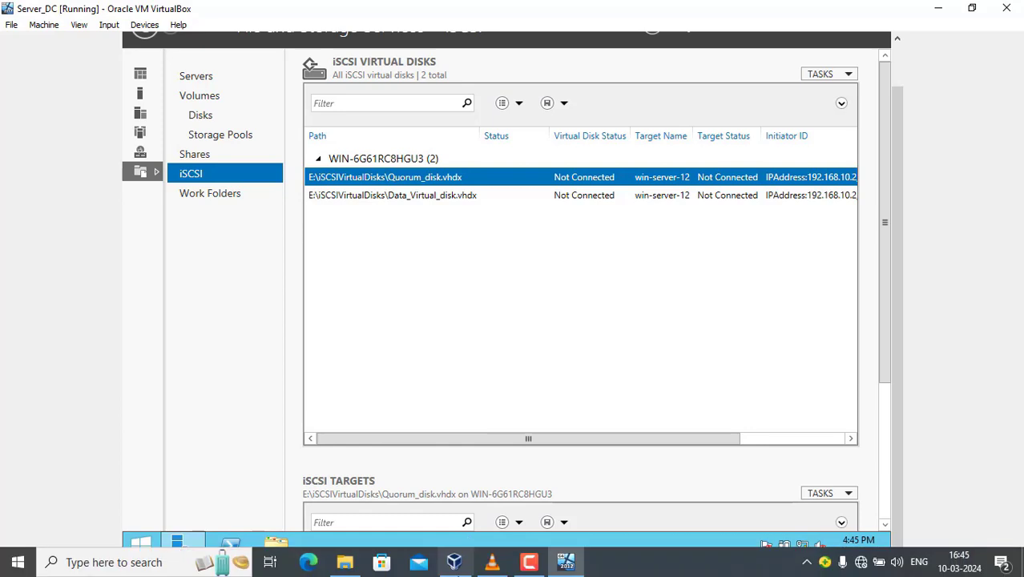
click(455, 563)
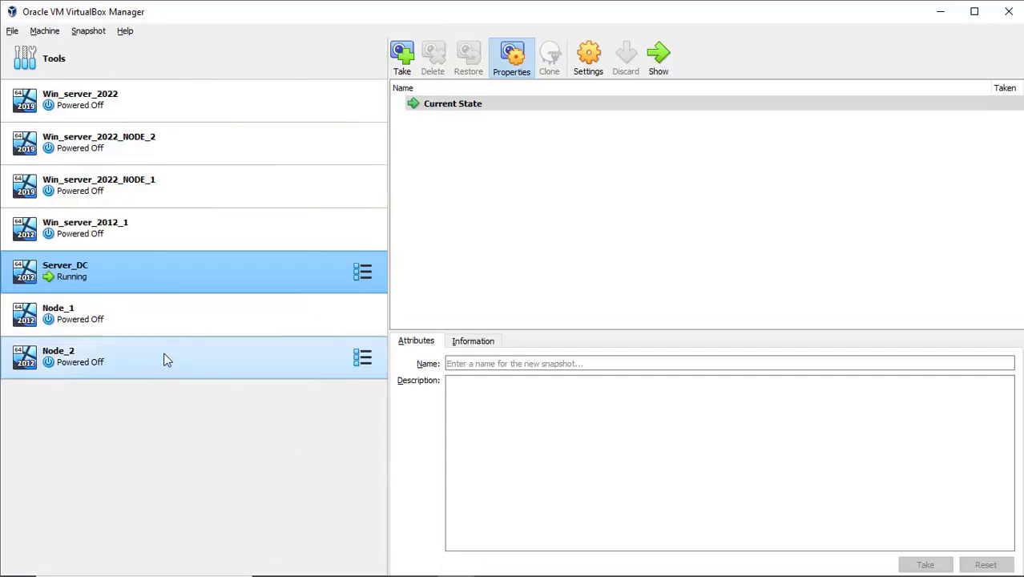
click(146, 320)
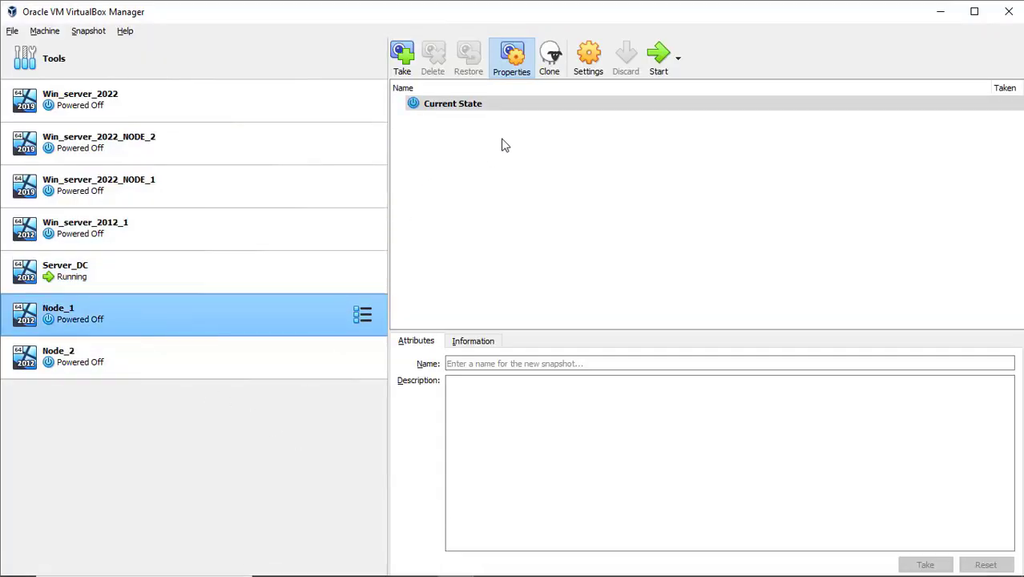
click(657, 64)
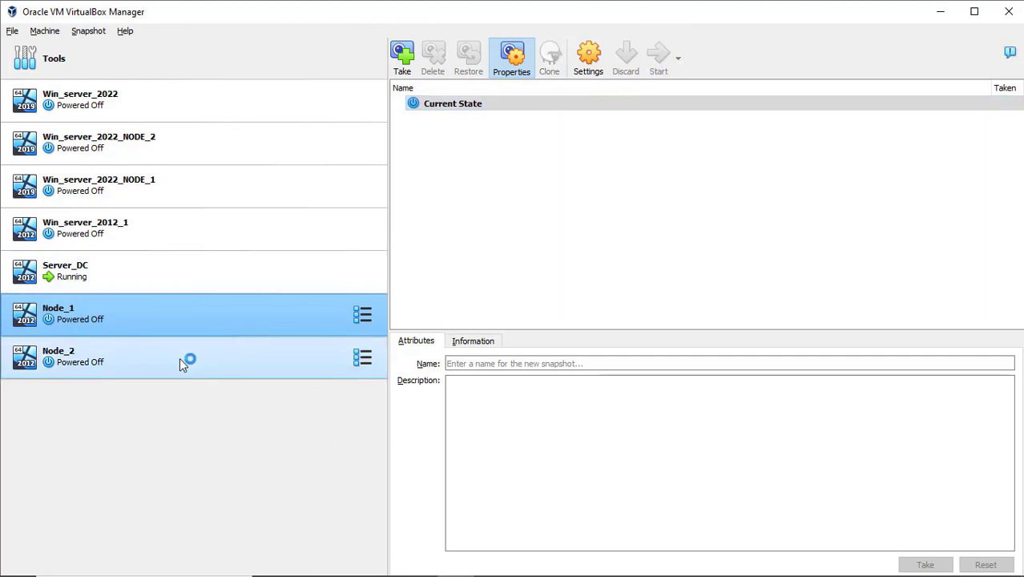
click(181, 359)
click(655, 69)
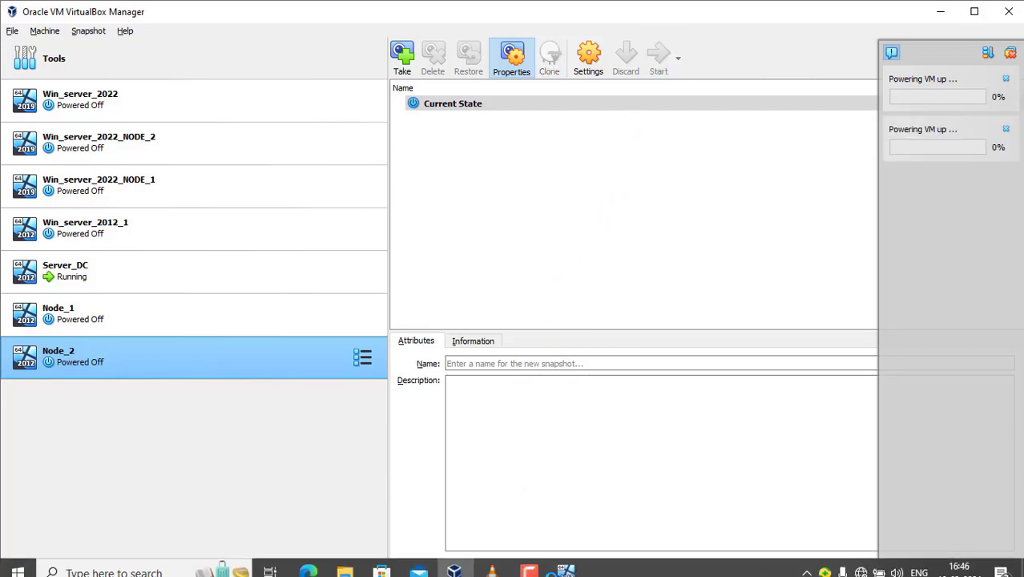
mouse_move(566, 565)
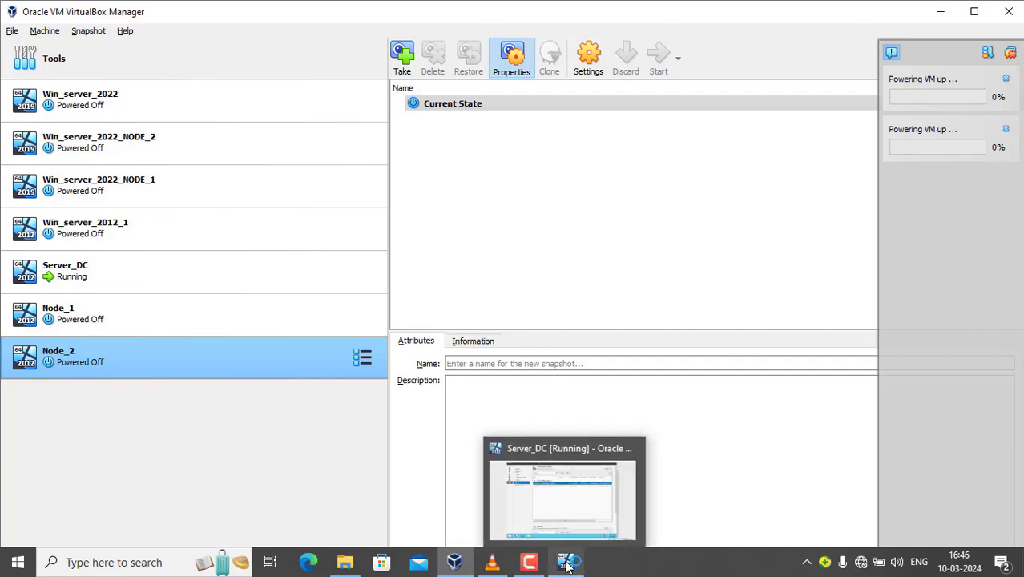
click(538, 565)
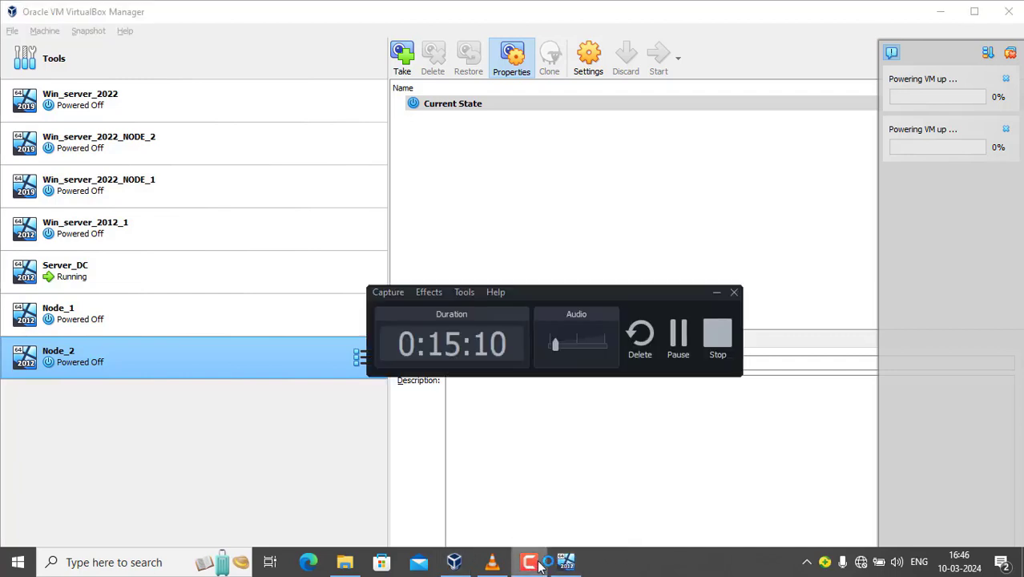
click(678, 340)
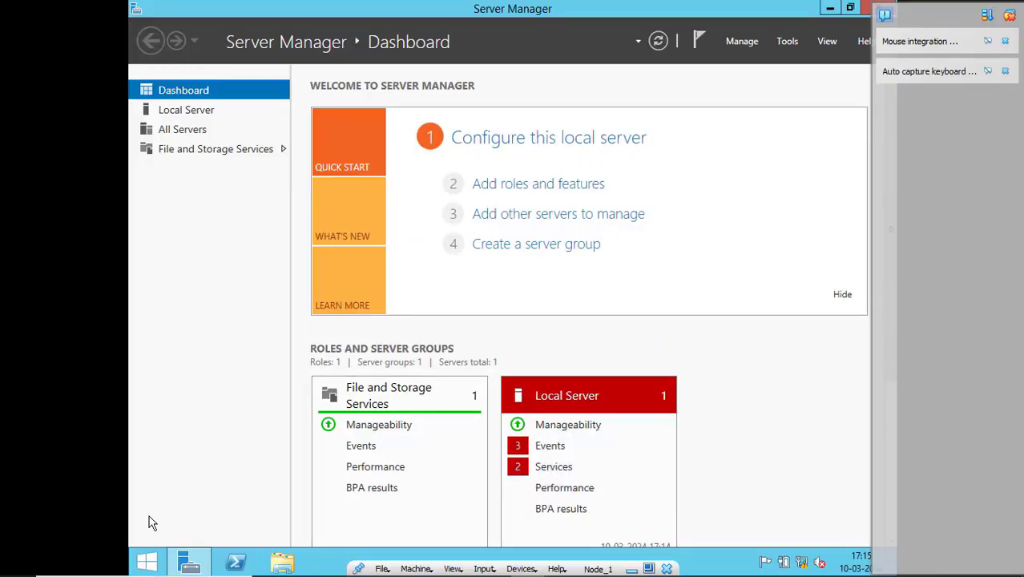
Find and open the iSCSI Initiator on Node_1, agreeing to start the Microsoft iSCSI service and have it start automatically.
right_click(149, 564)
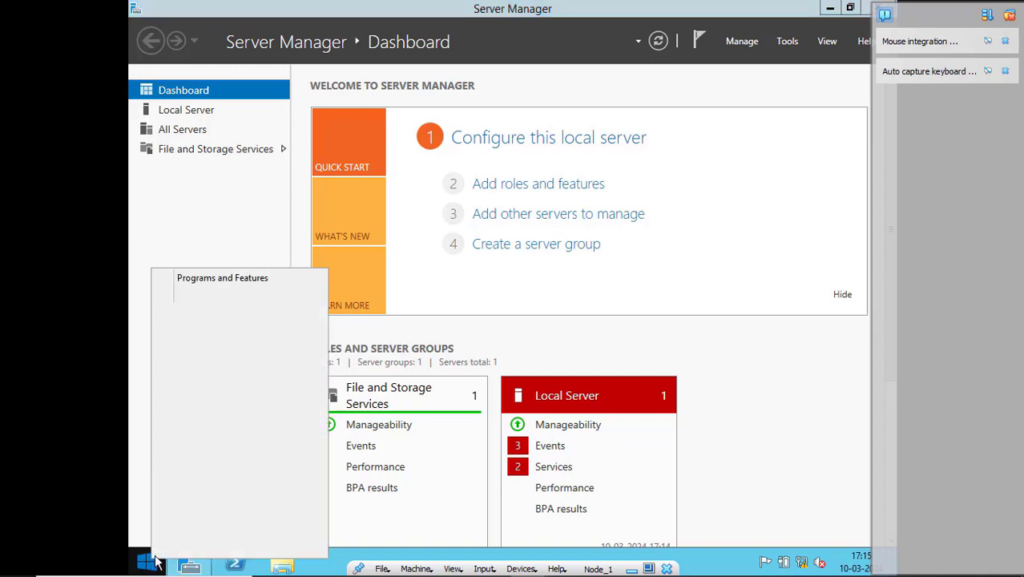
click(189, 495)
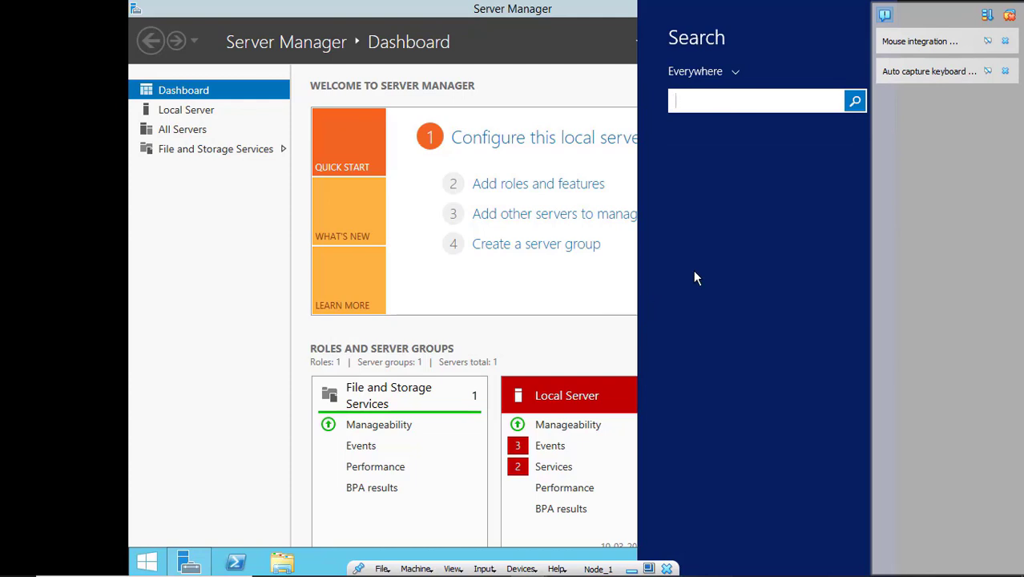
text(is)
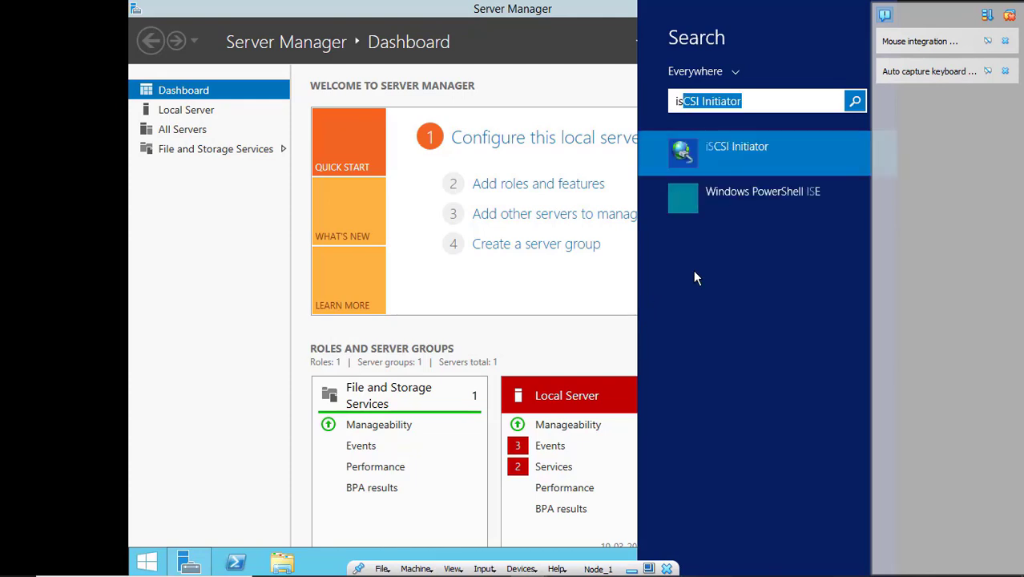
text(cs)
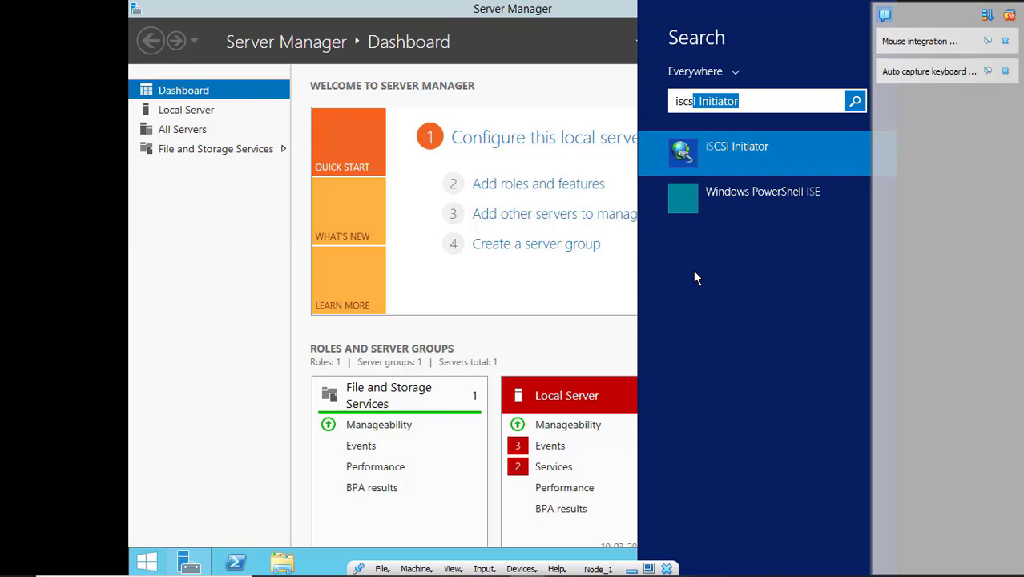
click(755, 153)
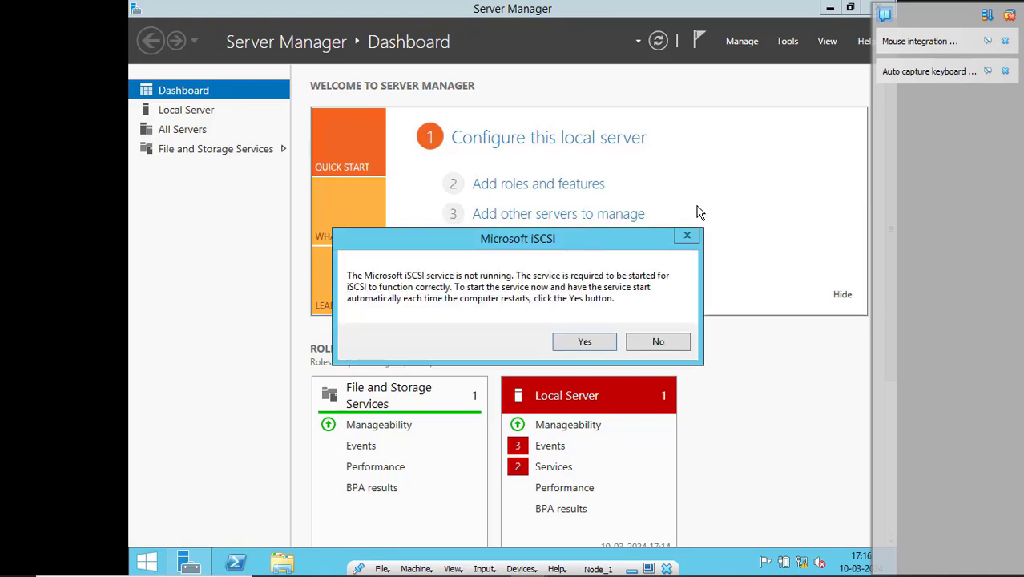
click(592, 341)
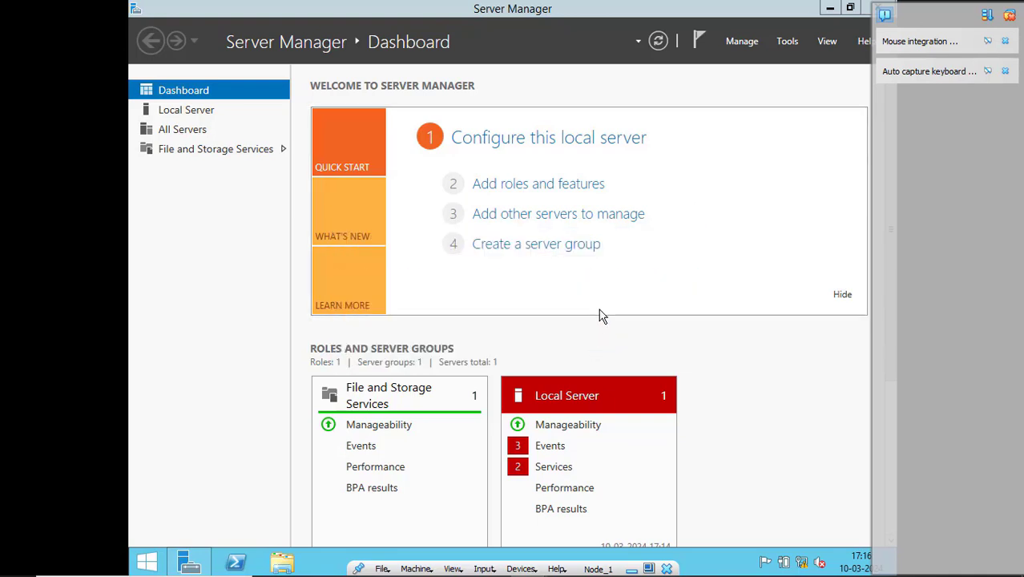
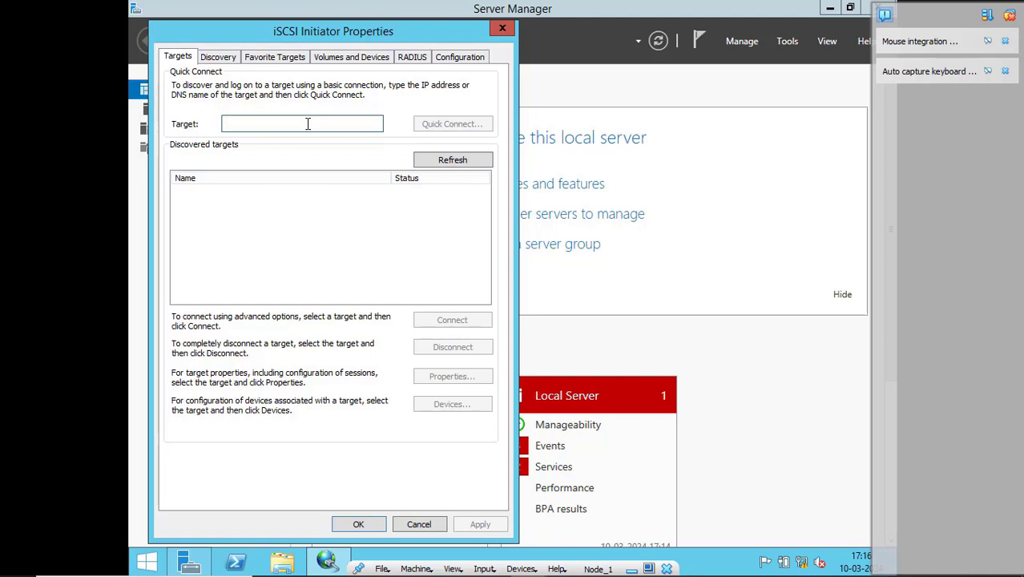
Quick-connect Node_1 to the iSCSI target at 192.168.10.1 and finish the connection dialog.
text(192)
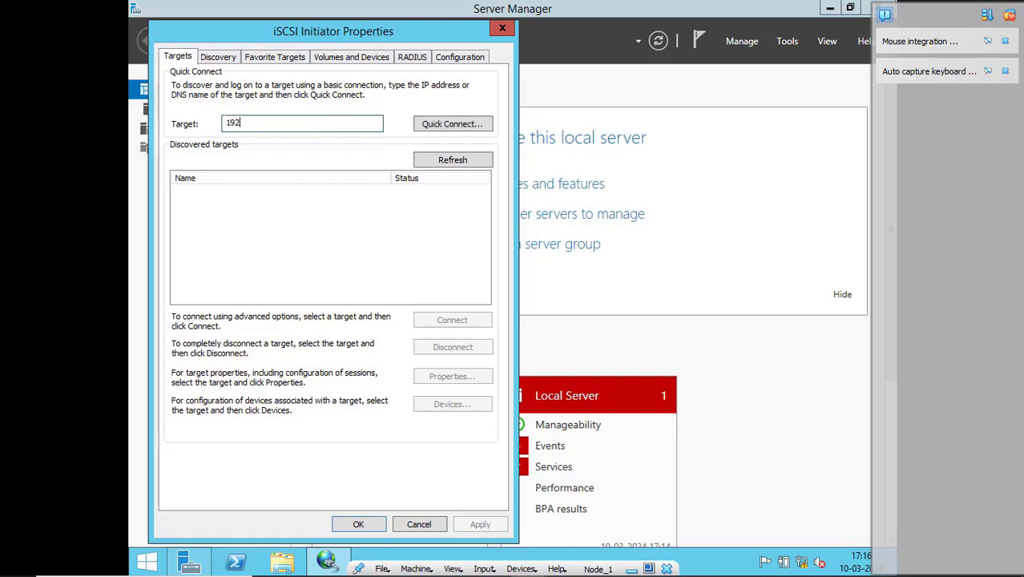
text(.168.10.1)
click(450, 125)
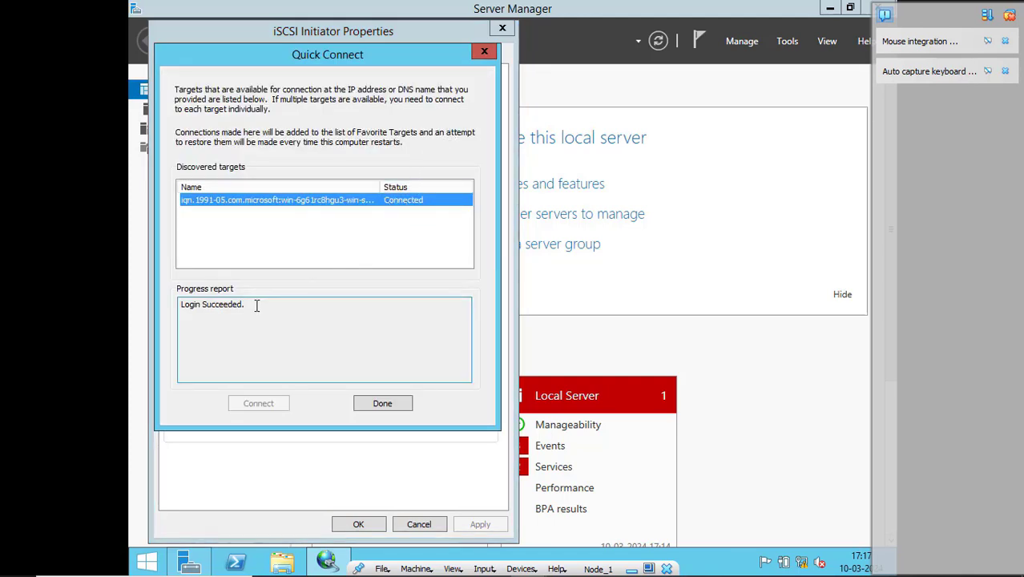
click(381, 404)
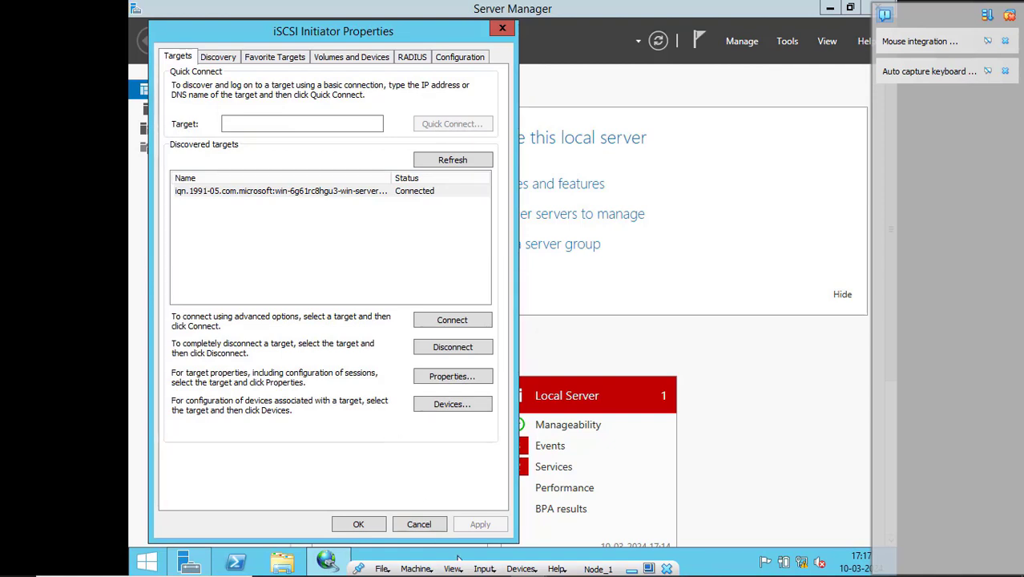
mouse_move(566, 565)
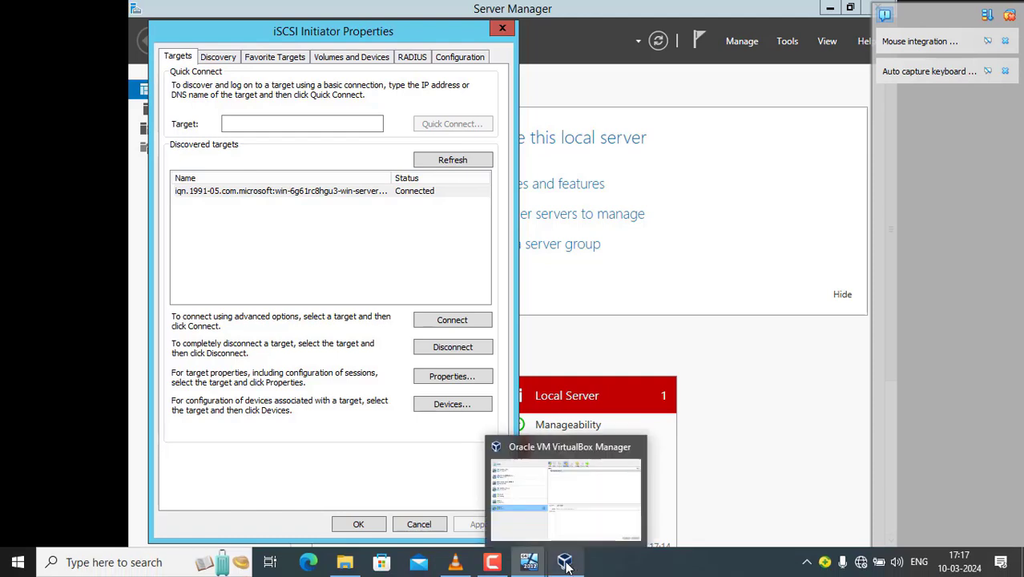
click(494, 565)
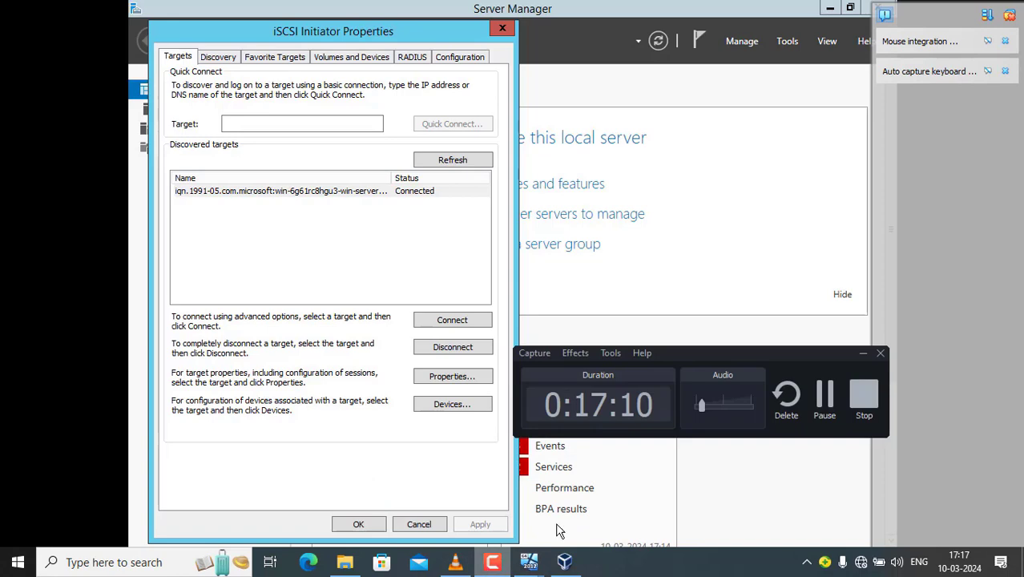
click(824, 399)
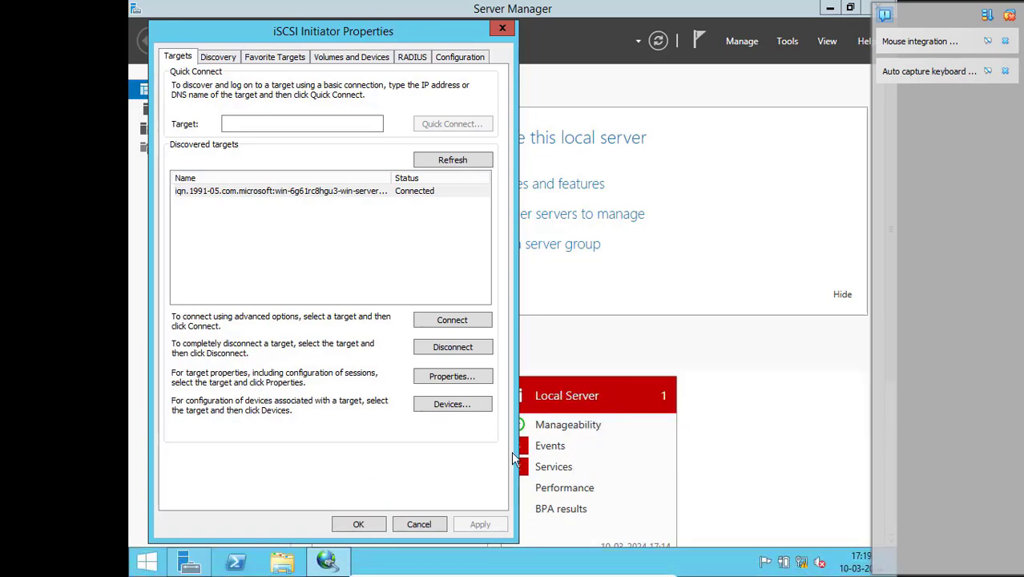
Accept the iSCSI Initiator properties on Node_1 and switch to the Node_2 virtual machine in full-screen mode.
click(358, 524)
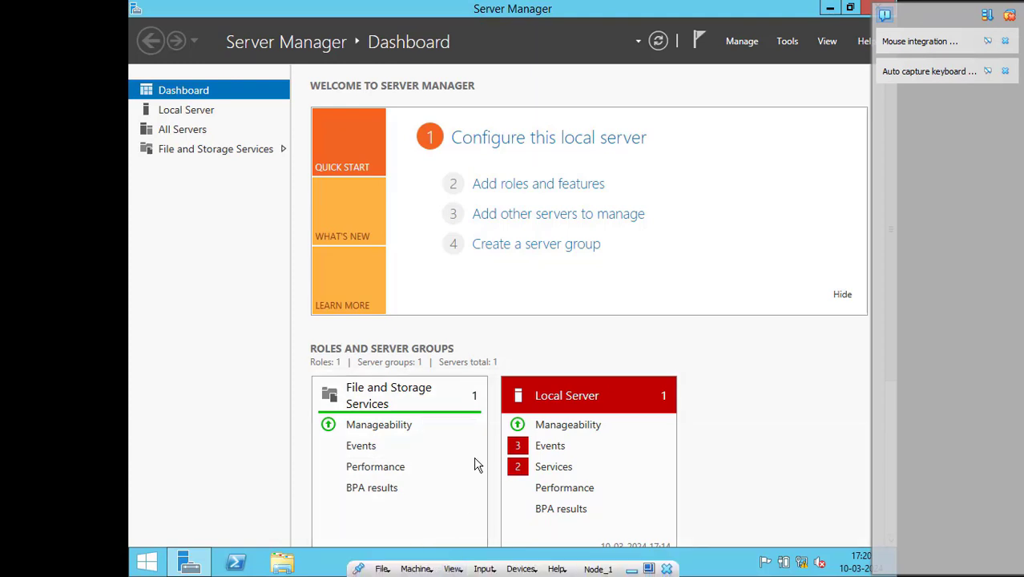
key(Control_R+f)
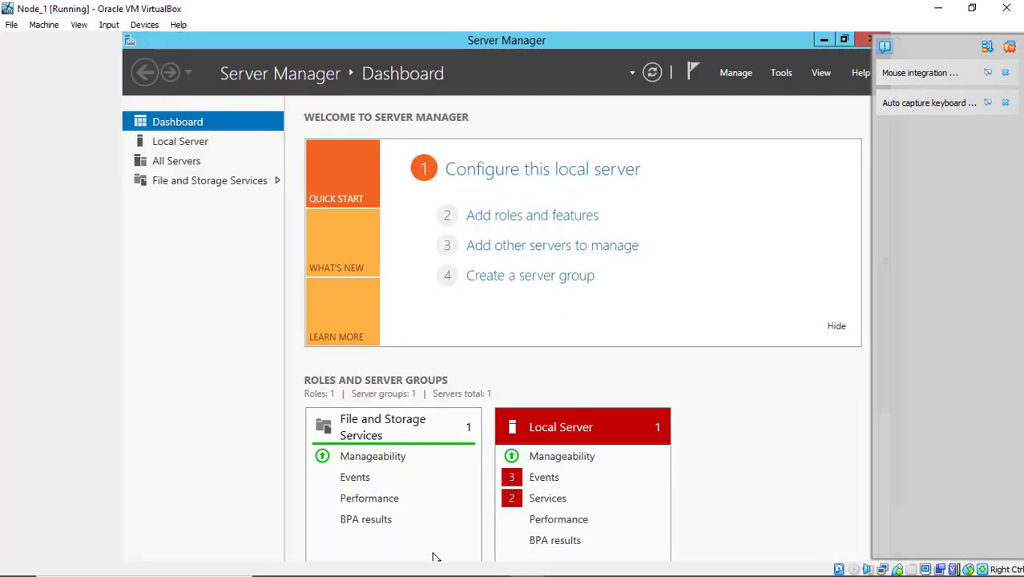
mouse_move(535, 563)
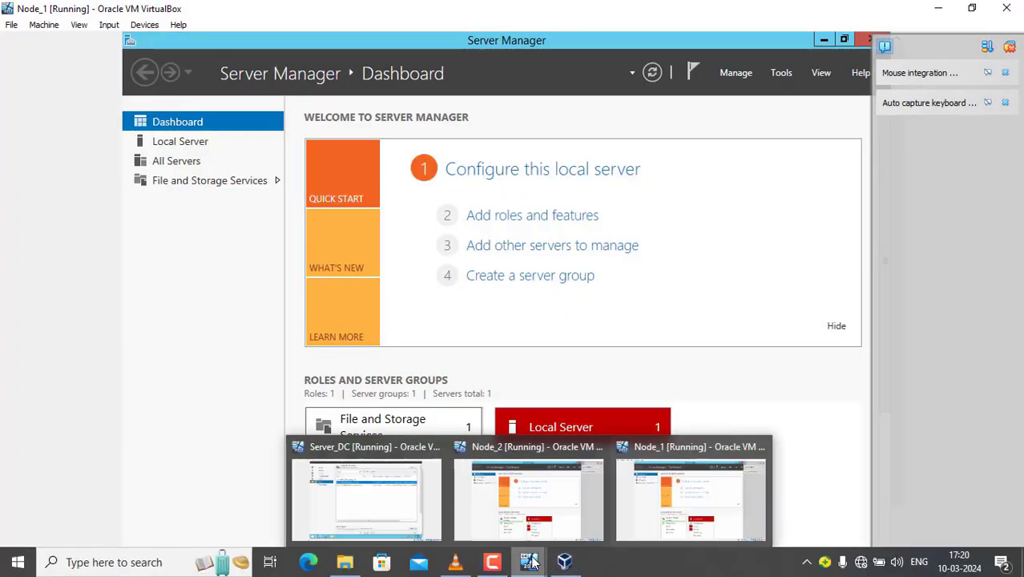
click(692, 489)
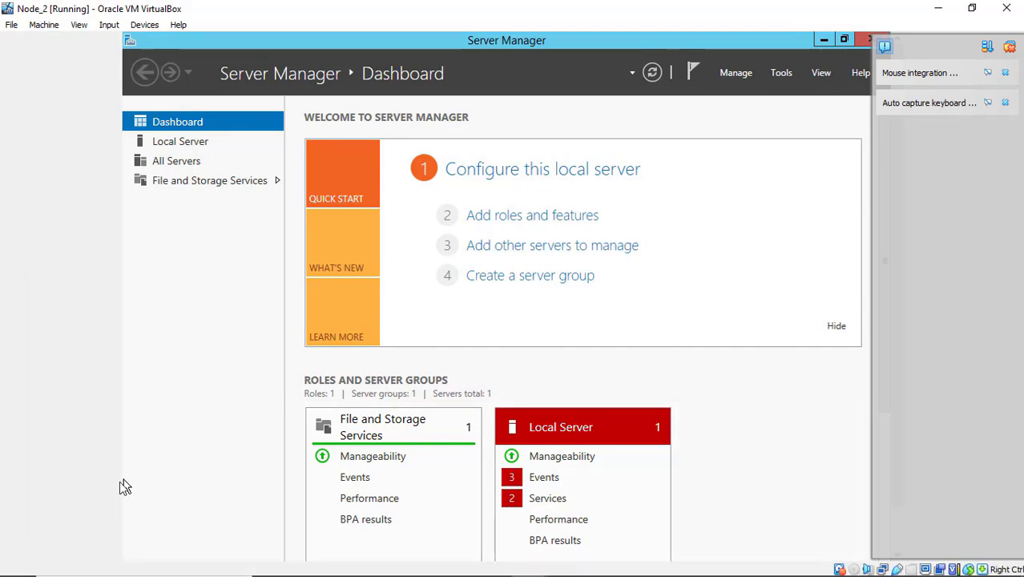
key(ctrl+f)
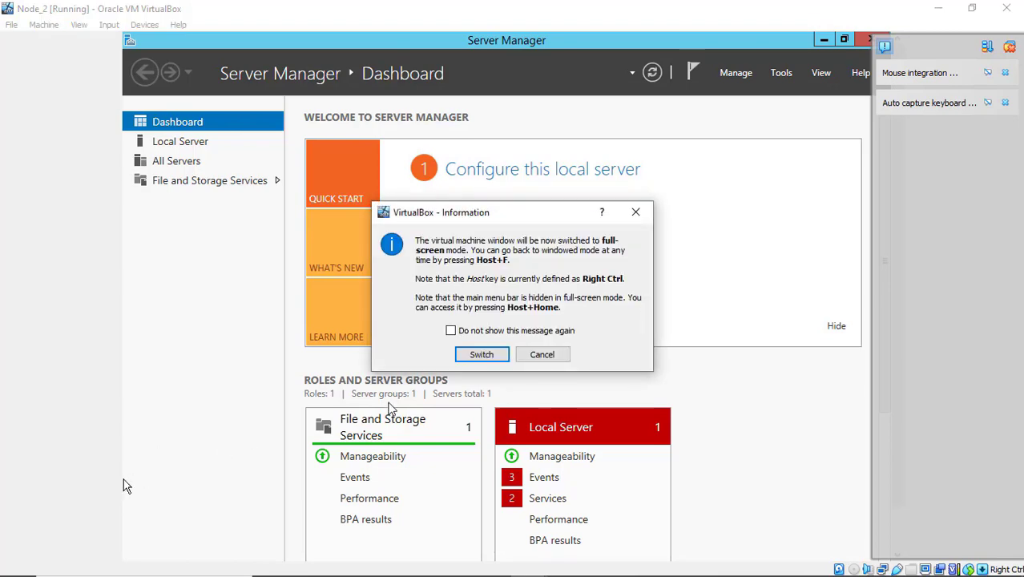
click(480, 358)
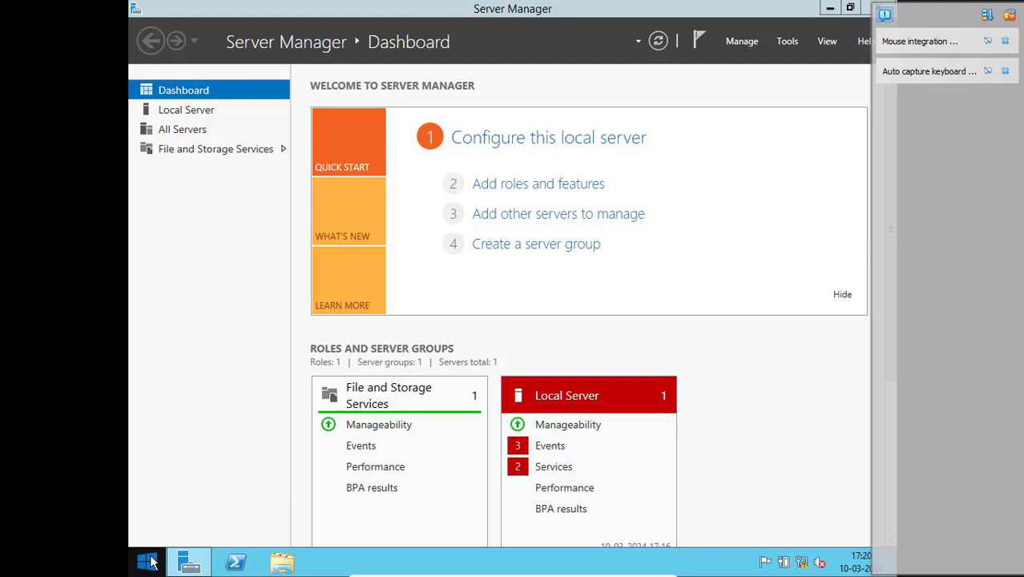
Find and open the iSCSI Initiator on Node_2, agreeing to start the Microsoft iSCSI service and have it start automatically.
right_click(149, 562)
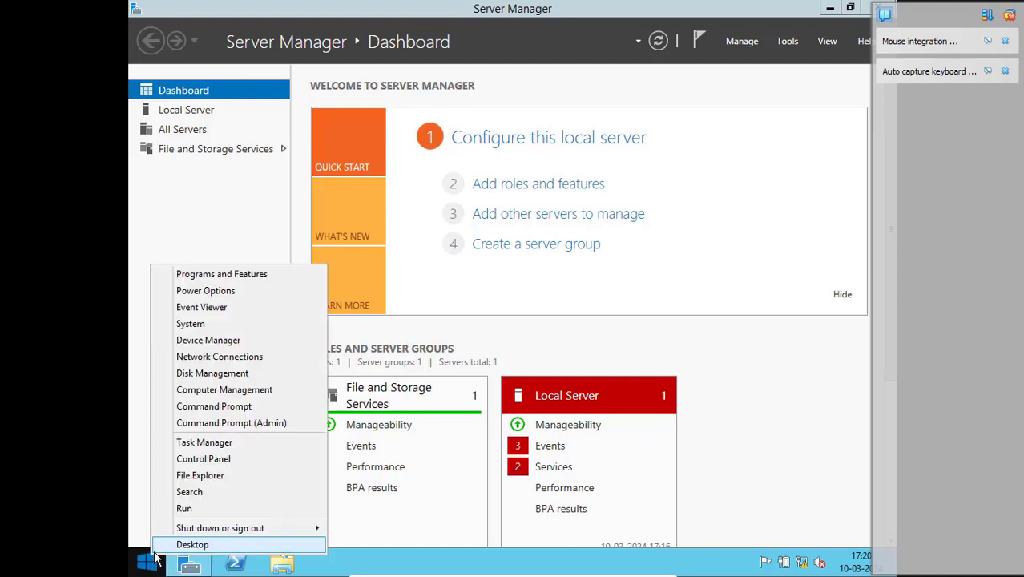
click(191, 498)
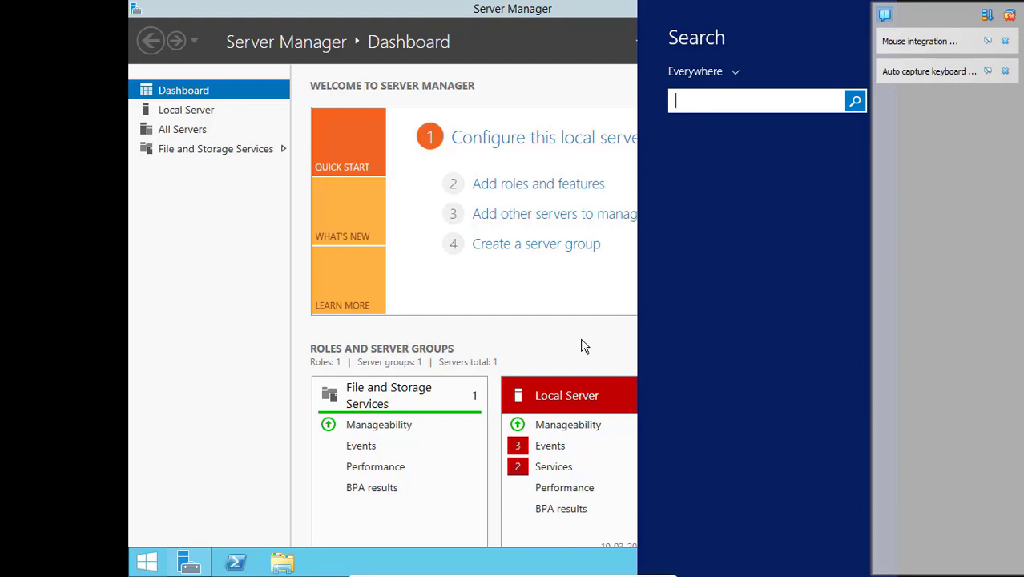
text(iscsc)
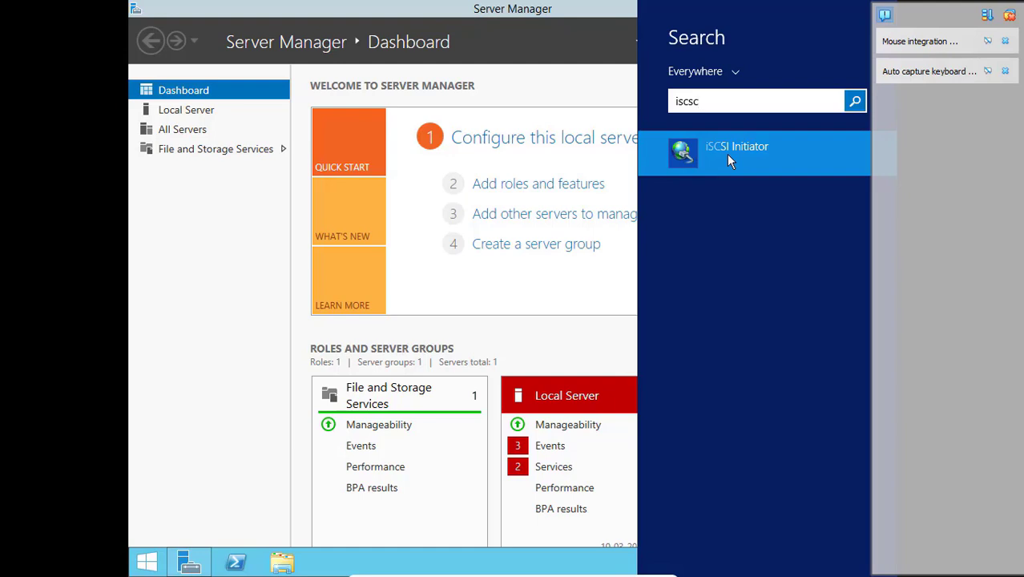
click(727, 155)
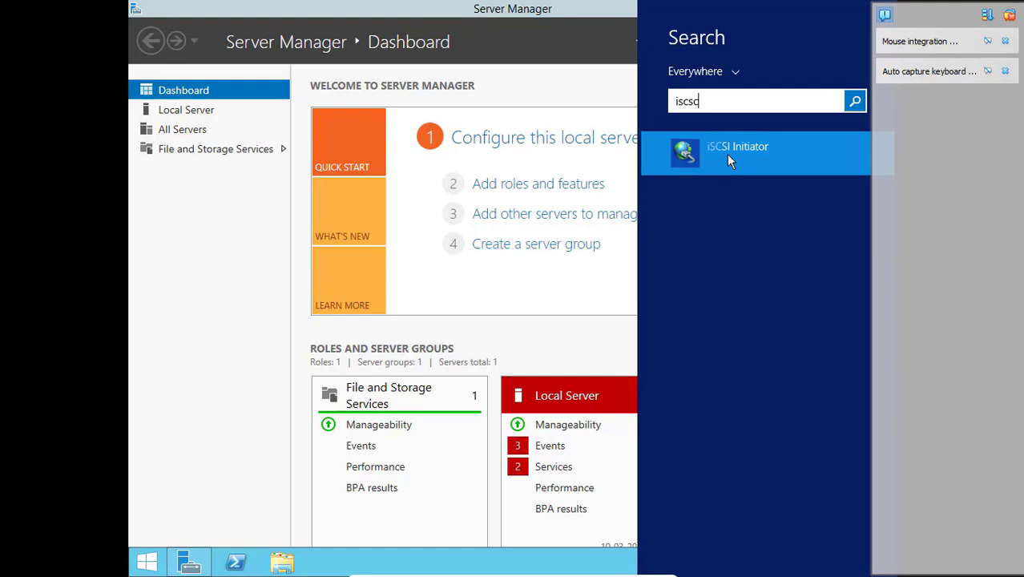
click(684, 160)
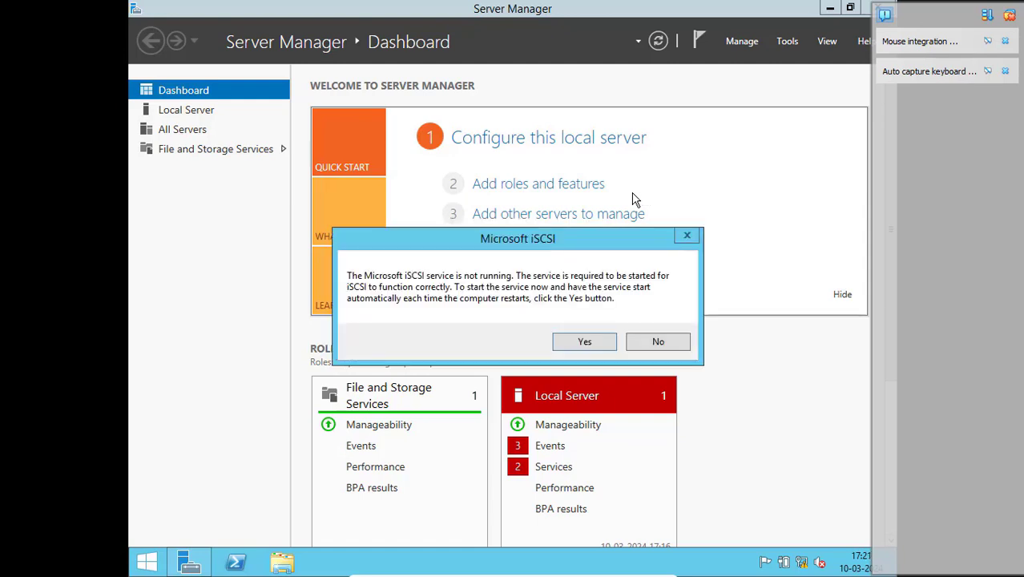
click(584, 342)
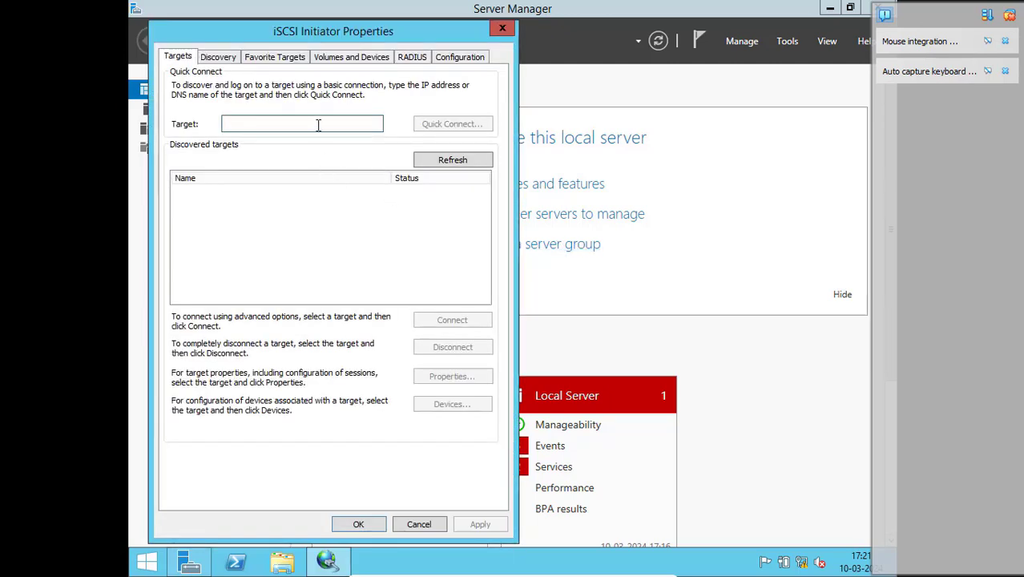
Quick-connect Node_2 to the iSCSI target at 192.168.10.1, finish the connection dialog and accept the initiator properties.
text(192.168.)
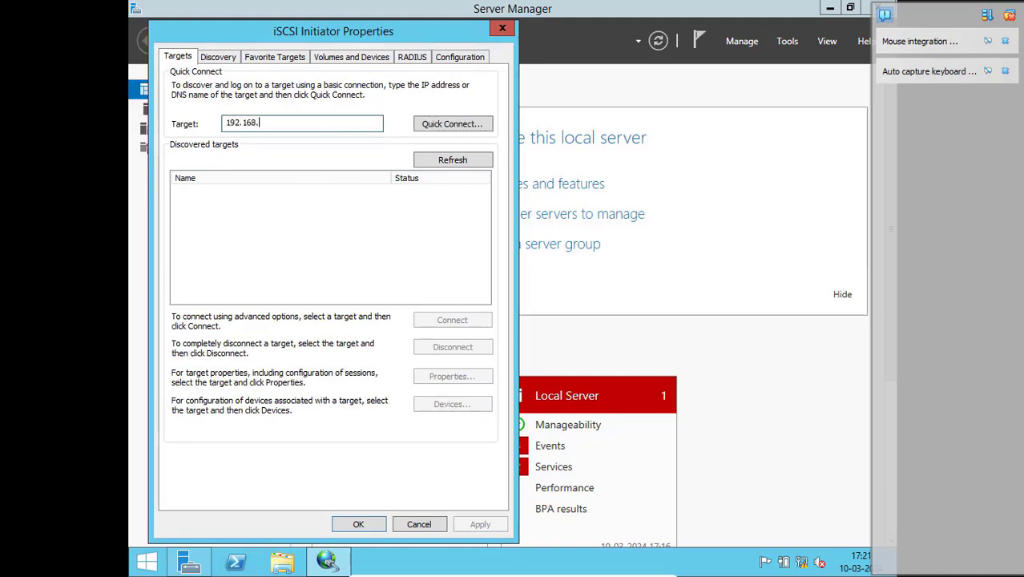
text(10.1)
click(433, 126)
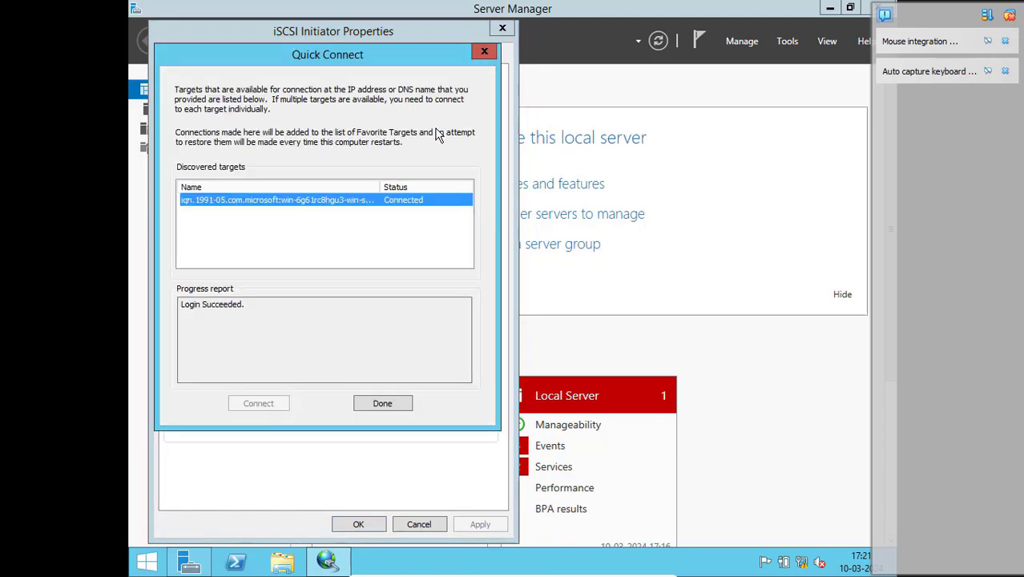
click(365, 405)
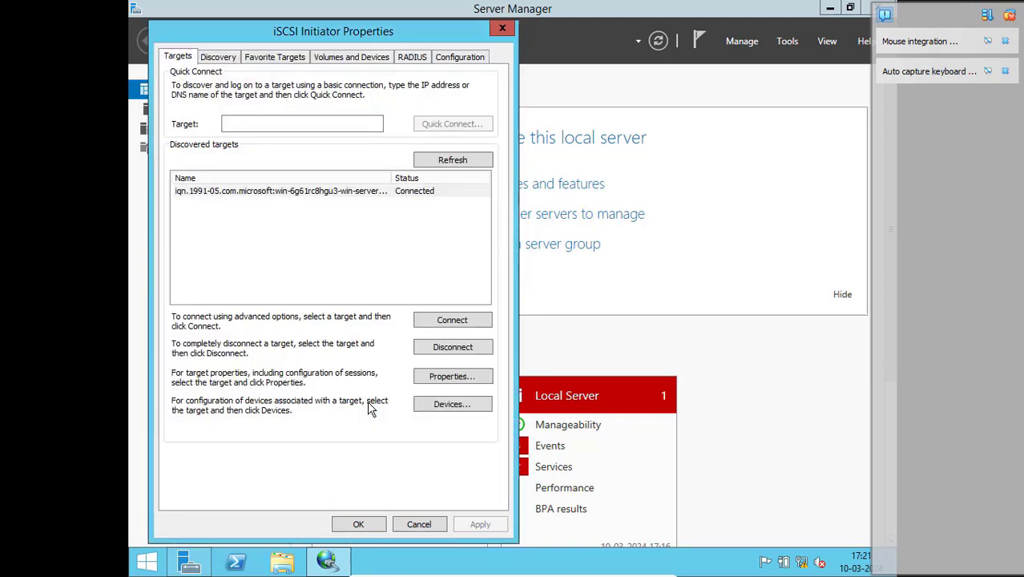
click(358, 524)
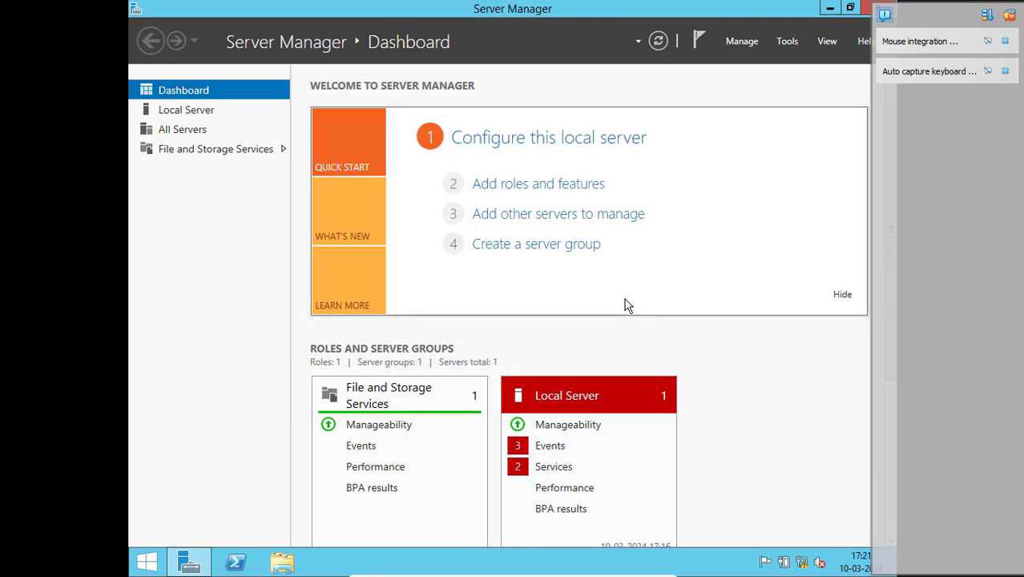
Switch from Node_2 to the Node_1 virtual machine and open Disk Management in its Computer Management console.
key(Control_R+f)
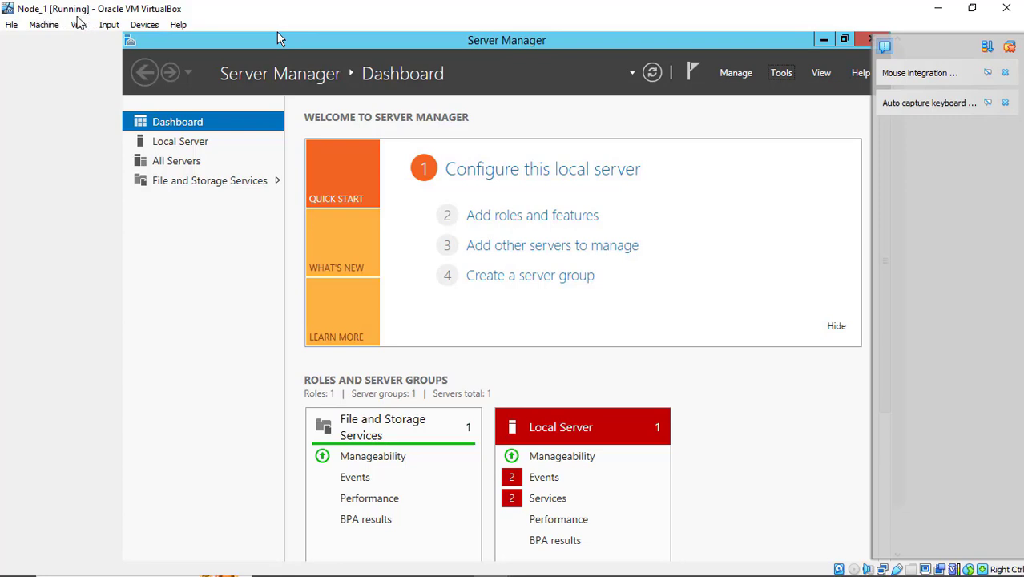
click(781, 74)
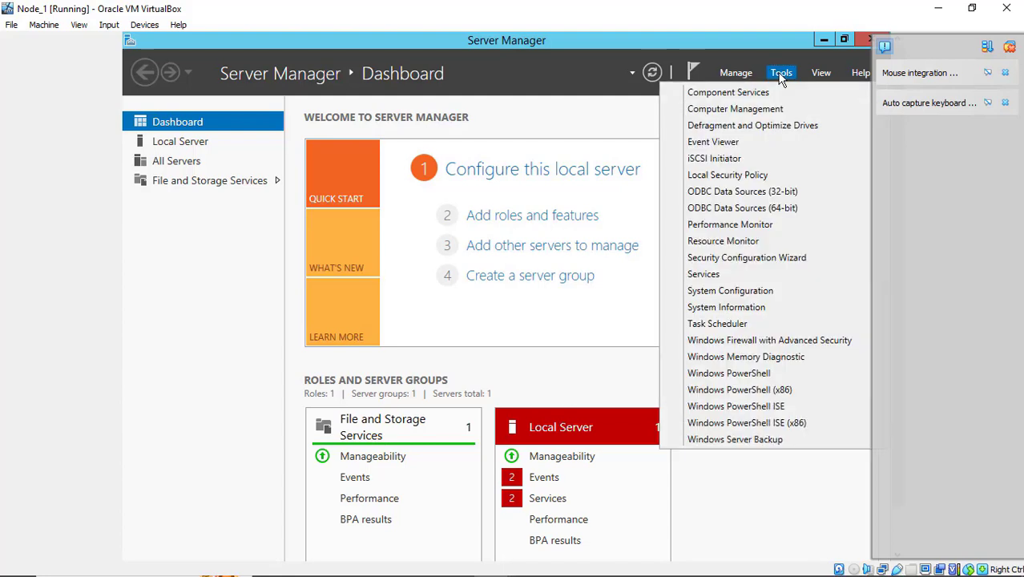
click(755, 113)
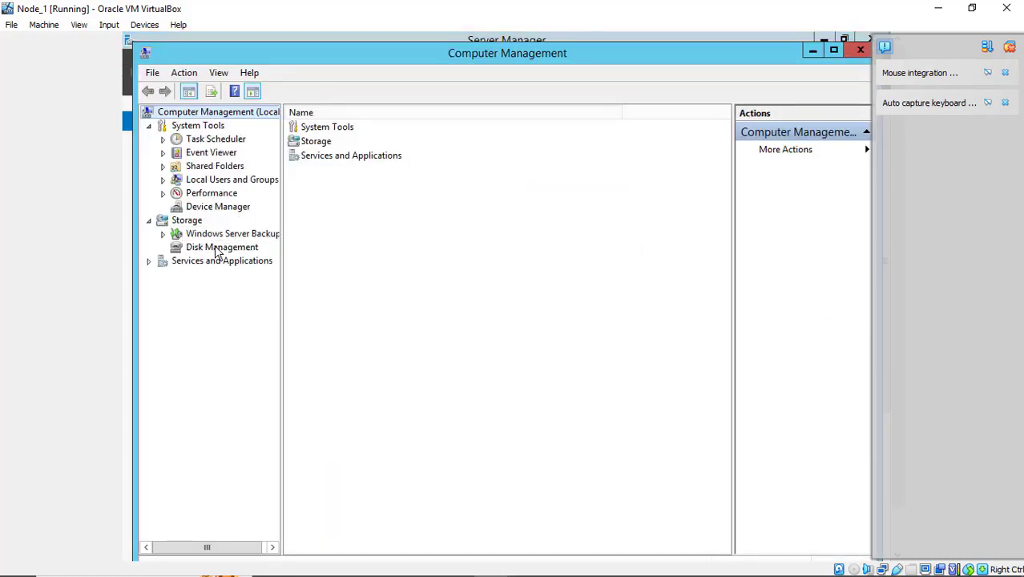
click(216, 250)
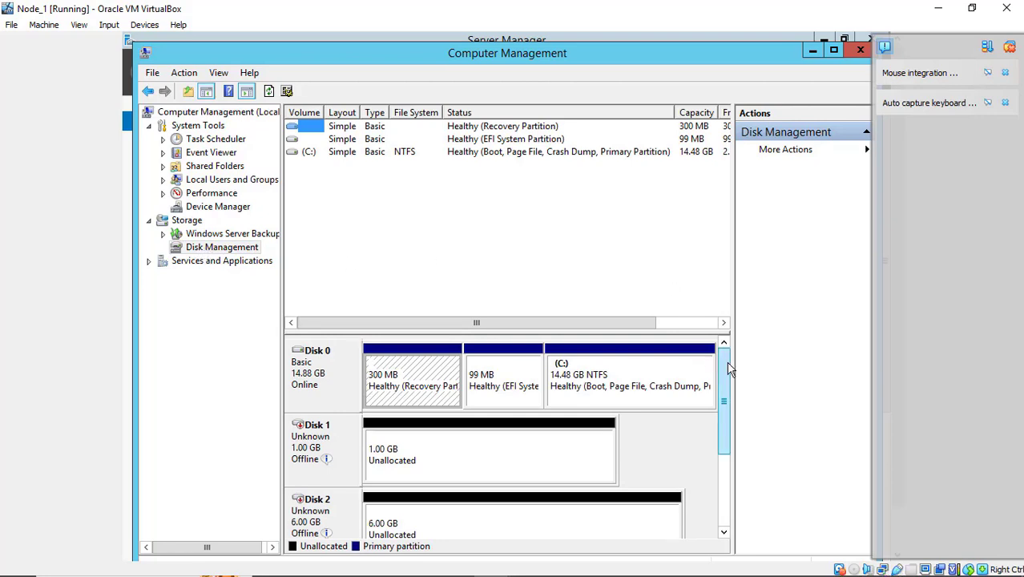
Bring the two unallocated iSCSI disks, Disk 1 and Disk 2, online on Node_1.
drag(729, 368, 726, 463)
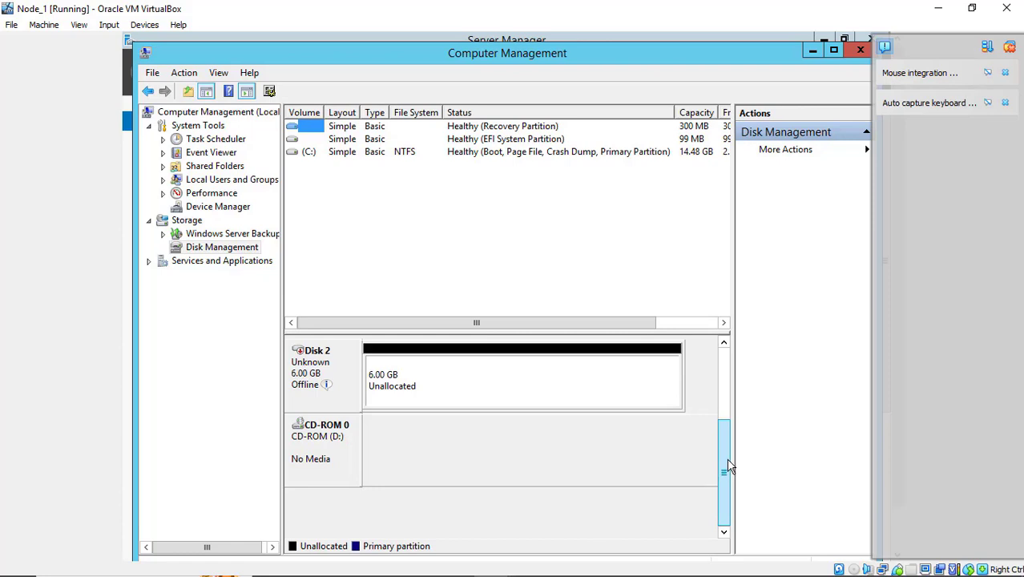
drag(724, 461, 731, 371)
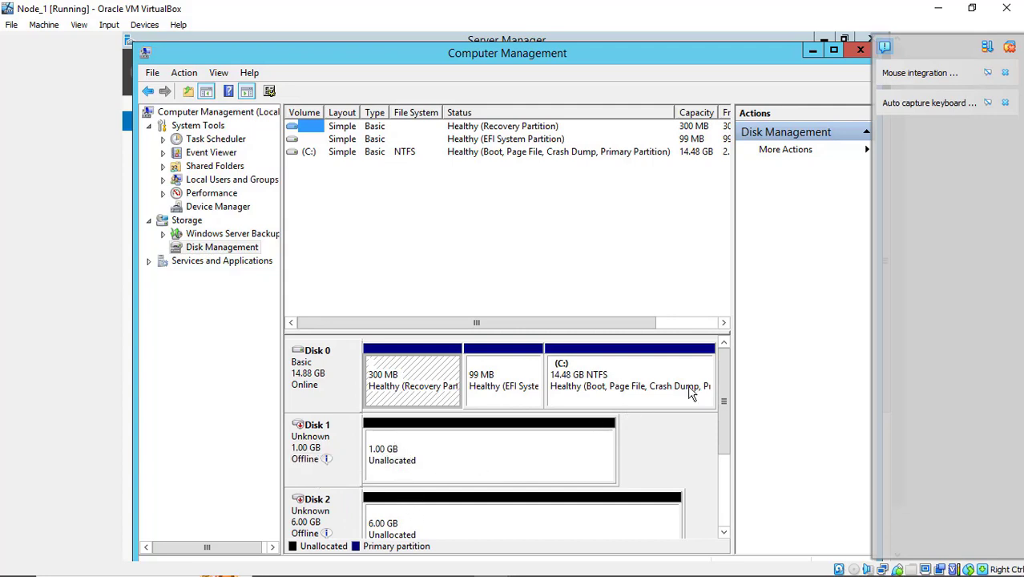
drag(724, 365, 726, 394)
mouse_move(312, 387)
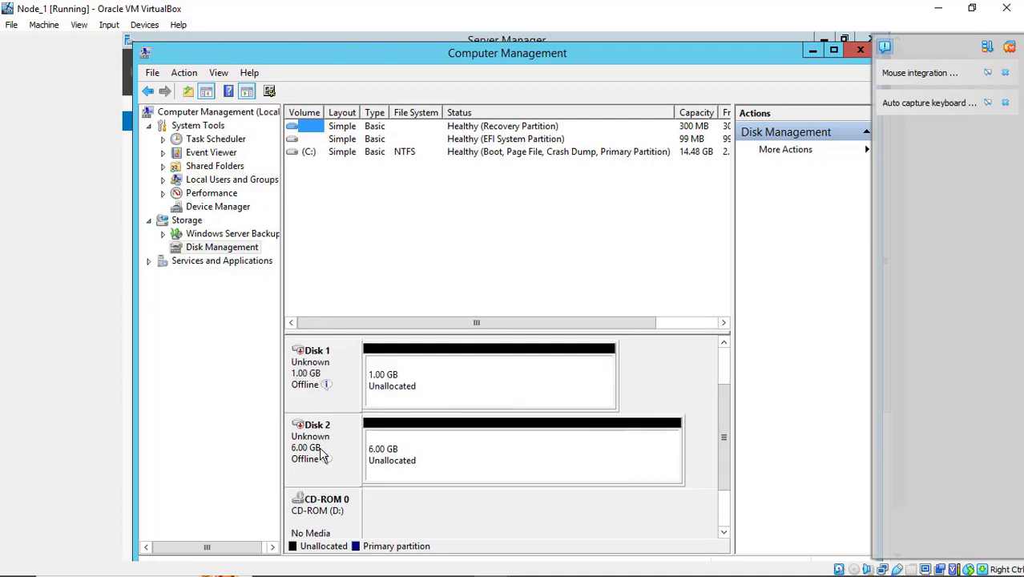
mouse_move(317, 463)
right_click(548, 380)
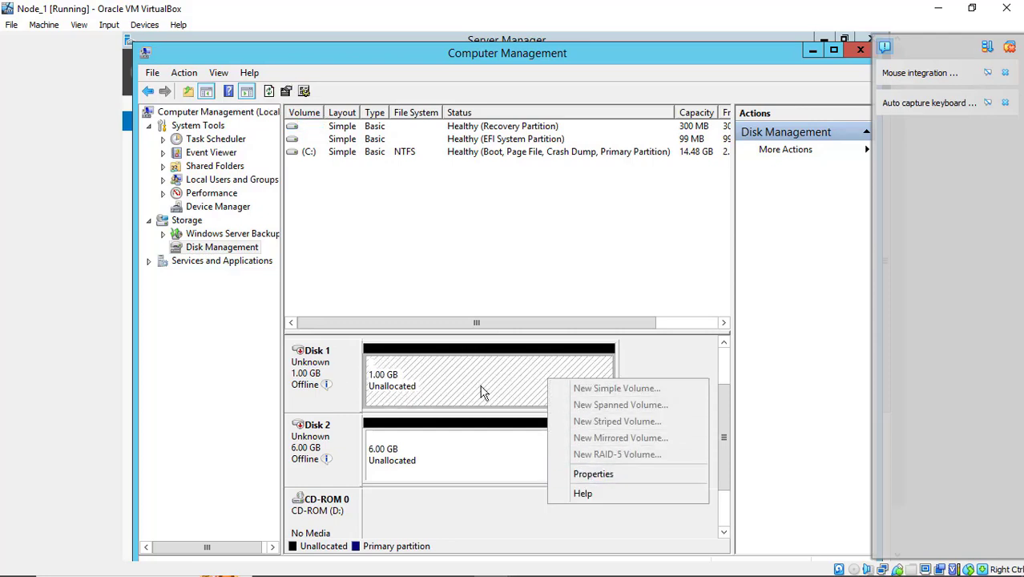
click(313, 373)
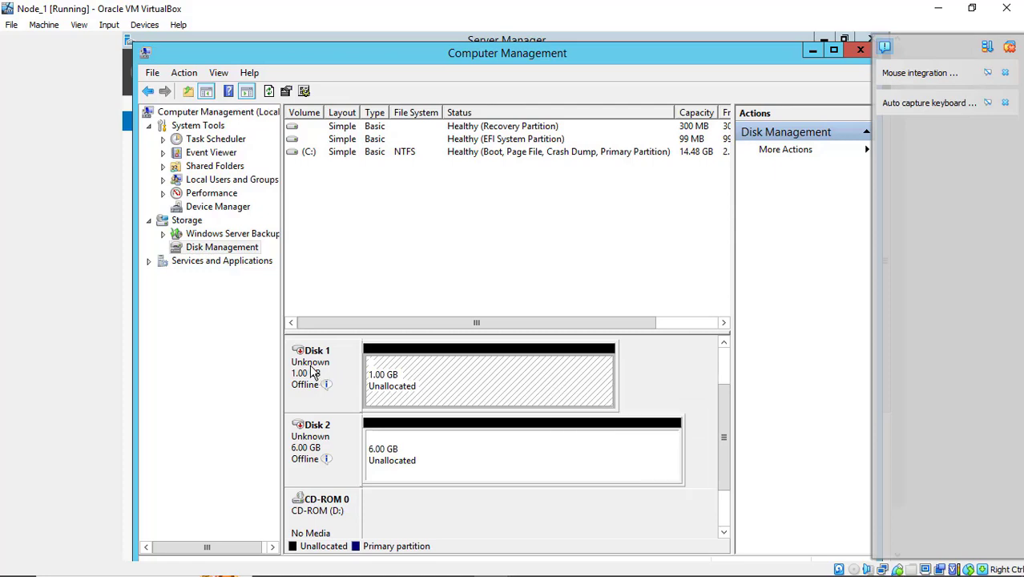
right_click(312, 369)
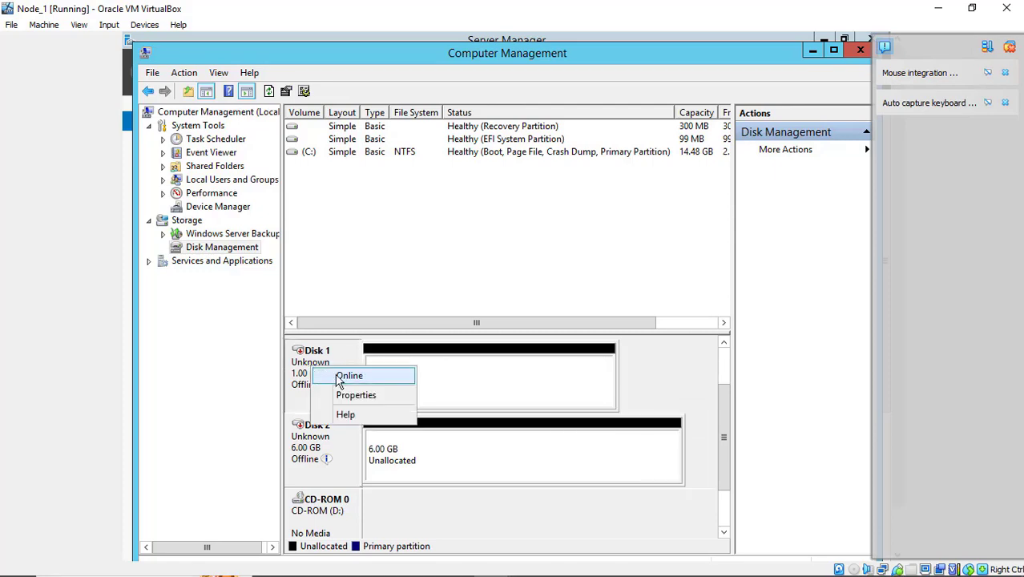
click(350, 377)
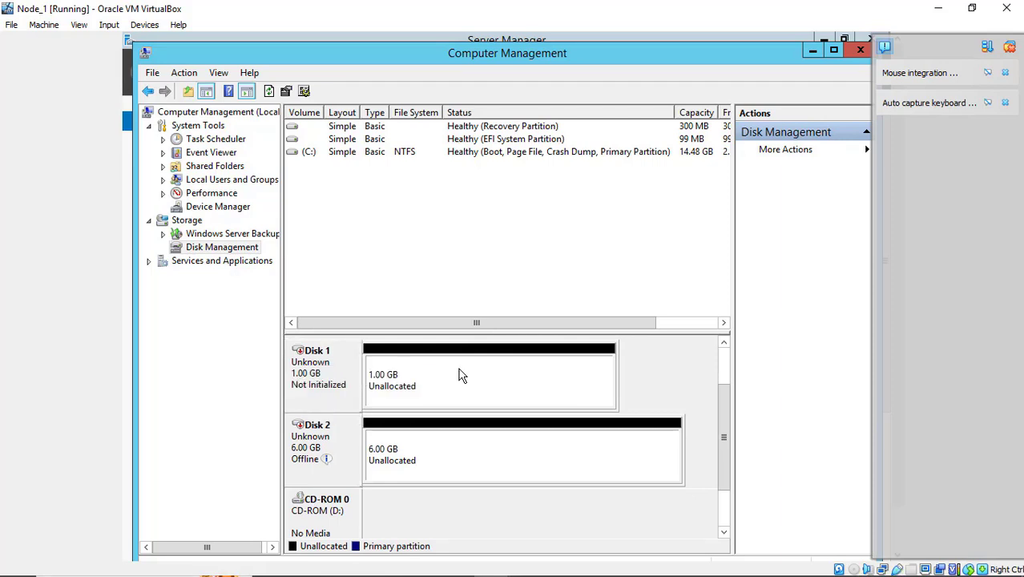
right_click(319, 437)
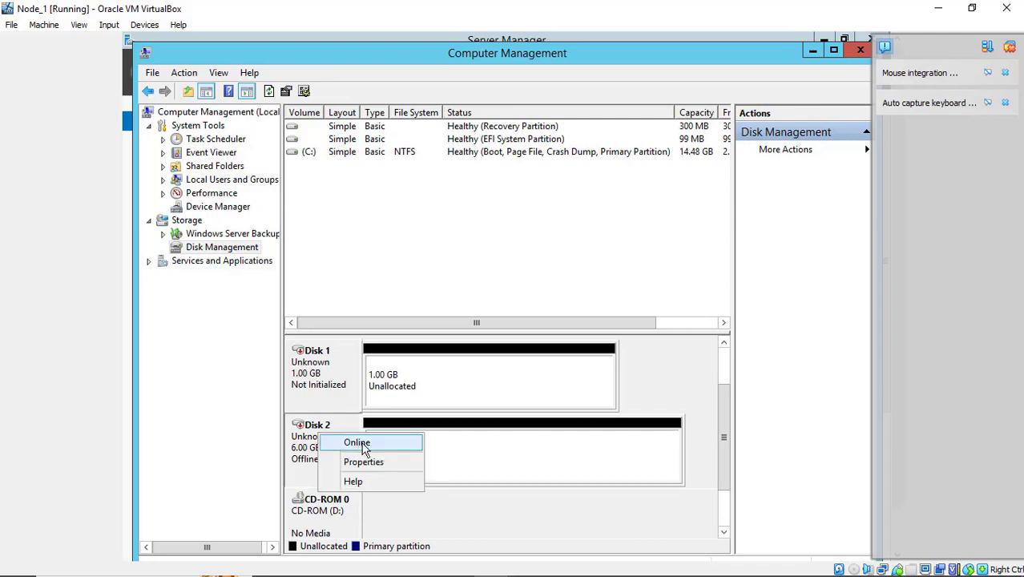
click(357, 443)
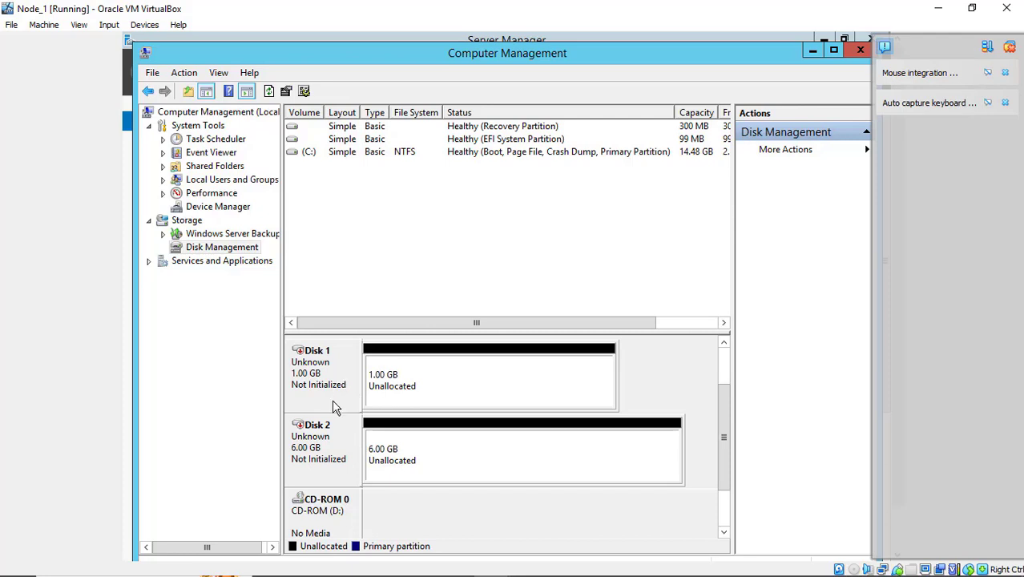
Initialize Disk 1 and Disk 2 together with the GPT (GUID Partition Table) partition style.
right_click(324, 430)
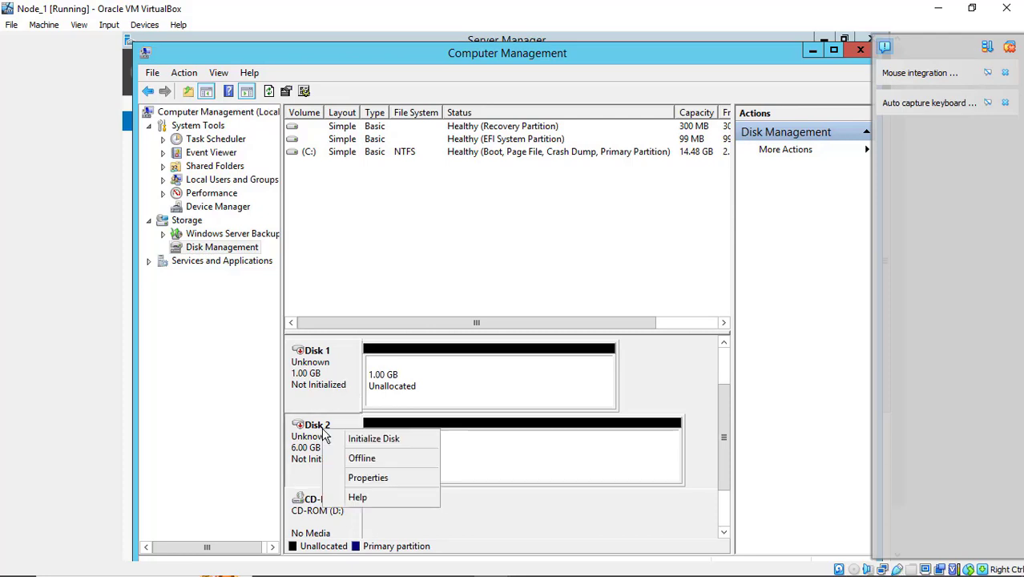
right_click(332, 368)
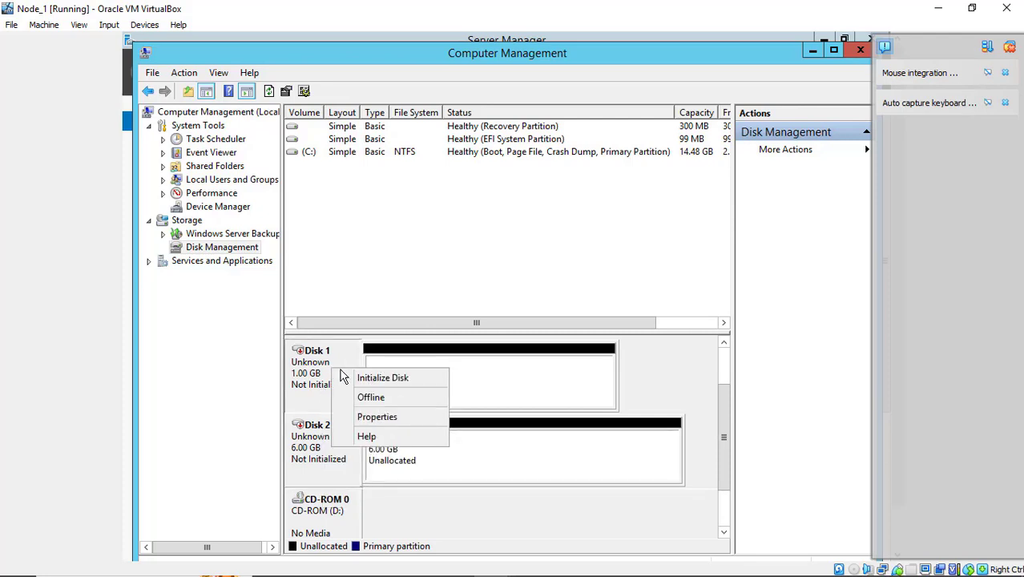
click(381, 379)
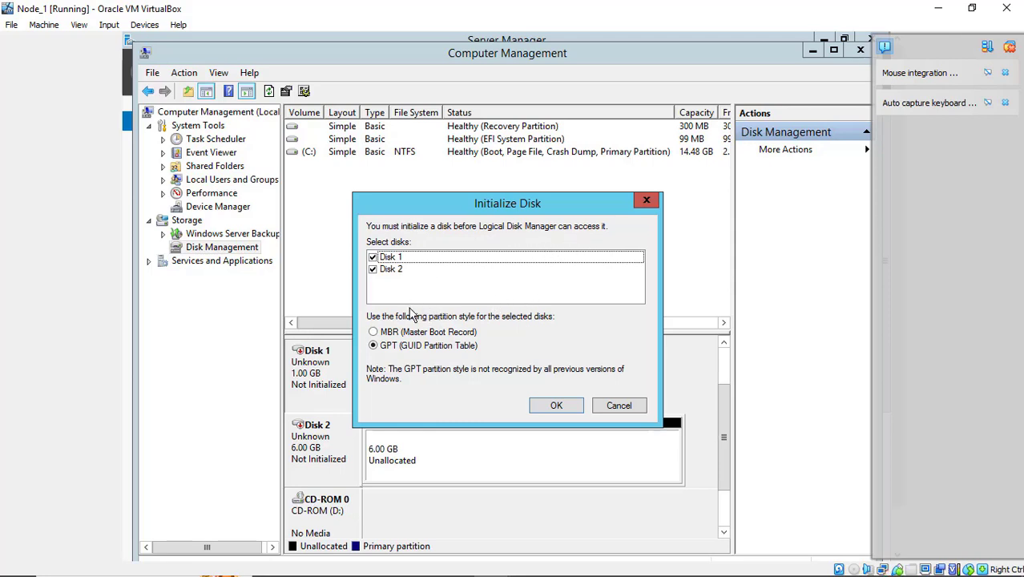
click(391, 258)
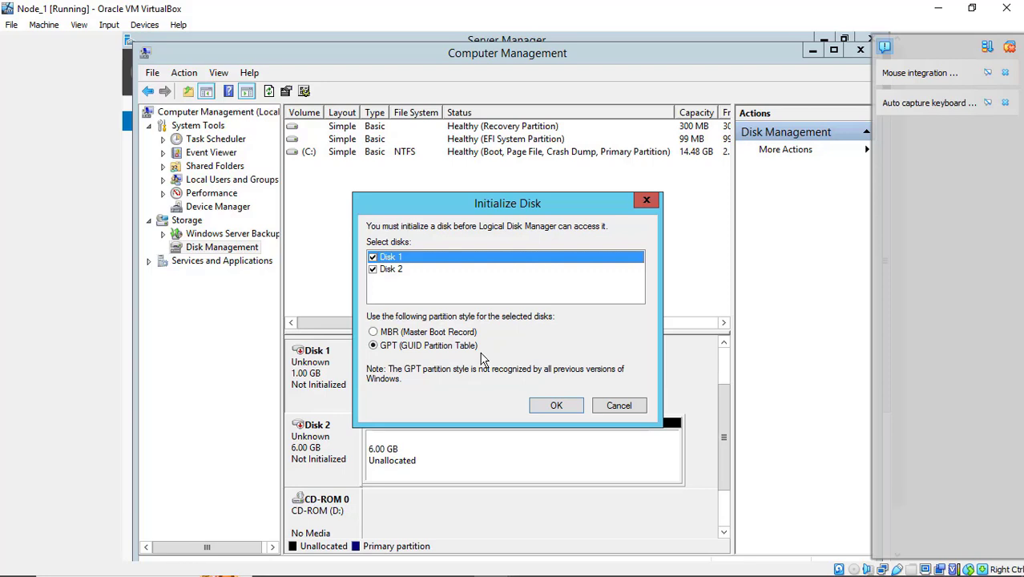
click(556, 406)
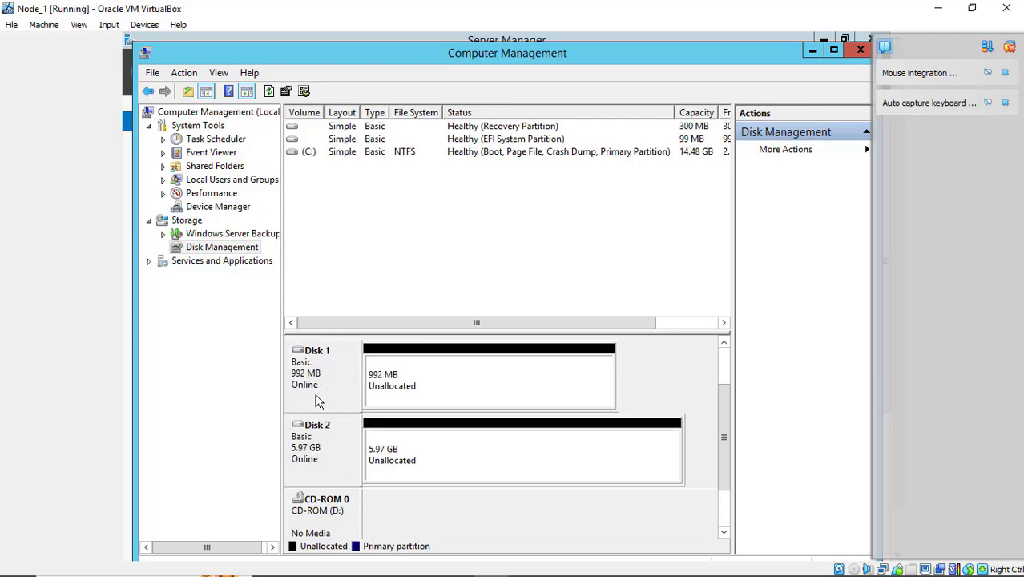
Set up a new simple volume on Disk 1 with a size of 990 MB and drive letter E.
right_click(325, 444)
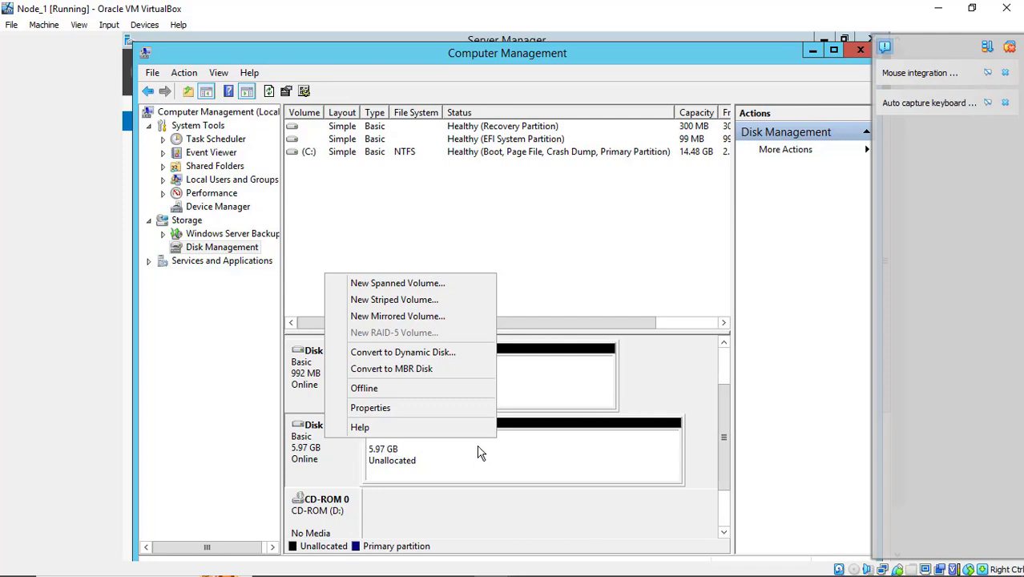
click(525, 371)
right_click(525, 370)
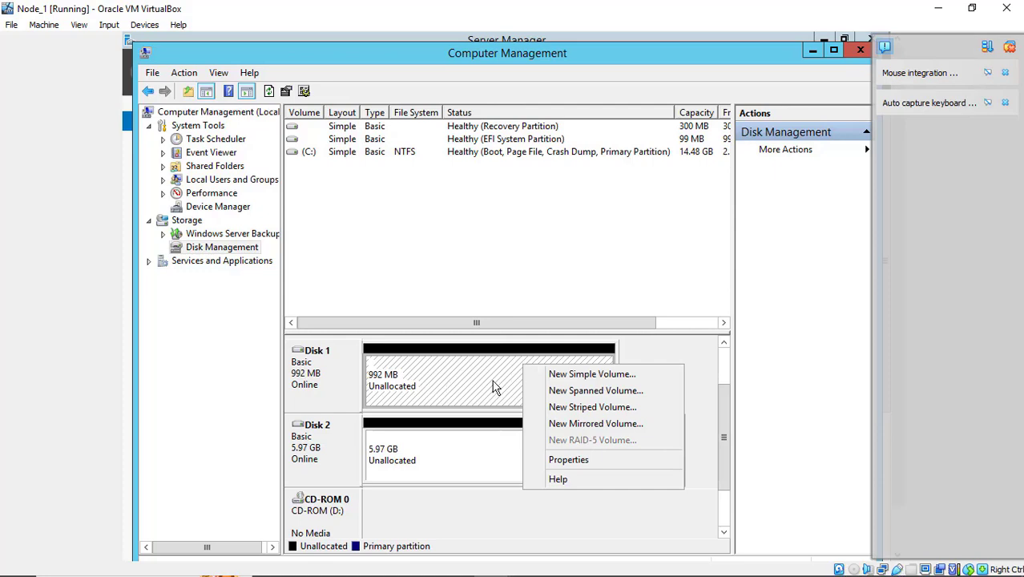
click(605, 379)
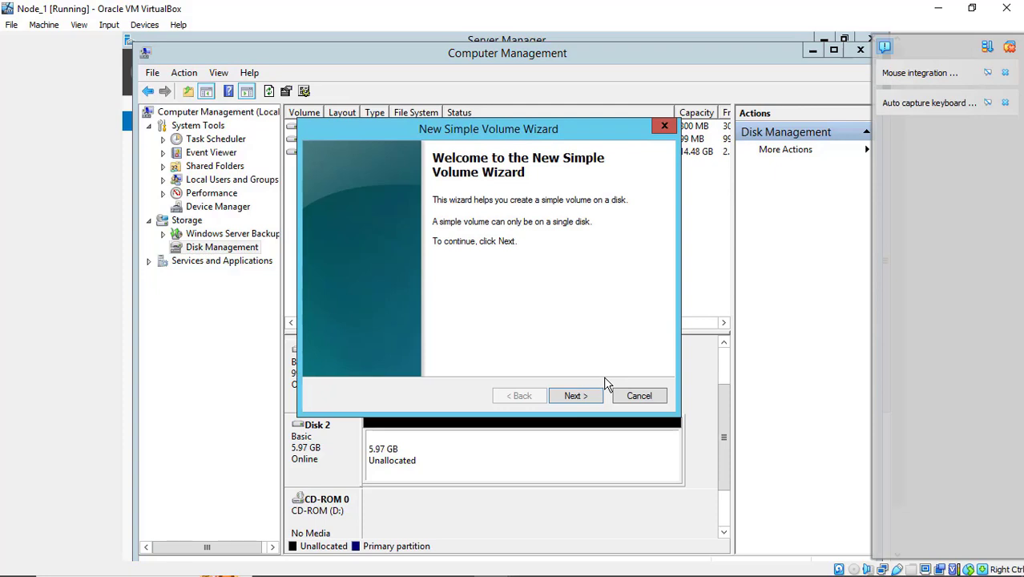
click(578, 396)
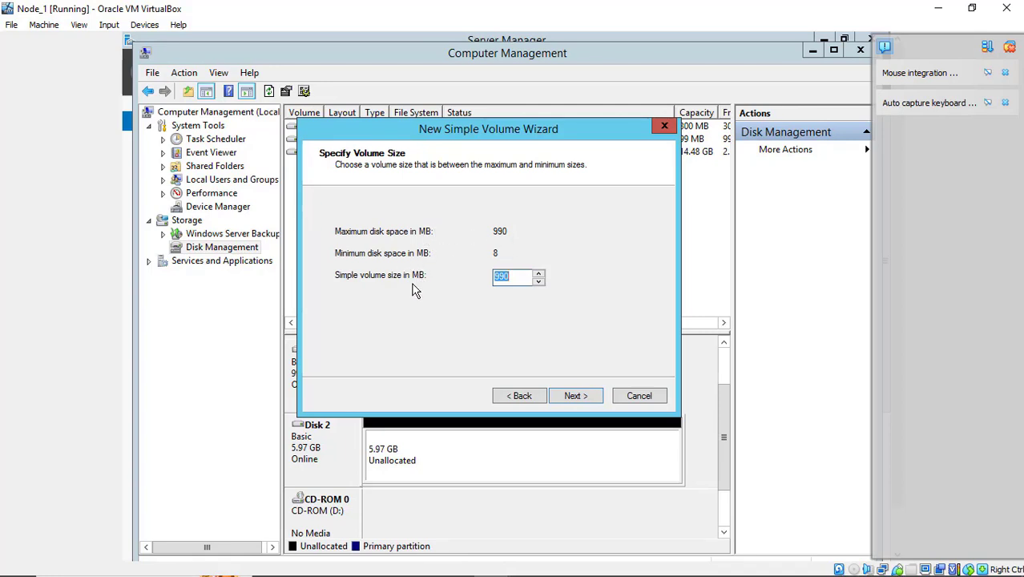
click(574, 394)
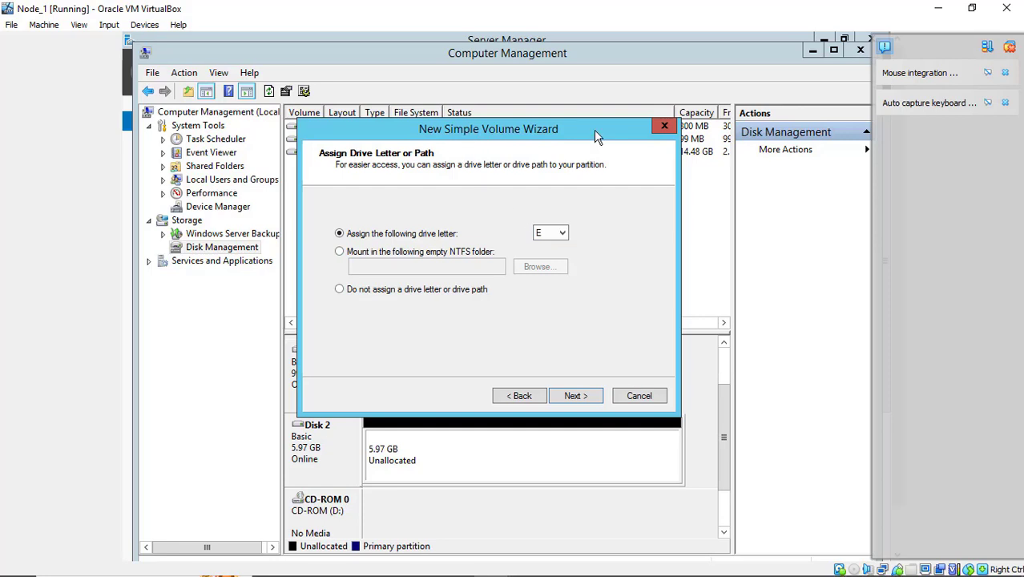
drag(596, 136, 729, 140)
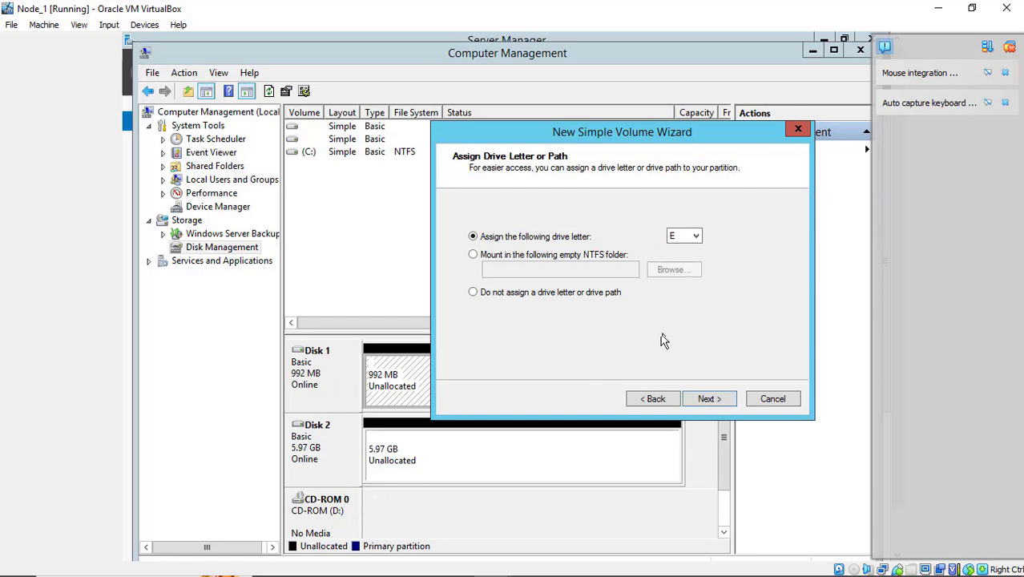
click(705, 404)
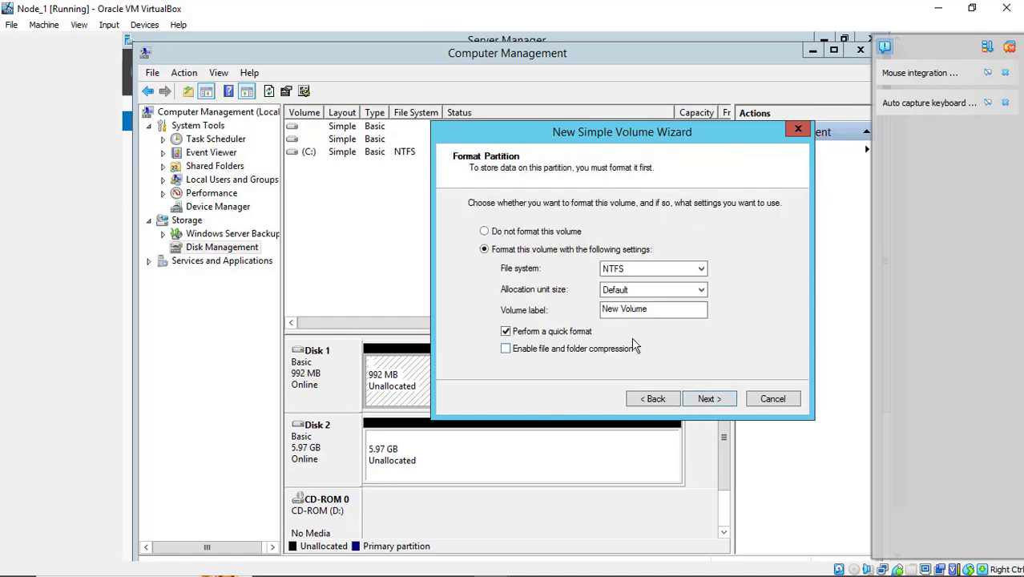
Label the Disk 1 volume QUOREM, keep the NTFS quick format with default allocation unit size, and finish creating it.
click(649, 311)
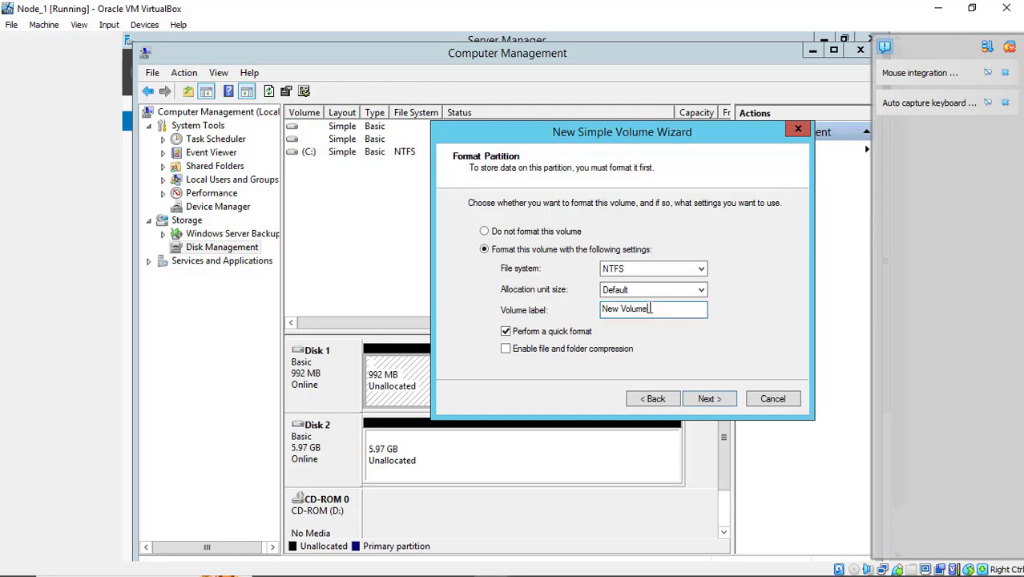
key(ctrl+a)
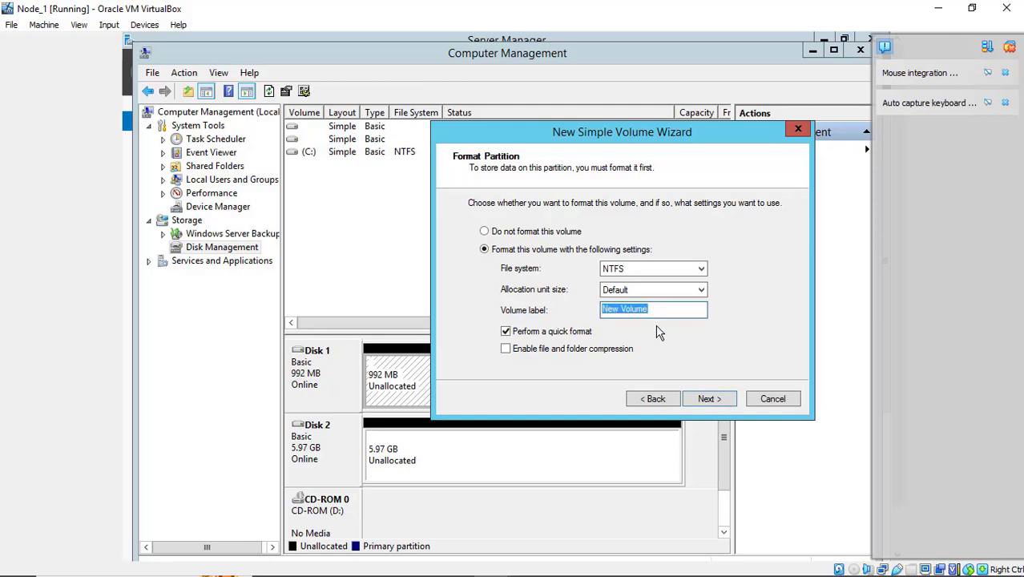
text(Q)
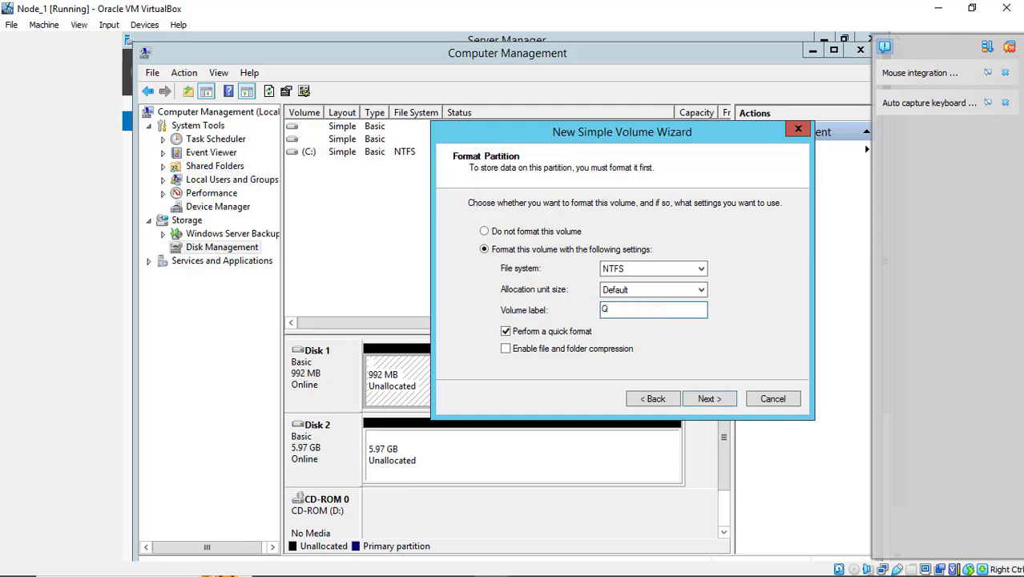
text(UOREM)
click(700, 399)
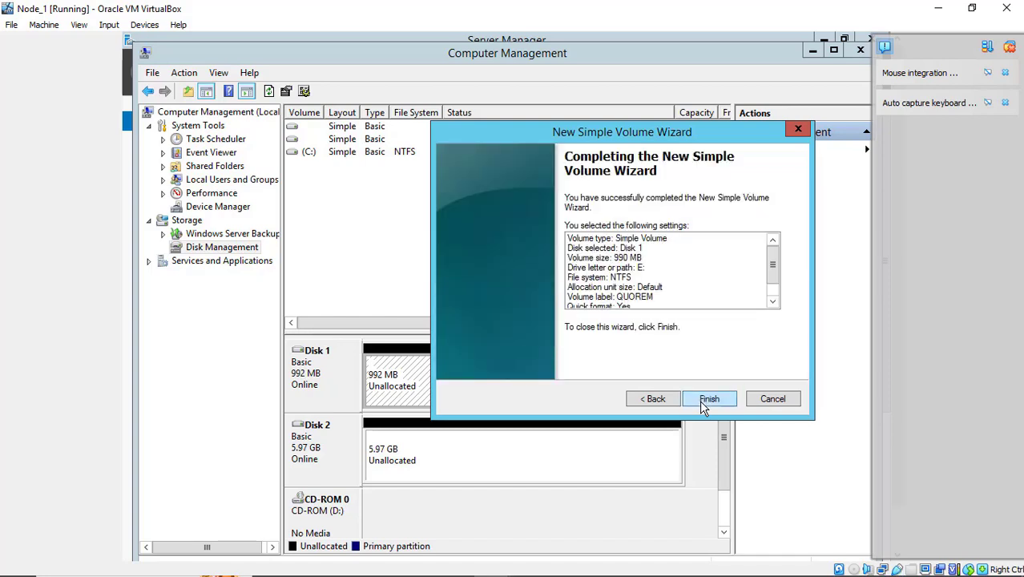
click(708, 399)
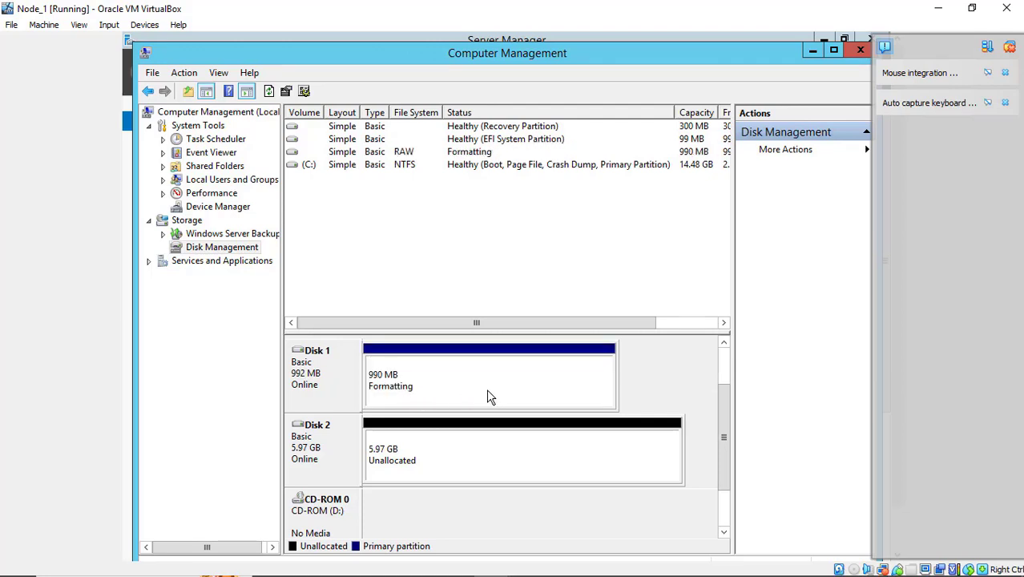
Set up a new simple volume on Disk 2 with a size of 6110 MB and drive letter F.
right_click(451, 464)
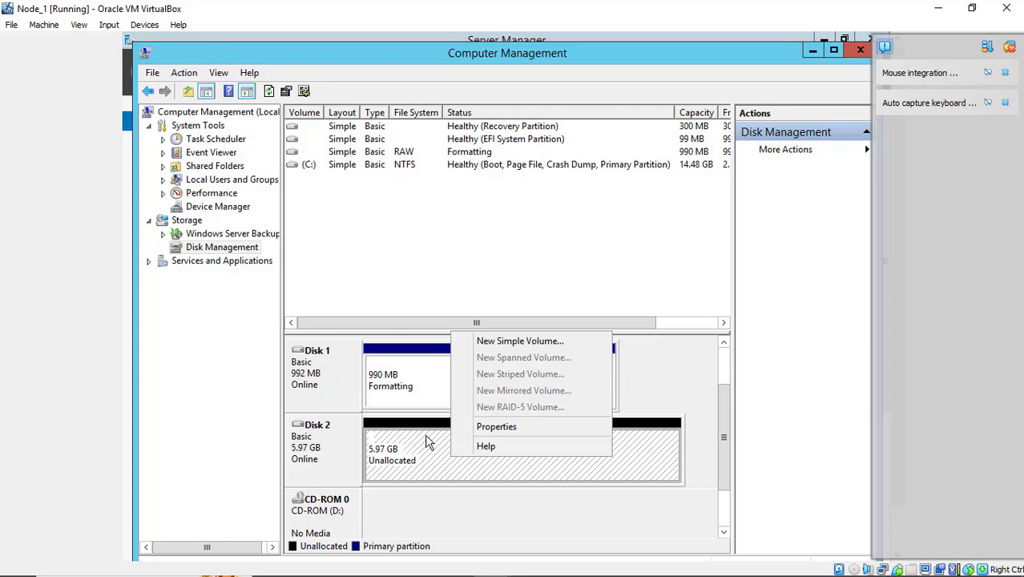
click(520, 341)
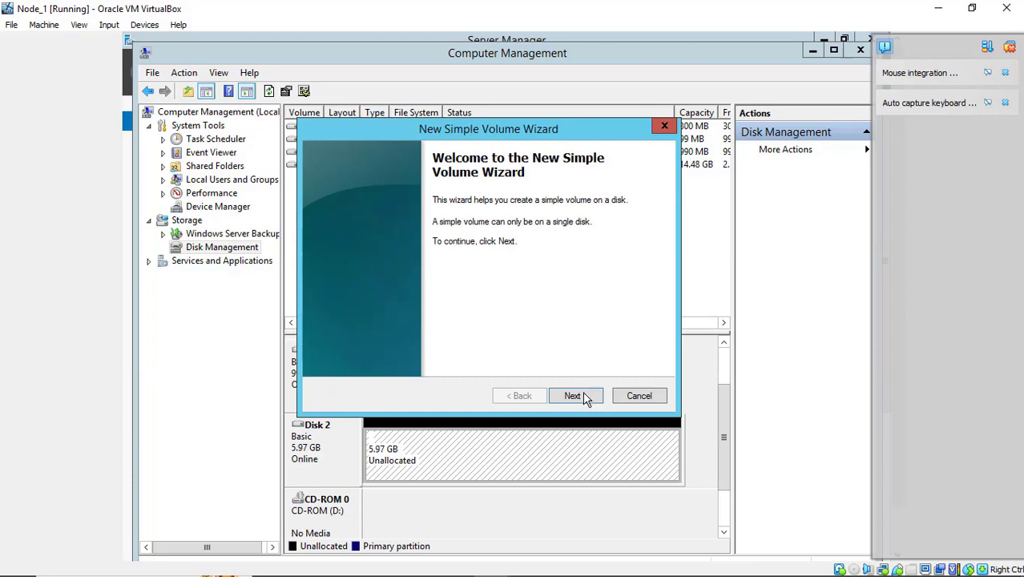
click(574, 395)
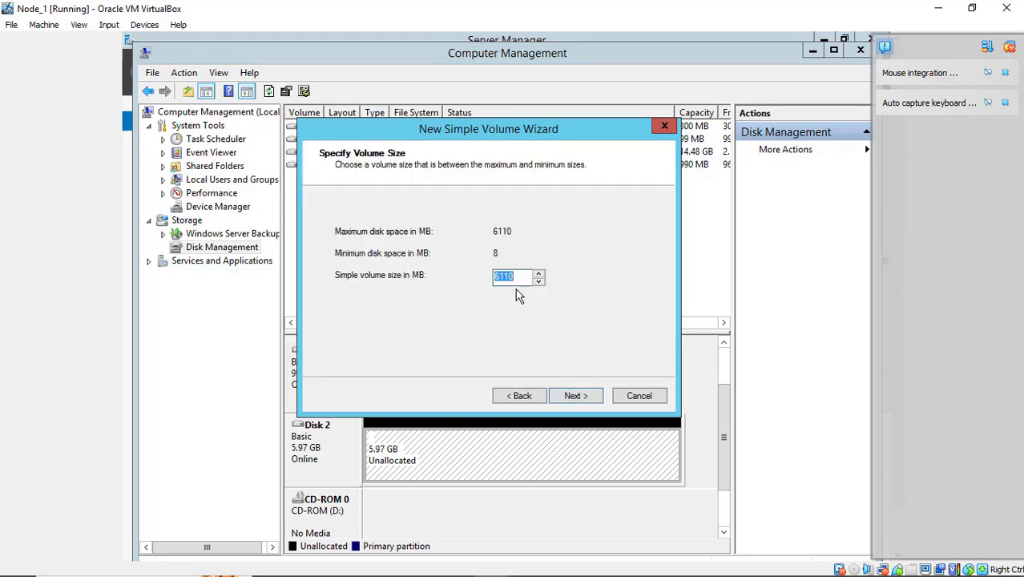
click(575, 397)
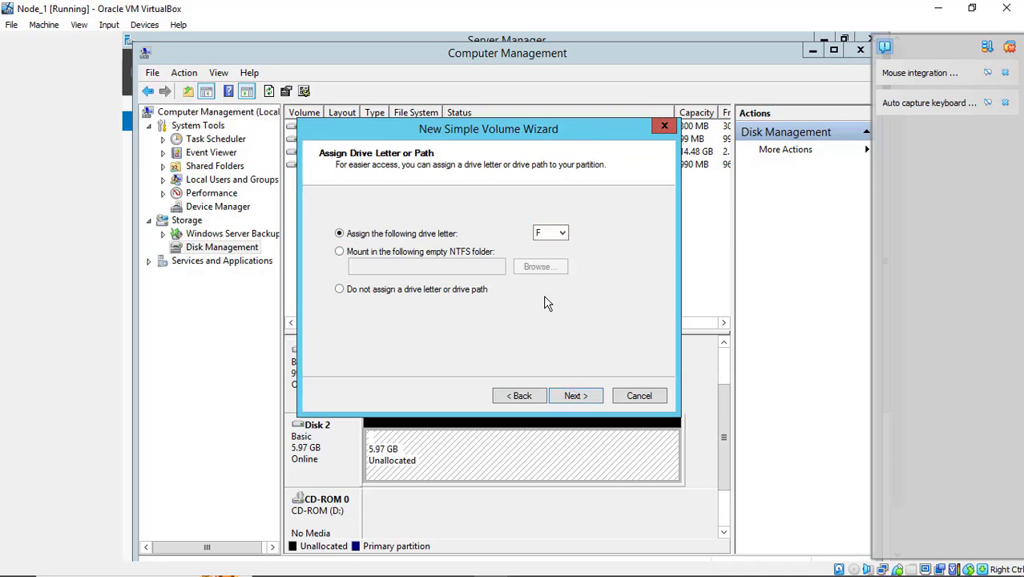
click(572, 398)
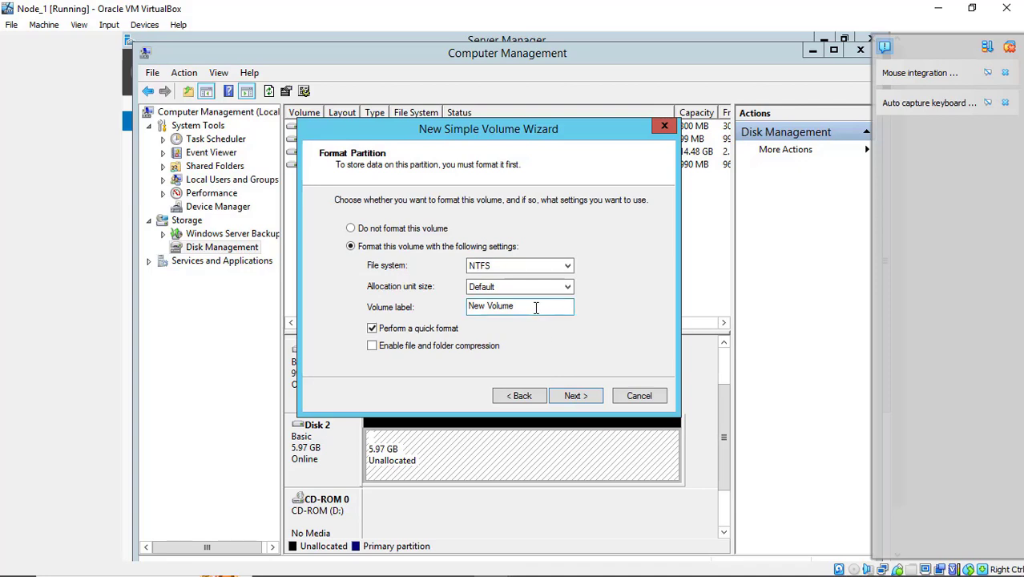
Label the Disk 2 volume DATA, keep the NTFS quick format with default allocation unit size, and finish creating it.
drag(536, 307, 462, 313)
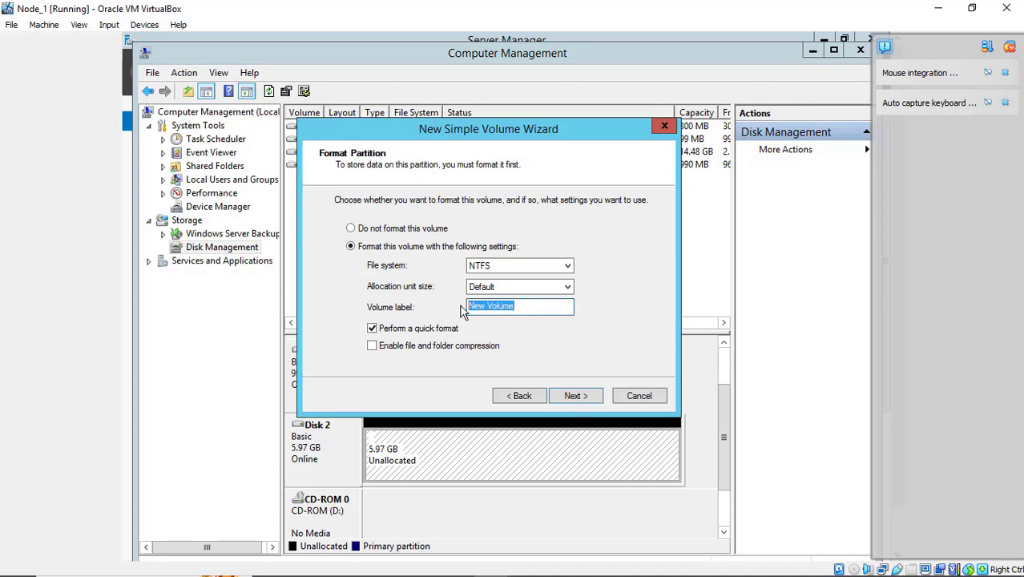
text(D)
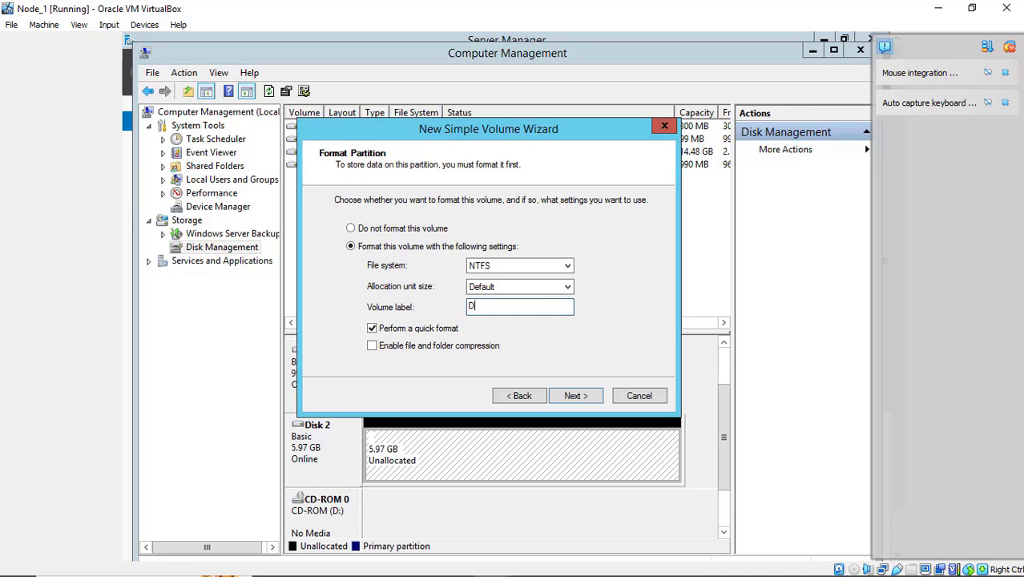
text(ATA)
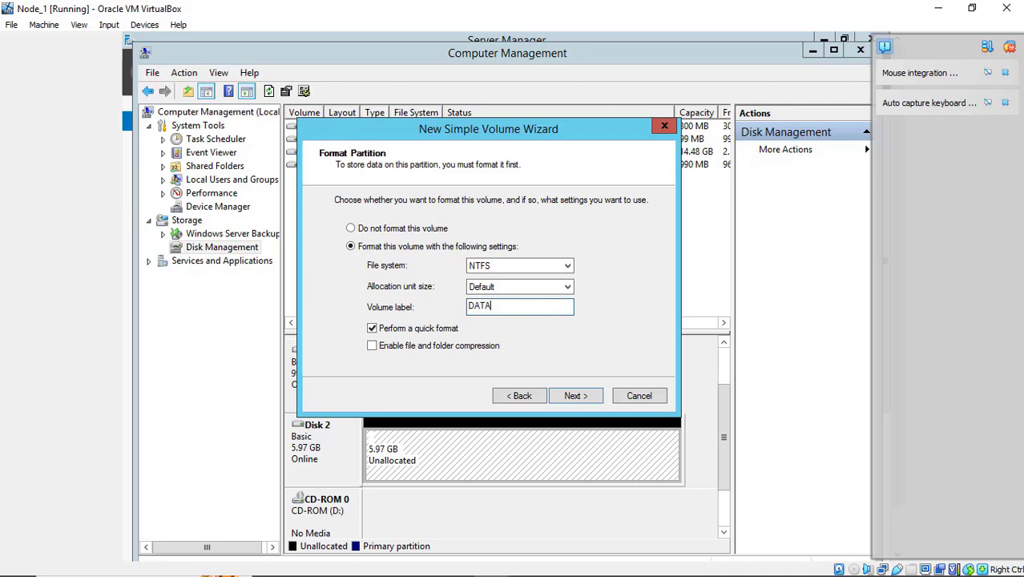
click(574, 397)
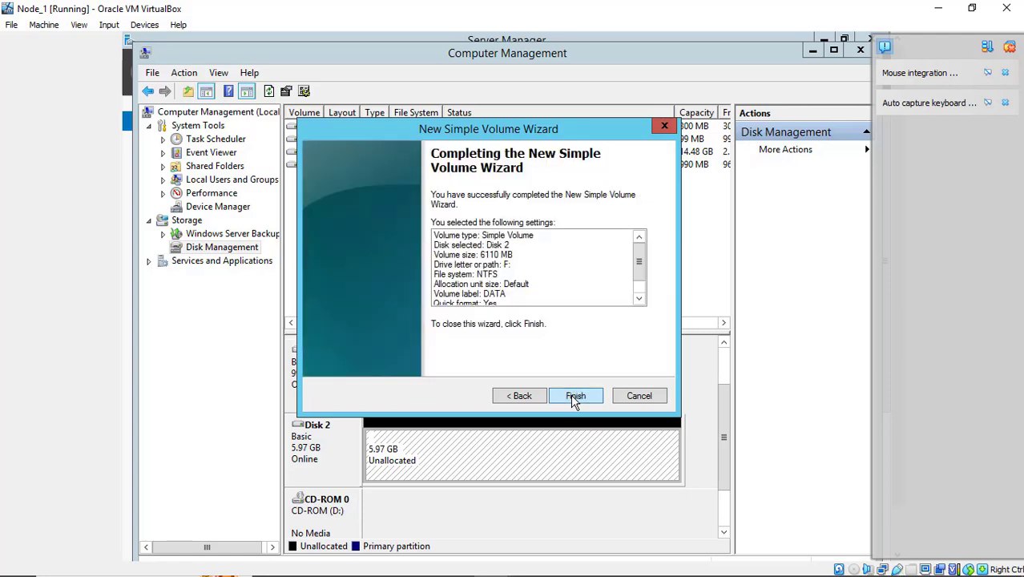
click(573, 397)
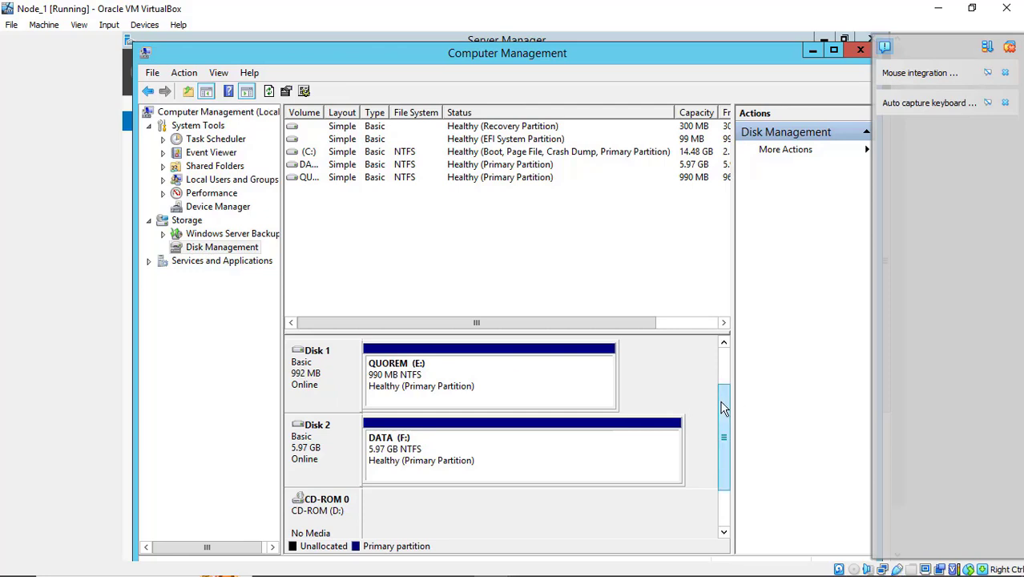
Review the disk layout from Disk 0 and widen the Volume column to show the full volume names.
drag(722, 407, 724, 358)
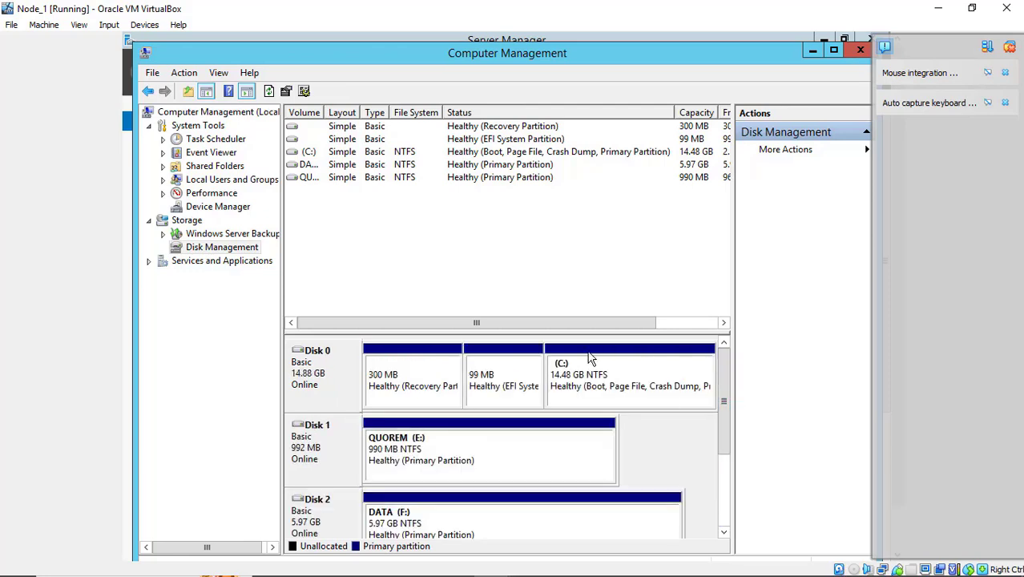
drag(325, 112, 409, 112)
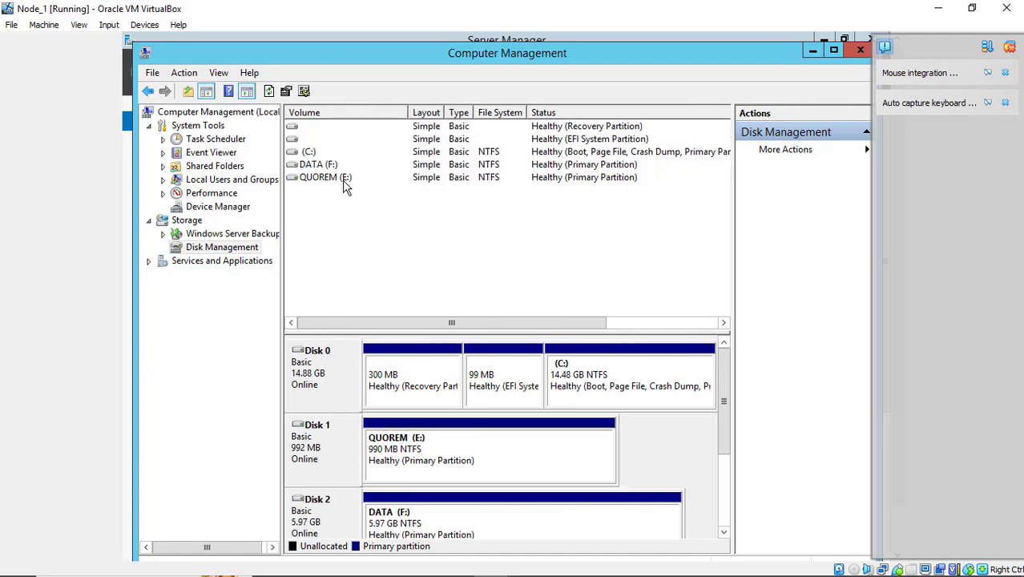
Correct the label of the E: volume on Disk 1 to QUORUM in its properties and apply the change.
right_click(405, 454)
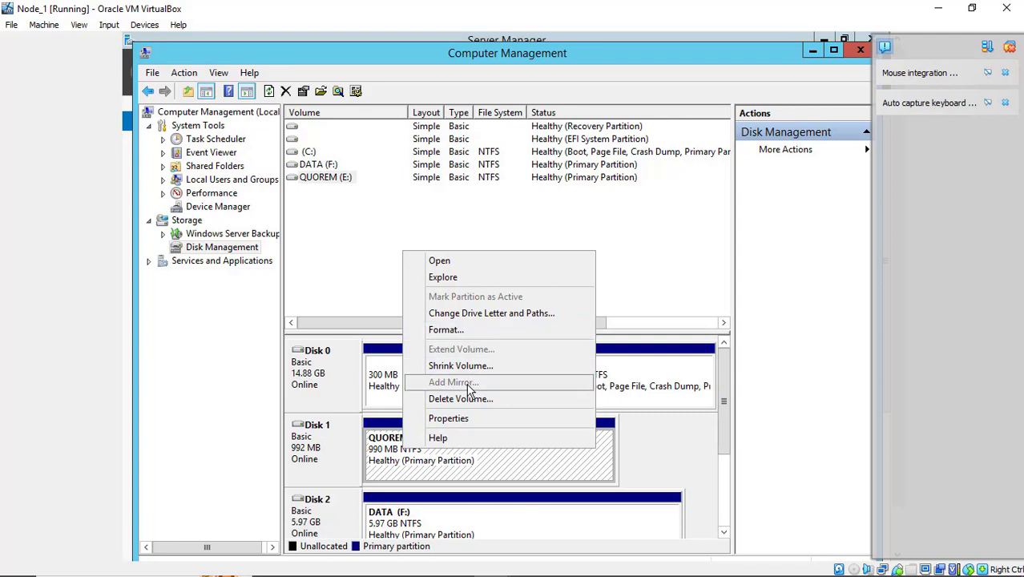
click(471, 423)
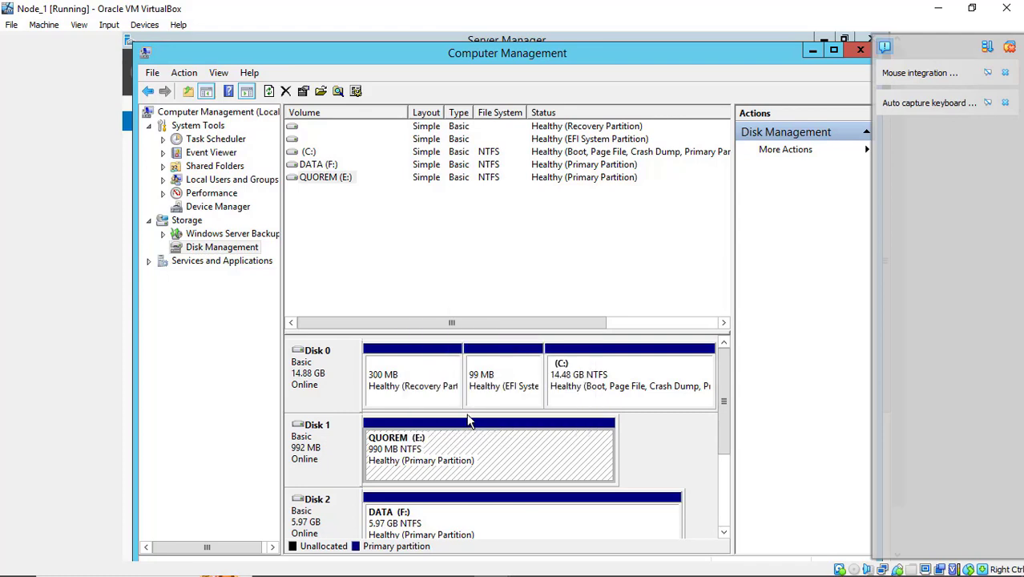
right_click(423, 449)
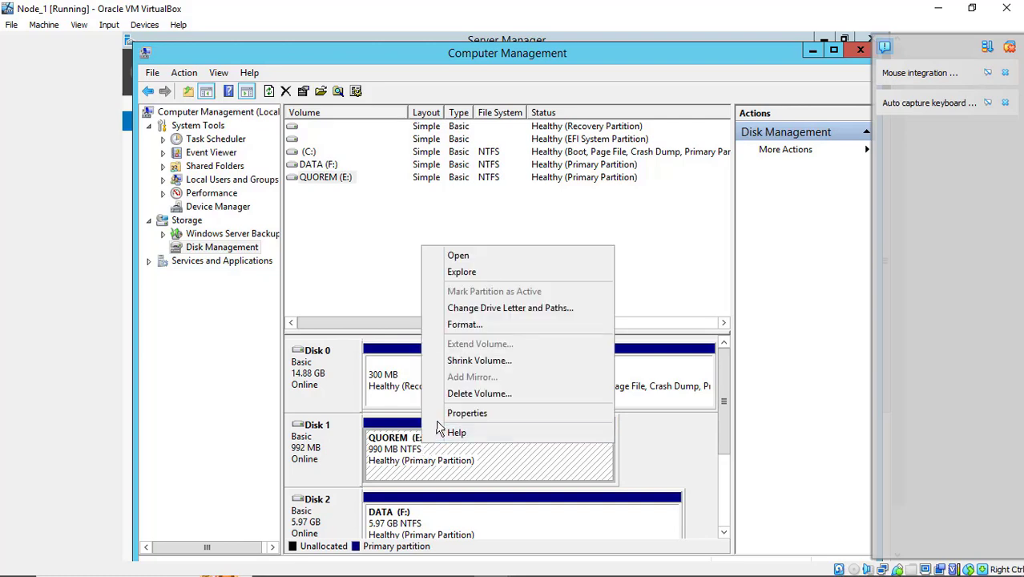
click(470, 325)
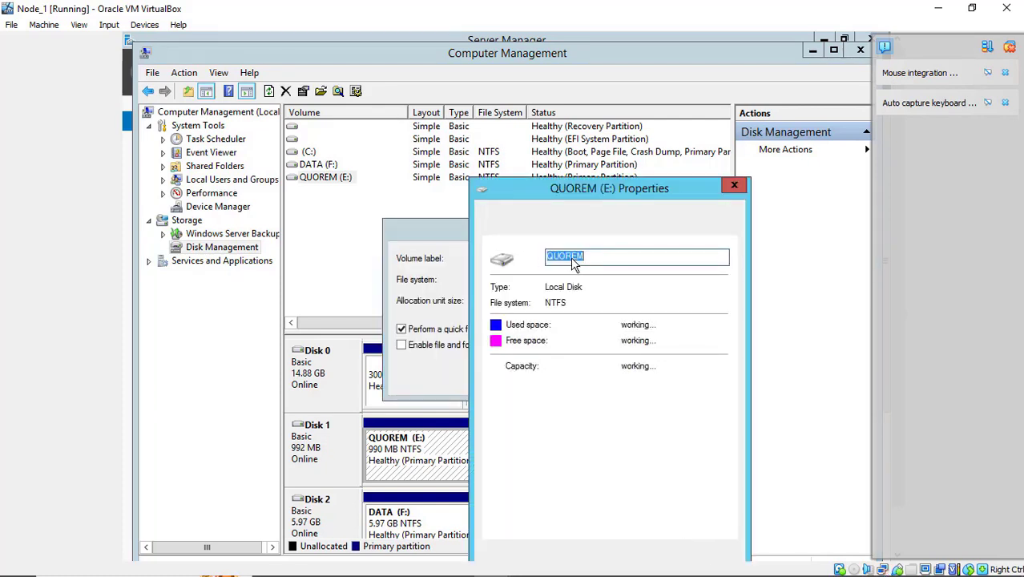
click(585, 257)
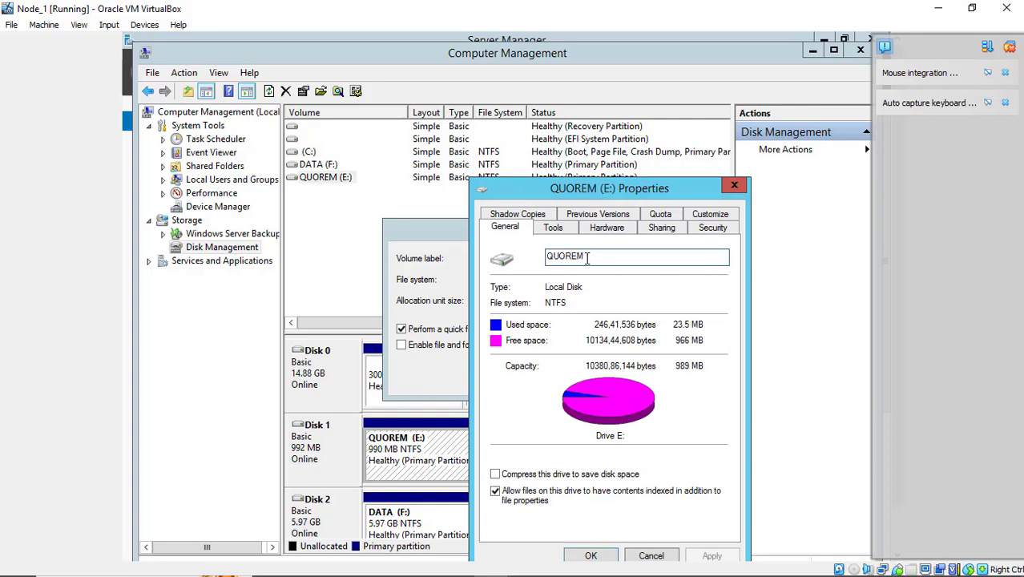
key(Delete)
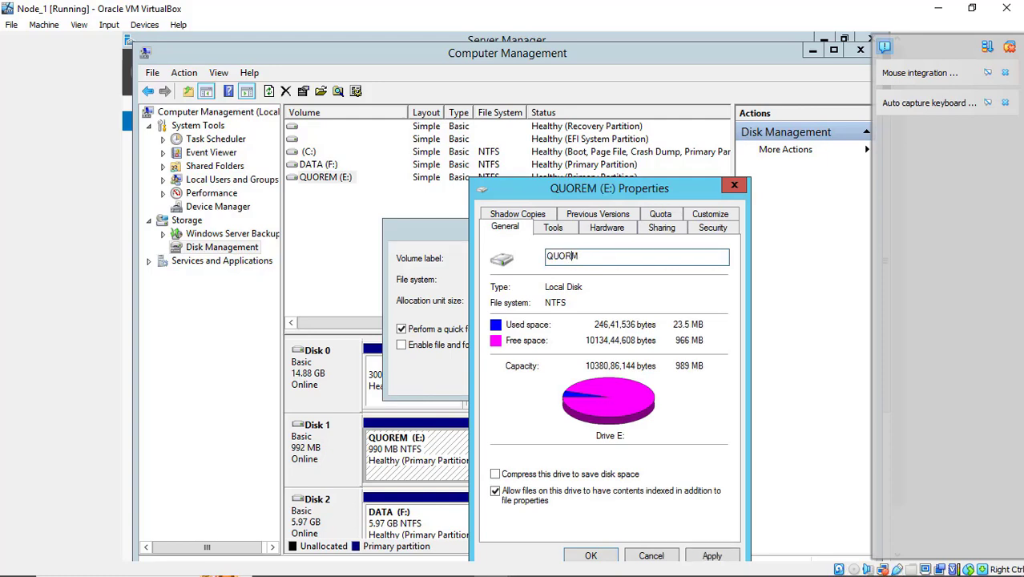
text(U)
click(691, 555)
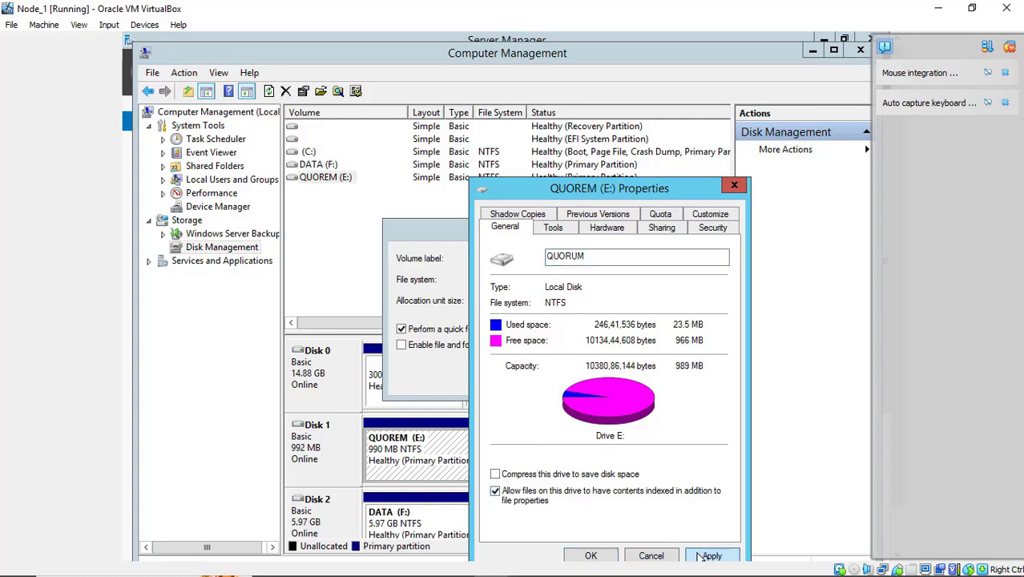
click(590, 556)
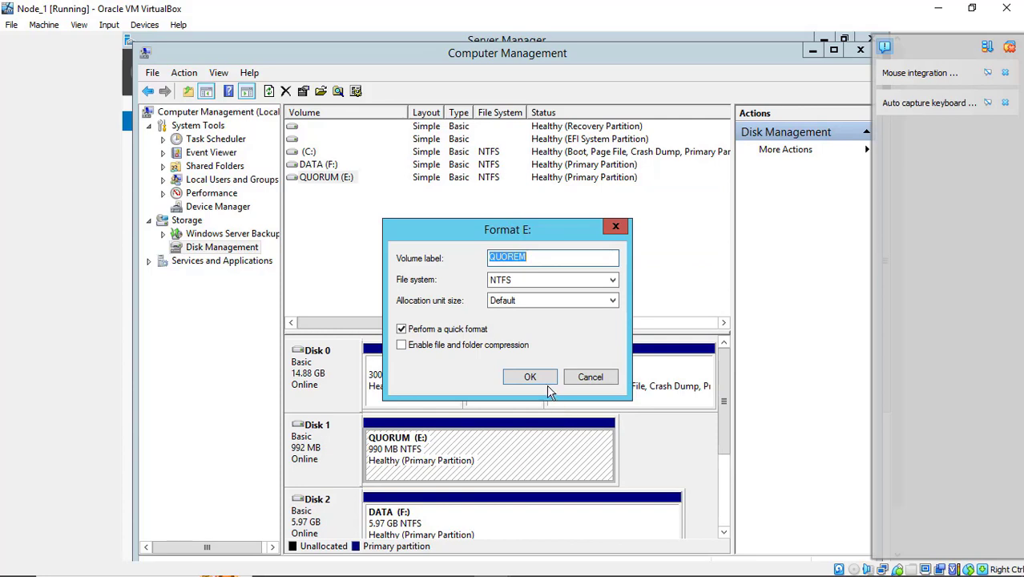
Quick-format the E: volume as NTFS with the default allocation unit size and the volume label QUORUM.
click(519, 260)
key(BackSpace)
text(U)
click(539, 378)
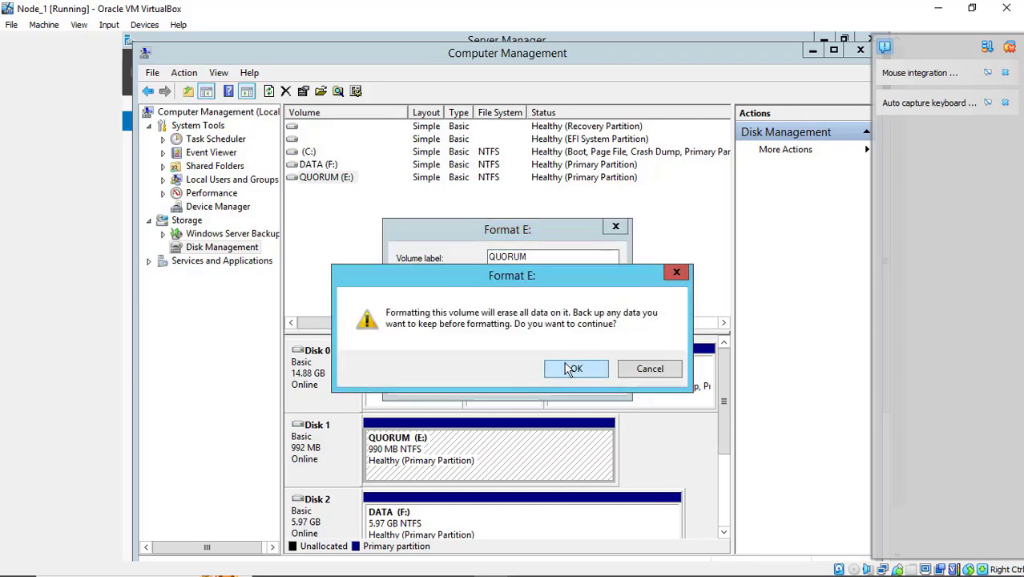
click(569, 363)
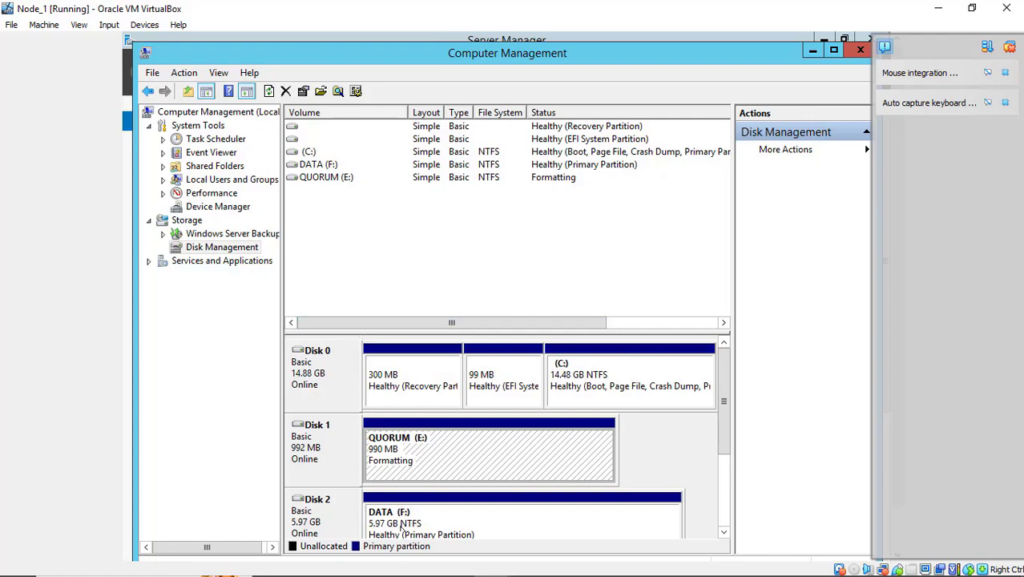
Bring up Server Manager from the Start screen and start the Add Roles and Features Wizard.
key(super)
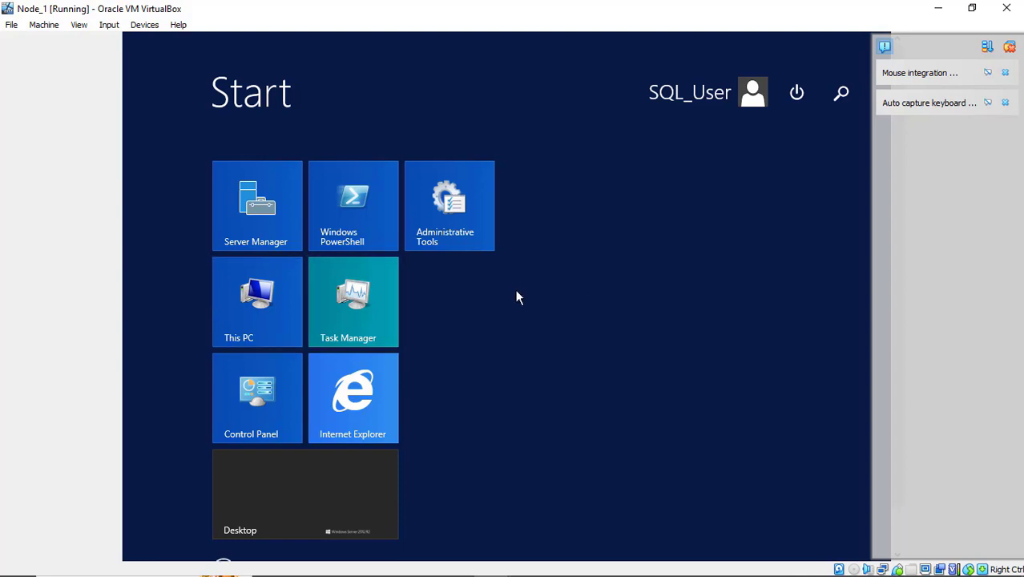
mouse_move(507, 575)
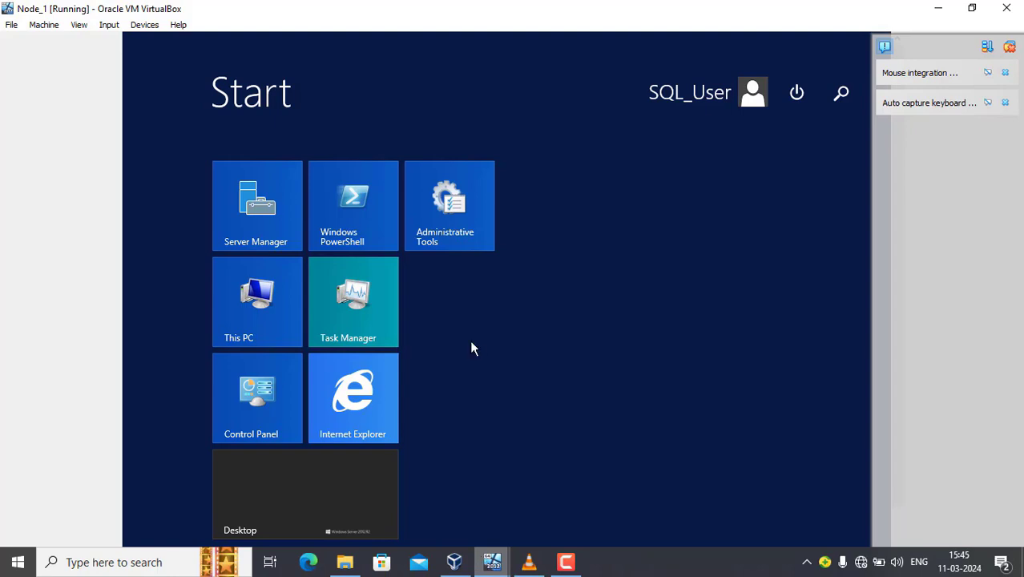
key(ctrl+f)
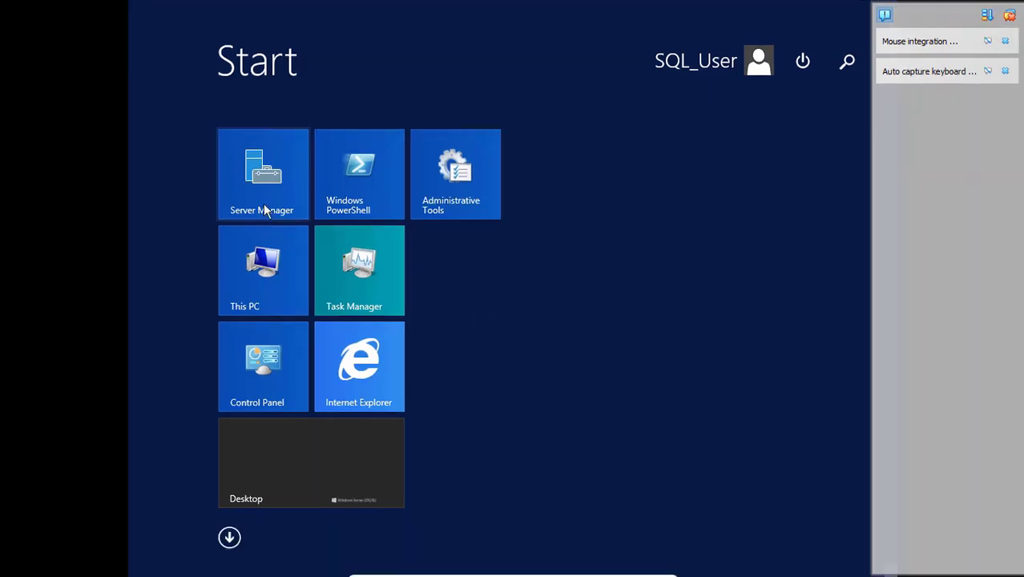
click(264, 210)
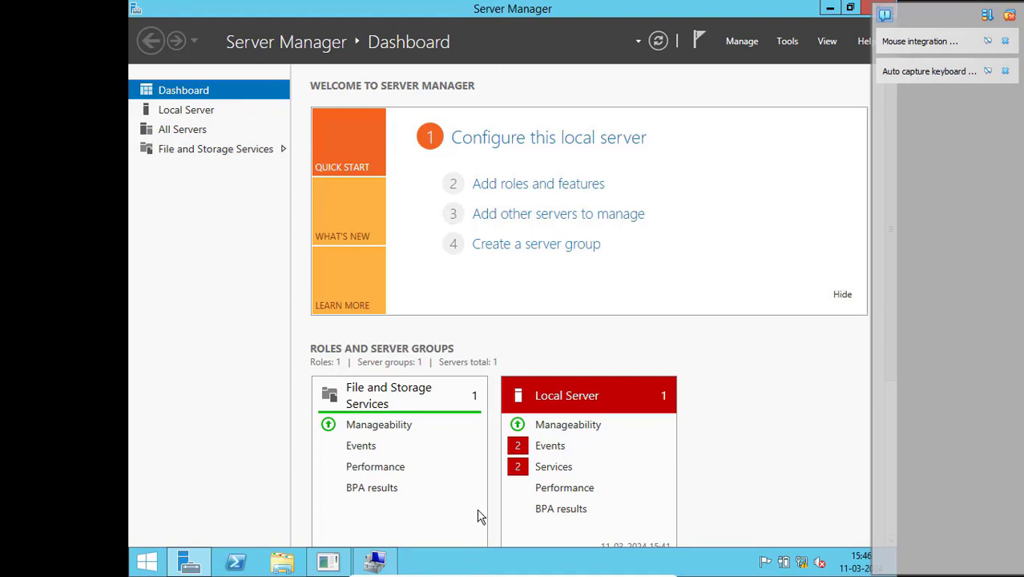
click(521, 186)
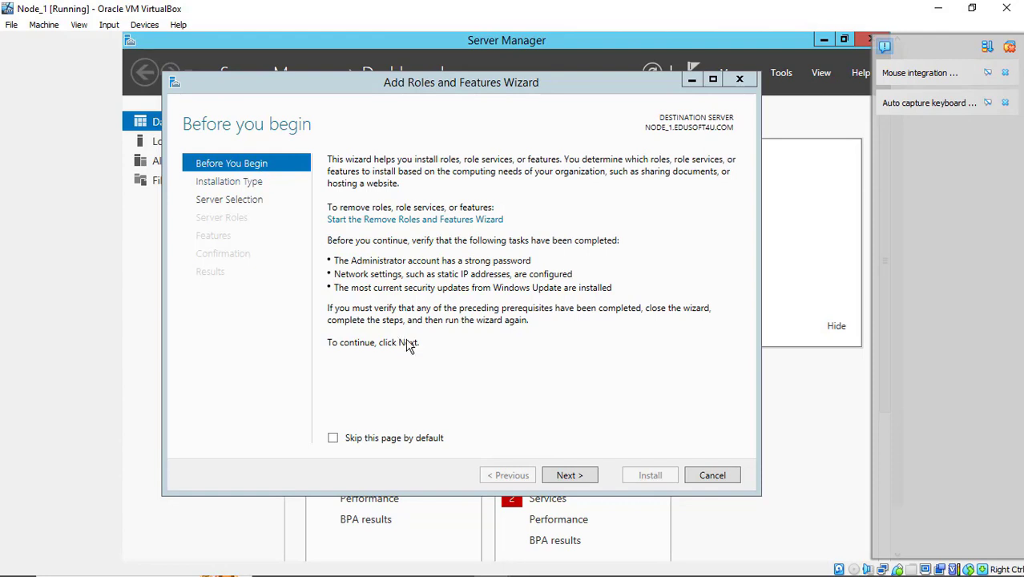
Choose a role-based or feature-based installation on NODE_1 from the server pool, without adding any server roles.
click(577, 476)
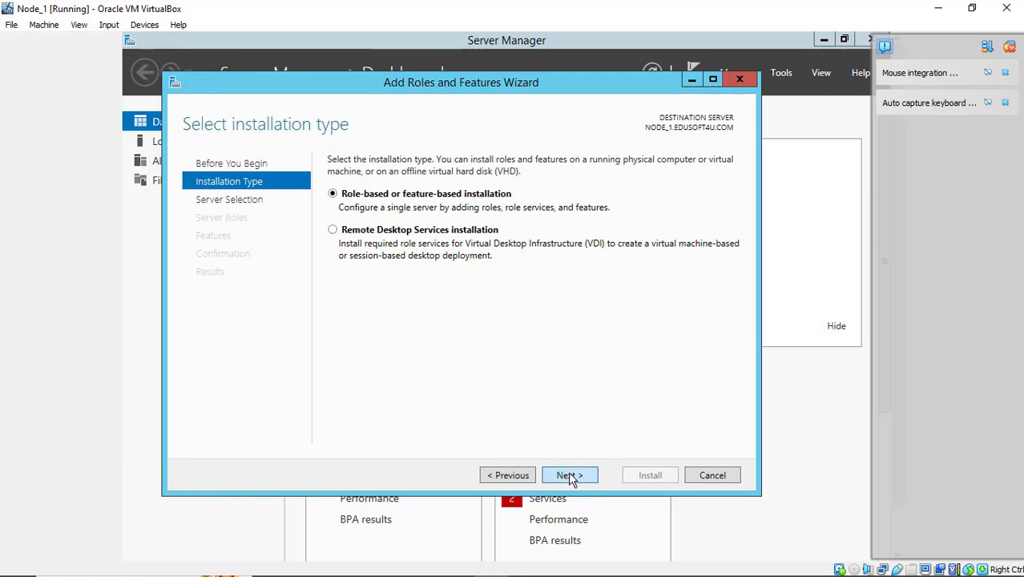
click(569, 471)
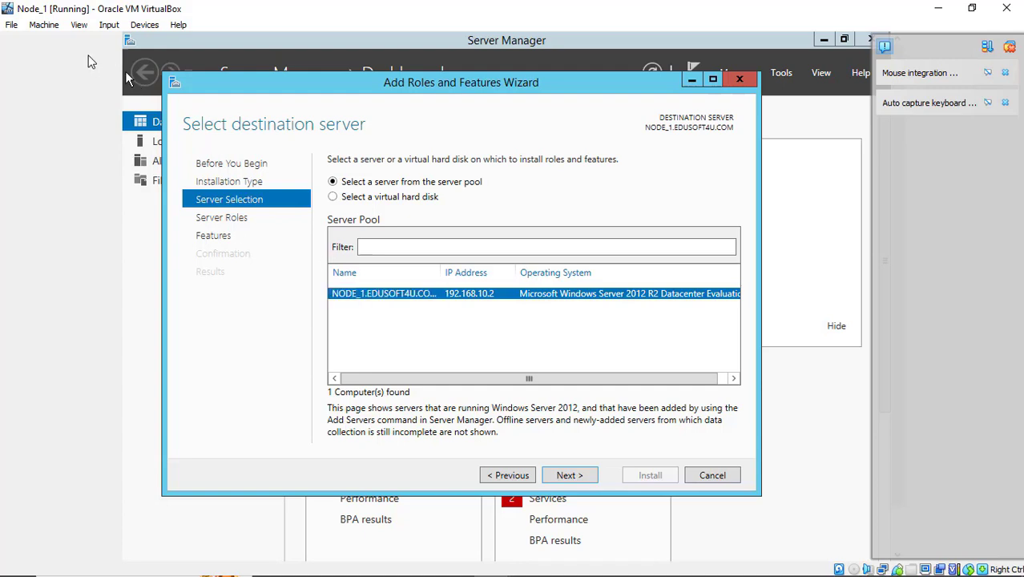
click(575, 476)
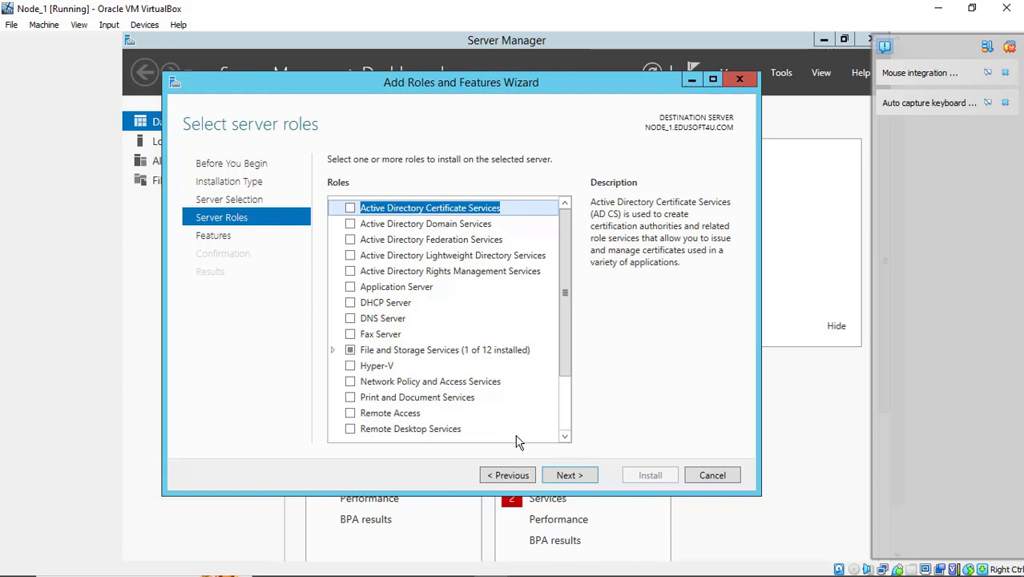
click(570, 476)
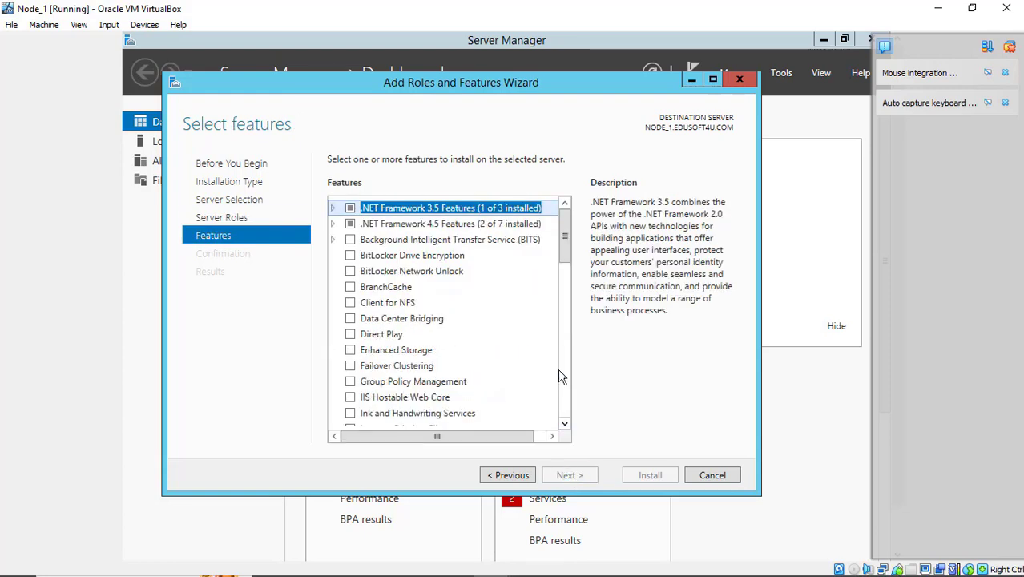
Select the Failover Clustering feature together with its required management tools and proceed to the installation confirmation.
click(350, 367)
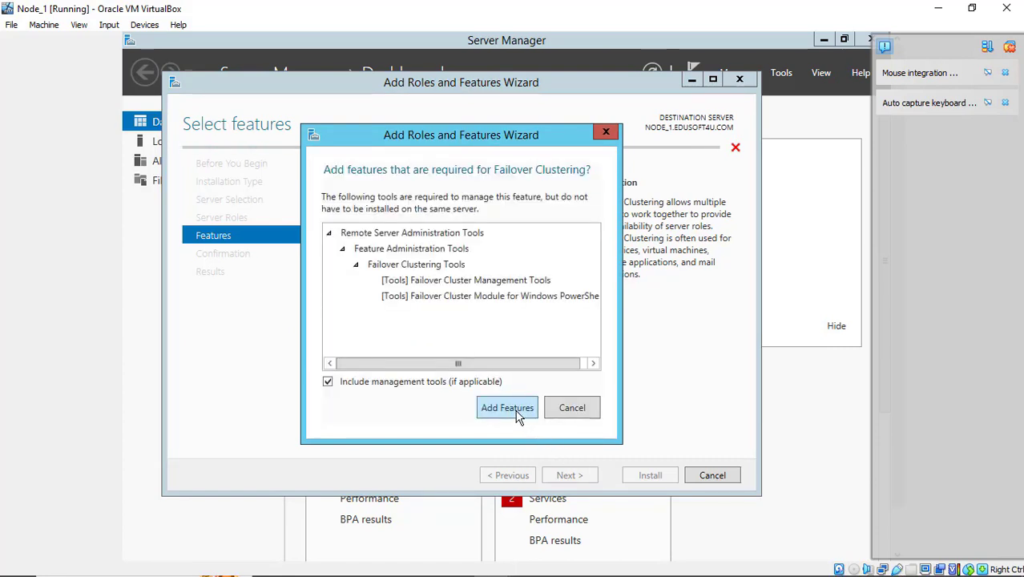
click(520, 414)
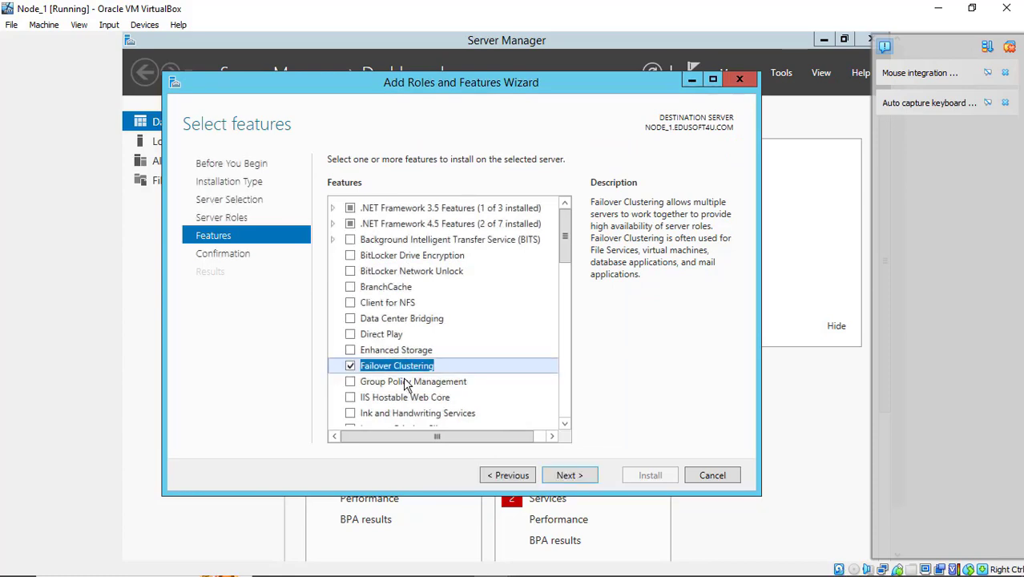
click(571, 481)
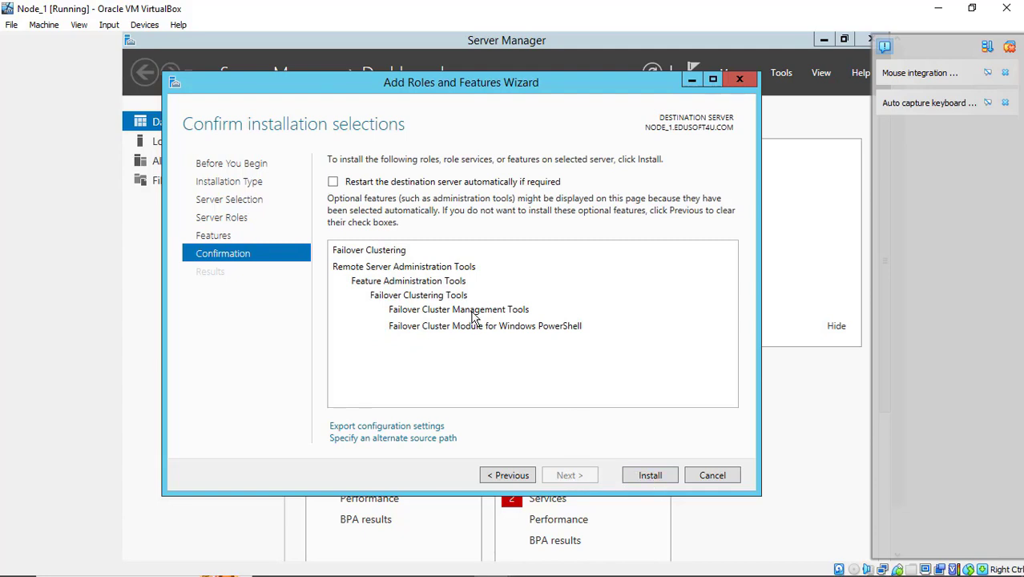
Allow the destination server to restart automatically if required and start installing Failover Clustering.
click(333, 183)
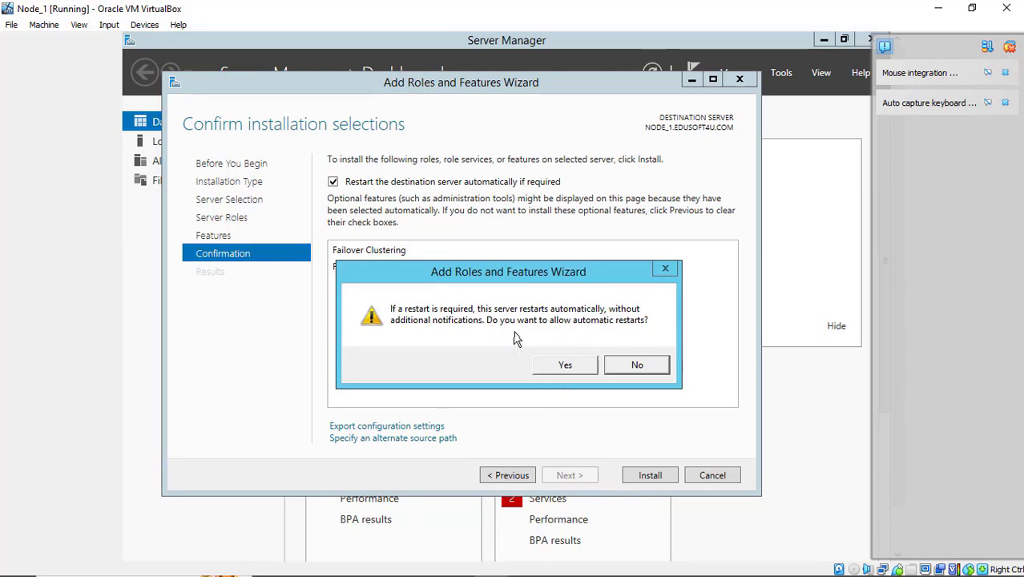
click(566, 366)
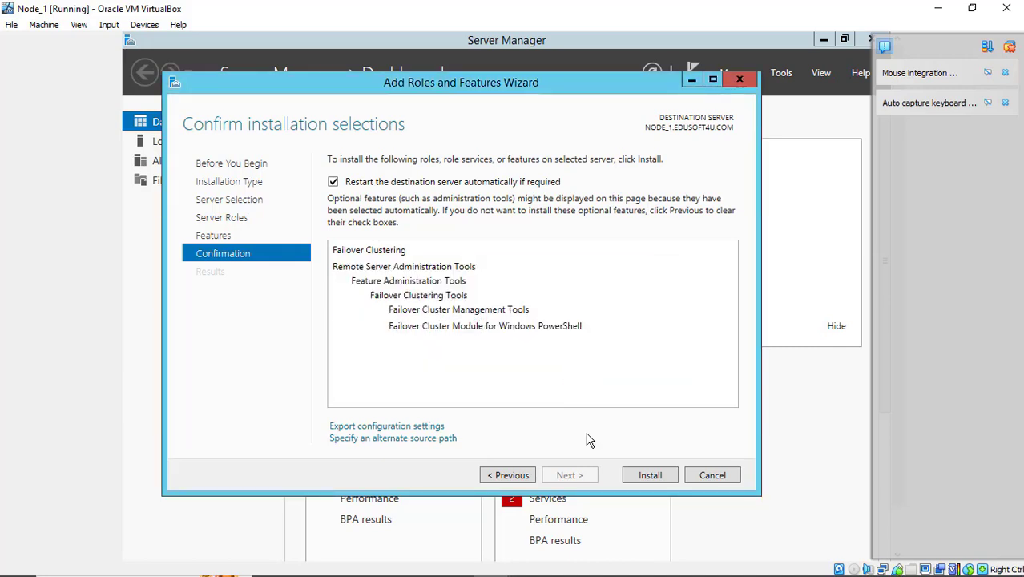
click(647, 479)
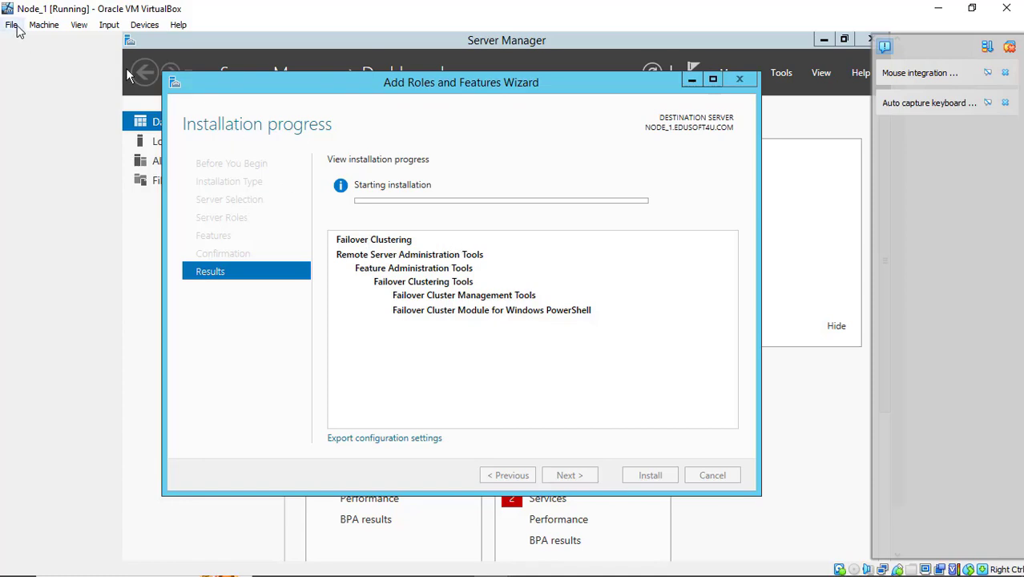
Check the Failover Clustering installation progress on the Node_2 virtual machine and return to Node_1.
mouse_move(497, 566)
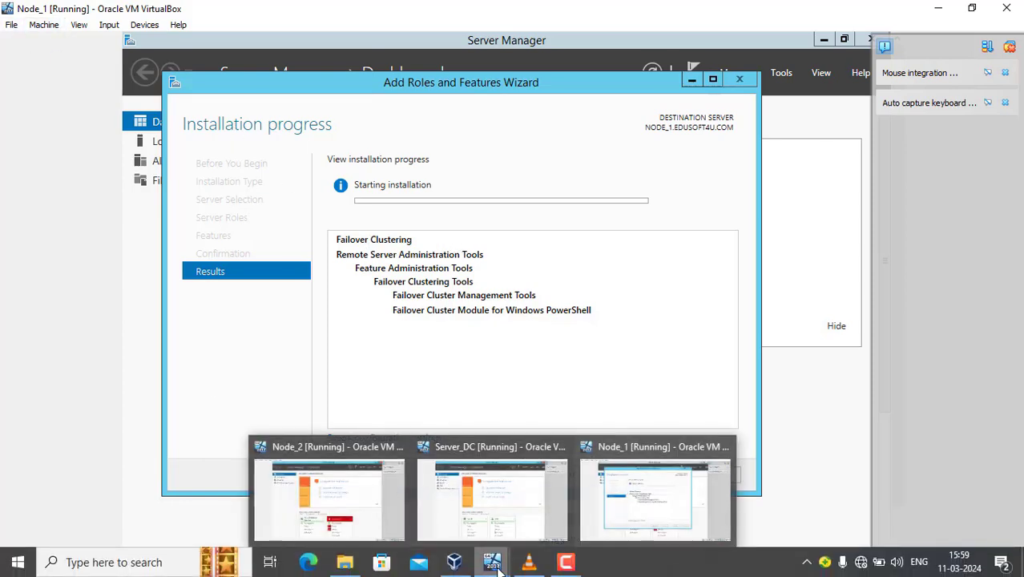
click(329, 493)
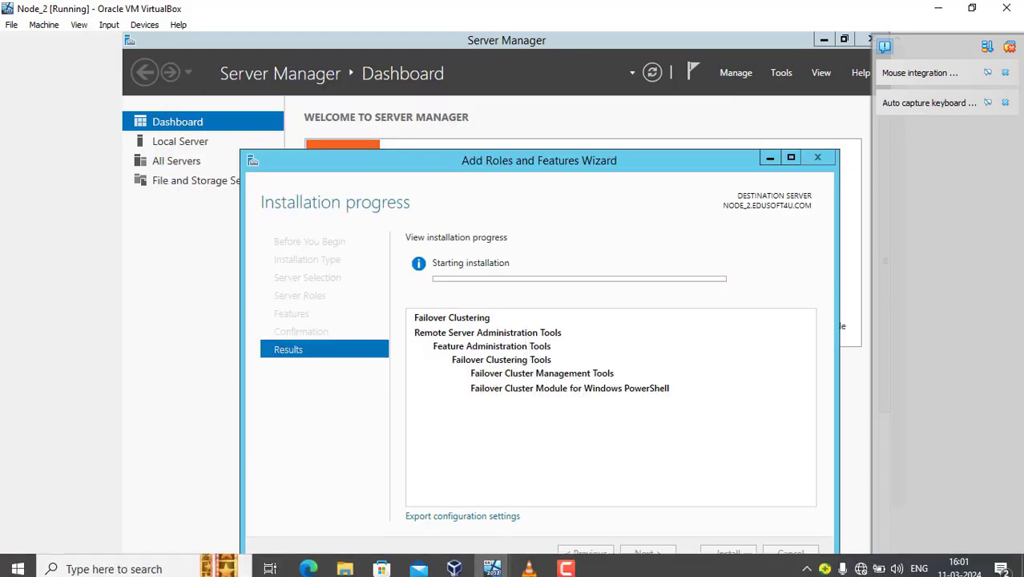
mouse_move(492, 564)
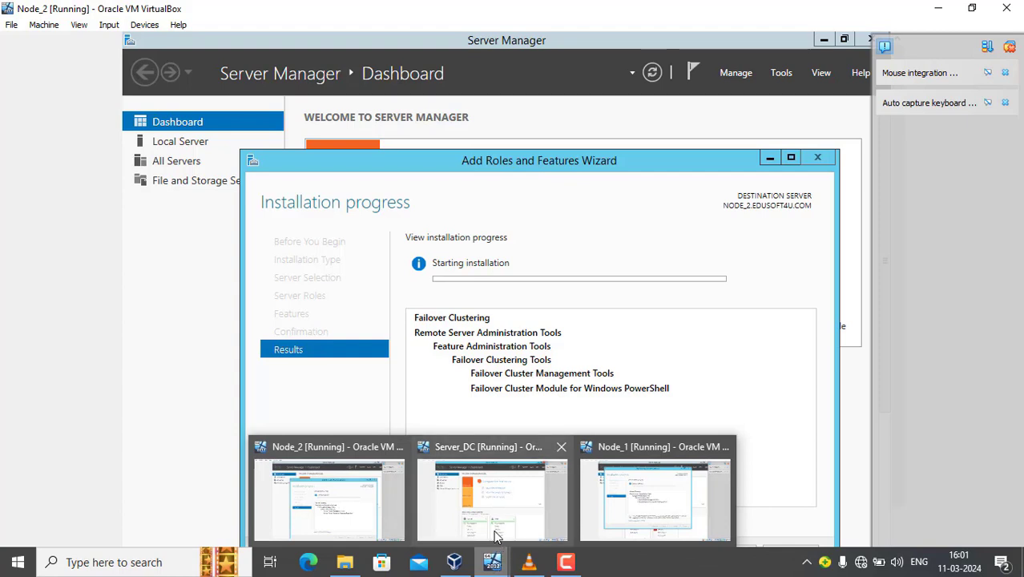
mouse_move(494, 533)
mouse_move(611, 455)
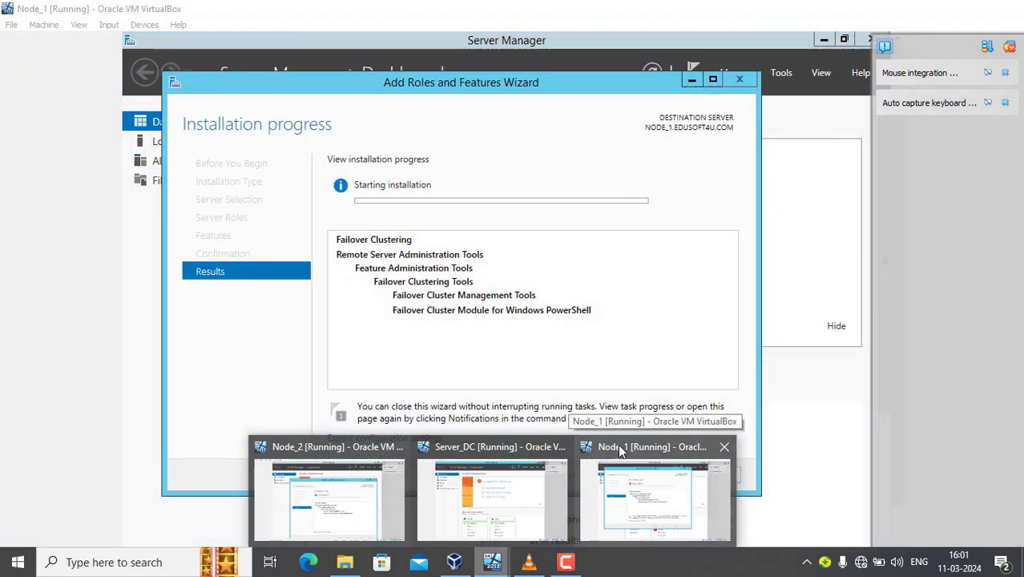
click(618, 444)
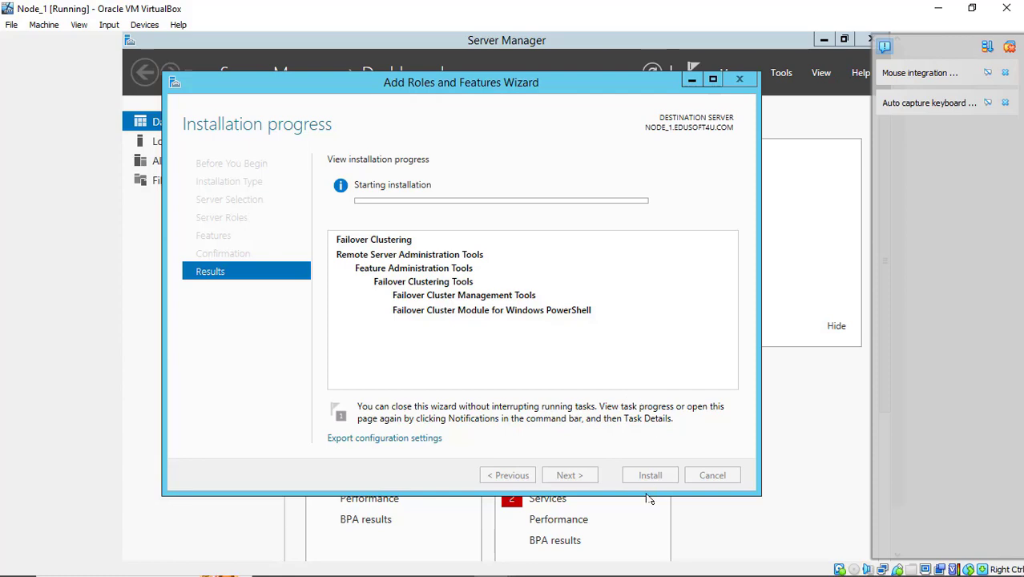
mouse_move(597, 569)
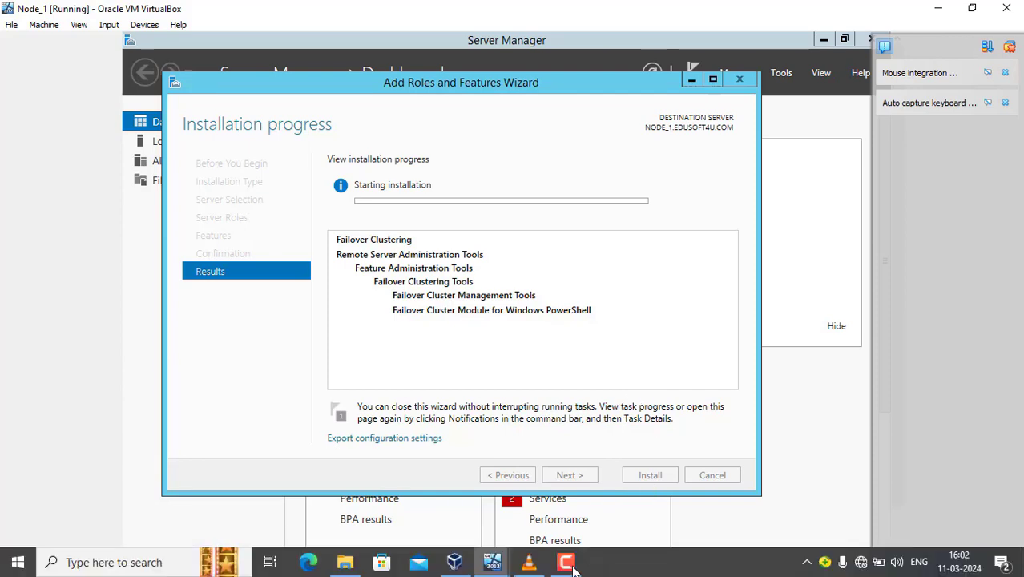
click(568, 563)
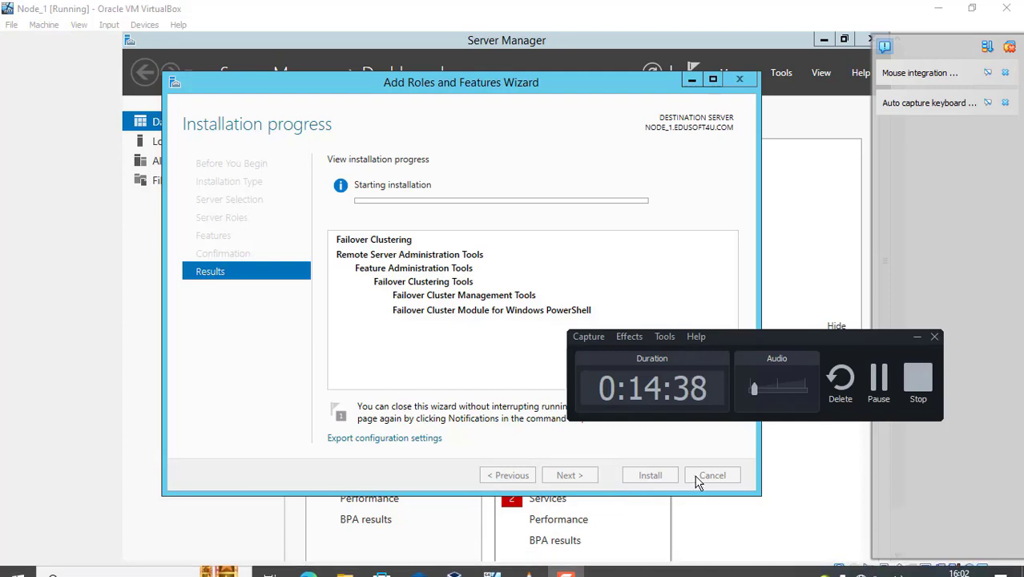
click(880, 381)
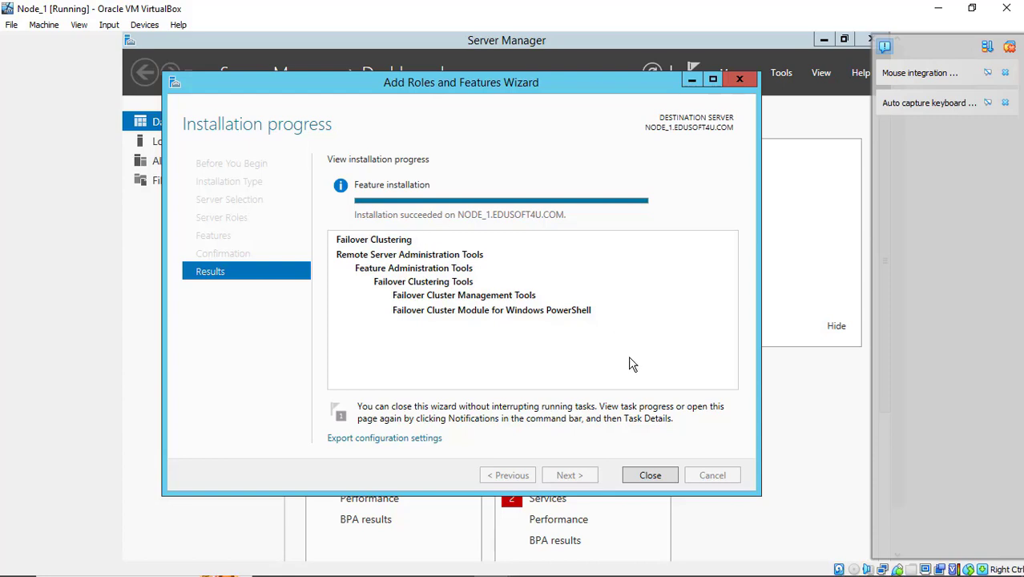
Close the completed Failover Clustering installation wizard on Node_1, keeping the virtual machine running.
click(649, 476)
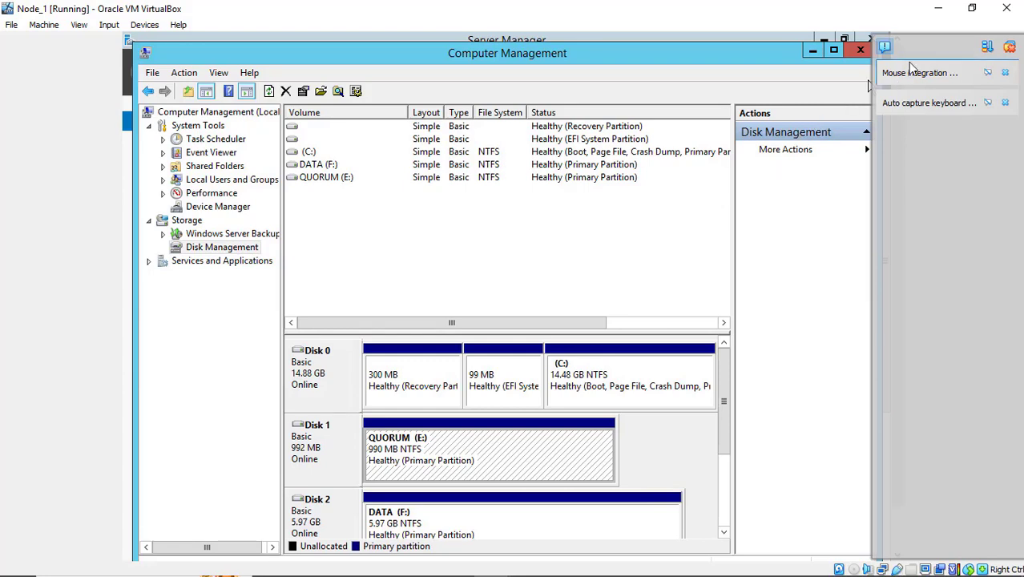
click(1006, 9)
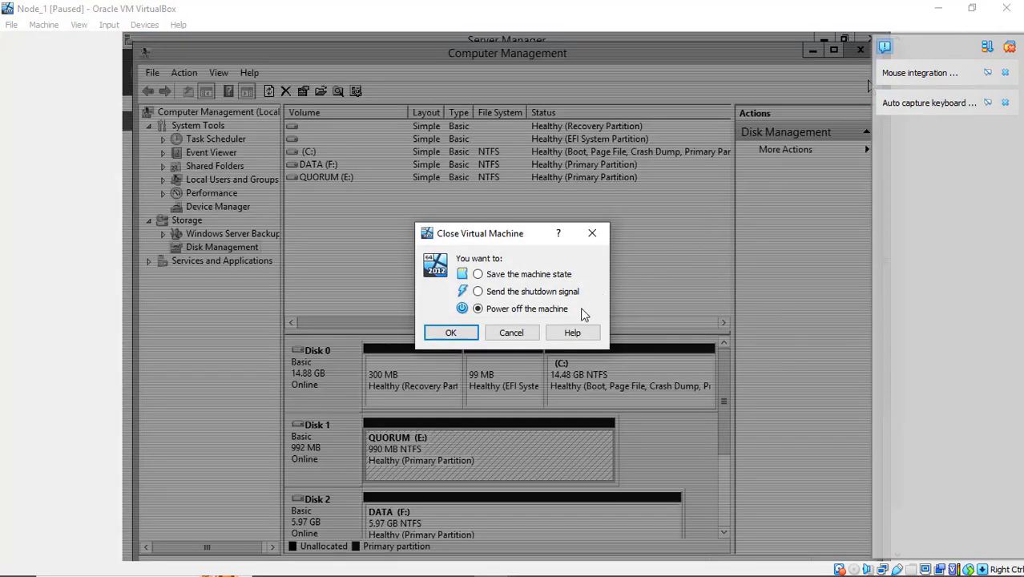
click(531, 336)
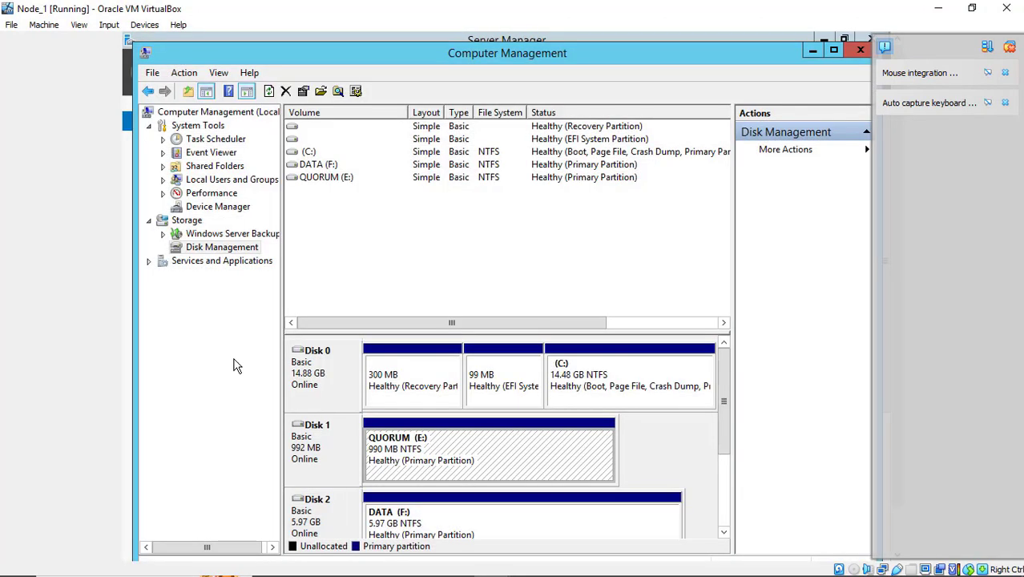
Switch the Node_1 virtual machine to full-screen mode and restart its server with the reason Other (Unplanned).
key(Control_R+f)
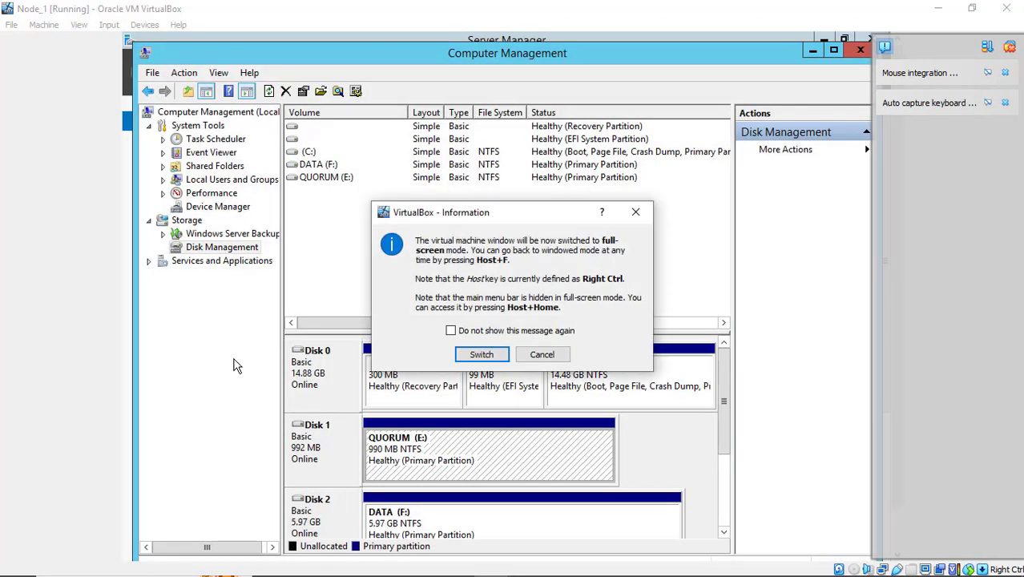
key(Return)
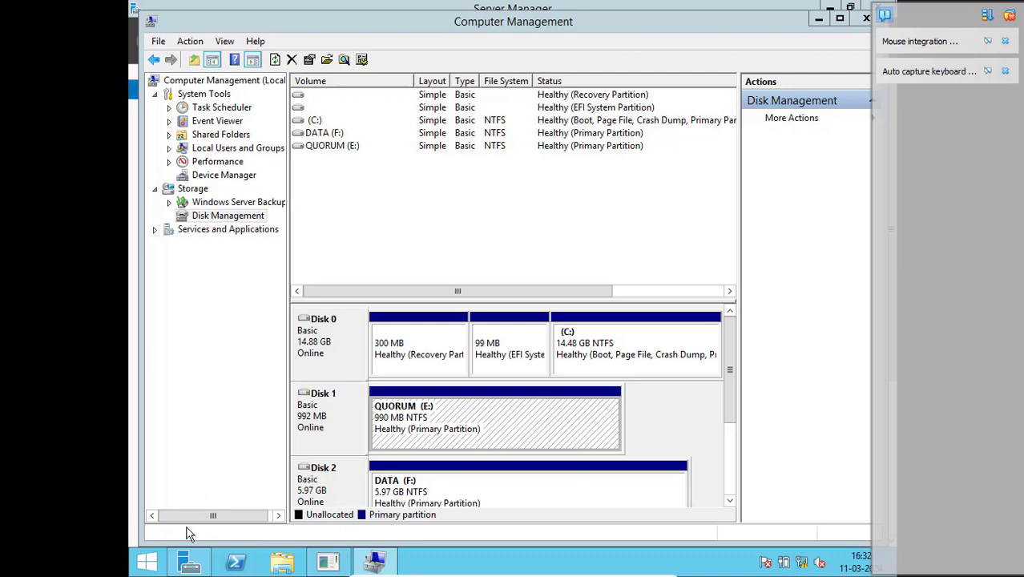
click(143, 565)
right_click(142, 565)
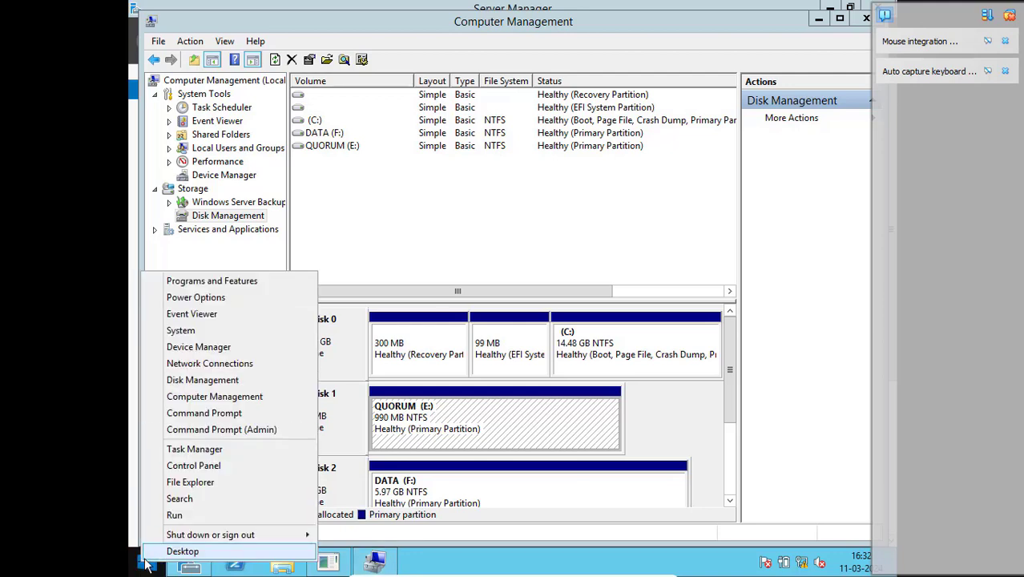
mouse_move(228, 541)
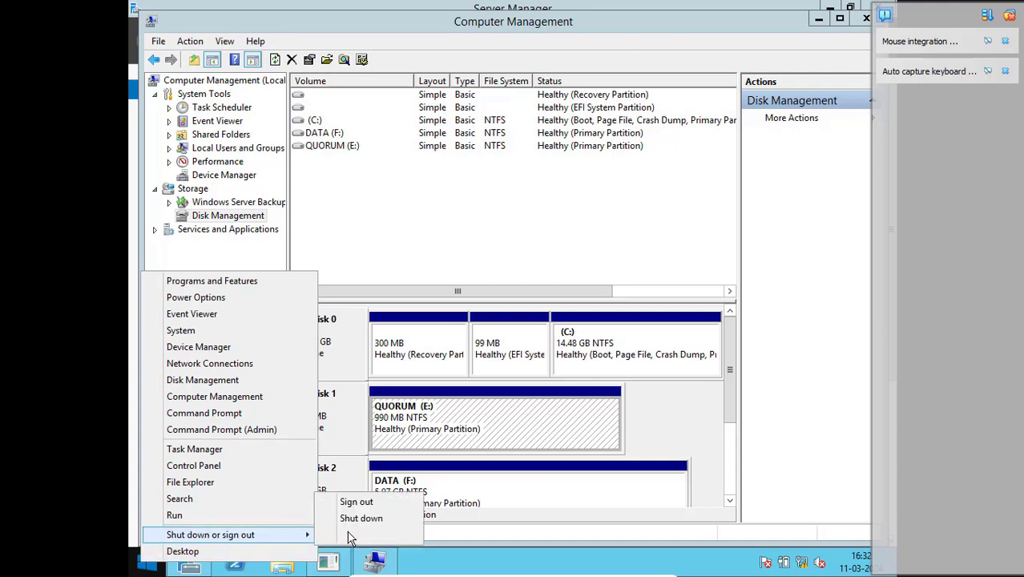
click(354, 535)
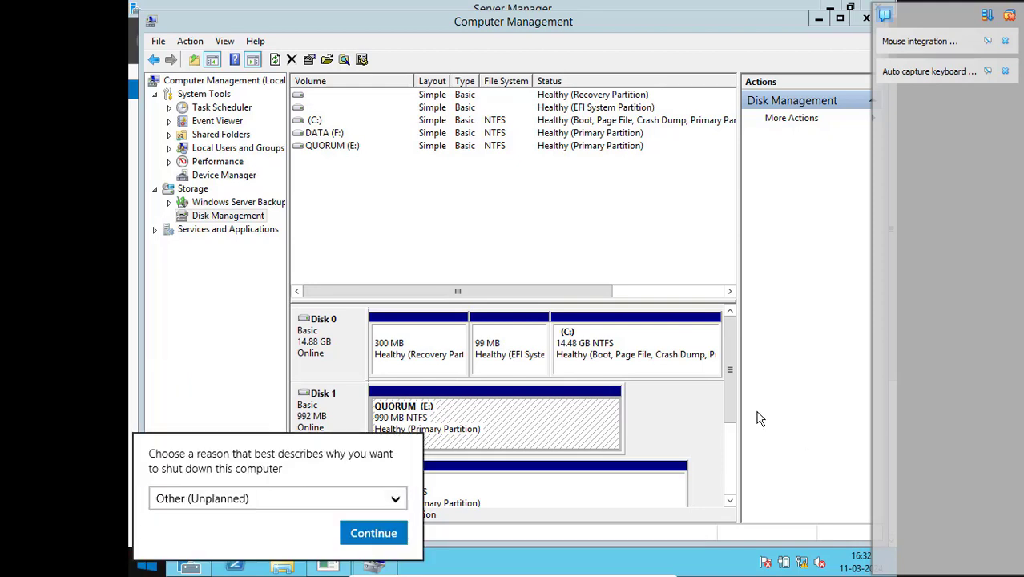
click(383, 534)
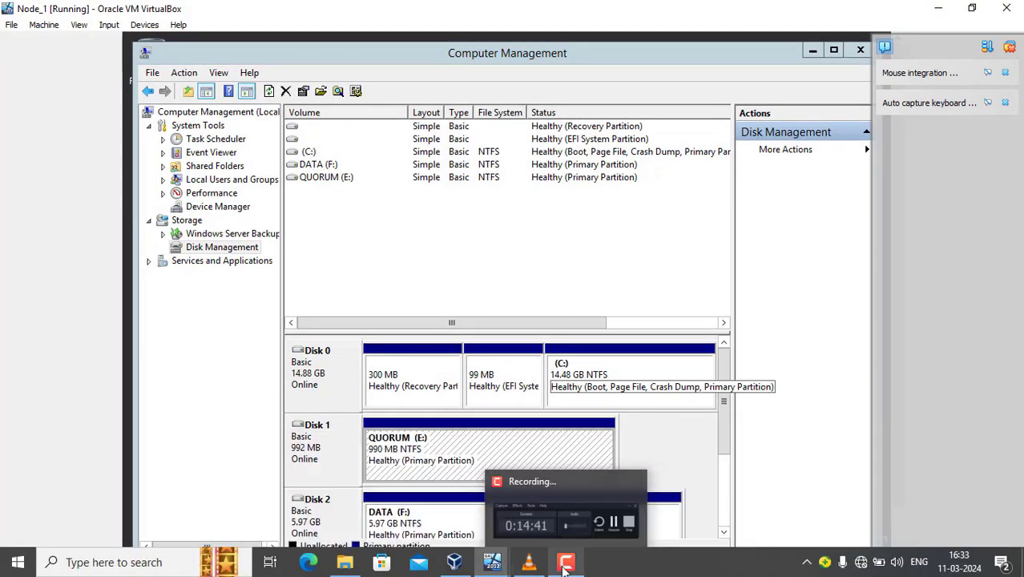
click(564, 568)
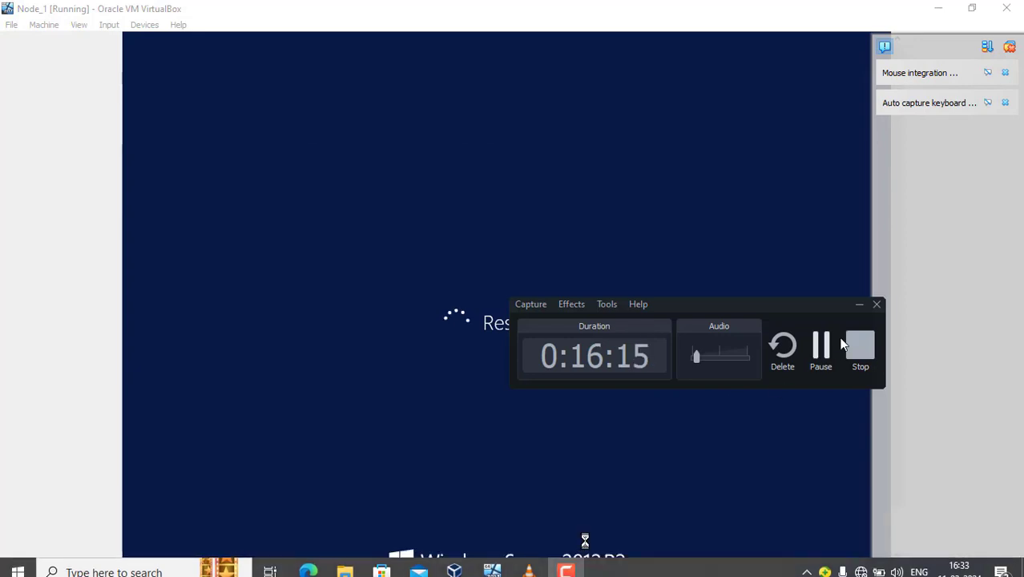
click(822, 348)
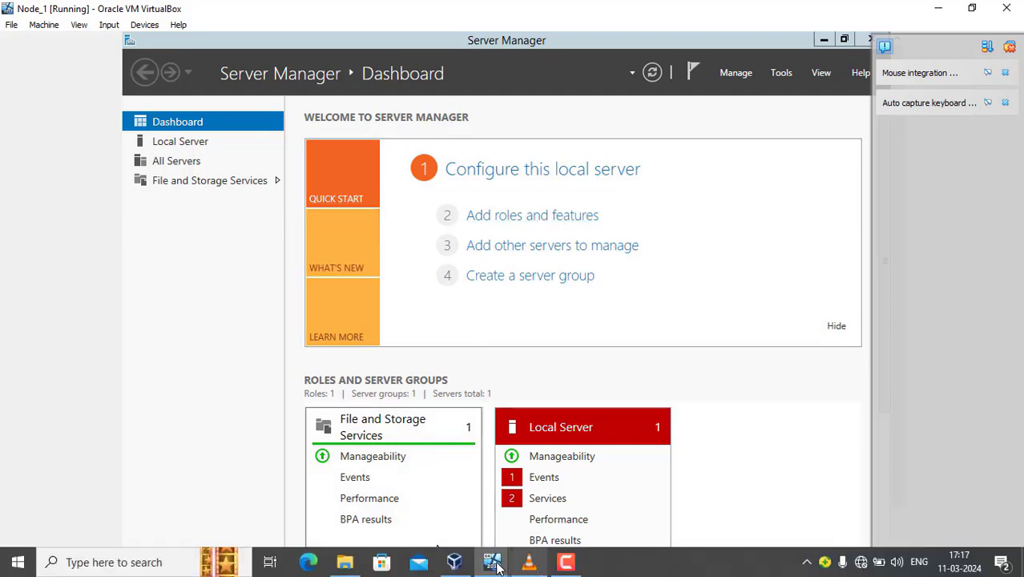
Check Node_2's Server Manager tools for Failover Cluster Manager and return to the Node_1 virtual machine.
mouse_move(493, 560)
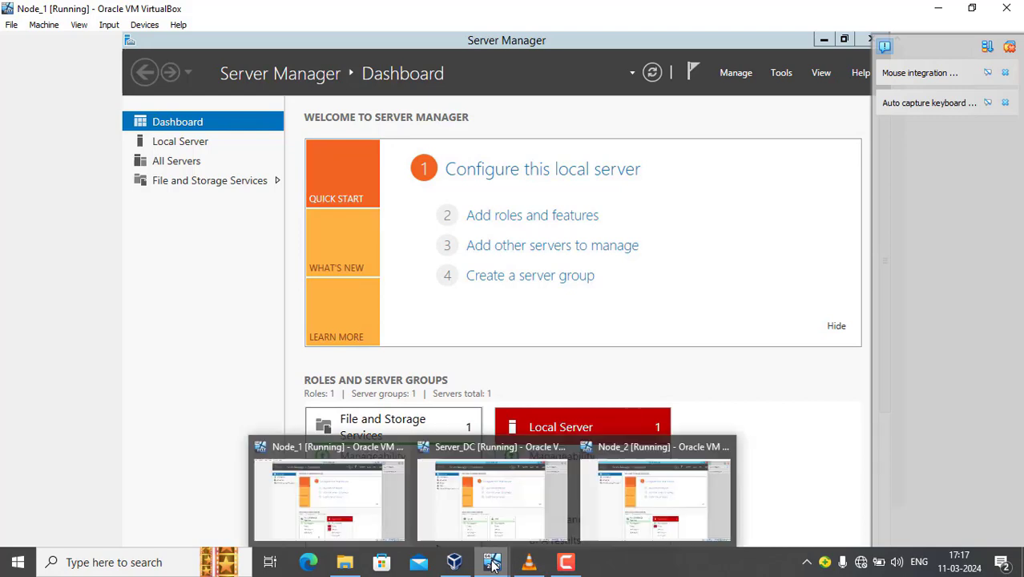
click(601, 512)
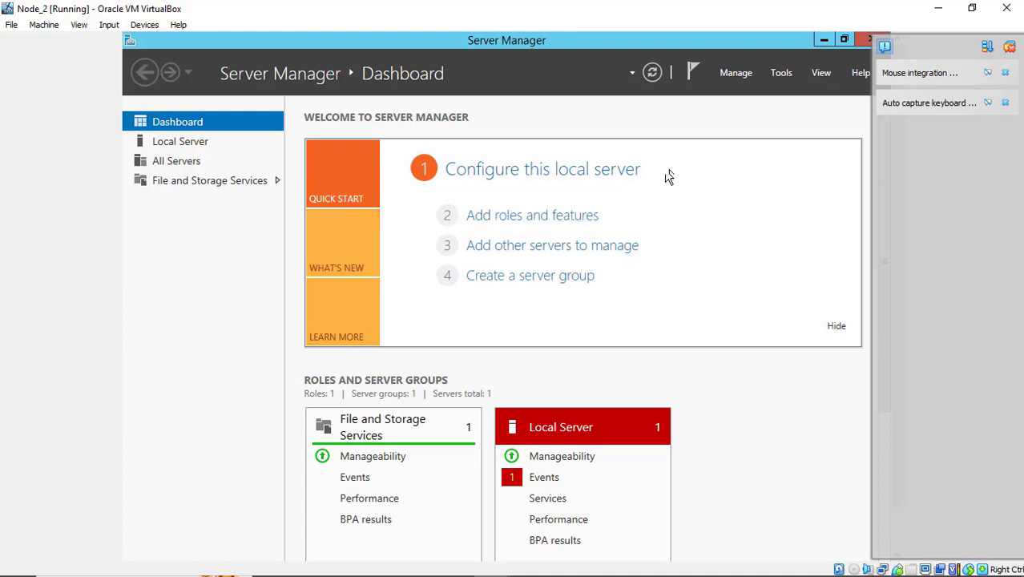
click(781, 74)
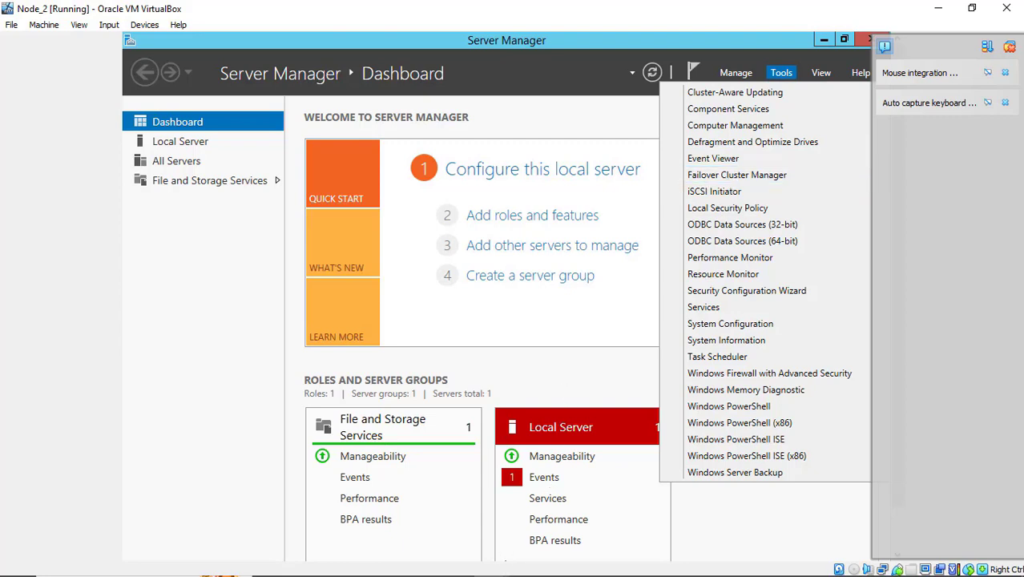
mouse_move(495, 571)
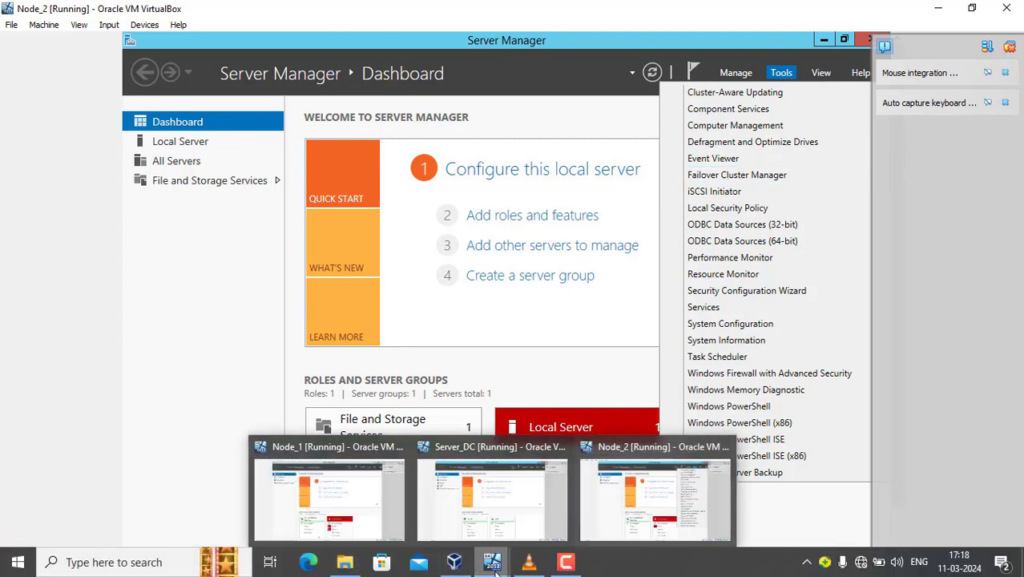
click(354, 498)
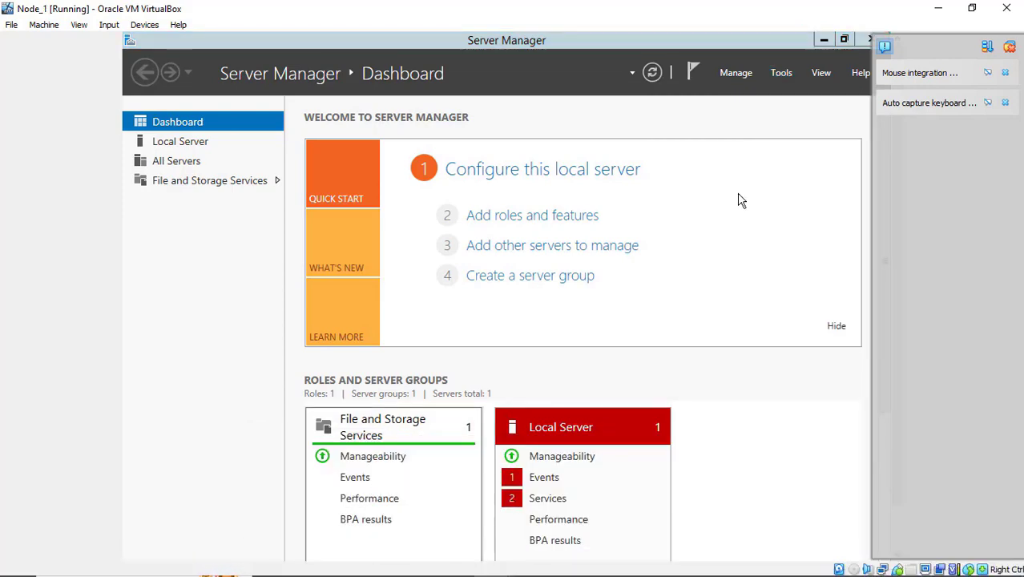
Open Failover Cluster Manager on Node_1 and start validating a configuration, proceeding to the server selection.
click(783, 73)
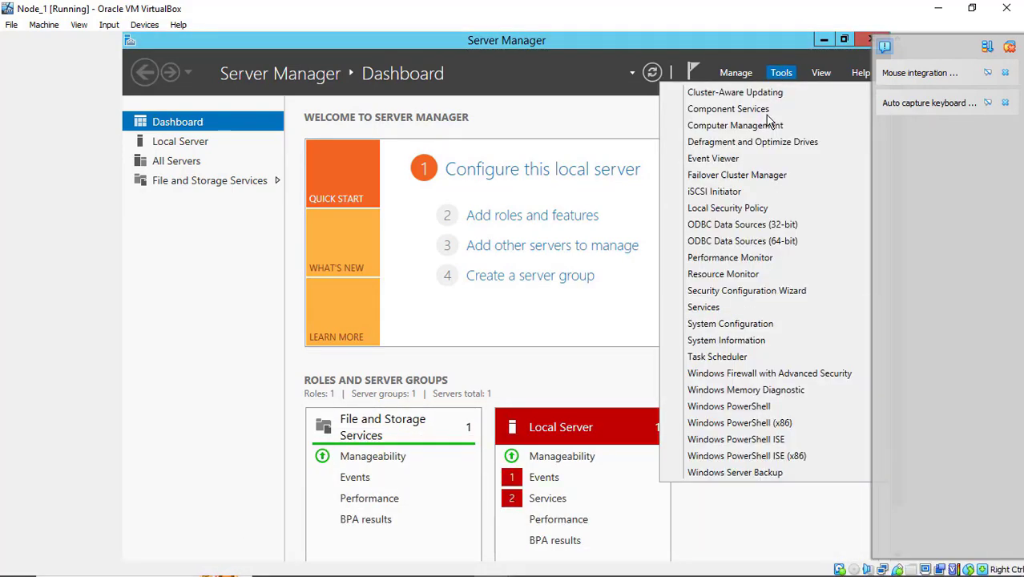
click(766, 177)
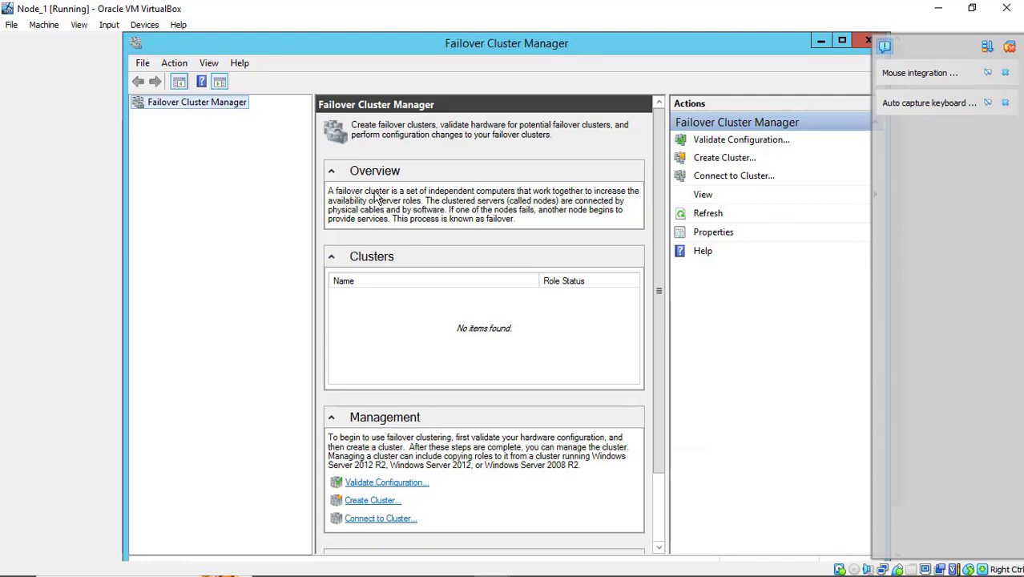
click(404, 490)
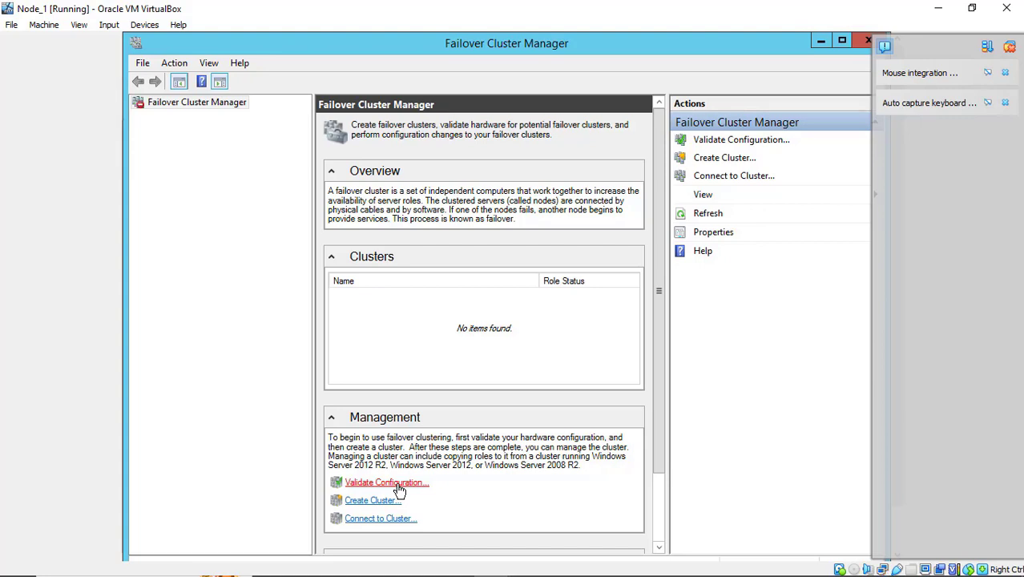
click(397, 485)
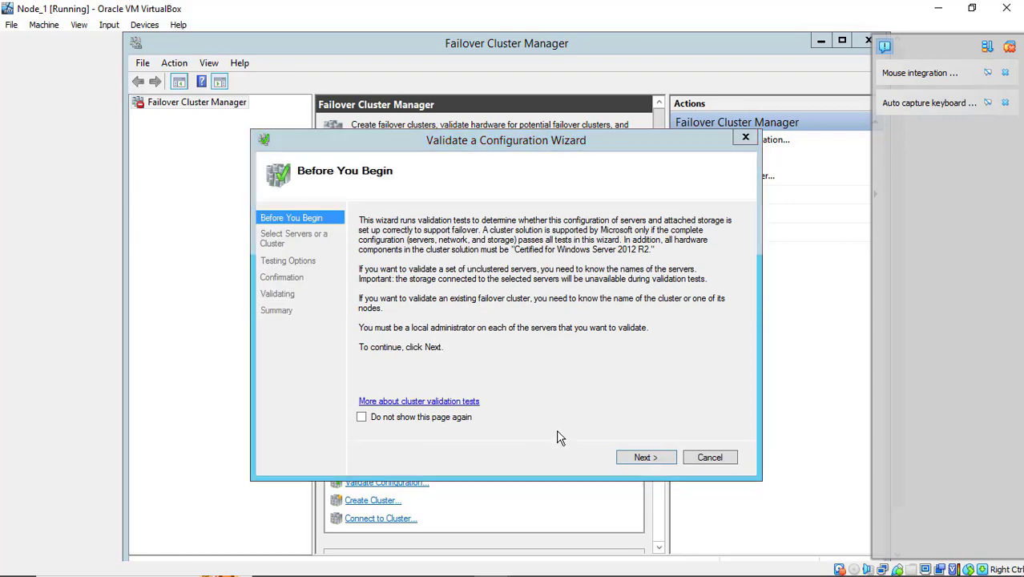
click(638, 453)
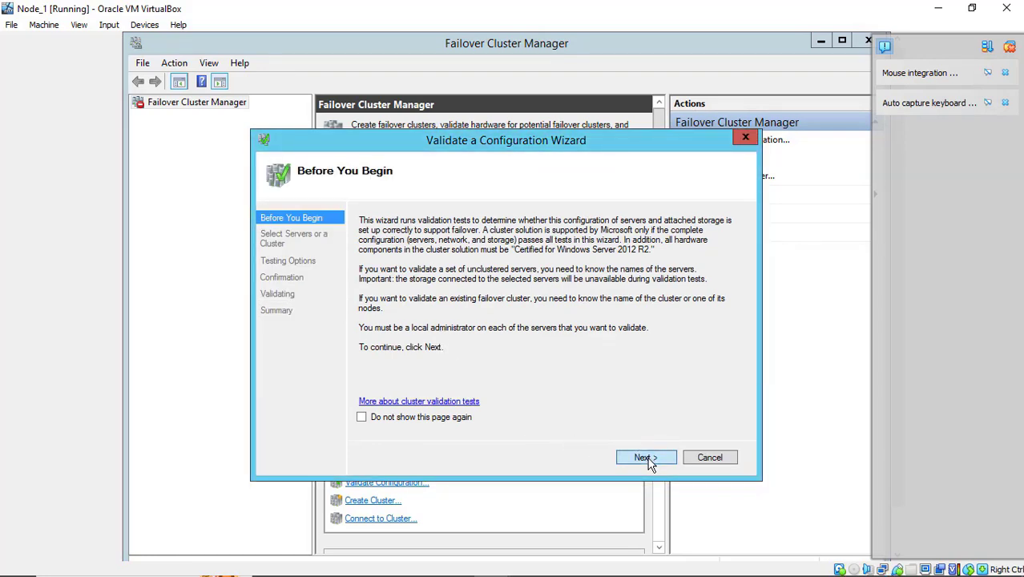
click(649, 461)
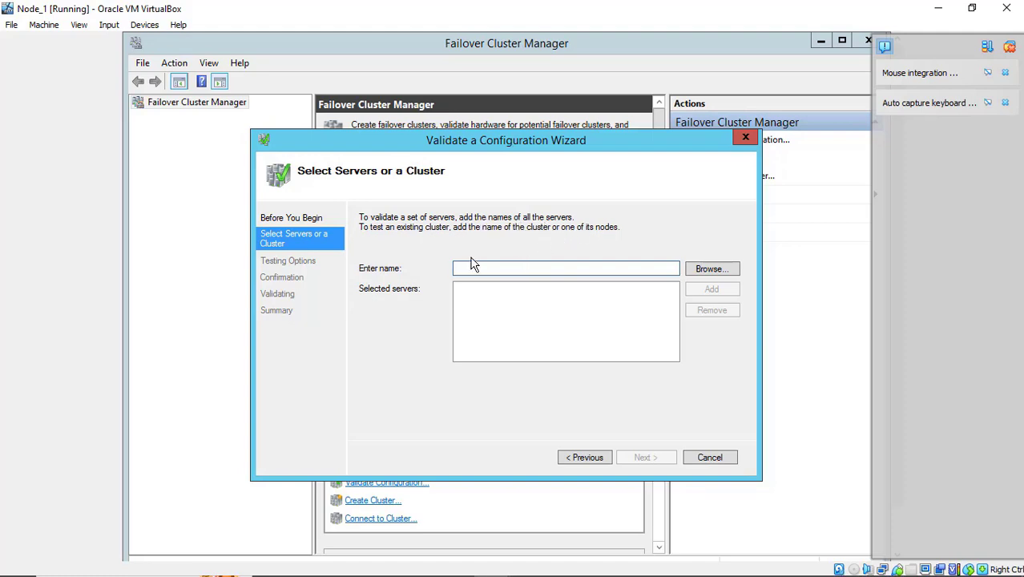
click(709, 271)
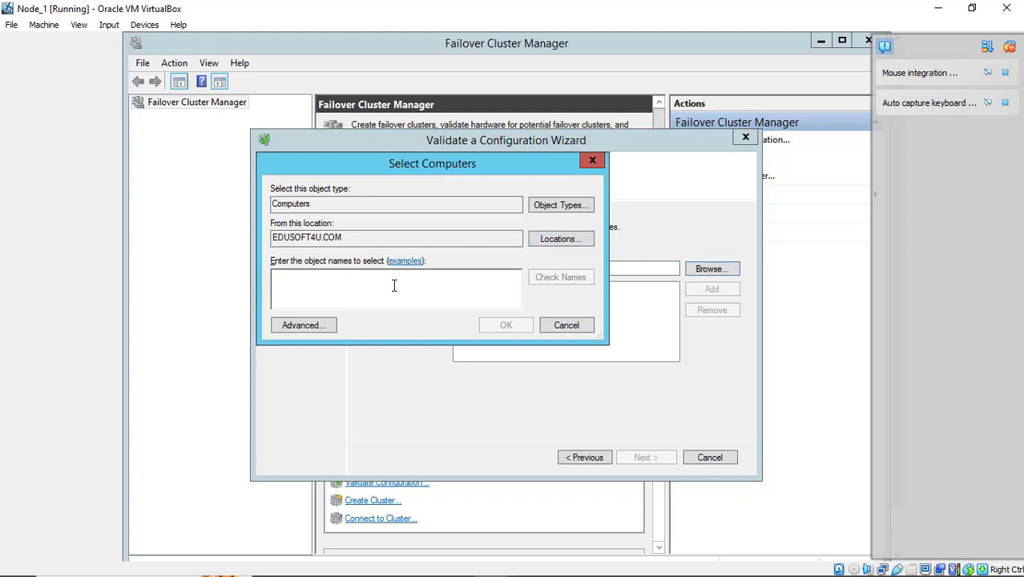
click(318, 327)
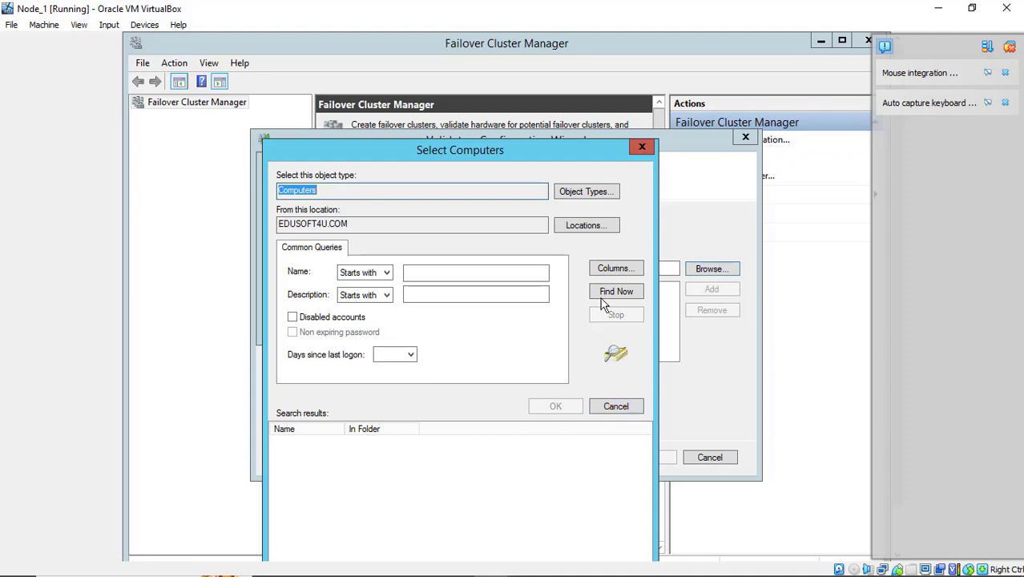
click(619, 406)
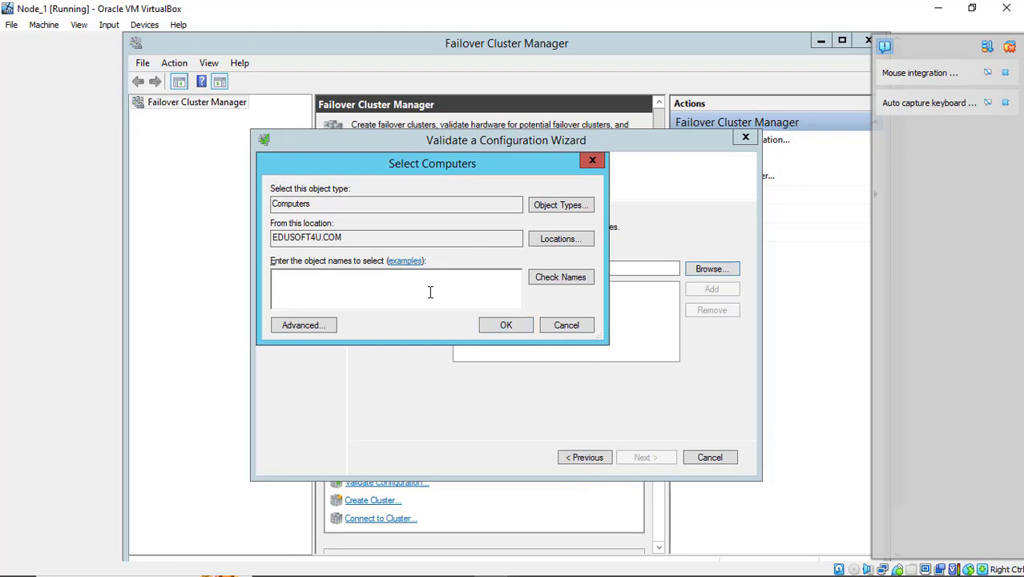
click(563, 324)
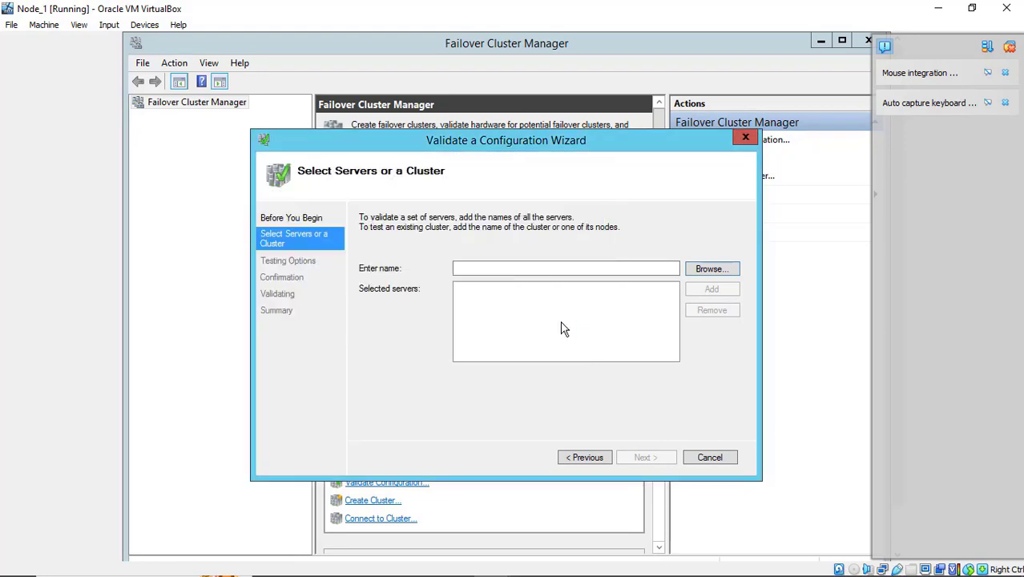
Add Node_1 and NODE_2 by name to the servers being validated and proceed to the testing options.
click(501, 267)
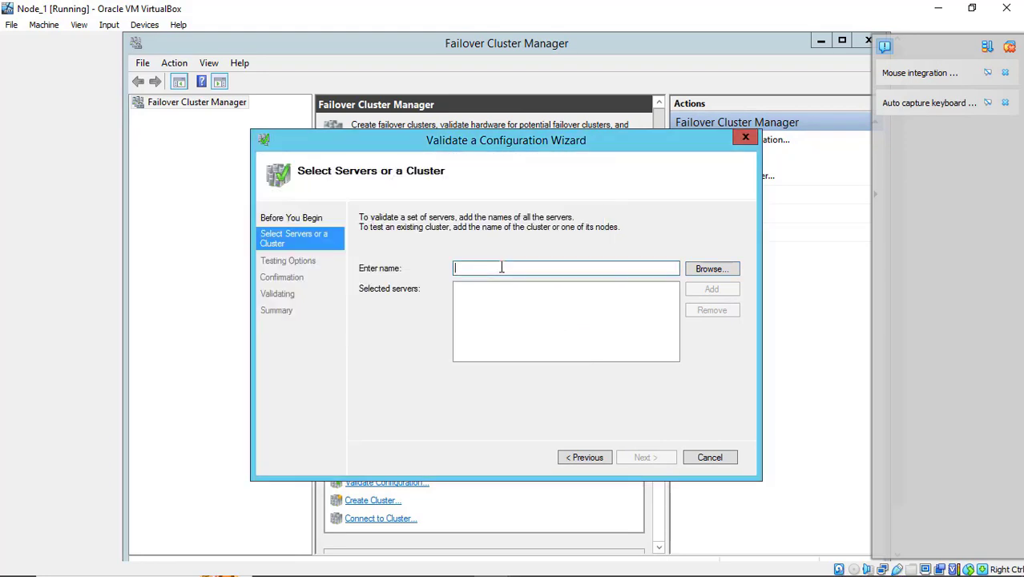
text(Node_1)
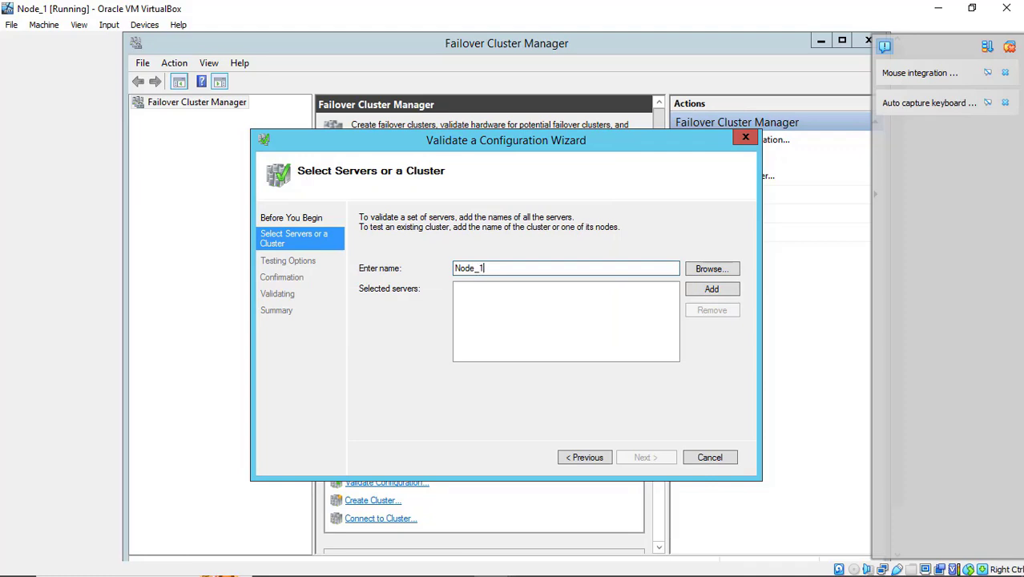
click(710, 293)
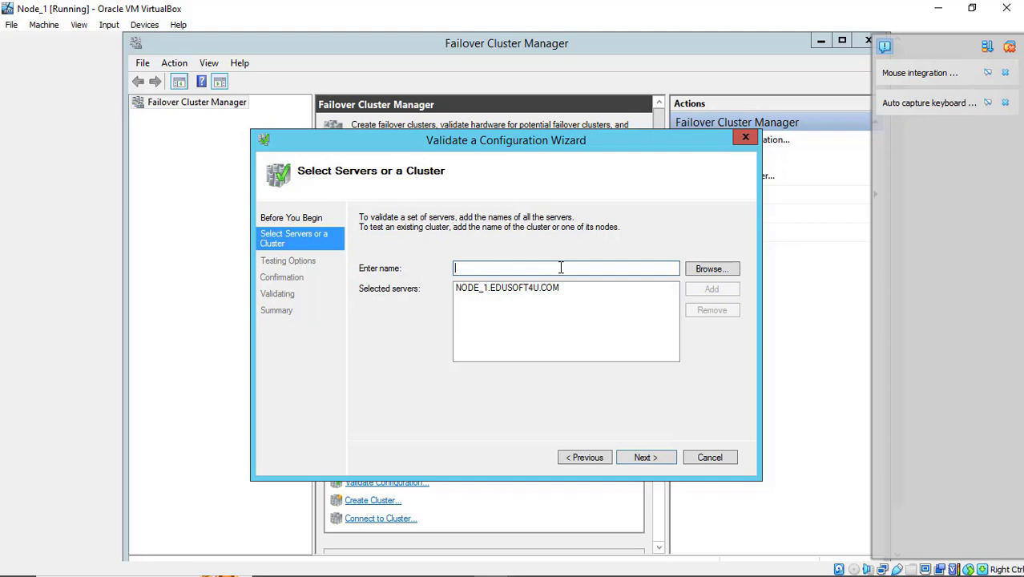
text(NO)
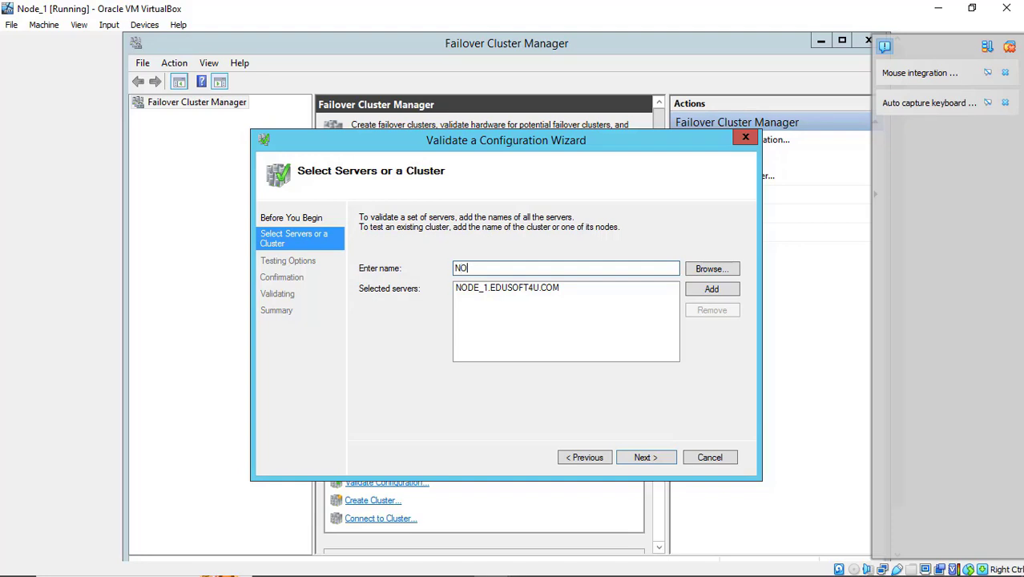
text(DE_2)
click(707, 291)
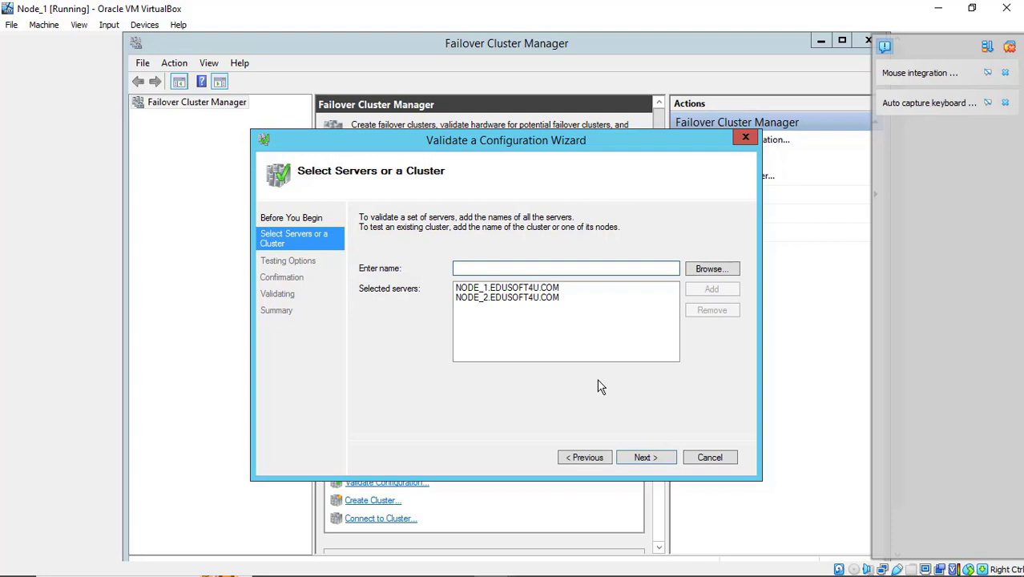
click(646, 457)
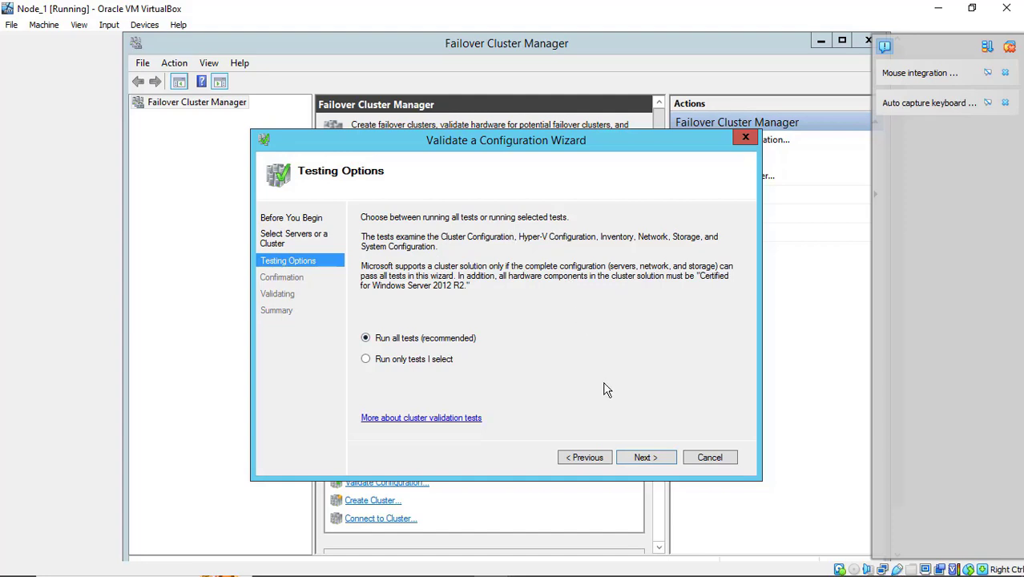
Accept running all recommended validation tests and review the servers and tests listed for confirmation.
click(649, 463)
key(Return)
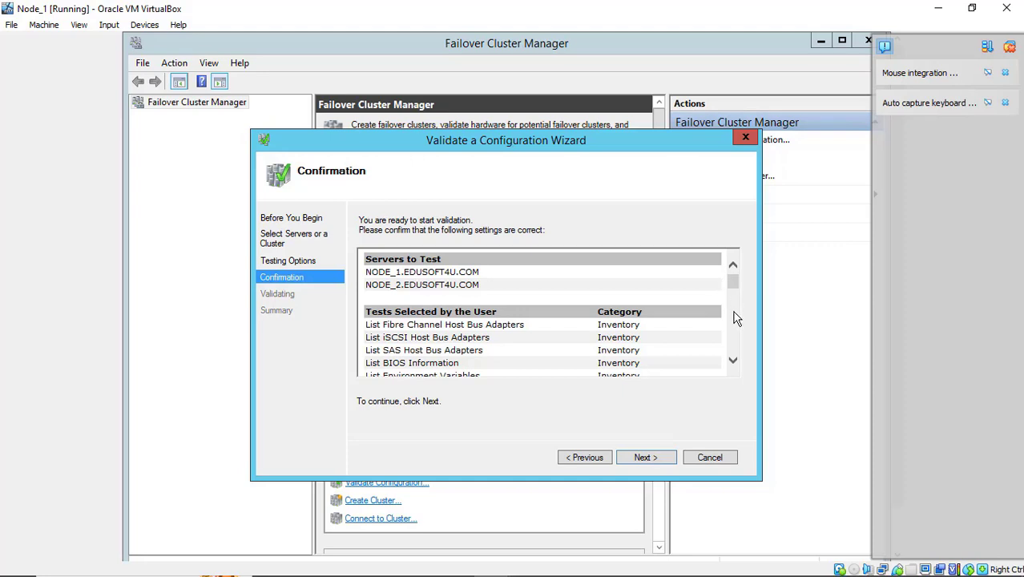
scroll(734, 362, down, 3)
scroll(734, 362, down, 3)
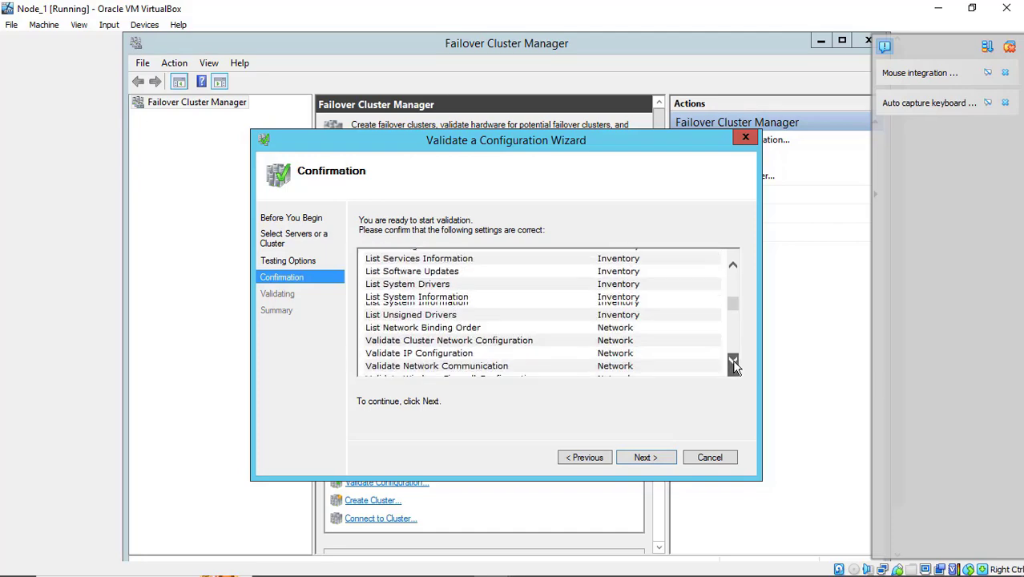
scroll(734, 362, down, 6)
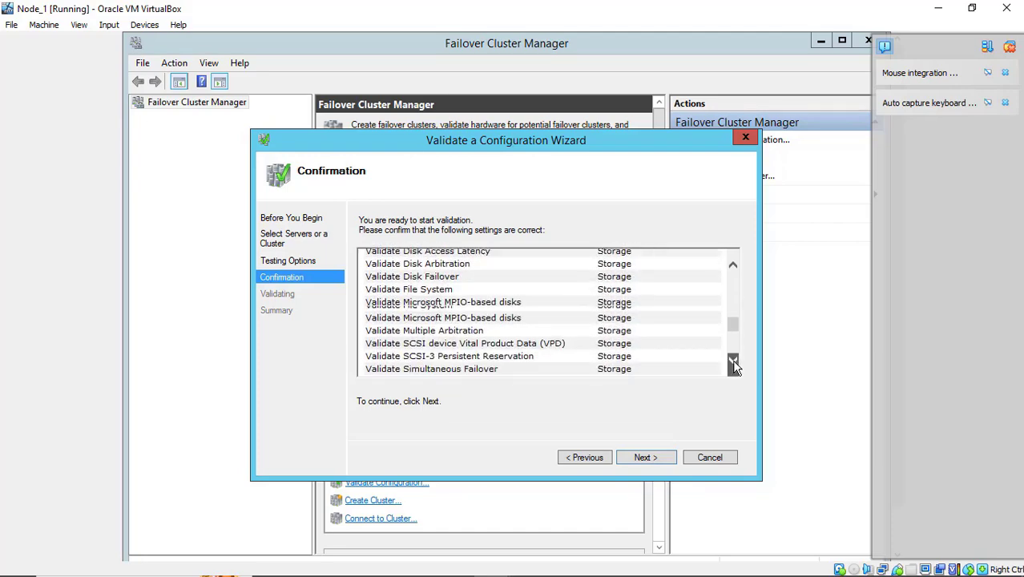
Review the remaining tests listed for confirmation, start the validation run on both nodes and check its progress.
scroll(734, 362, down, 1)
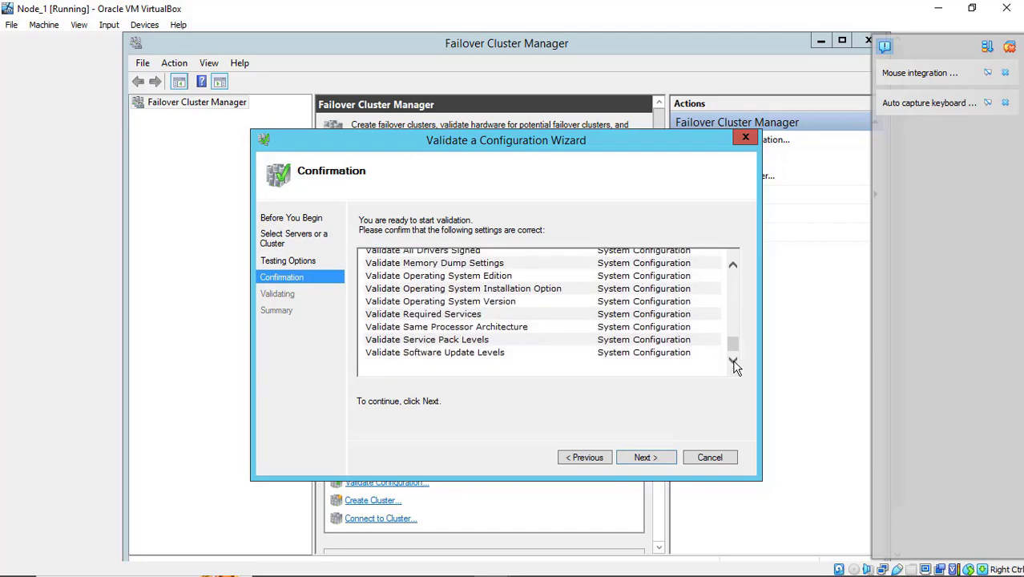
click(649, 458)
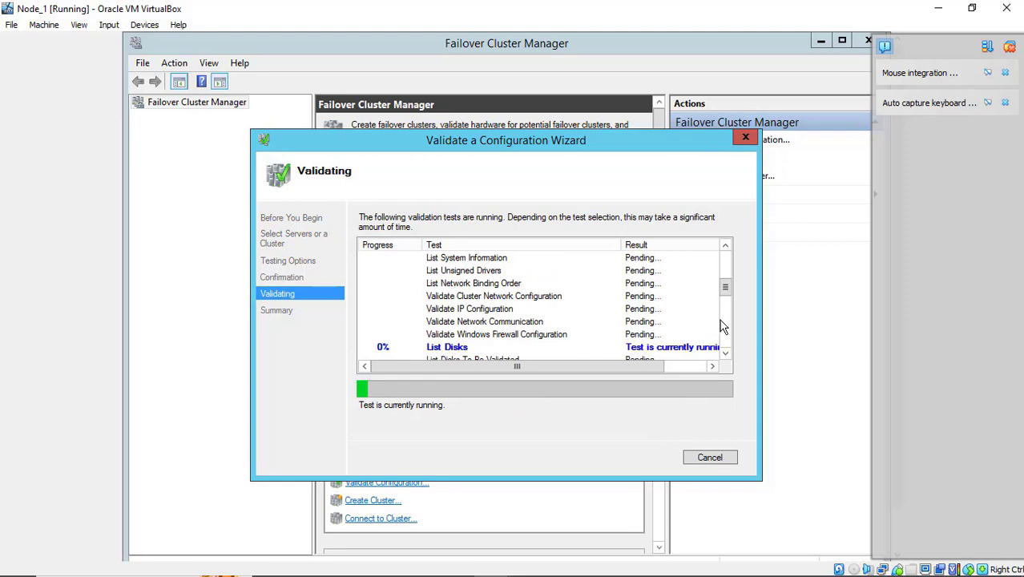
drag(725, 287, 733, 257)
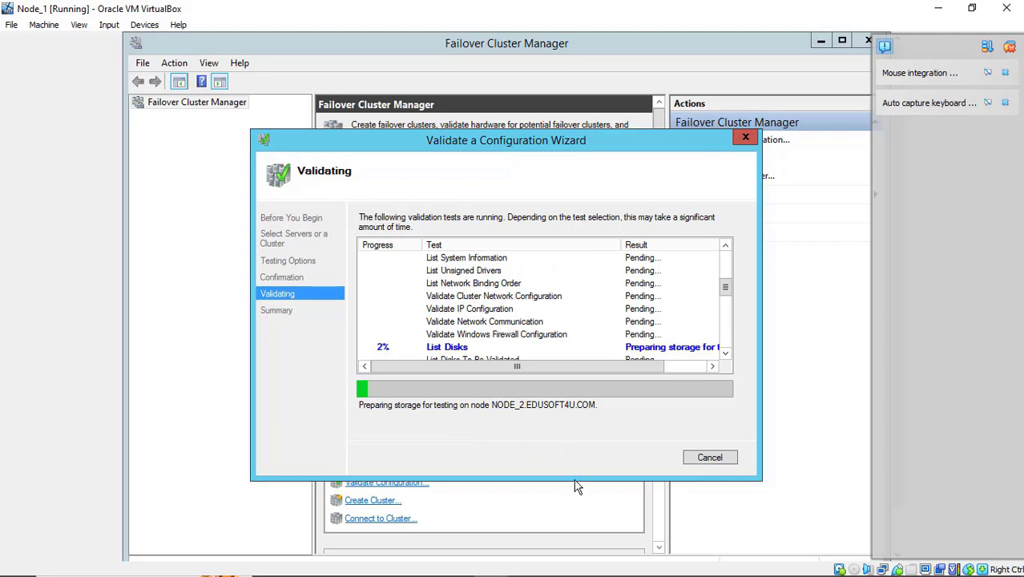
mouse_move(593, 571)
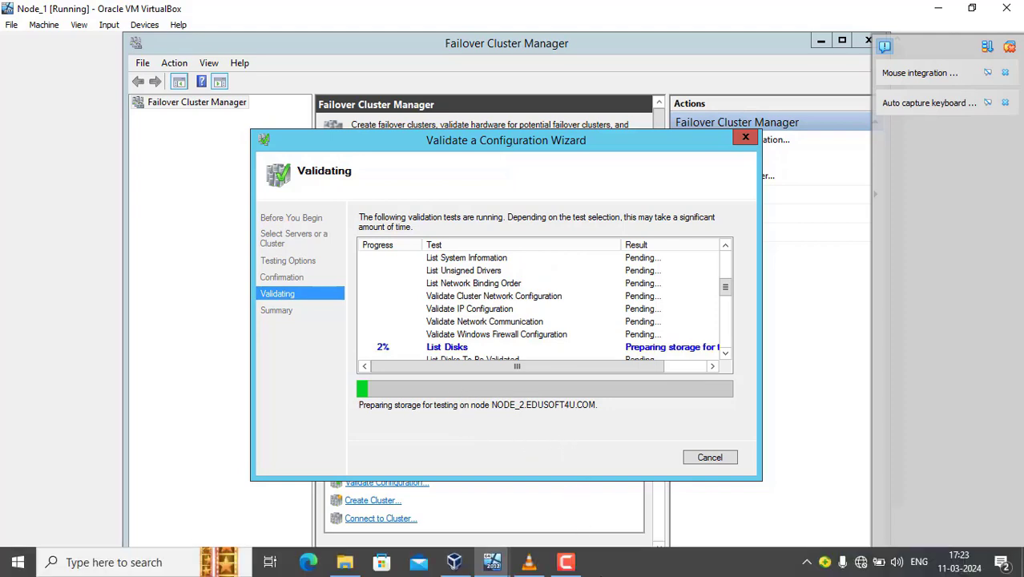
click(566, 562)
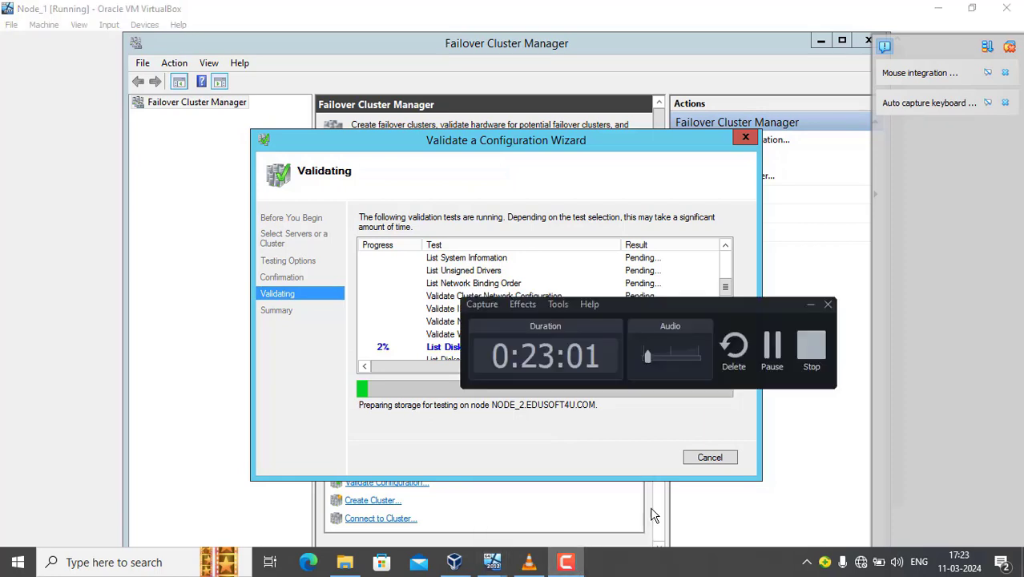
click(770, 351)
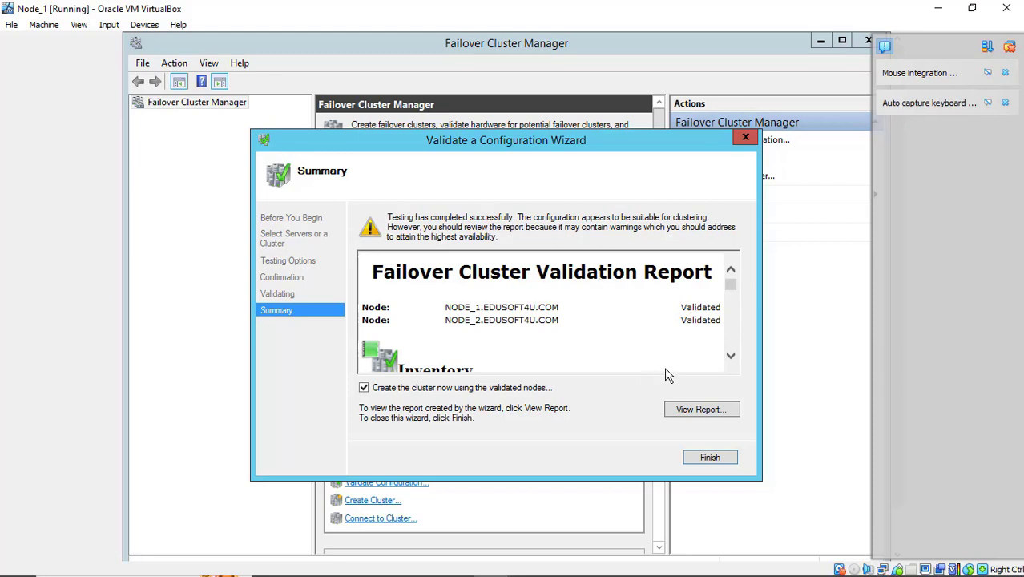
Review the validation summary results and open the full validation report, dismissing the Internet Explorer 11 setup.
scroll(731, 350, down, 3)
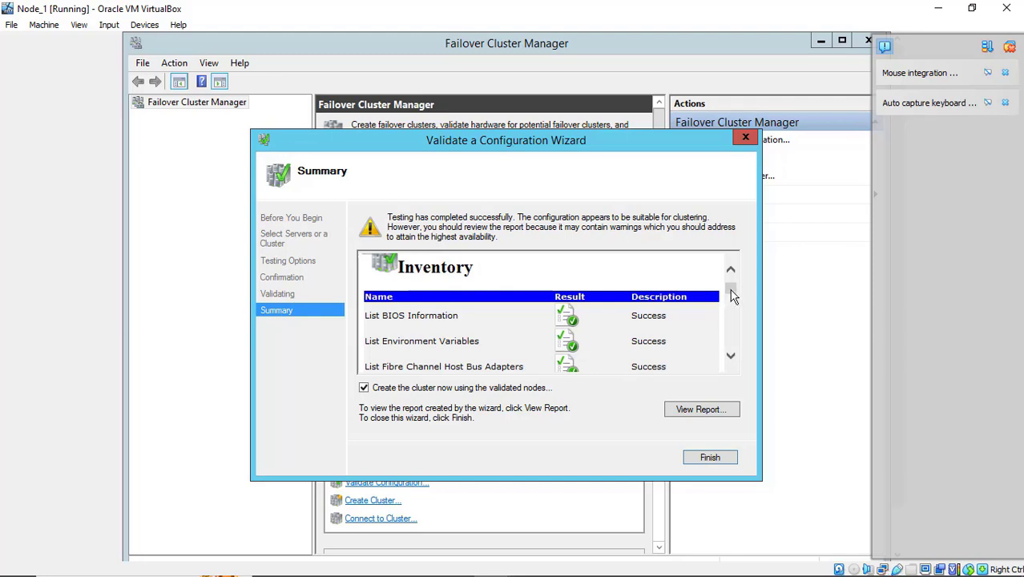
drag(731, 298, 734, 314)
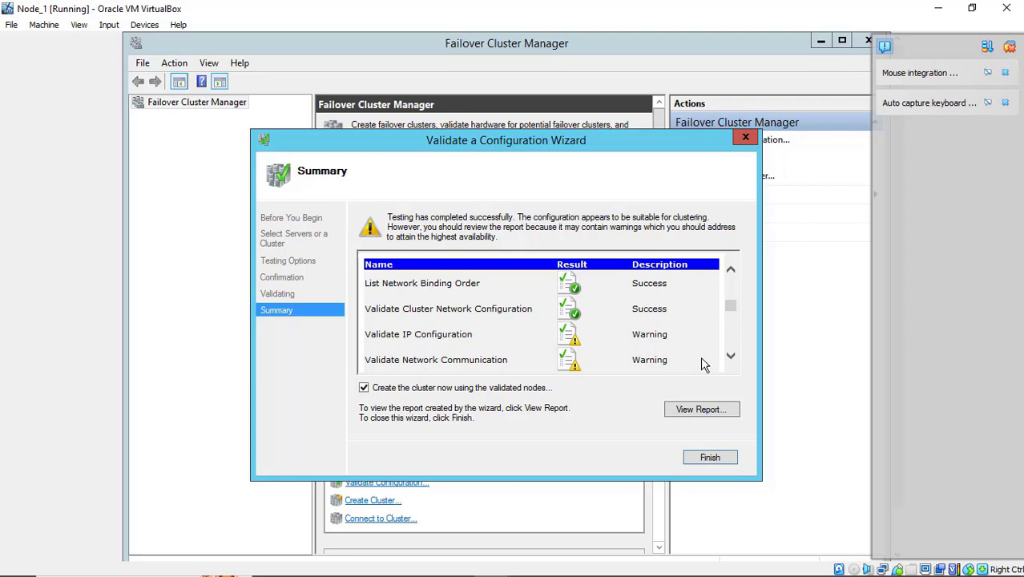
click(729, 358)
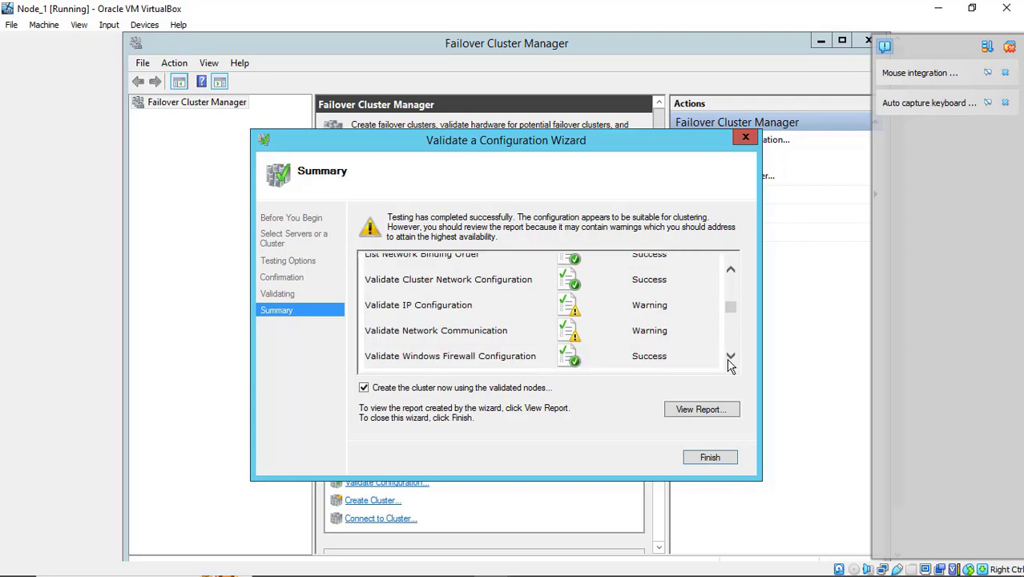
click(690, 412)
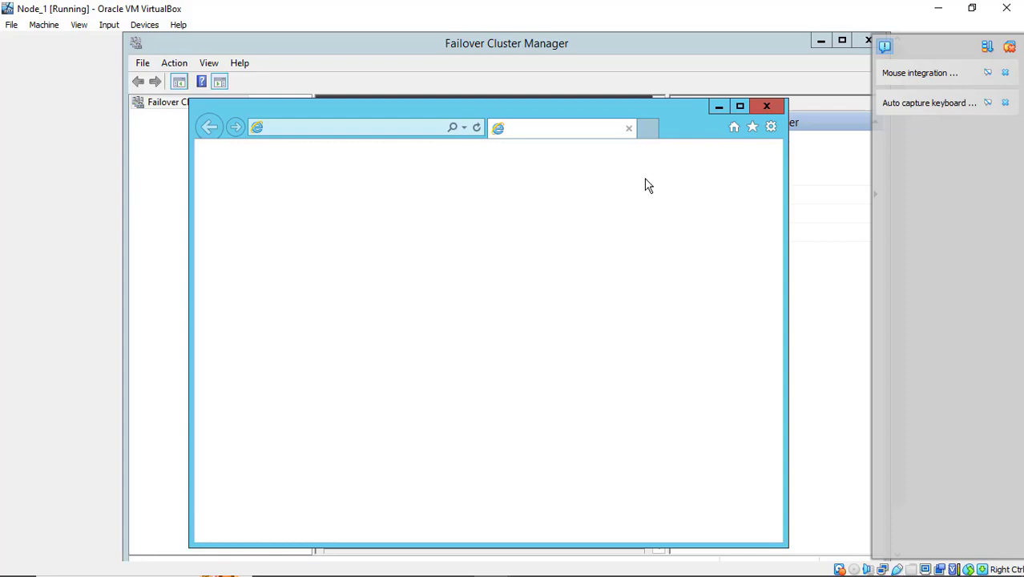
click(739, 106)
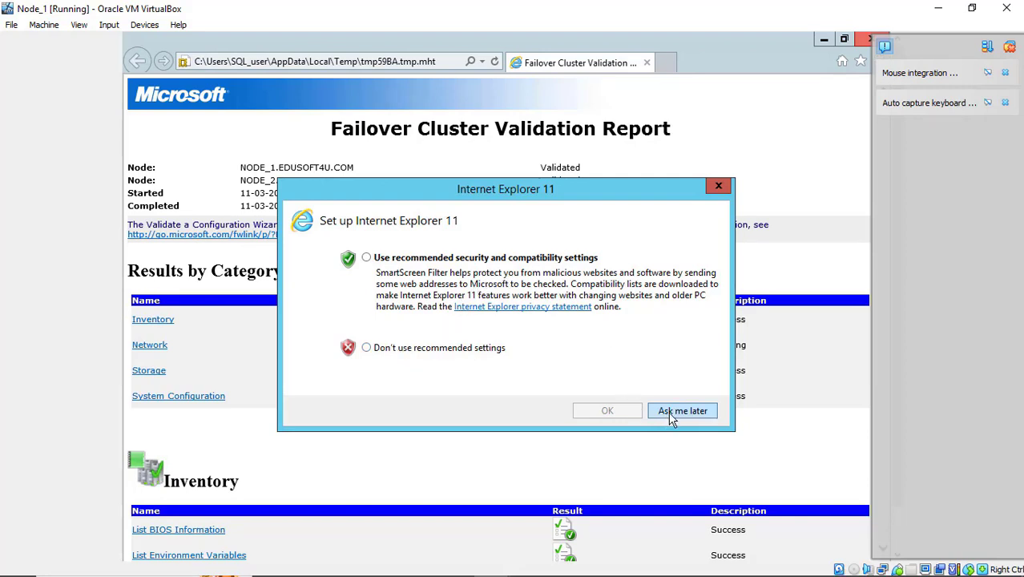
click(719, 187)
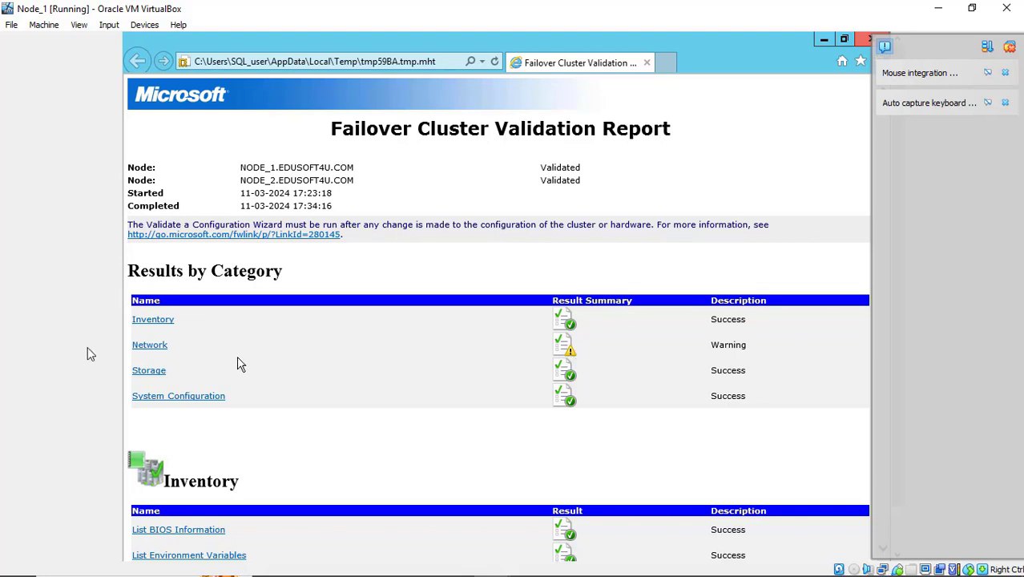
Open the report's Network results and examine the Validate IP Configuration details for both nodes' adapters.
click(149, 345)
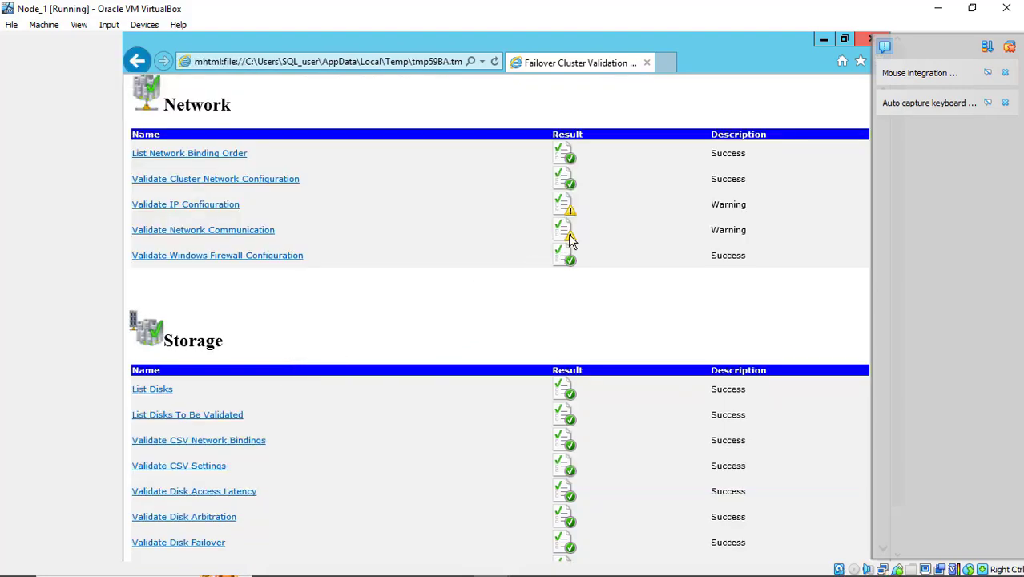
click(210, 204)
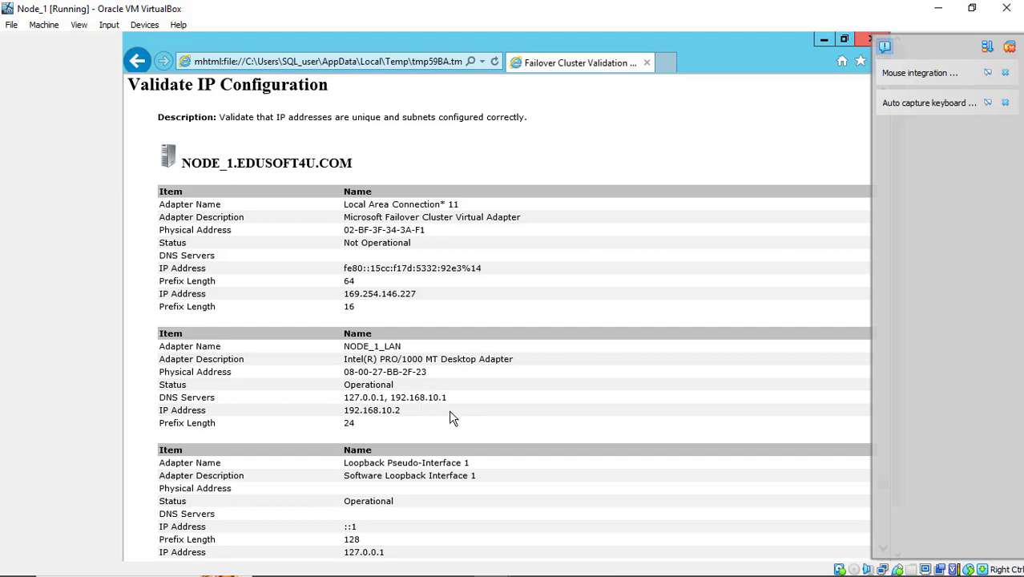
scroll(452, 418, down, 2)
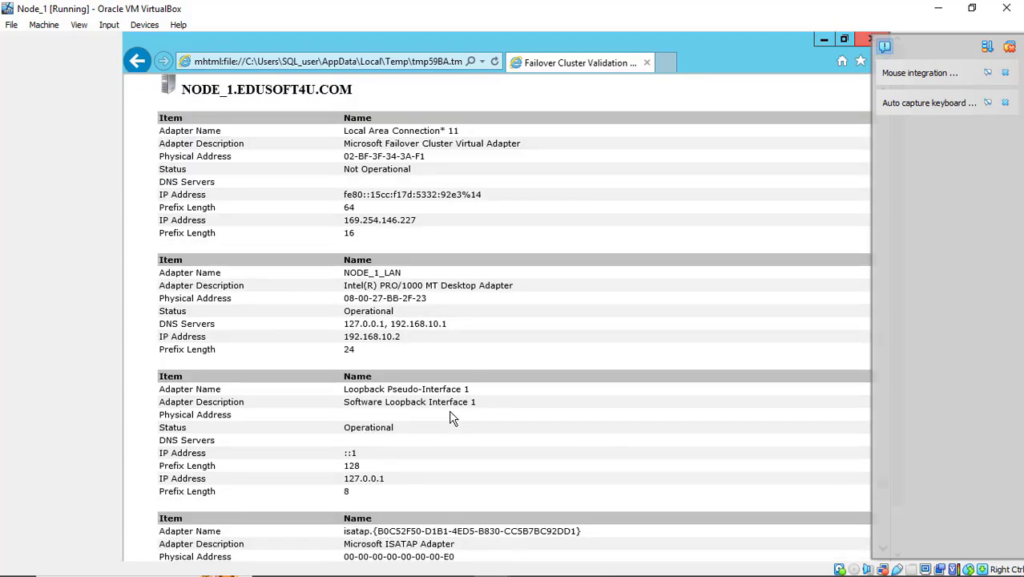
scroll(452, 418, down, 5)
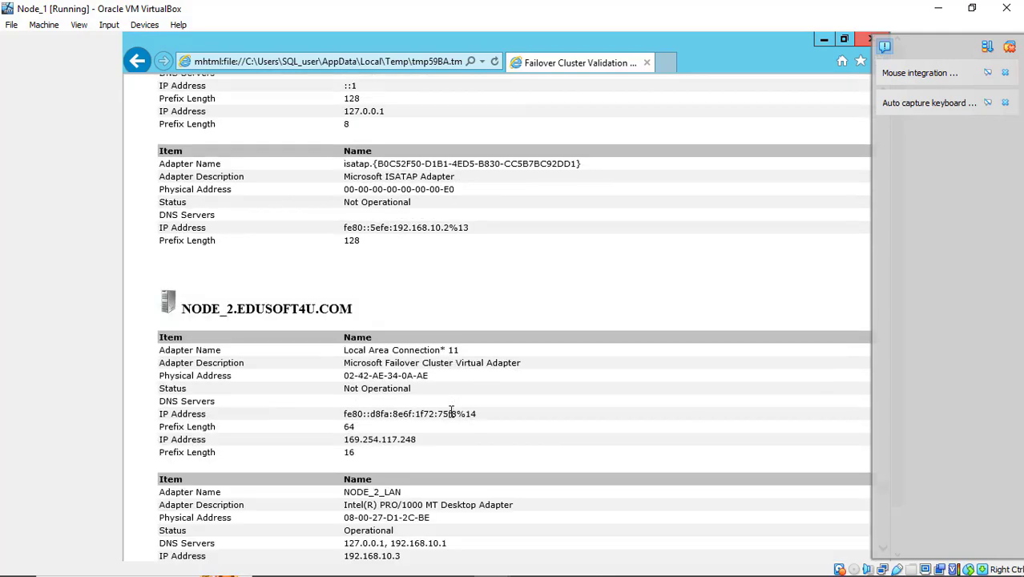
scroll(451, 411, down, 3)
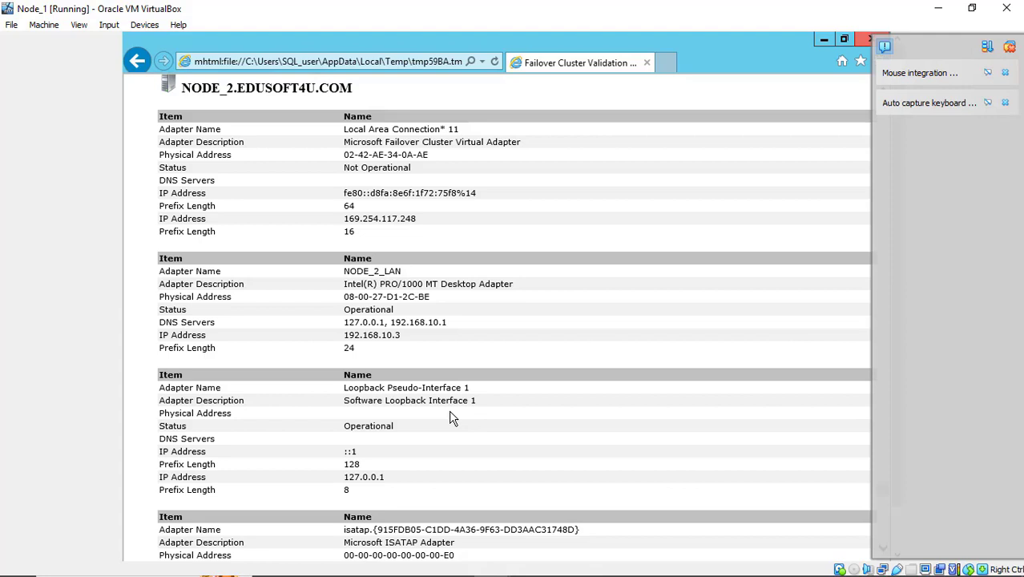
scroll(452, 418, down, 4)
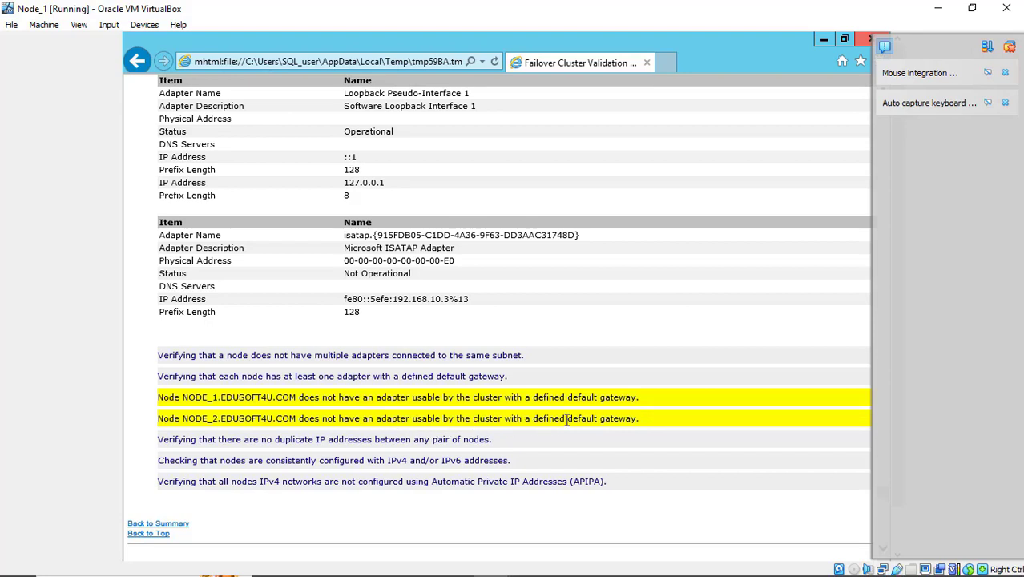
scroll(566, 419, down, 3)
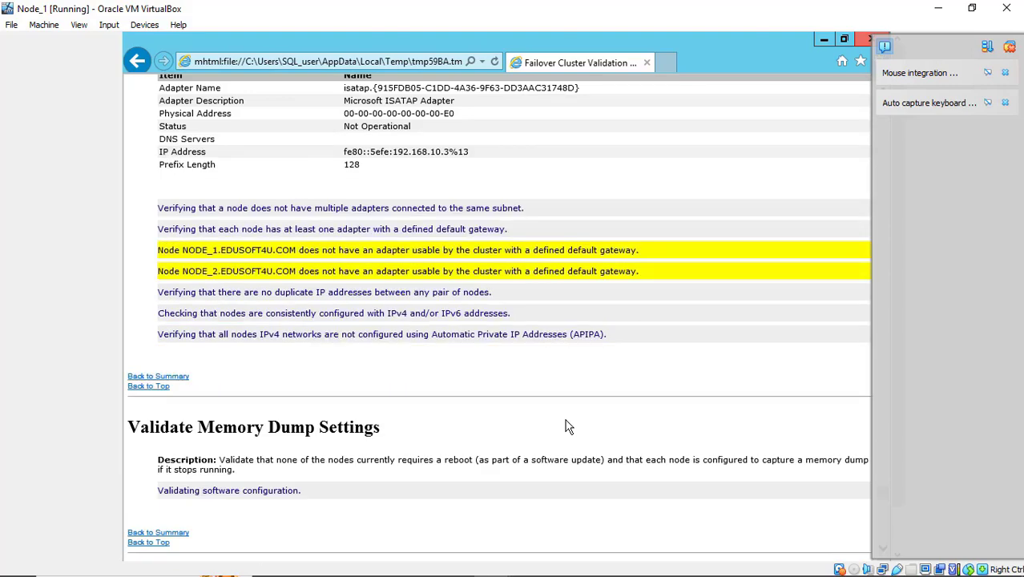
scroll(565, 421, up, 3)
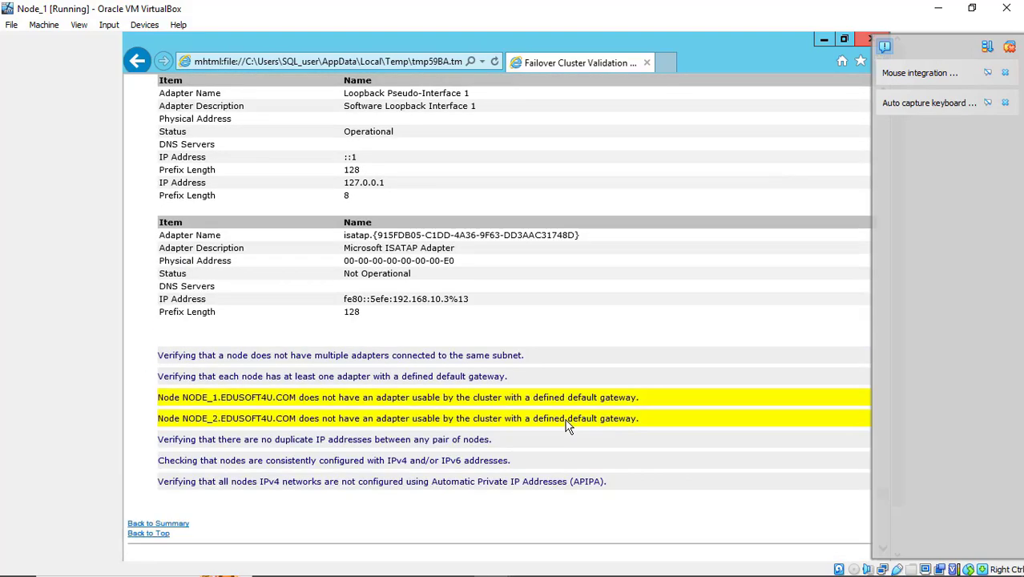
Recheck NODE_2's adapter settings and the highlighted IP configuration messages, and close the validation report.
scroll(566, 421, up, 8)
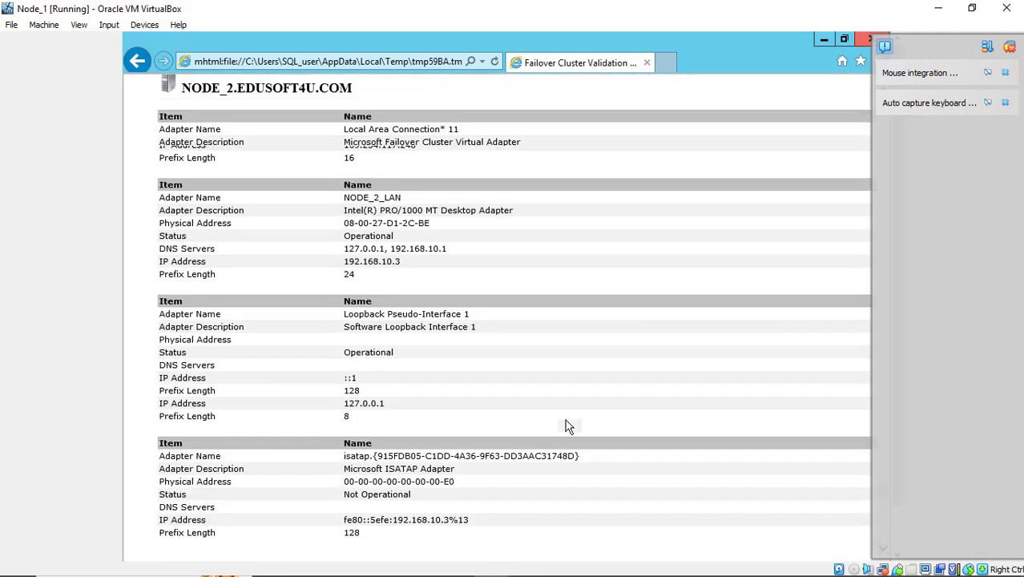
scroll(565, 426, up, 3)
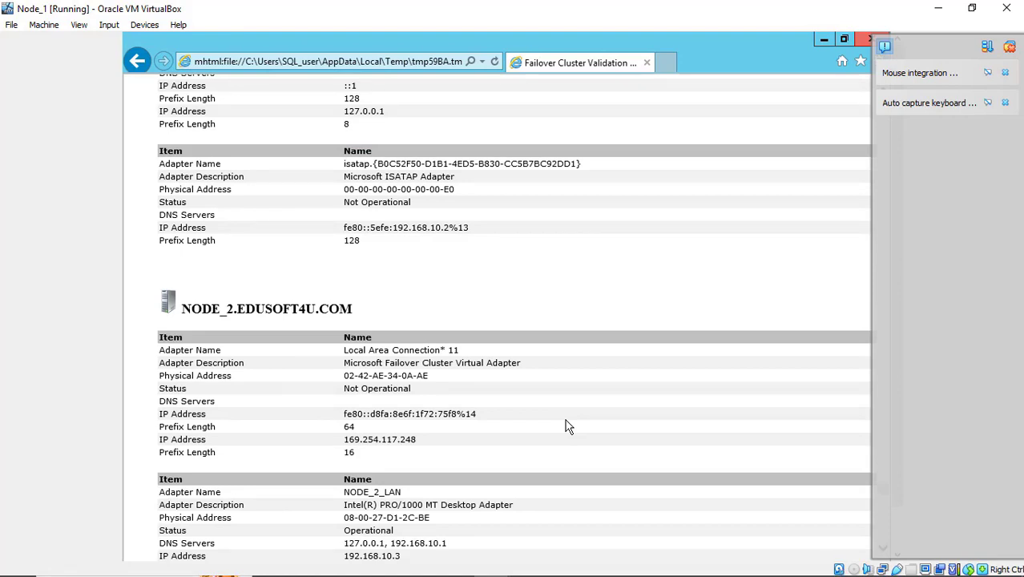
scroll(565, 425, down, 2)
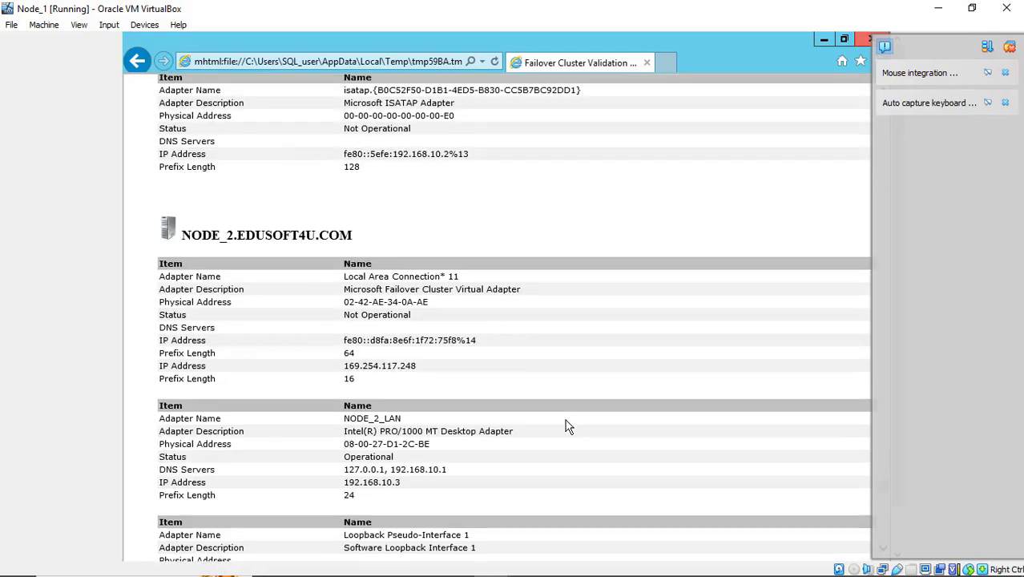
scroll(565, 426, down, 2)
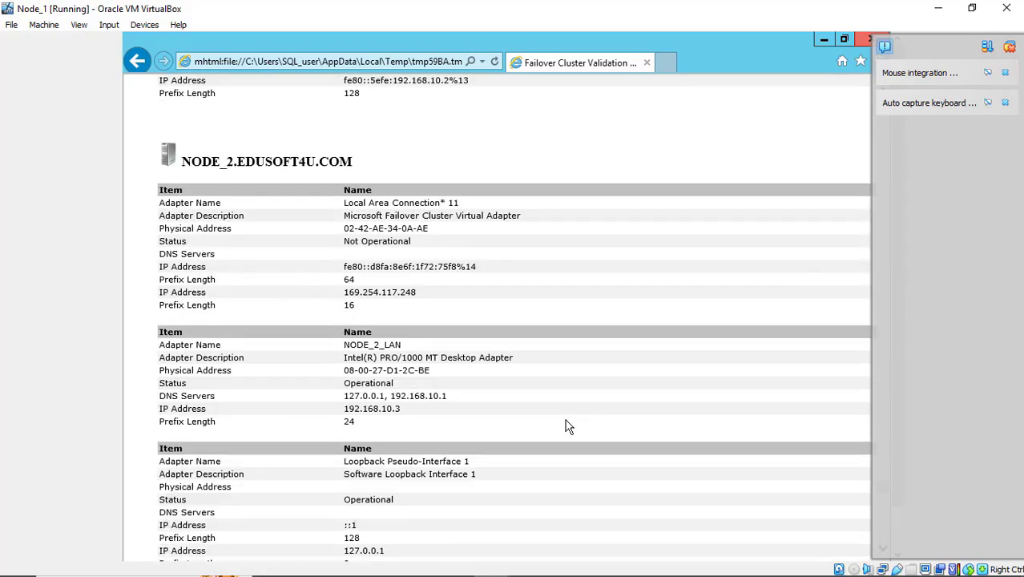
scroll(565, 425, down, 2)
scroll(565, 425, down, 2)
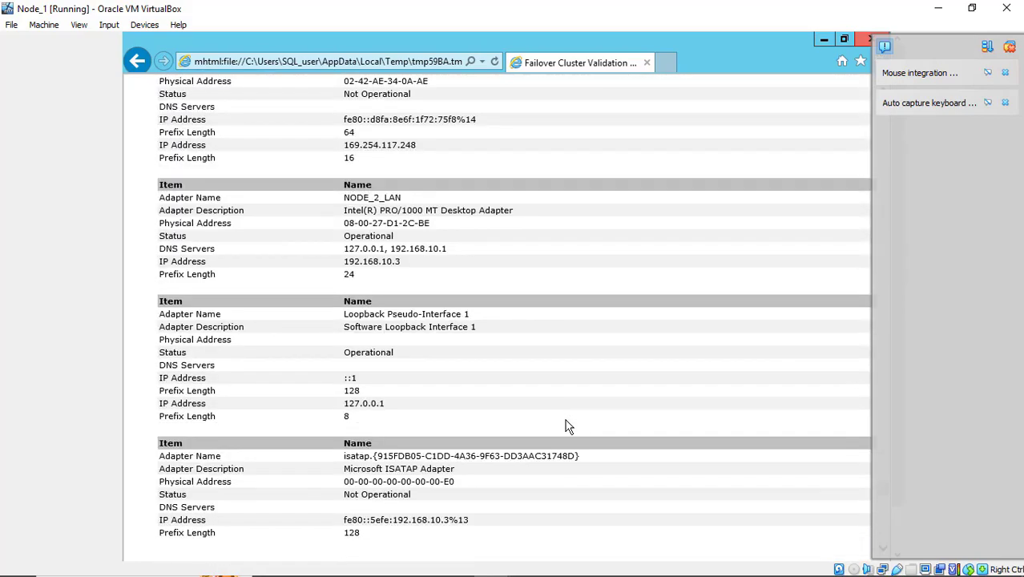
scroll(565, 426, down, 6)
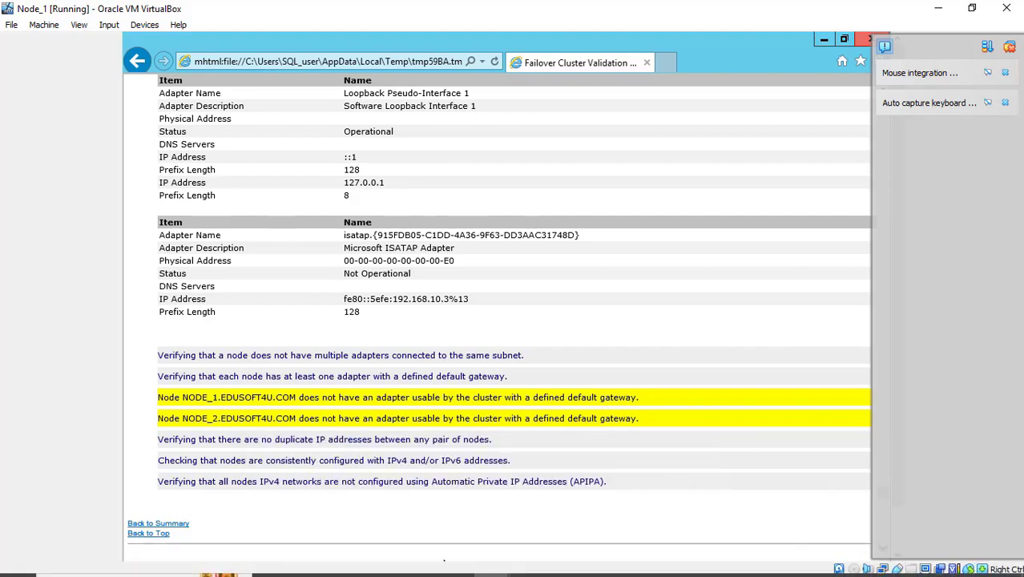
mouse_move(492, 565)
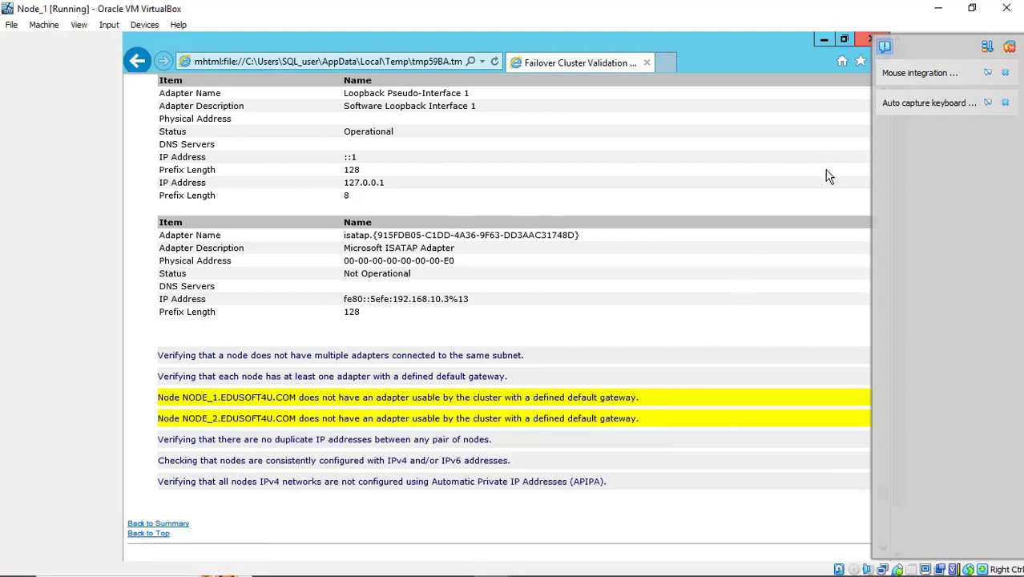
click(866, 37)
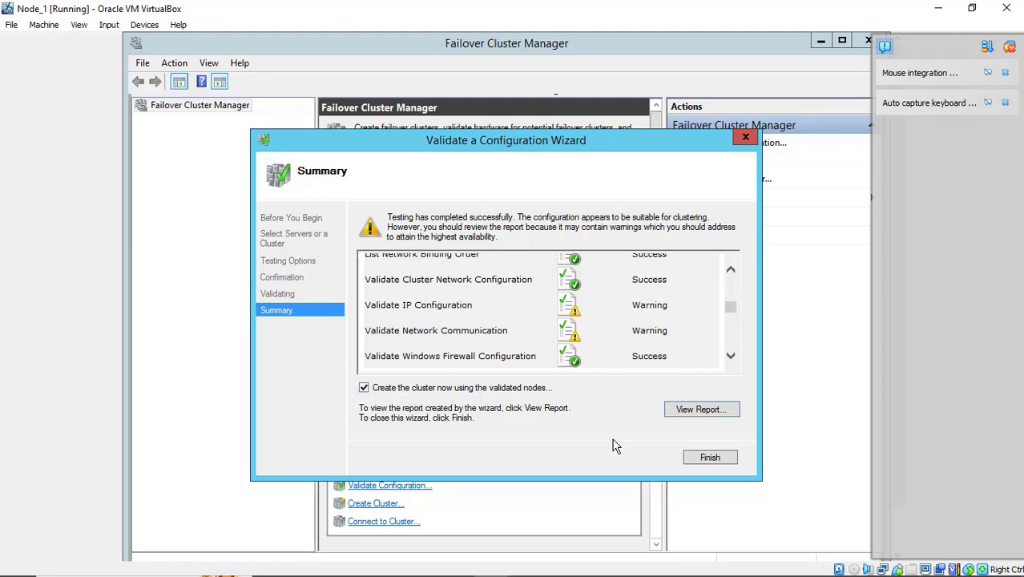
Finish validation, proceed to creating the cluster from the validated nodes and name the cluster Win12_cluster.
click(710, 458)
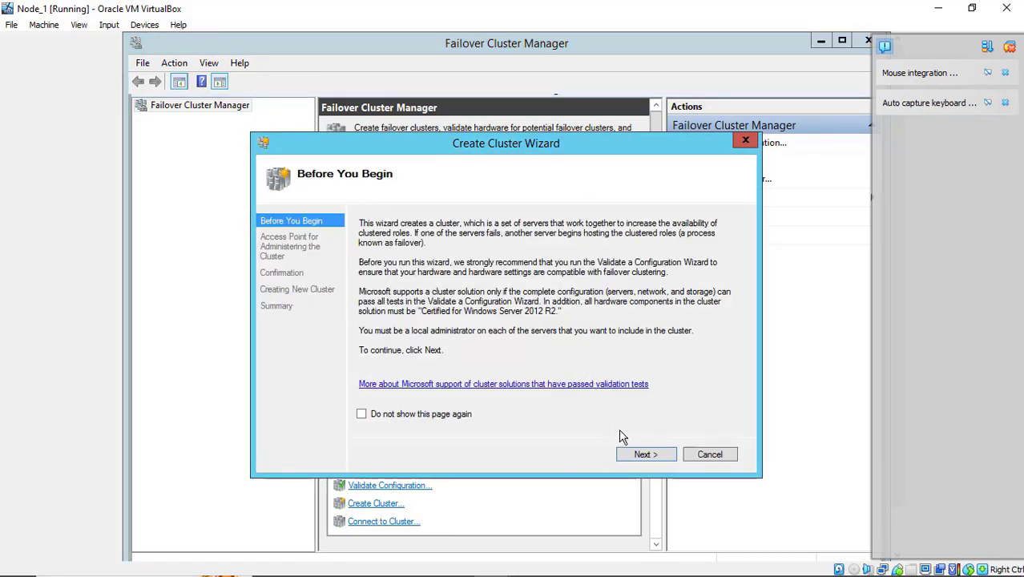
click(650, 456)
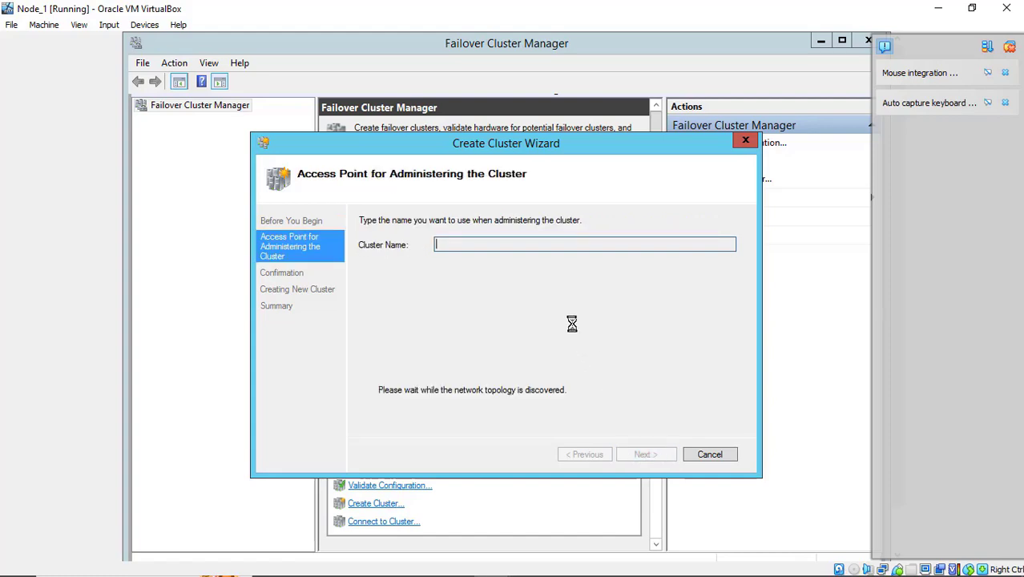
click(481, 243)
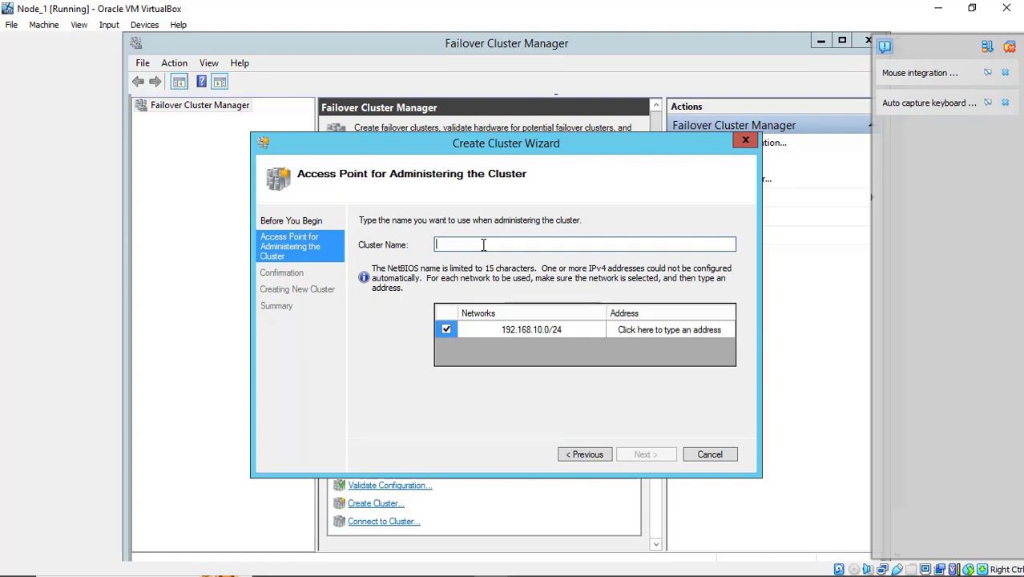
text(win)
text(Win)
text(12)
text(_cl)
text(uster)
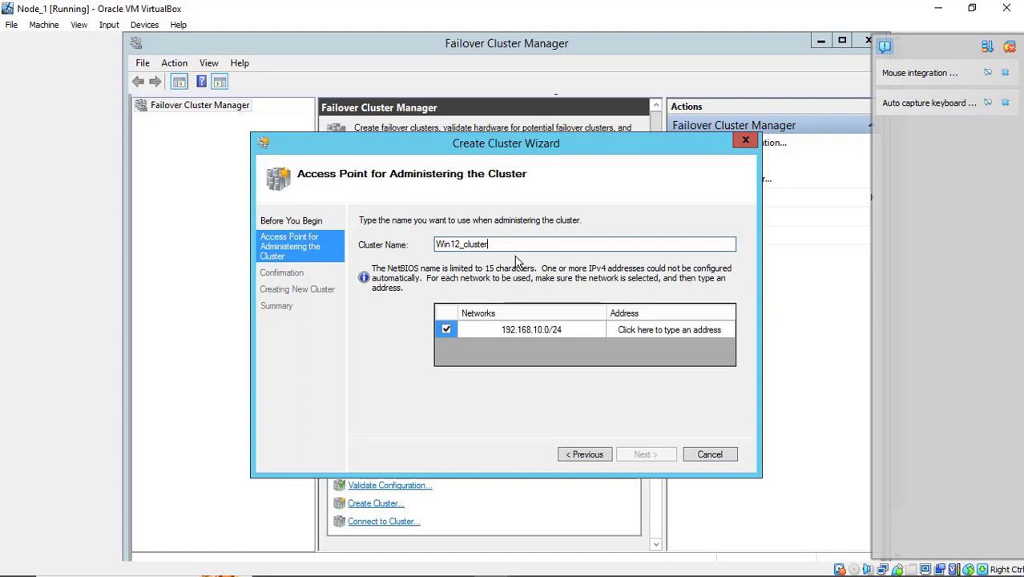
Set the cluster's address on the 192.168.10.0/24 network to 192.168.10.4.
click(631, 333)
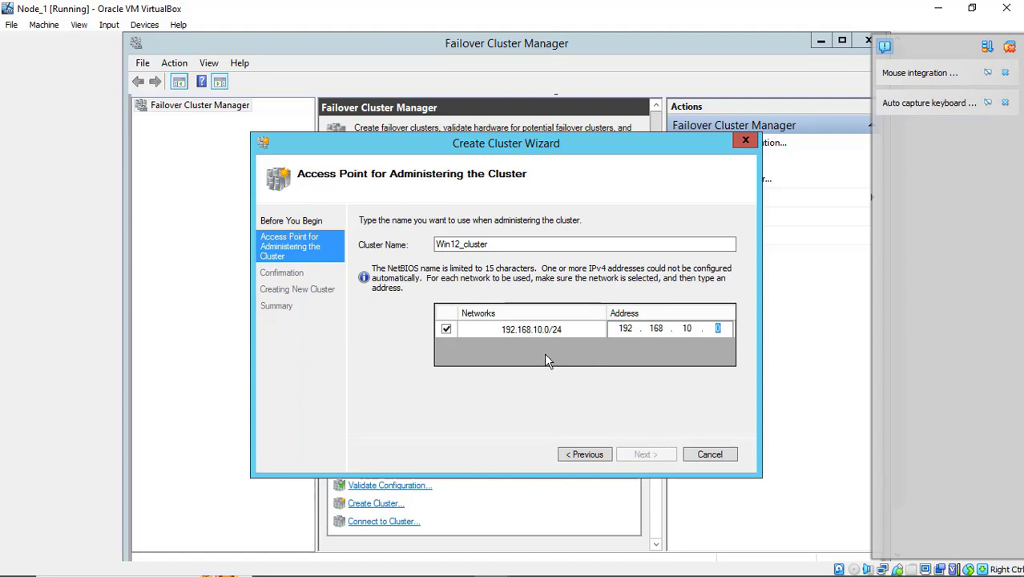
key(shift+Tab)
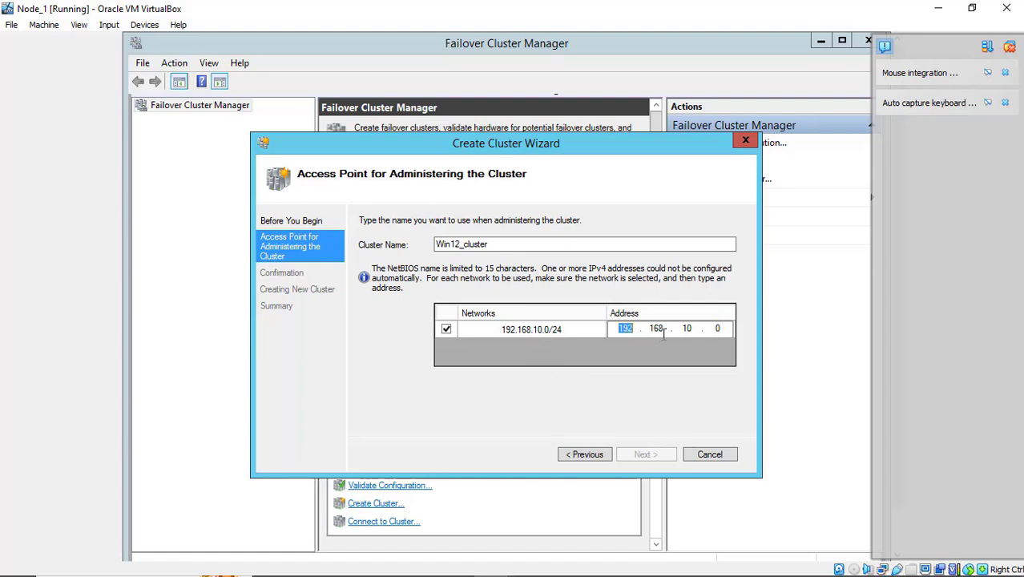
click(694, 332)
click(721, 332)
double_click(717, 328)
text(4)
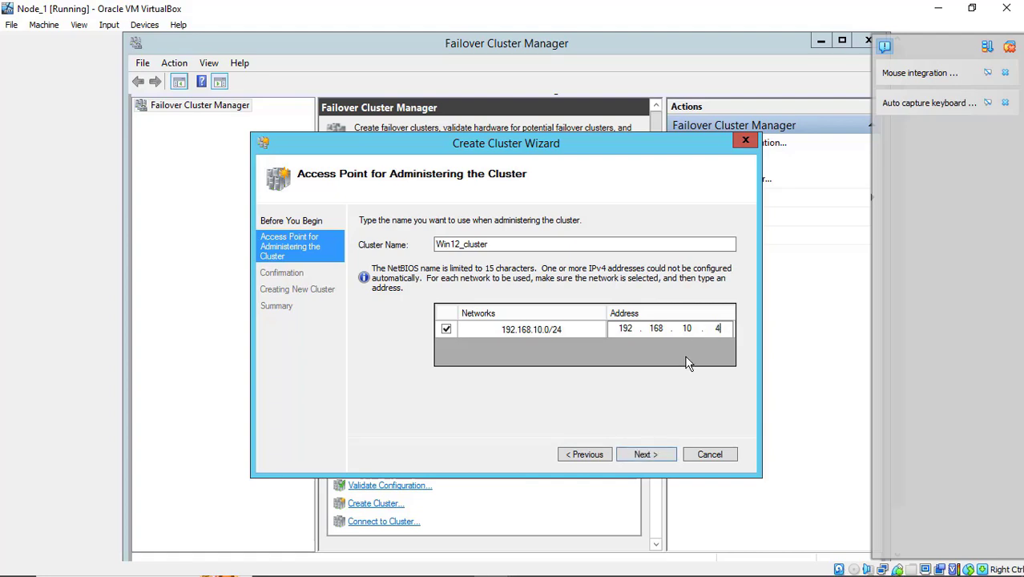
Accept the access point and create Win12_cluster from NODE_1 and NODE_2, adding all eligible storage.
click(646, 455)
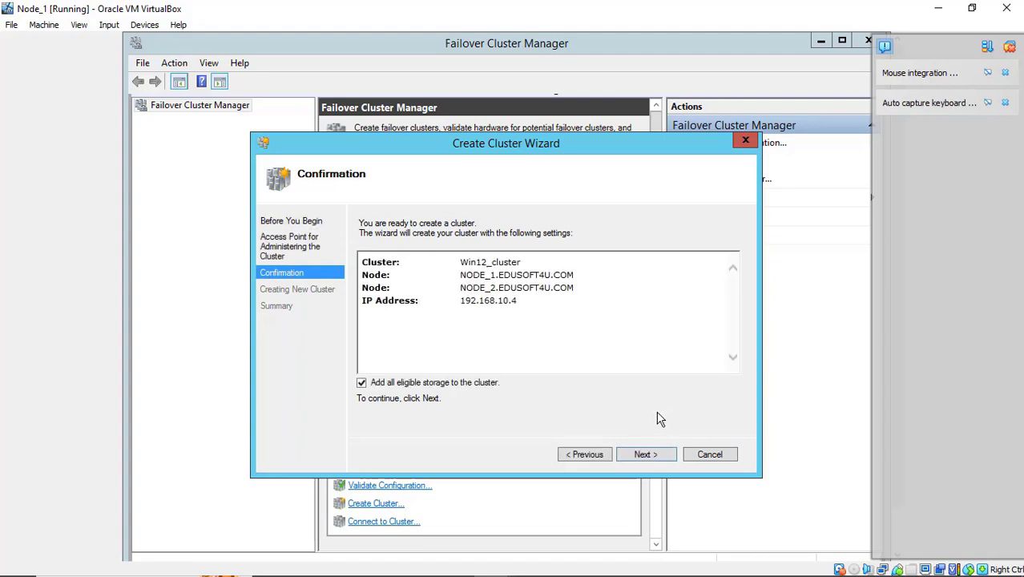
click(651, 457)
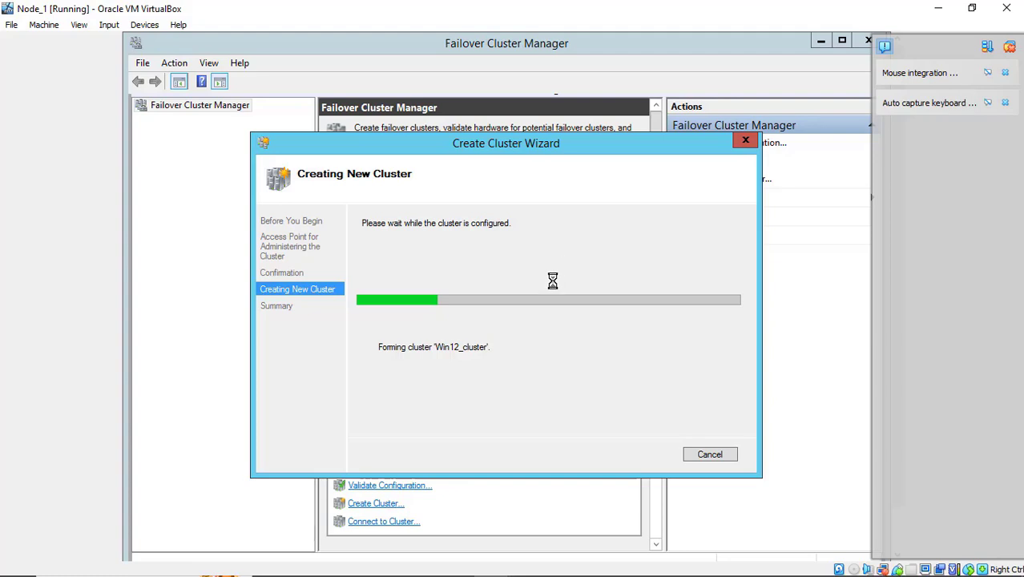
mouse_move(581, 571)
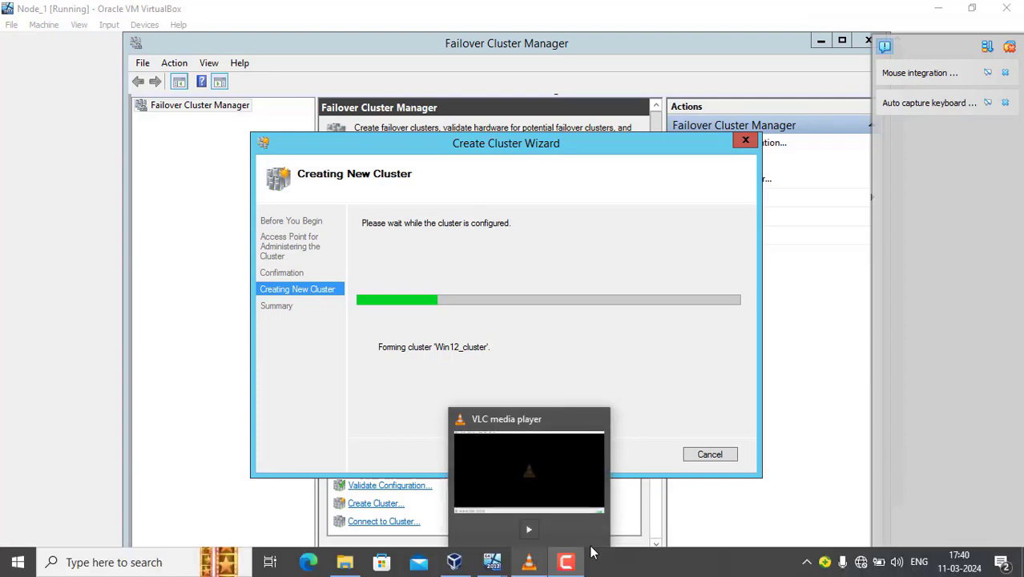
mouse_move(591, 552)
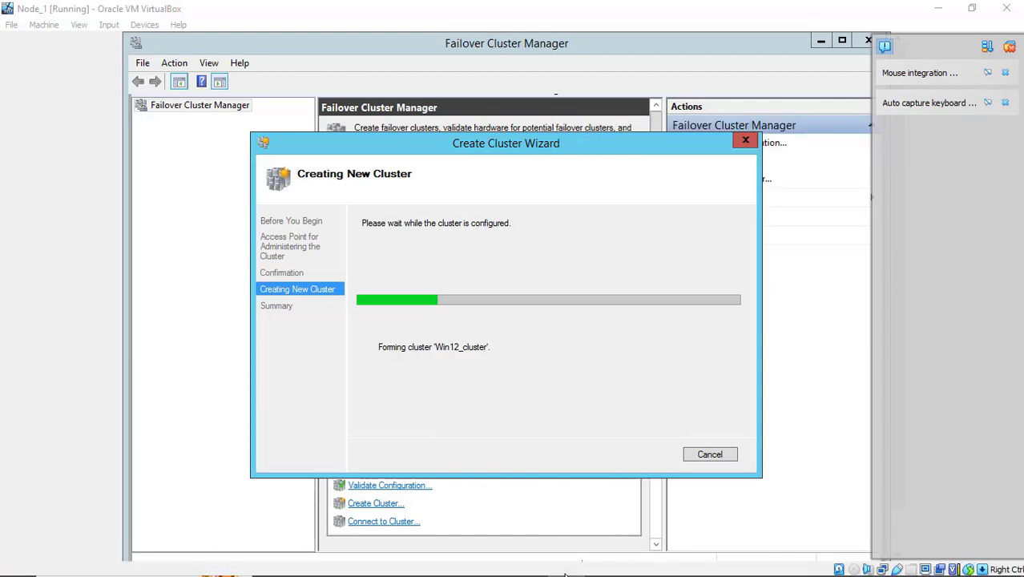
click(566, 562)
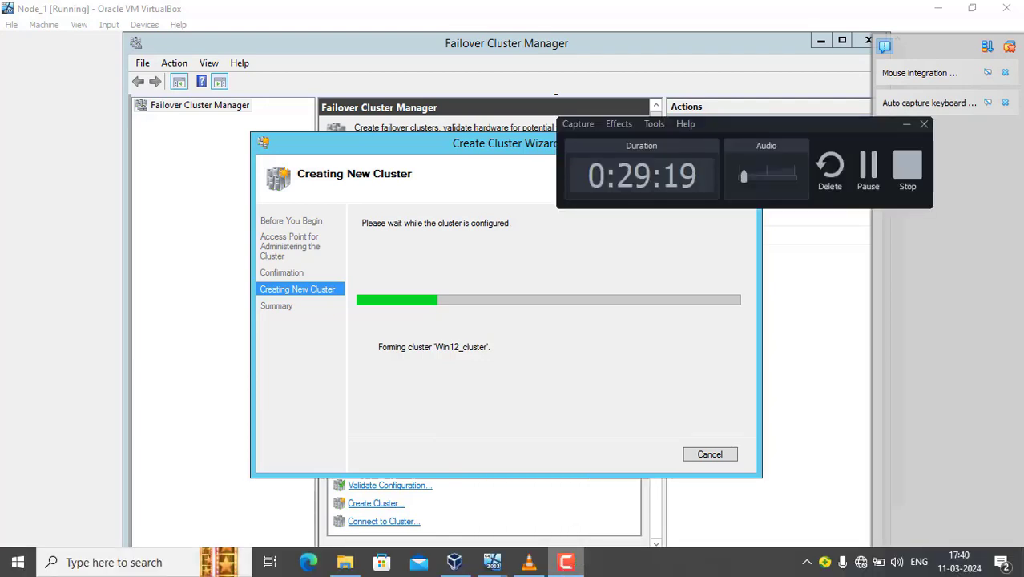
click(869, 168)
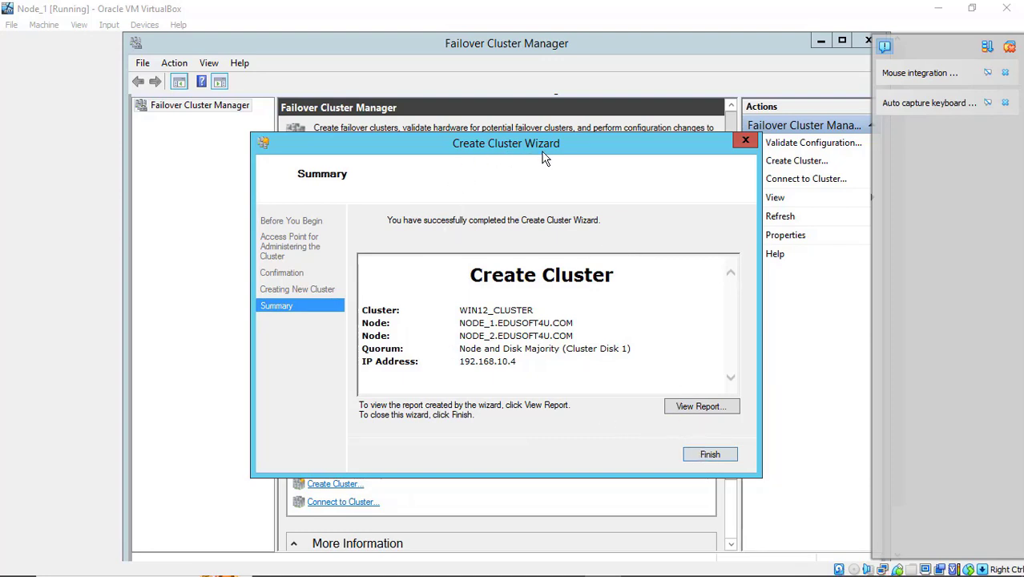
Open the Create Cluster report, read through its configuration log to the end, and close it.
click(691, 407)
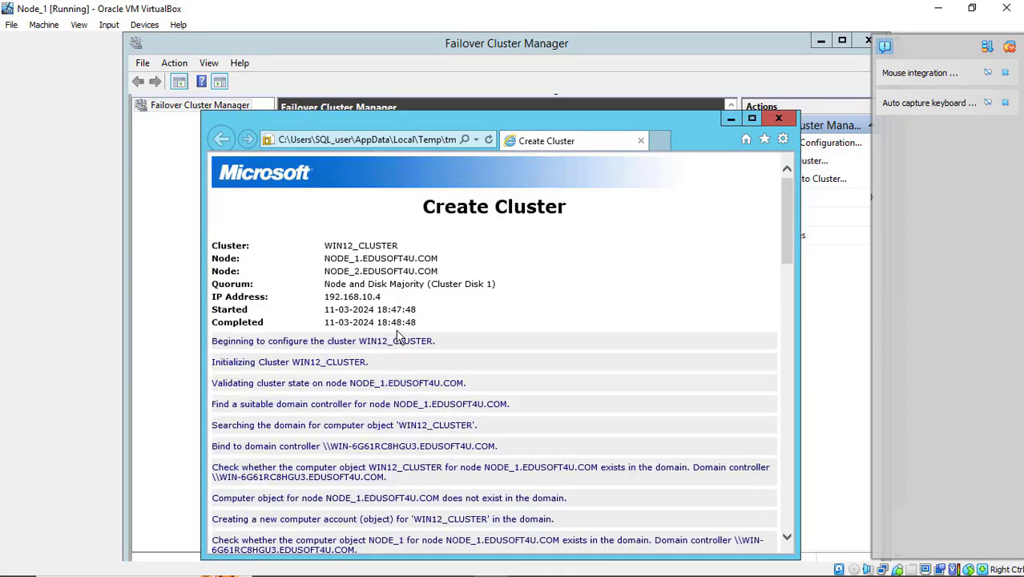
scroll(425, 395, down, 10)
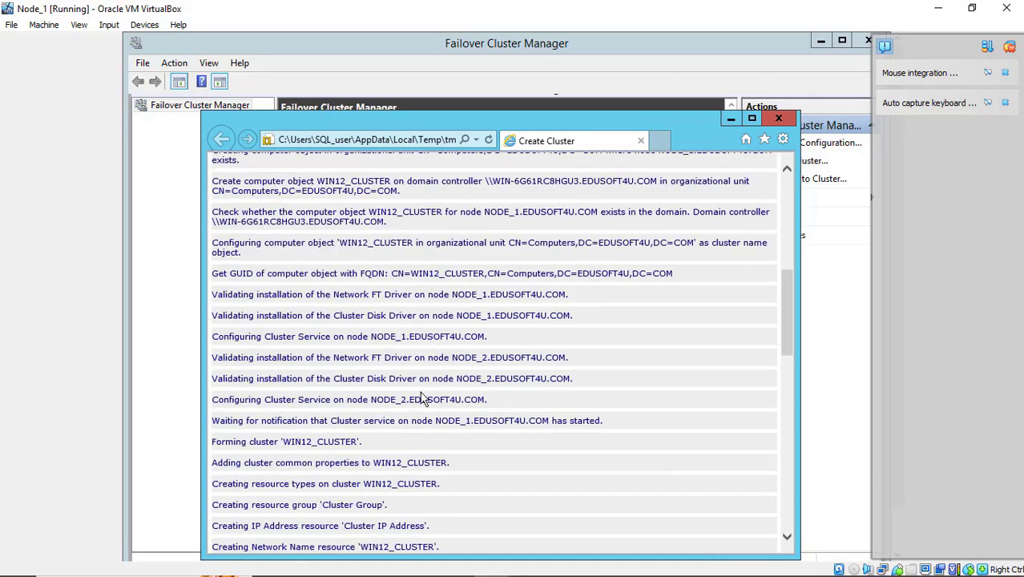
scroll(423, 397, down, 5)
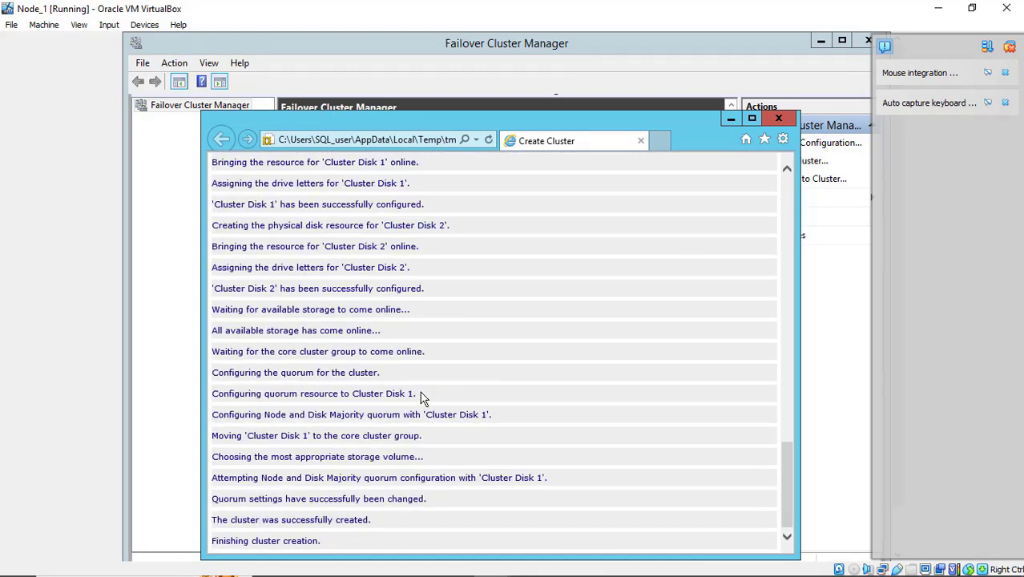
scroll(423, 397, up, 15)
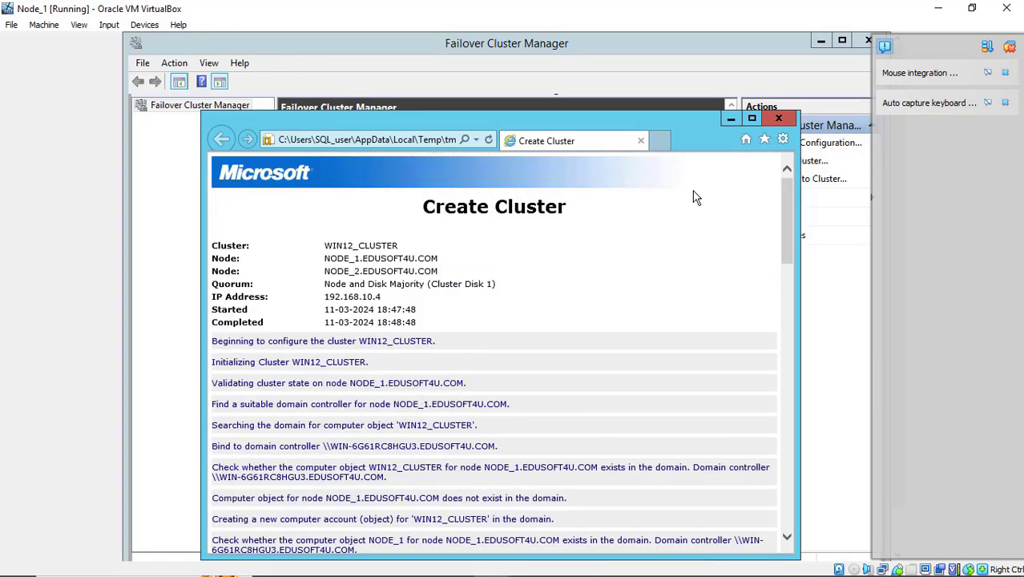
click(778, 120)
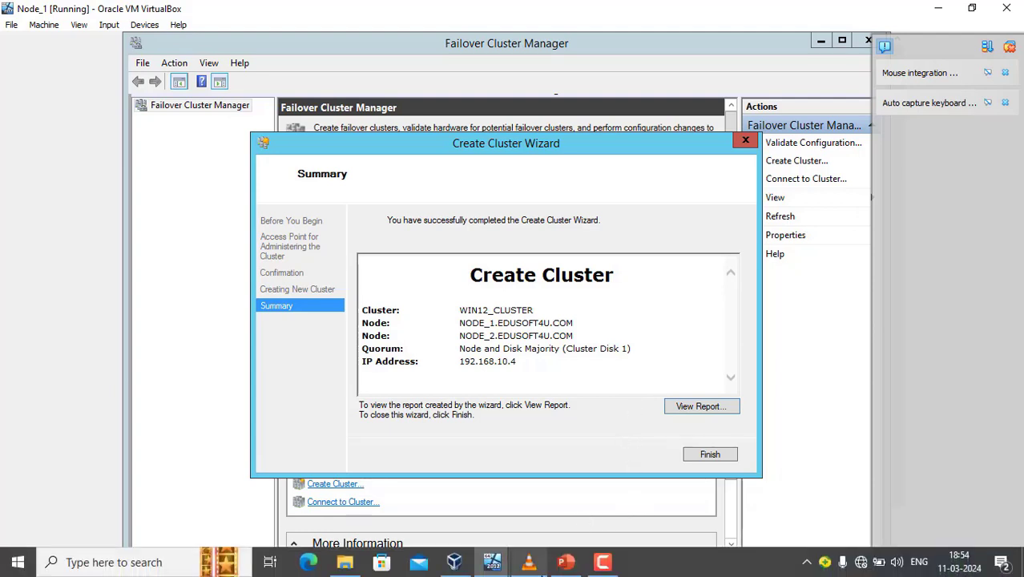
Bring the Node_1 virtual machine to the front and switch it to full-screen mode.
mouse_move(491, 565)
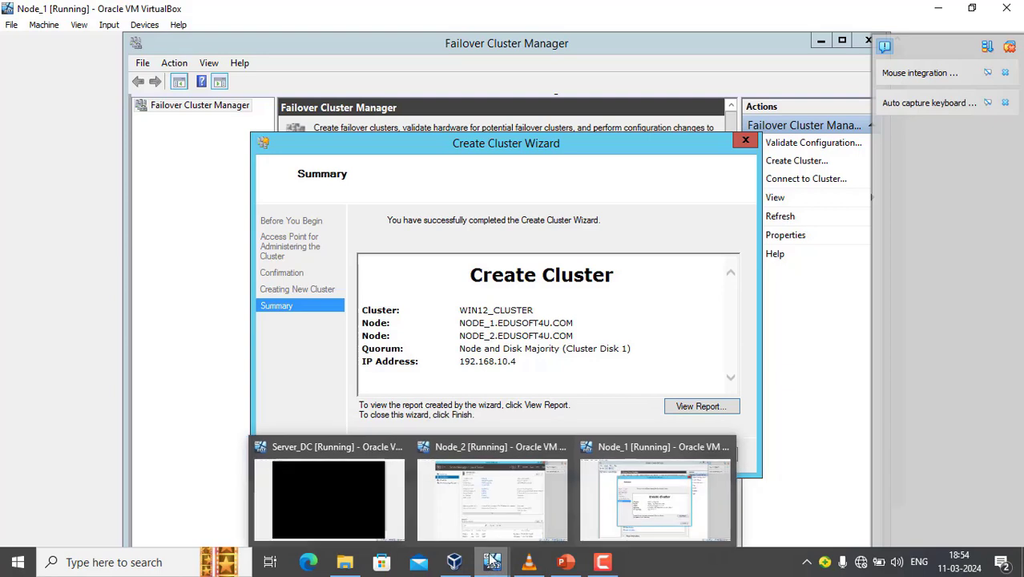
click(606, 513)
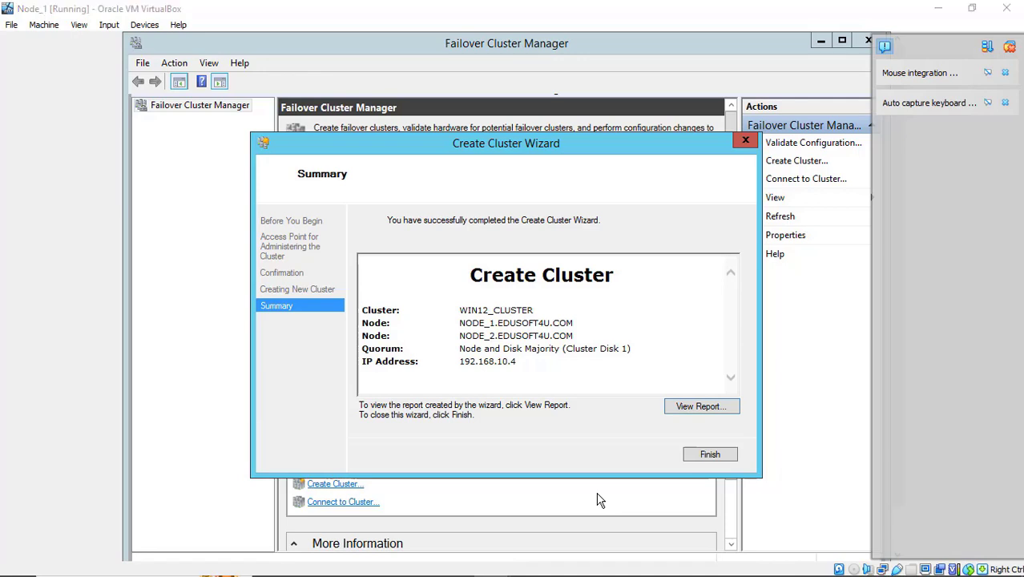
key(ctrl+f)
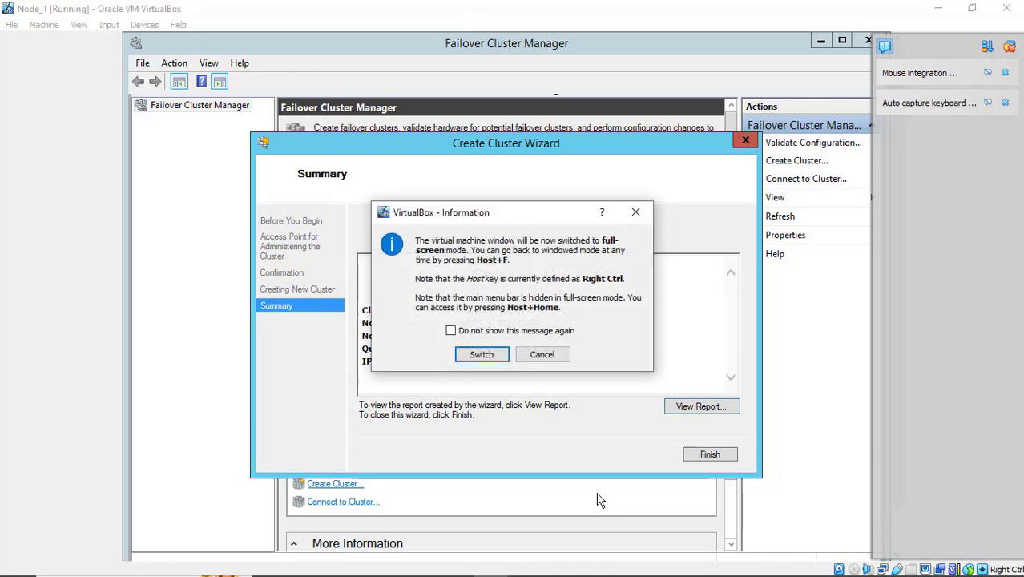
click(487, 356)
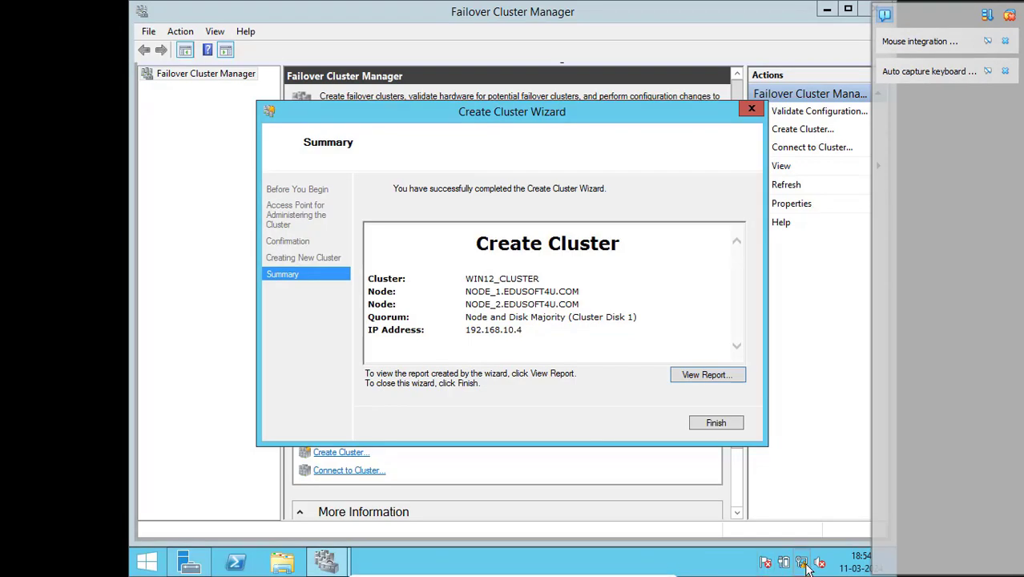
Open the Internet Protocol Version 4 properties of the NODE_1_LAN adapter and examine its IP, gateway and DNS settings.
right_click(808, 565)
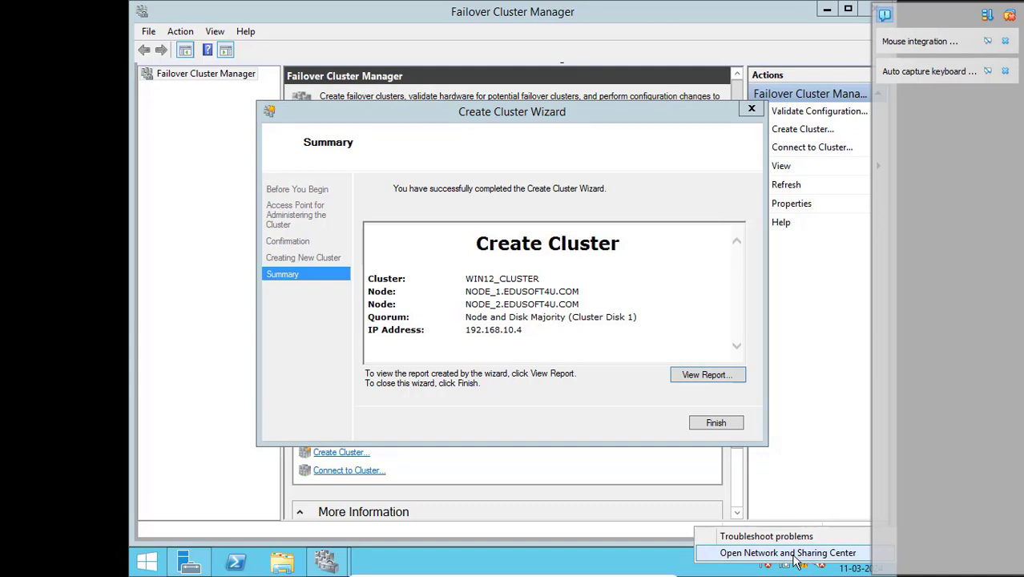
click(793, 555)
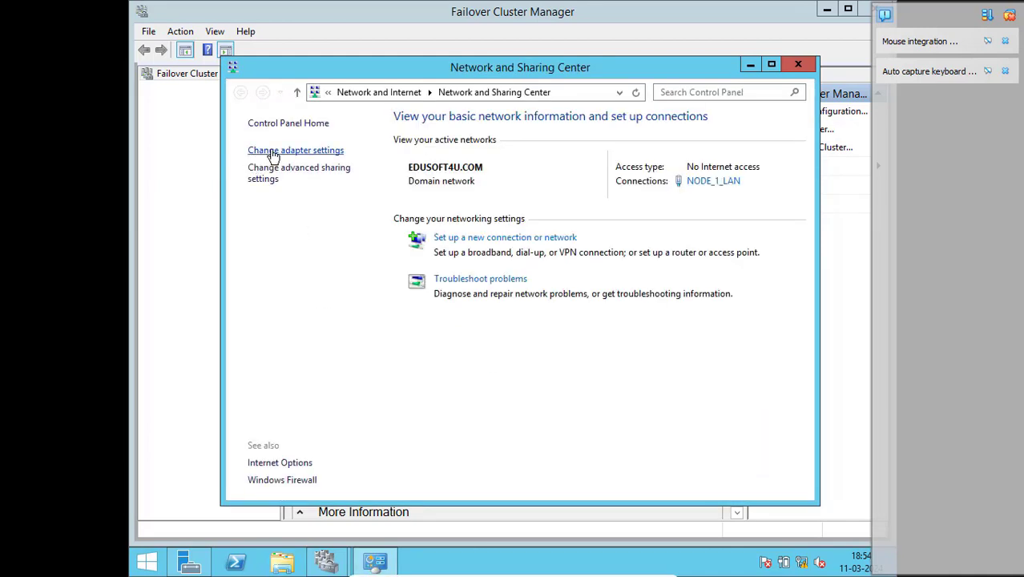
click(273, 152)
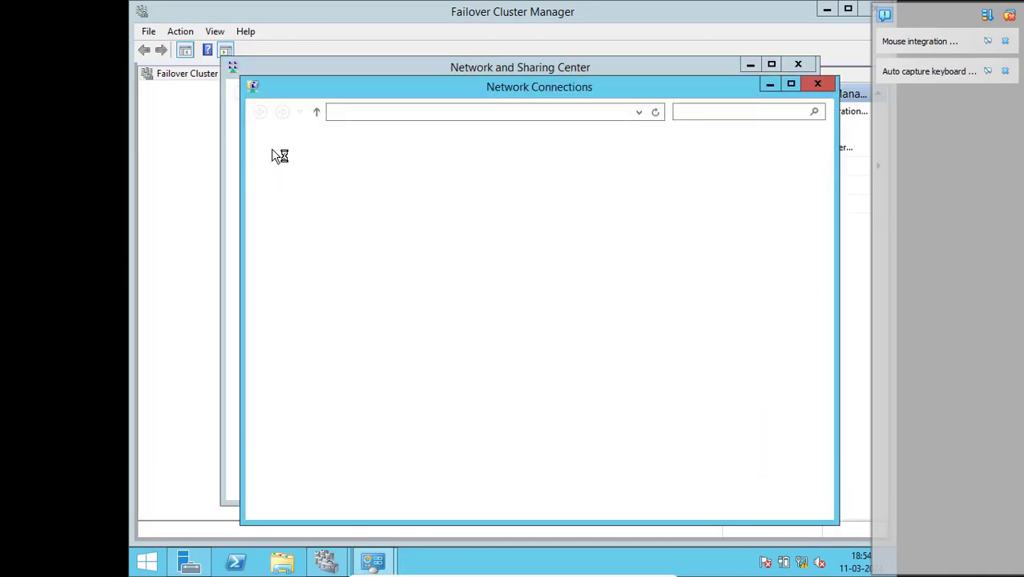
click(314, 179)
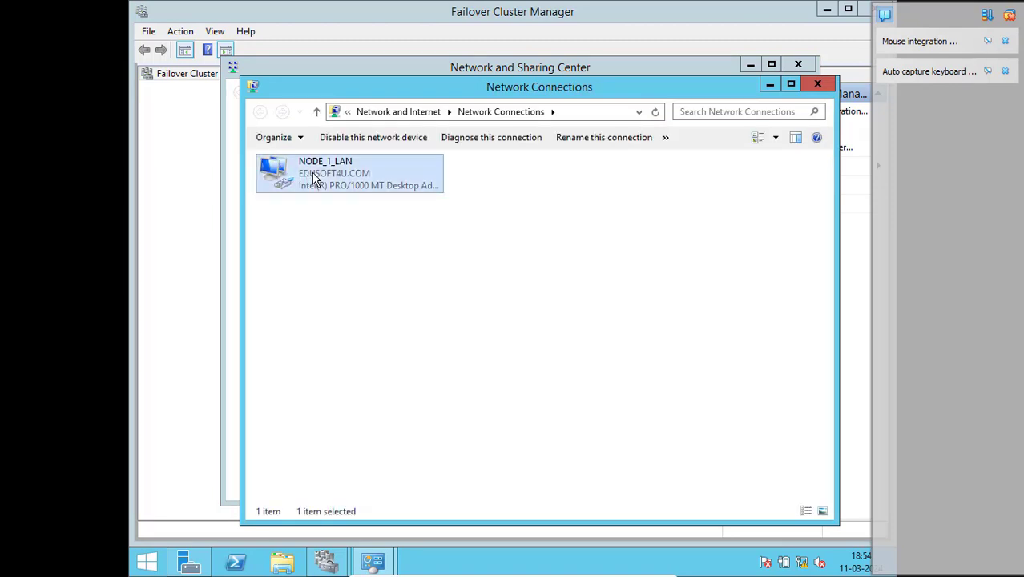
right_click(314, 179)
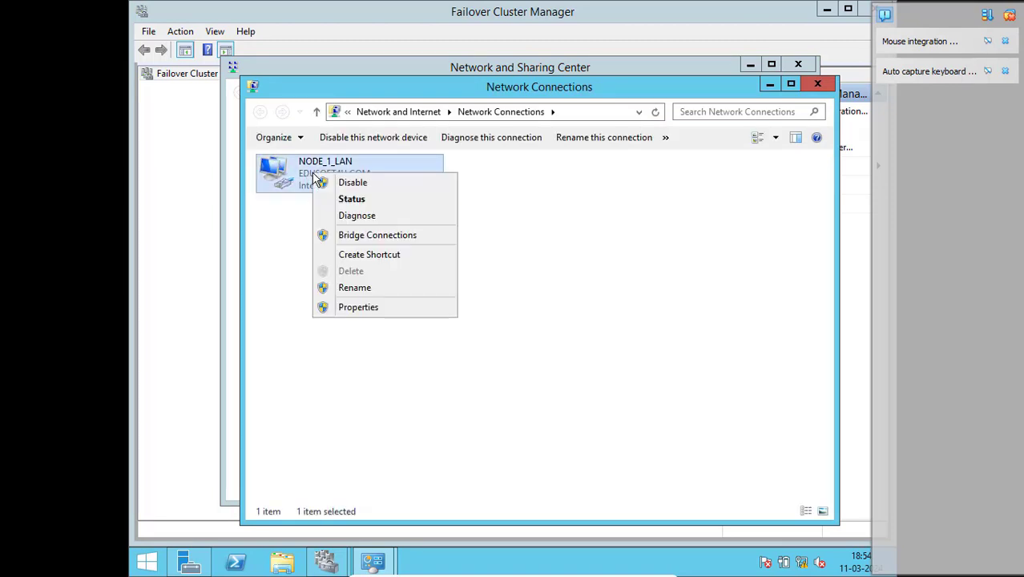
click(374, 307)
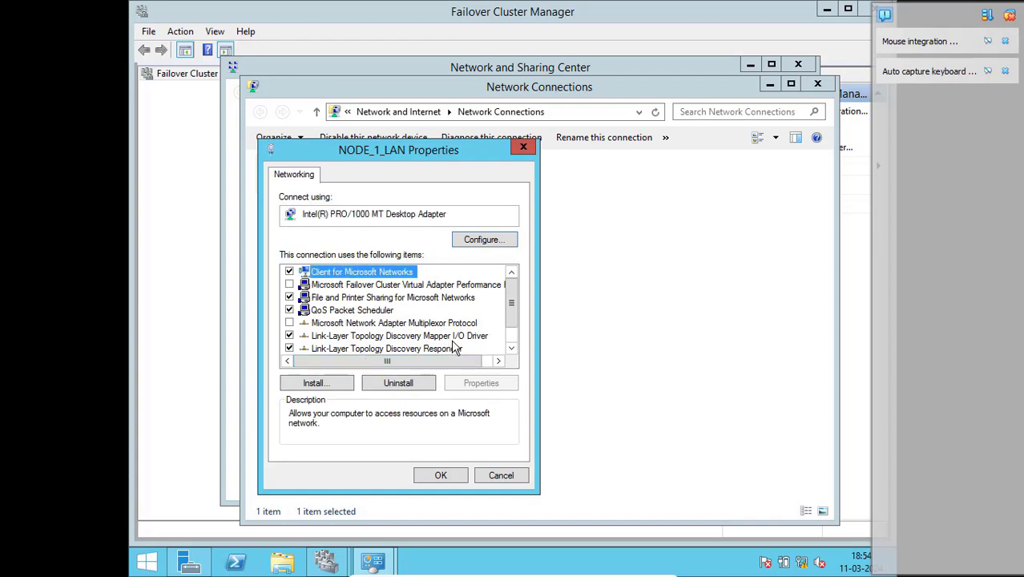
scroll(509, 343, down, 1)
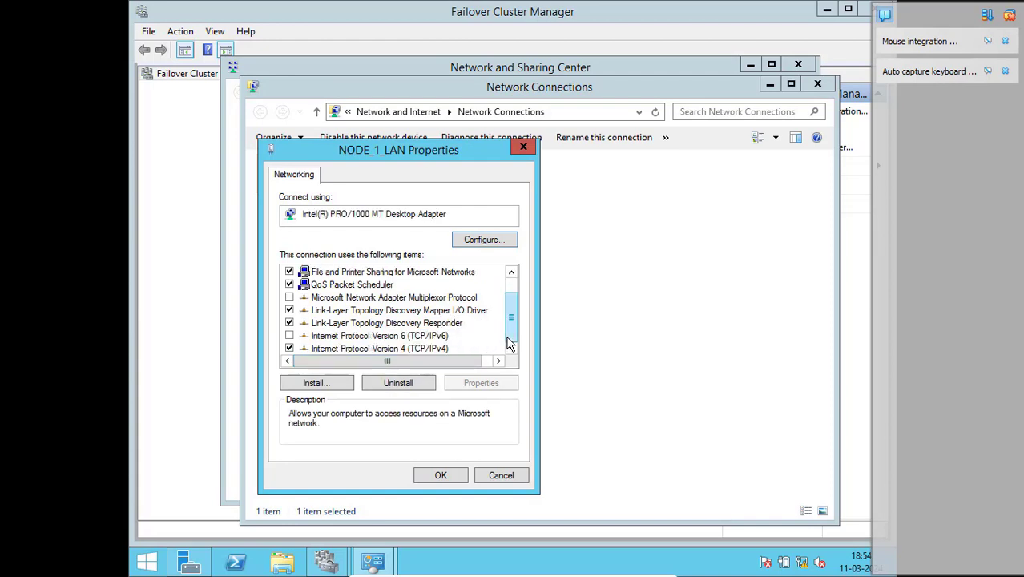
click(448, 351)
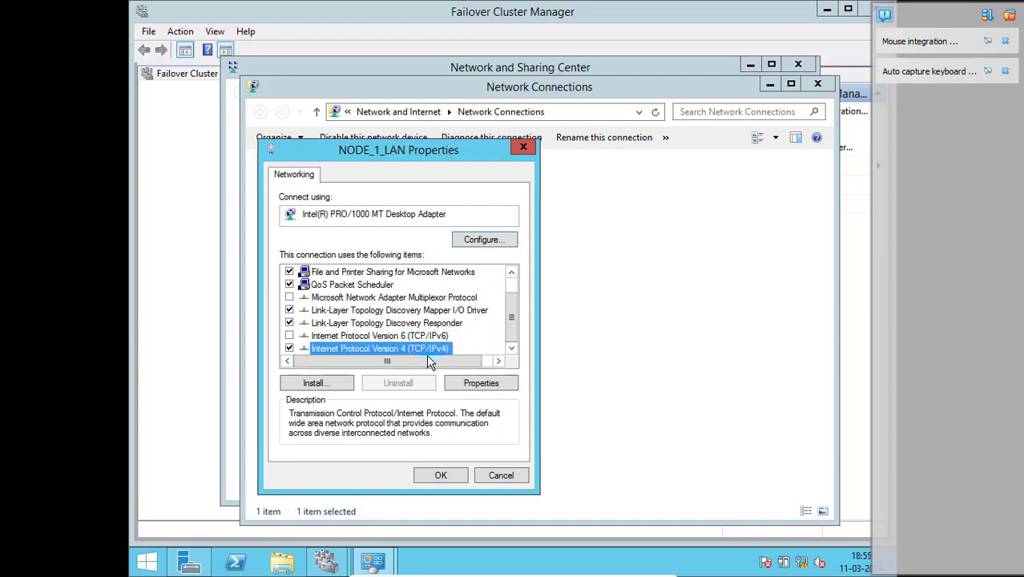
click(466, 383)
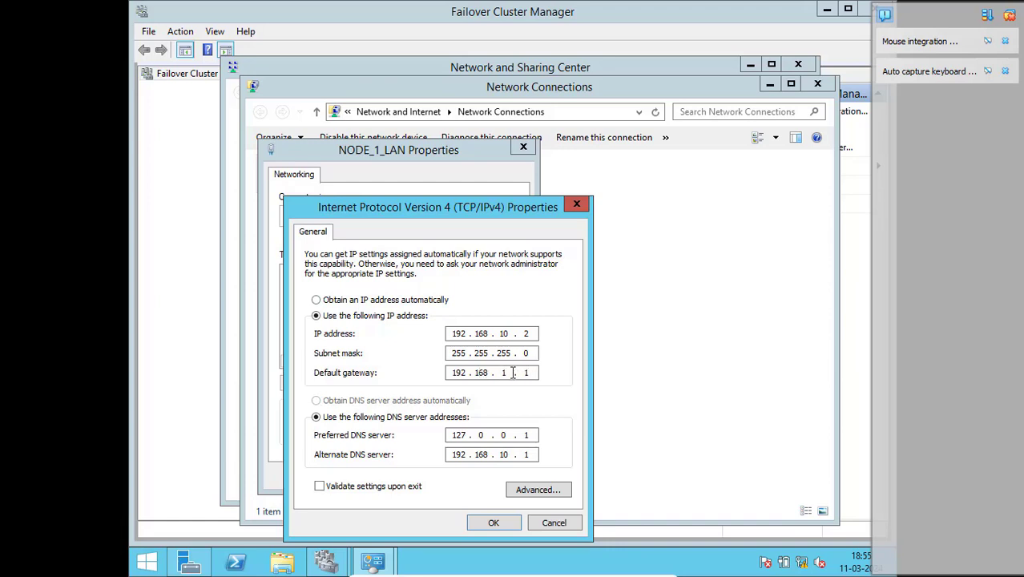
Accept NODE_1_LAN's existing IPv4 settings and close the adapter properties and both network windows.
click(497, 520)
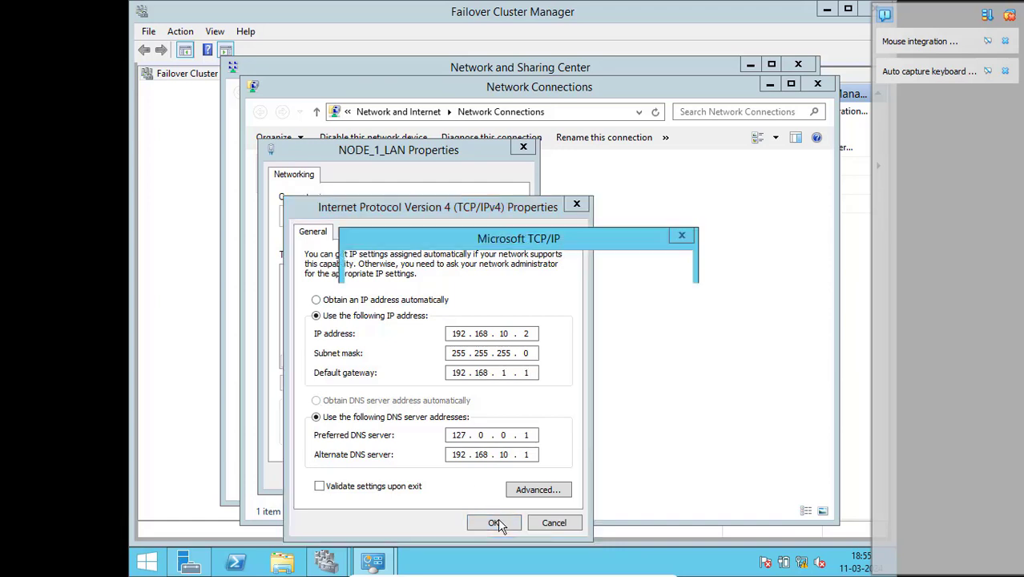
click(568, 344)
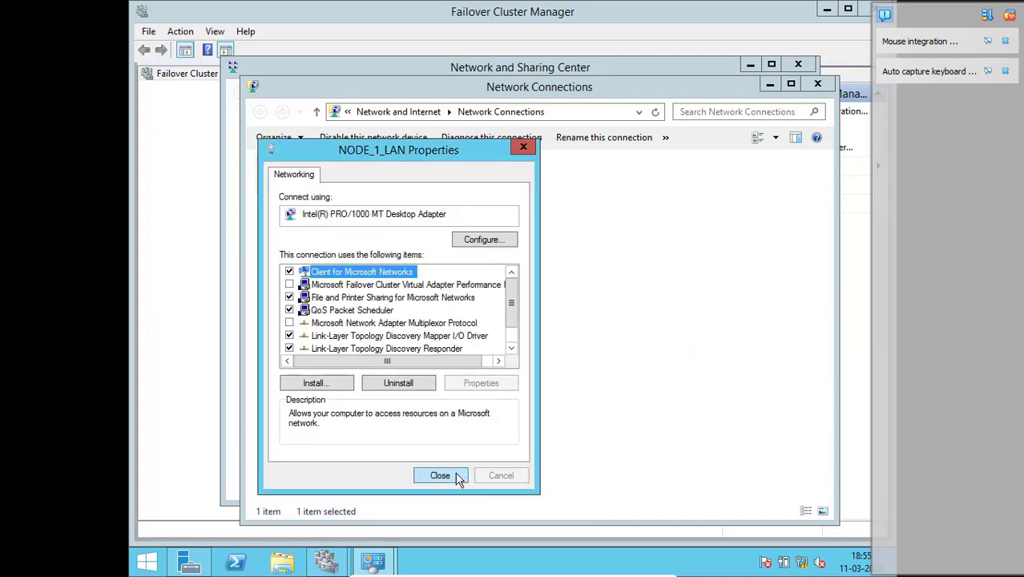
click(440, 476)
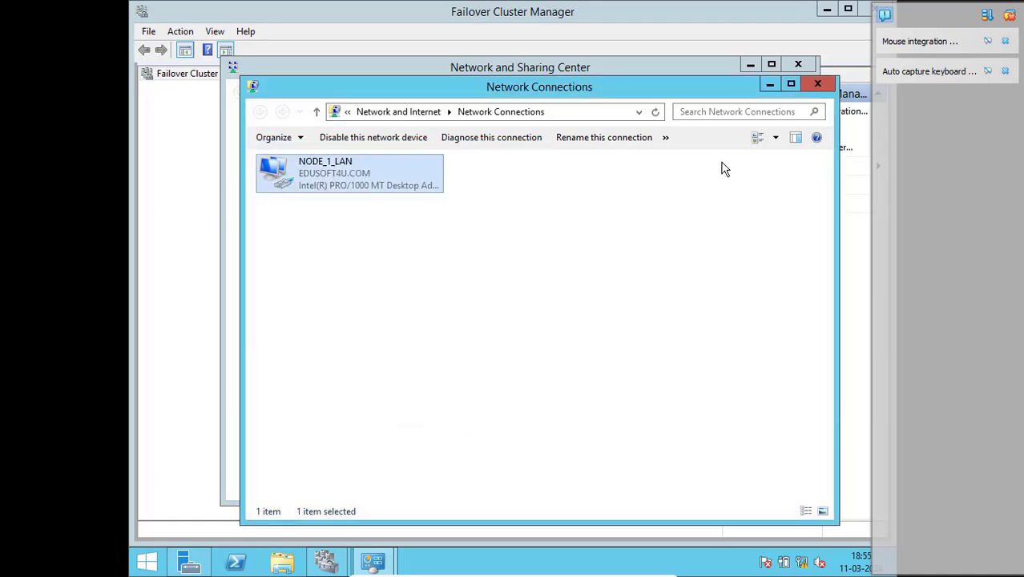
click(813, 90)
click(803, 67)
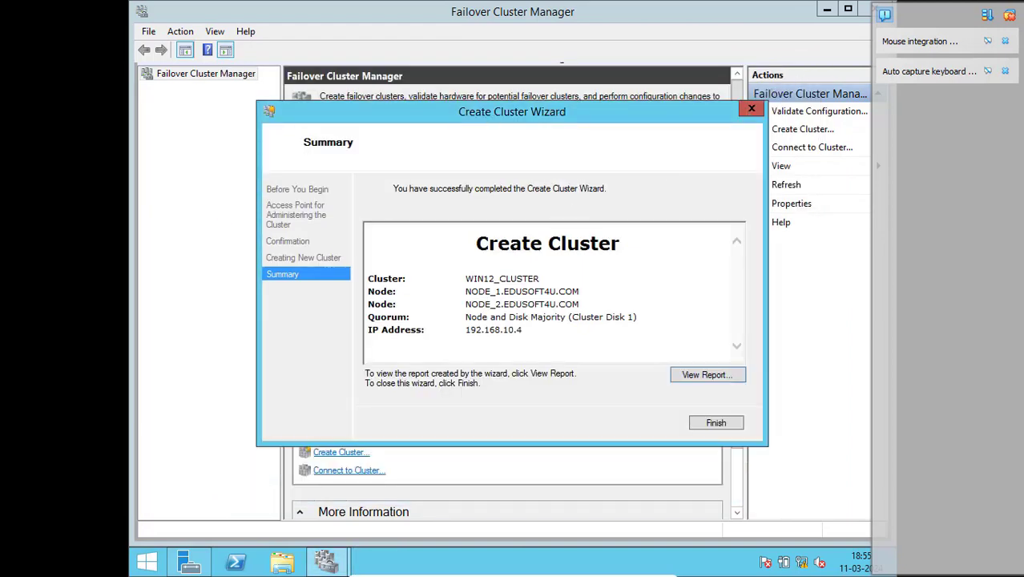
Move the Create Cluster Wizard aside to view the manager behind it, and finish the wizard.
drag(497, 120, 659, 169)
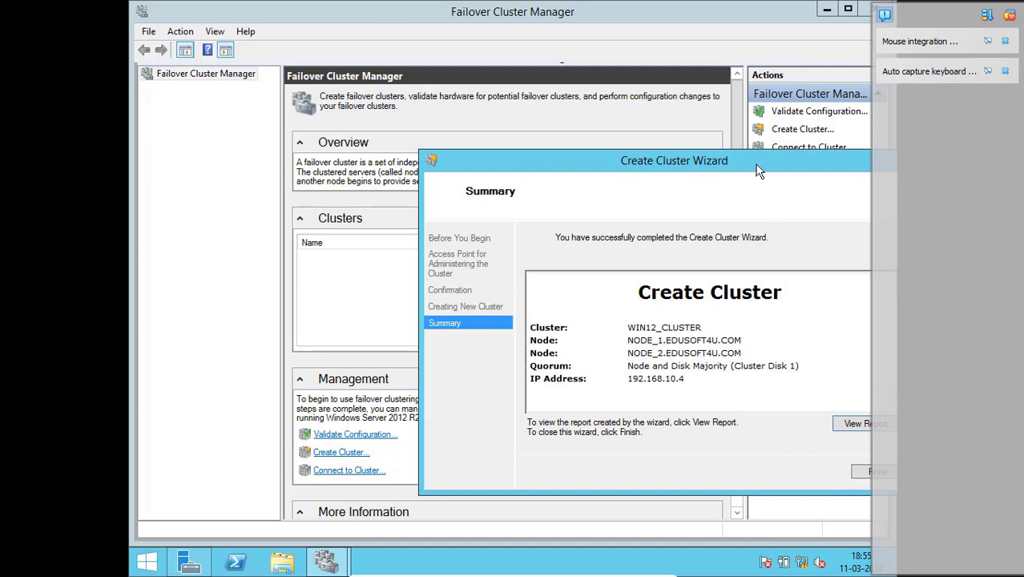
drag(757, 170, 620, 175)
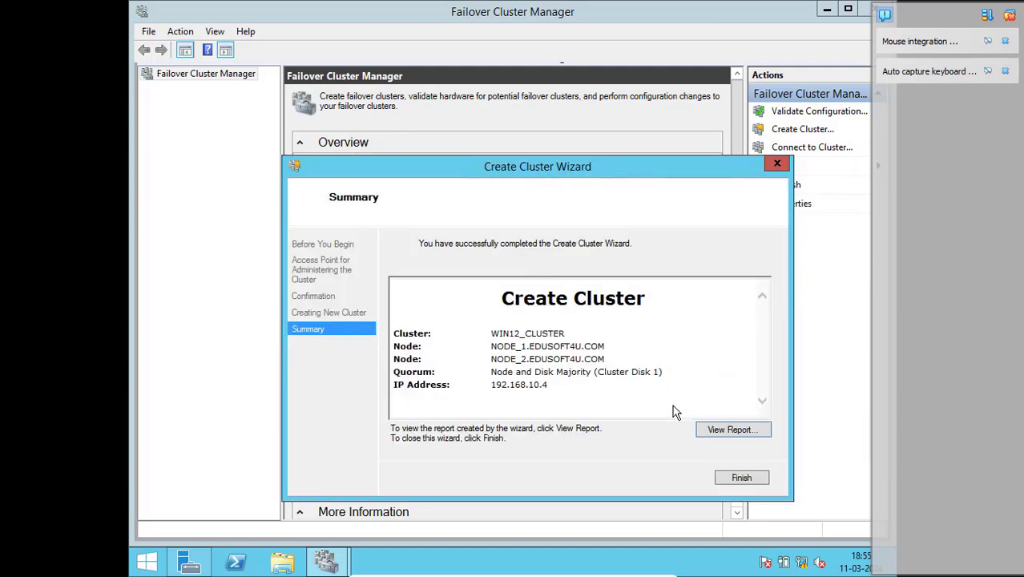
click(741, 478)
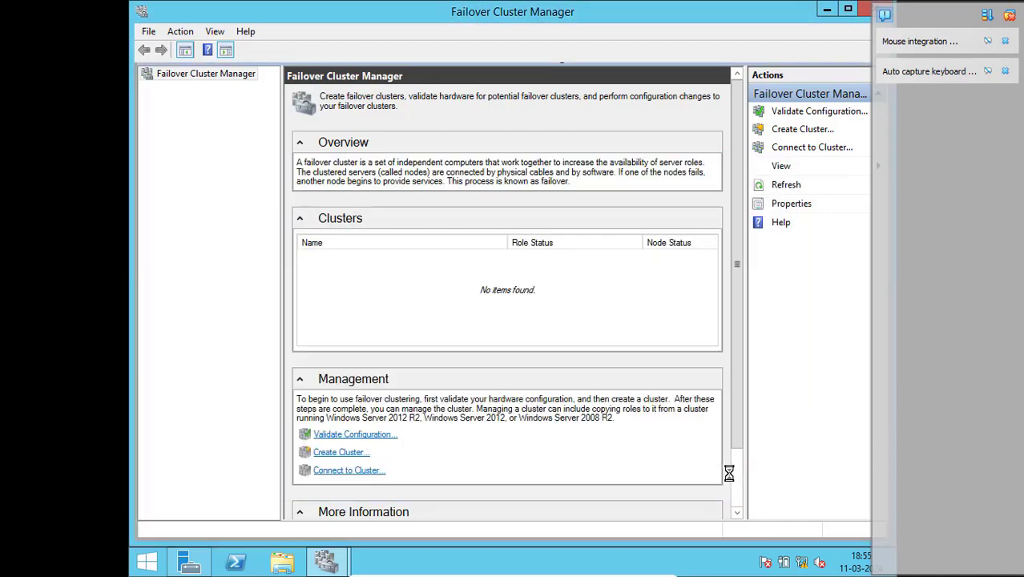
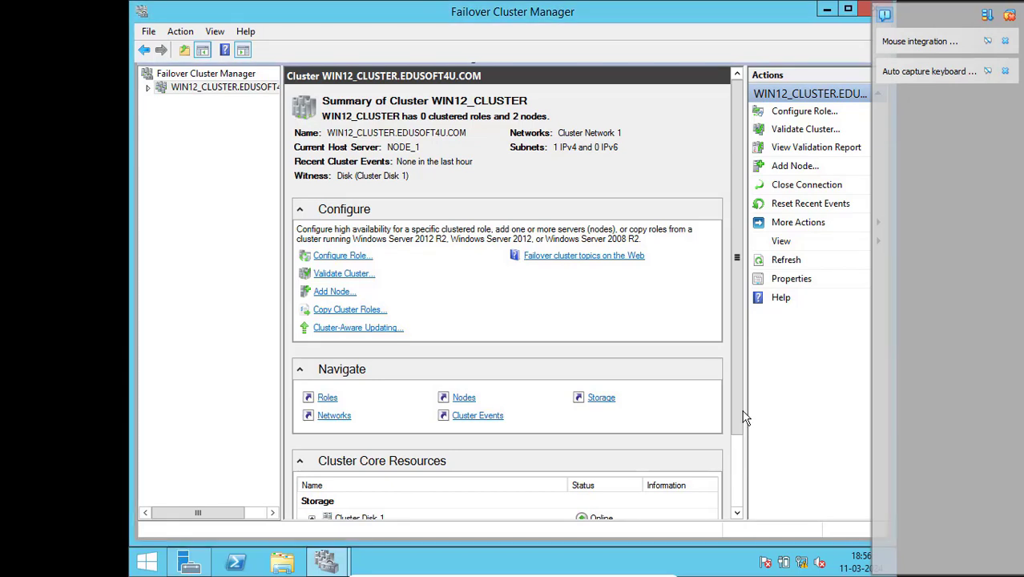
Inspect WIN12_CLUSTER's core resources, expanding its server name to show the IP address, and expand the cluster's tree node.
scroll(743, 413, down, 2)
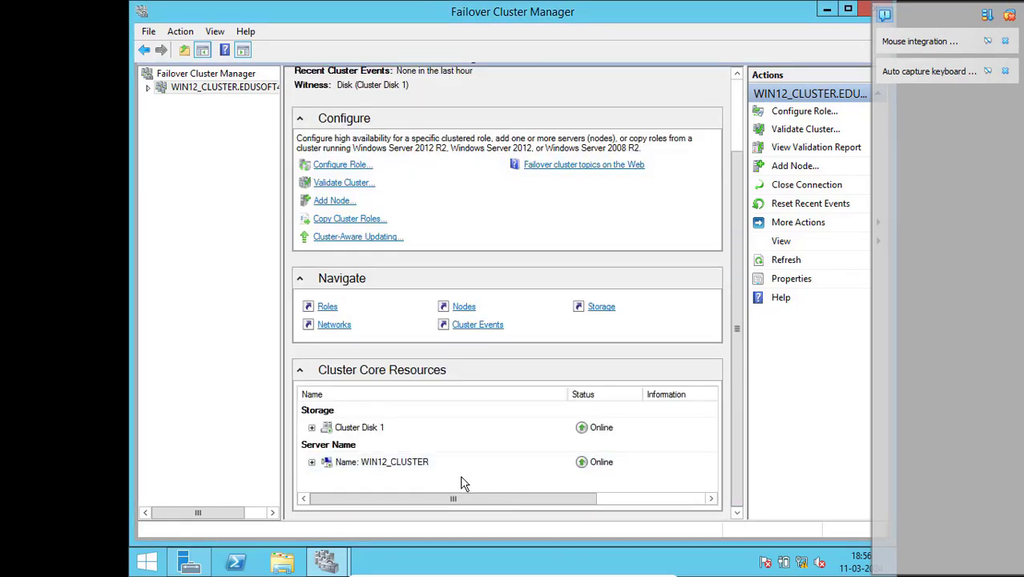
click(311, 463)
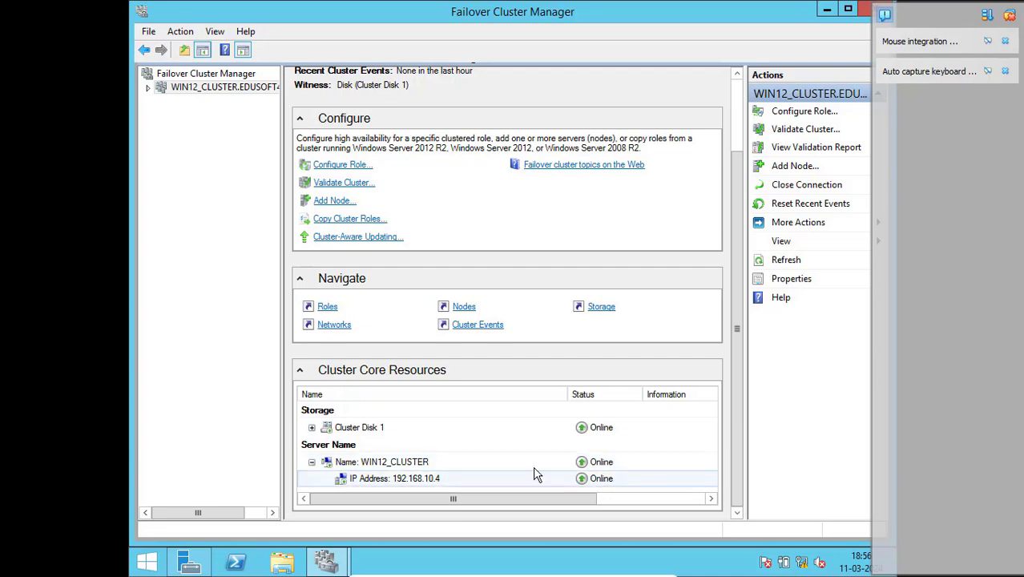
click(148, 91)
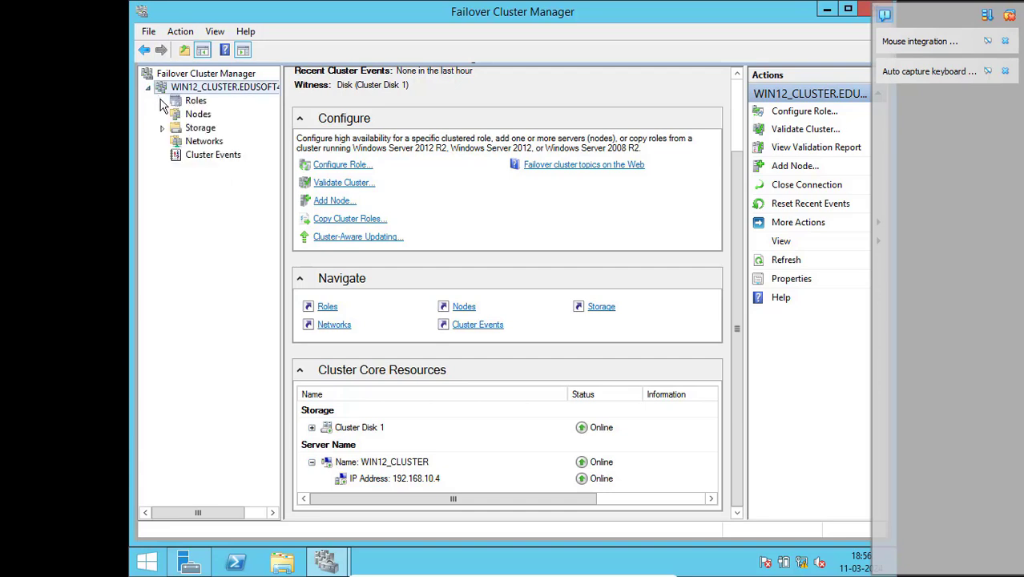
Examine the cluster's nodes, select NODE_1, and review its pause options and additional cluster service actions.
click(181, 116)
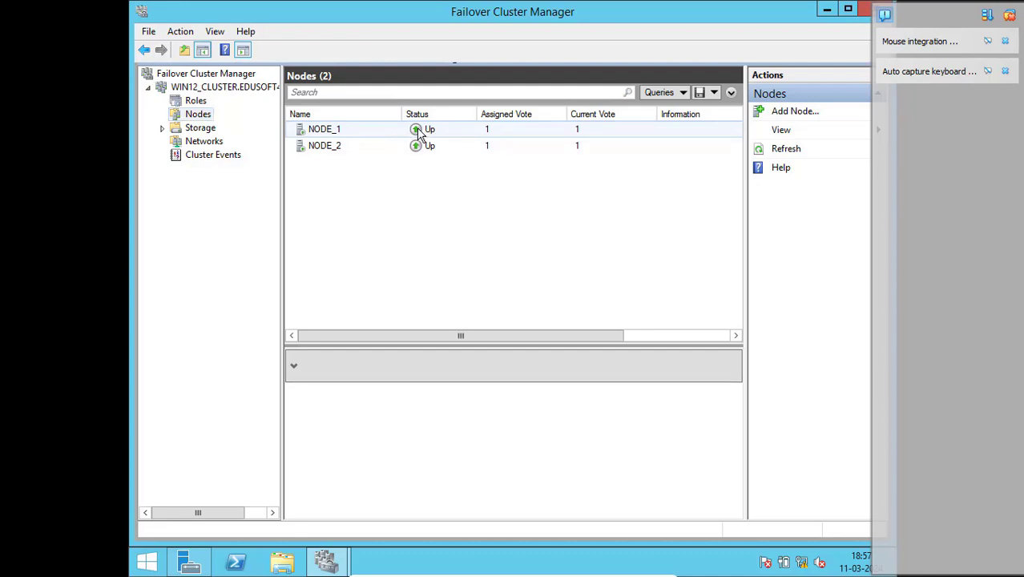
click(411, 132)
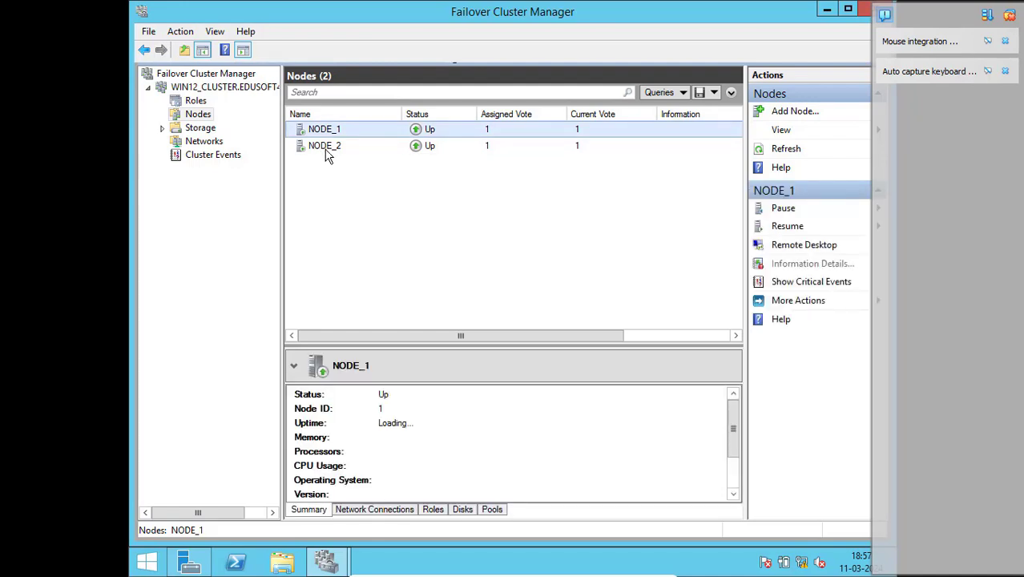
key(shift+F10)
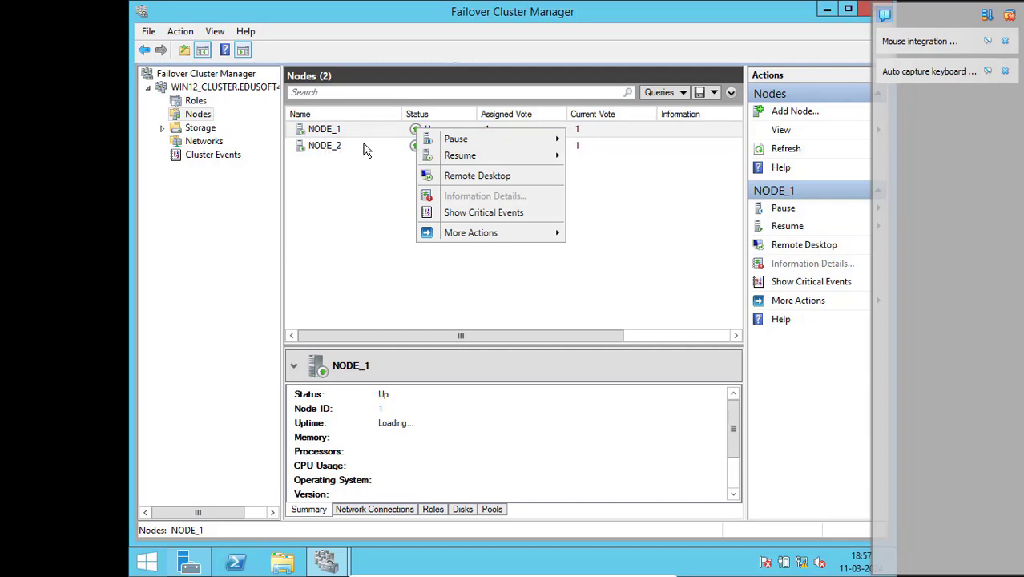
click(474, 138)
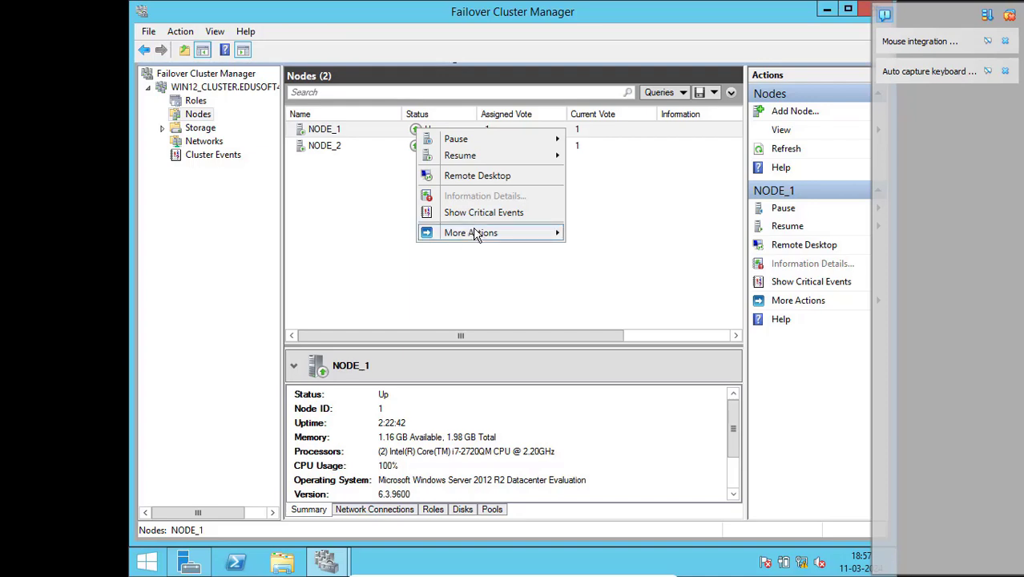
mouse_move(473, 232)
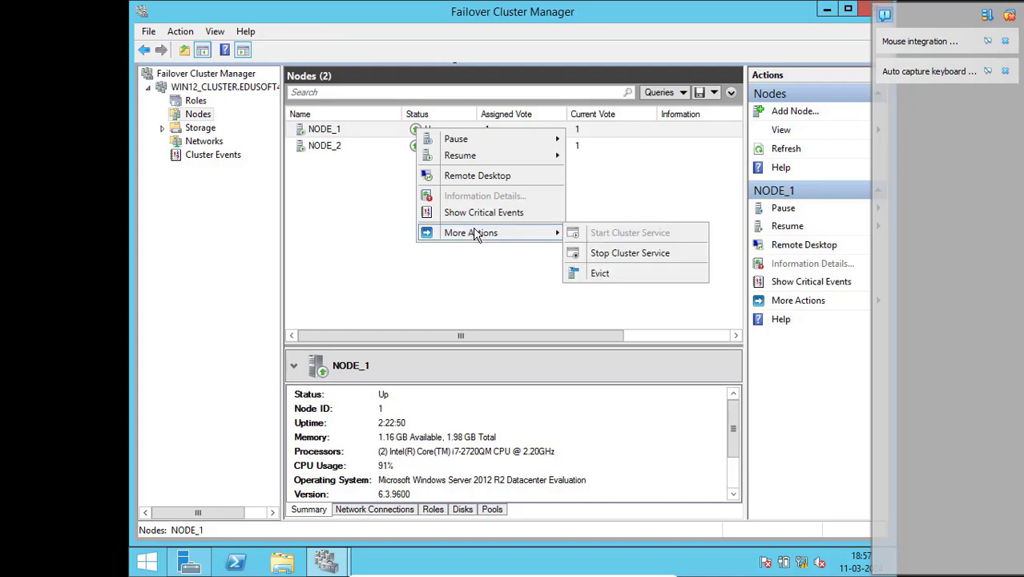
click(461, 145)
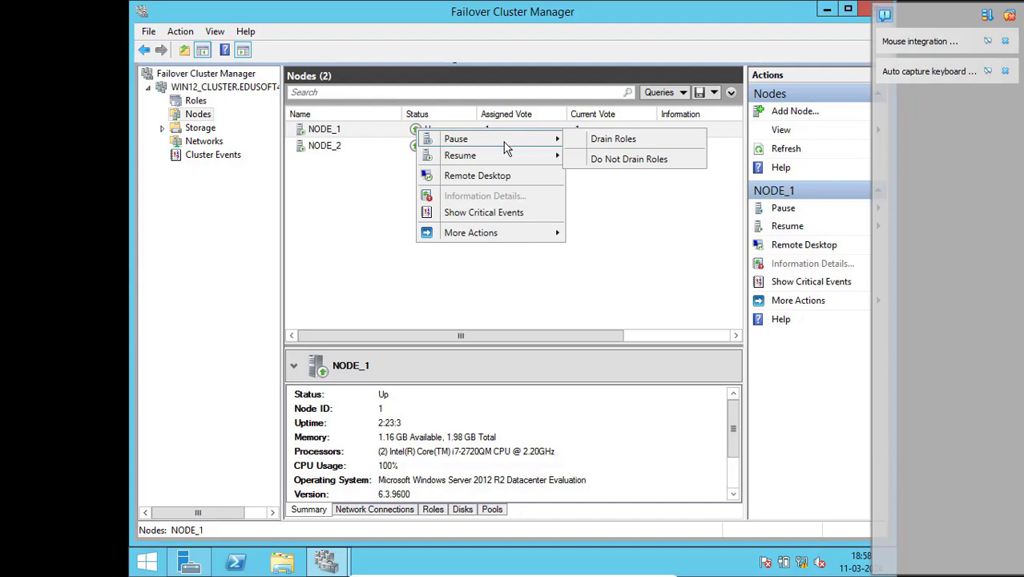
click(616, 164)
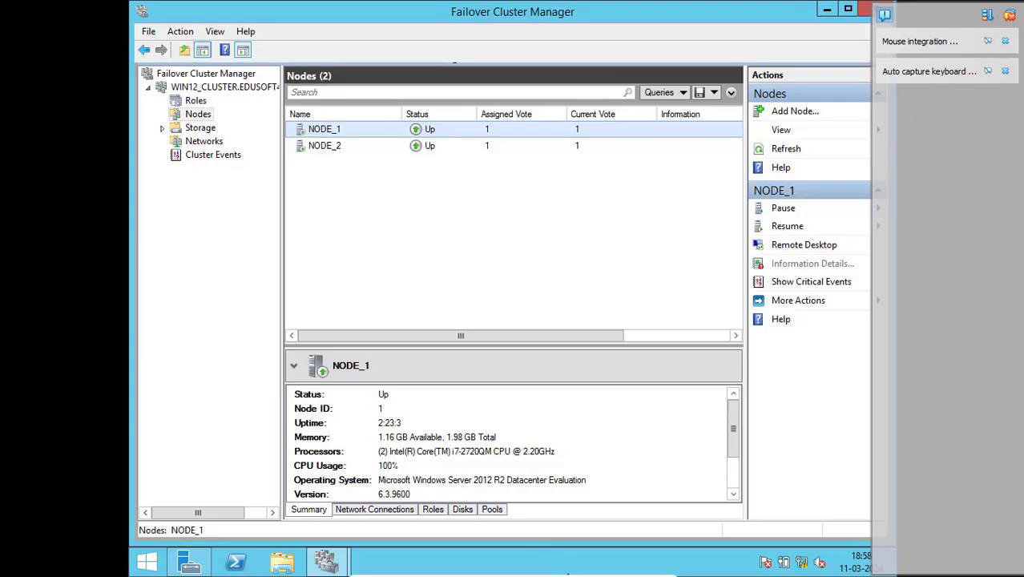
Switch to the Node_1 virtual machine, open File Explorer, and view the contents of the DATA (F:) and QUORUM (E:) drives.
key(ctrl+f)
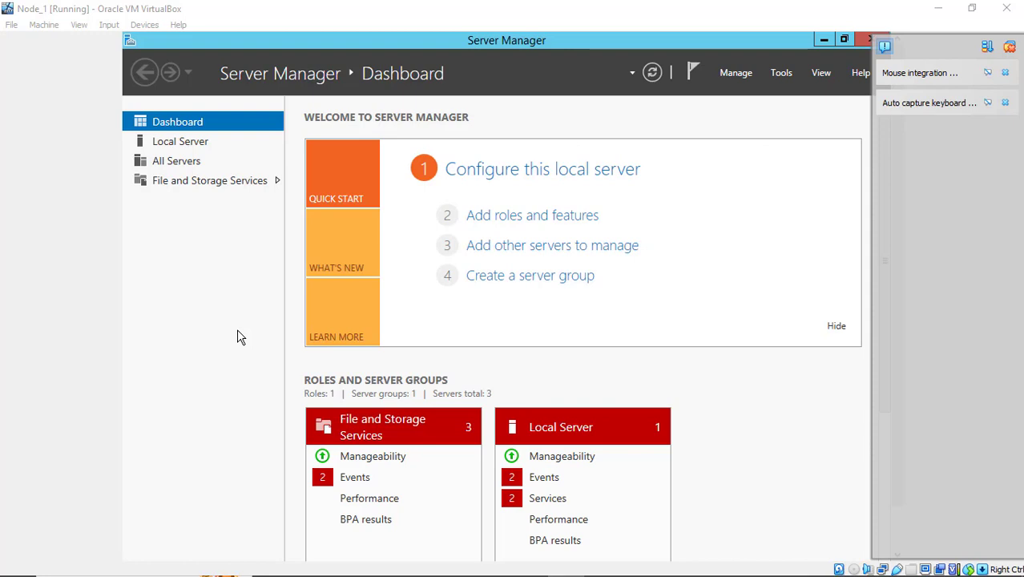
key(Control_R+f)
key(Return)
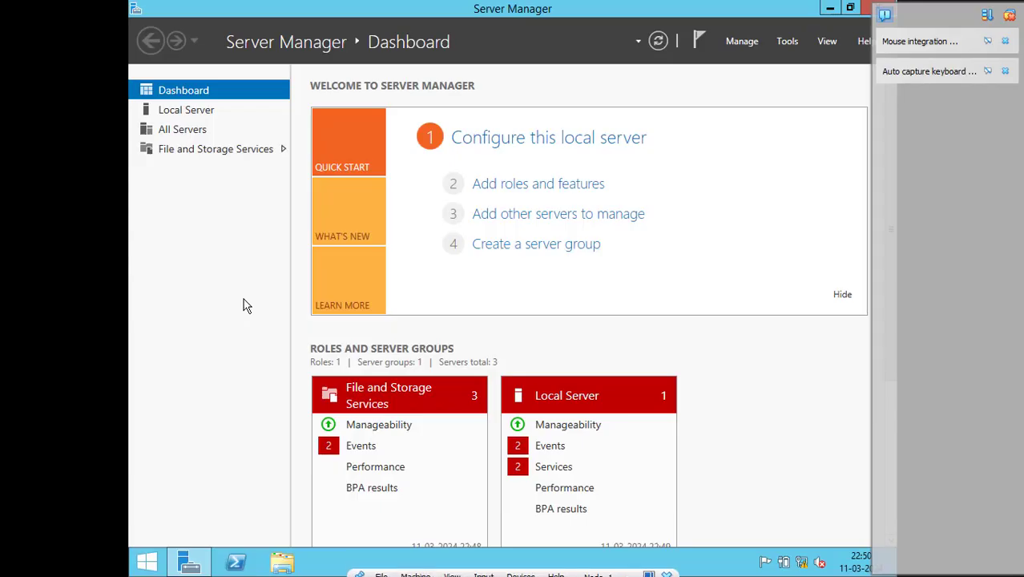
click(285, 565)
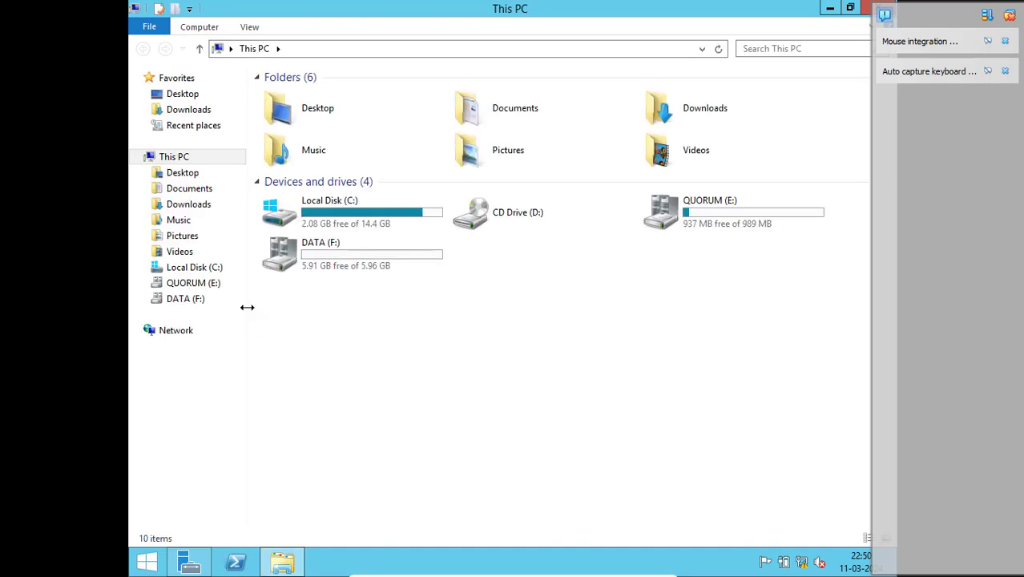
click(203, 301)
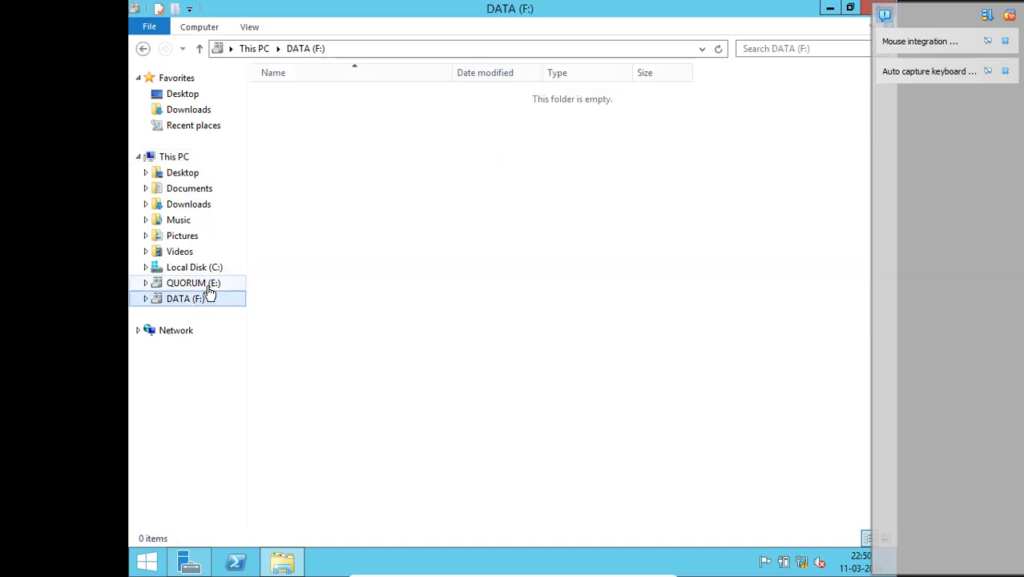
click(212, 283)
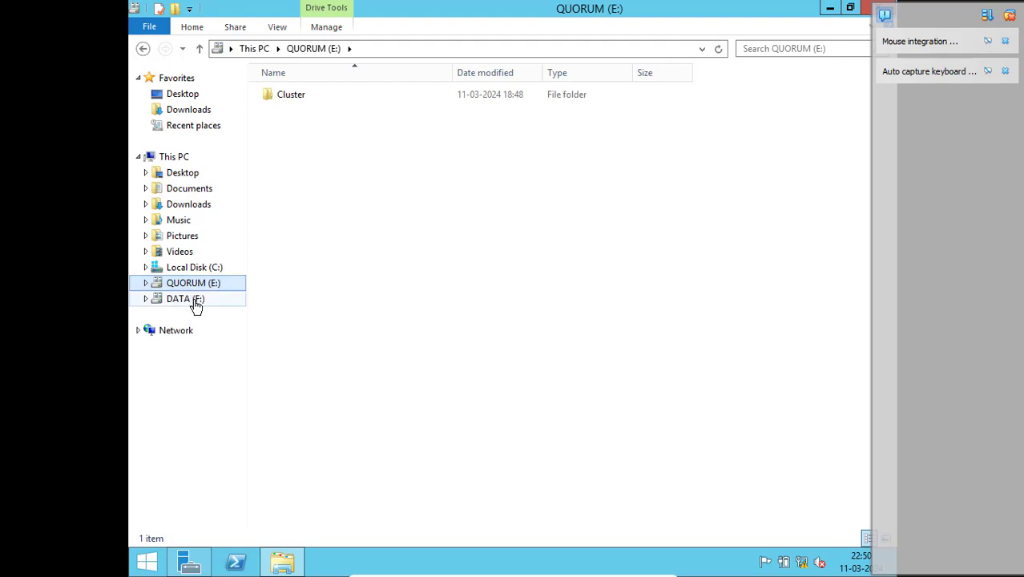
Try to open the Cluster folder on the QUORUM (E:) drive, decline the permanent access request, and collapse the drive.
click(146, 284)
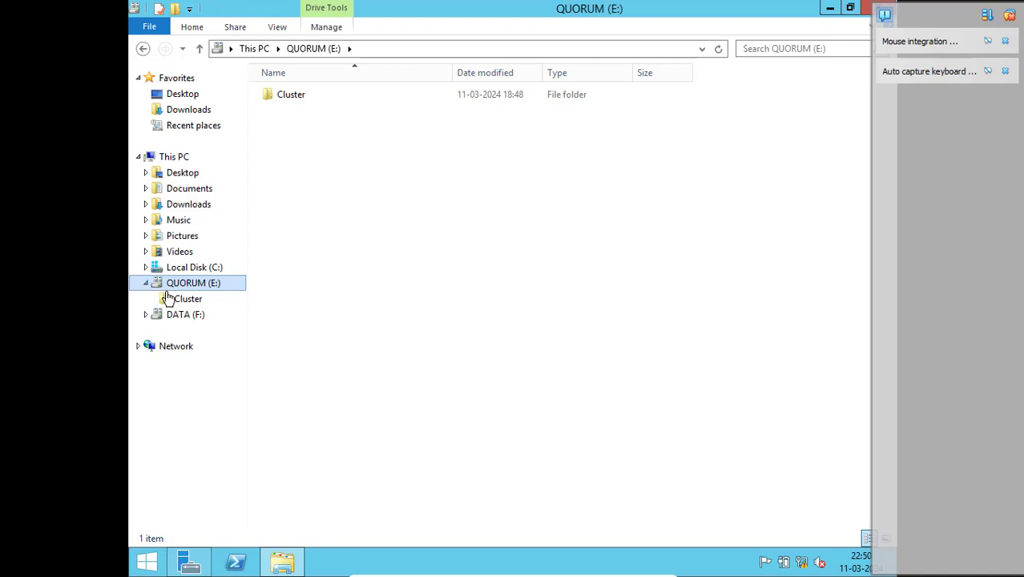
click(181, 298)
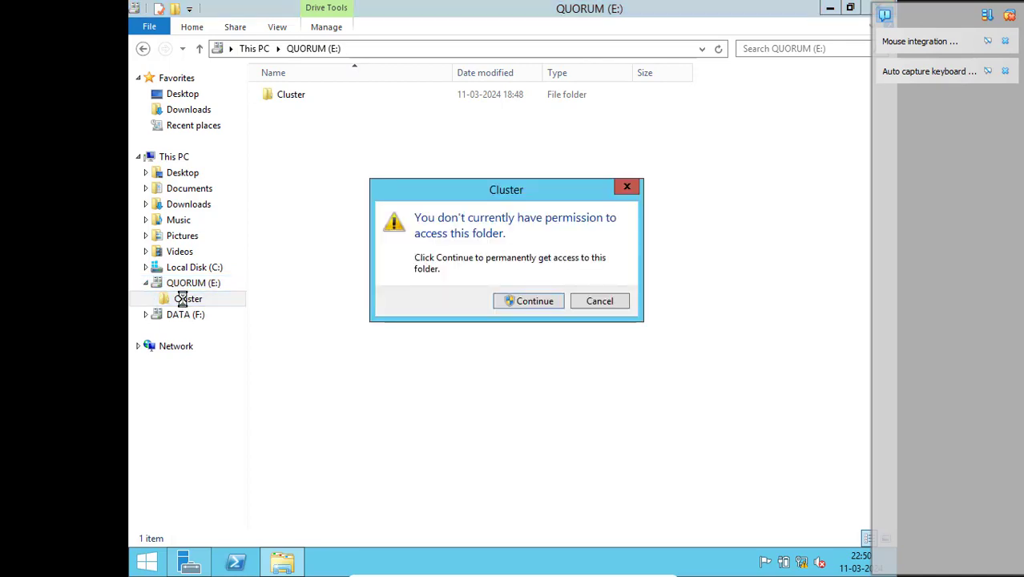
click(601, 305)
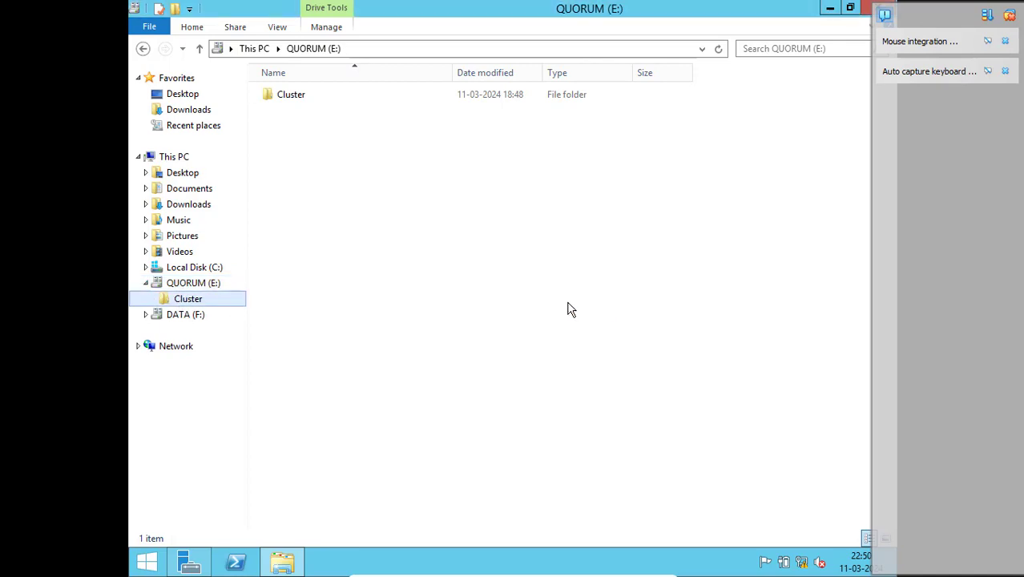
click(148, 283)
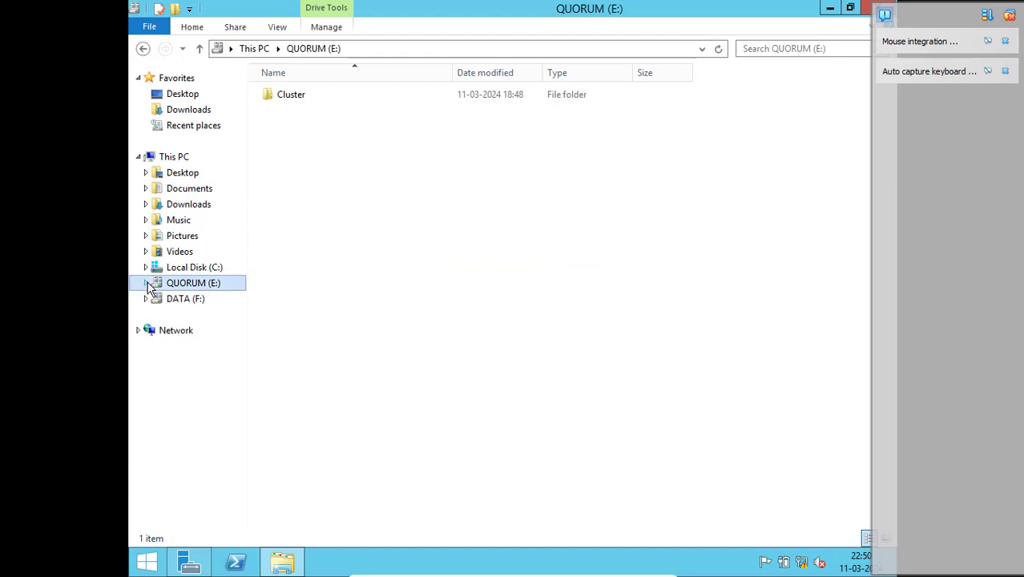
Compare the contents of the DATA (F:) and QUORUM (E:) drives again, ending on DATA (F:).
click(198, 309)
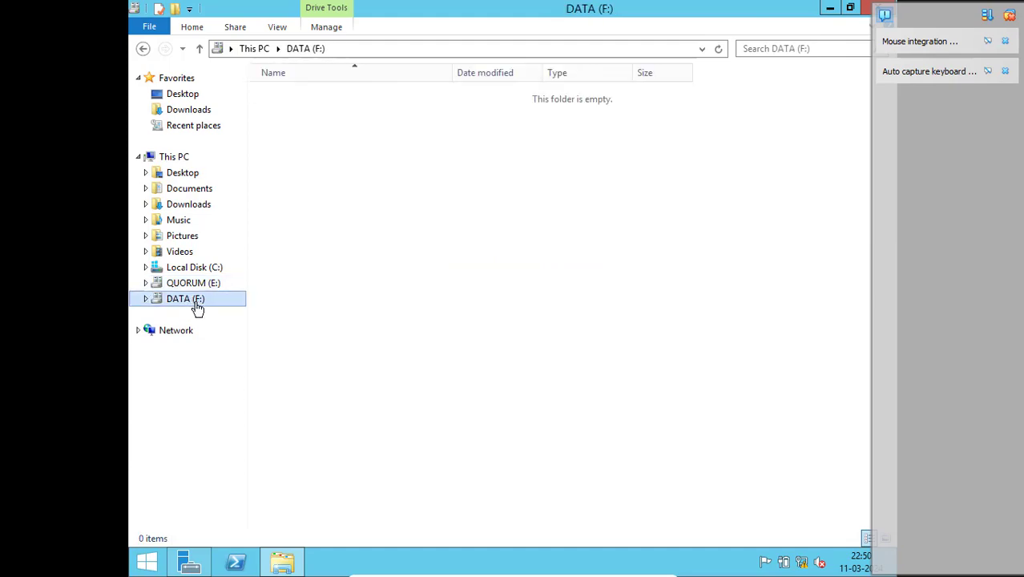
click(196, 286)
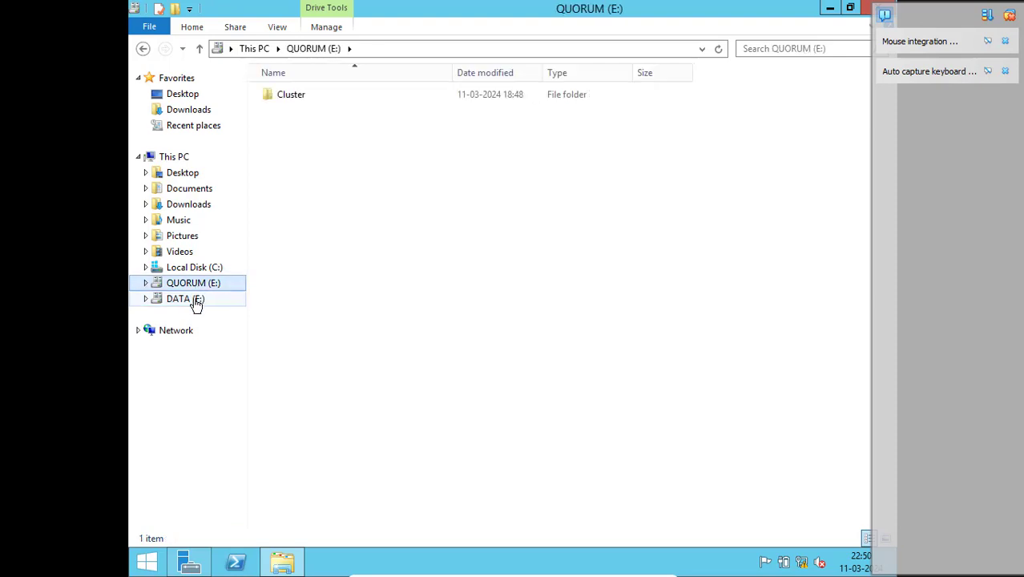
click(196, 305)
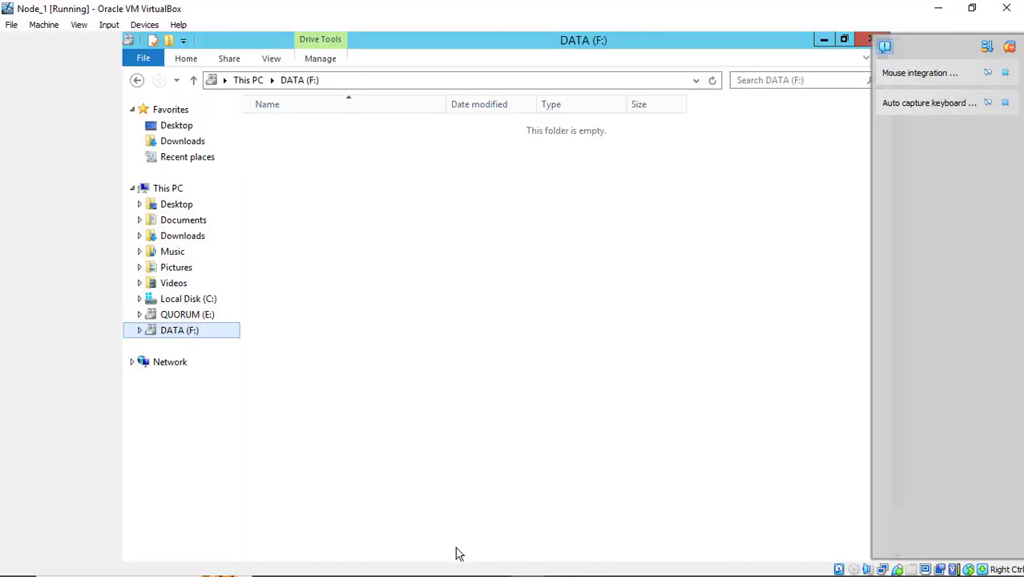
Switch to the Node_2 virtual machine and check which drives its This PC view lists.
mouse_move(544, 571)
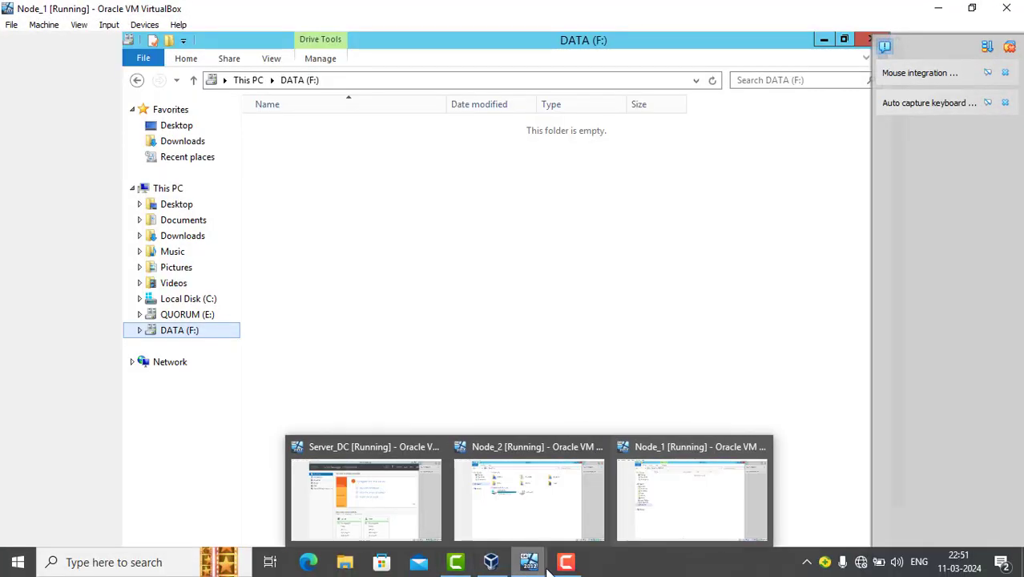
click(539, 531)
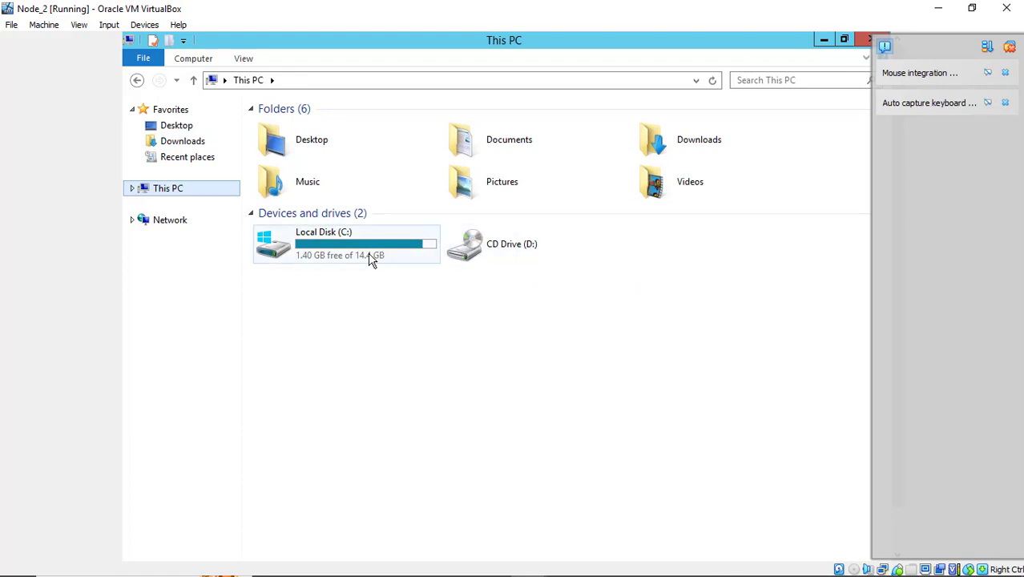
mouse_move(369, 257)
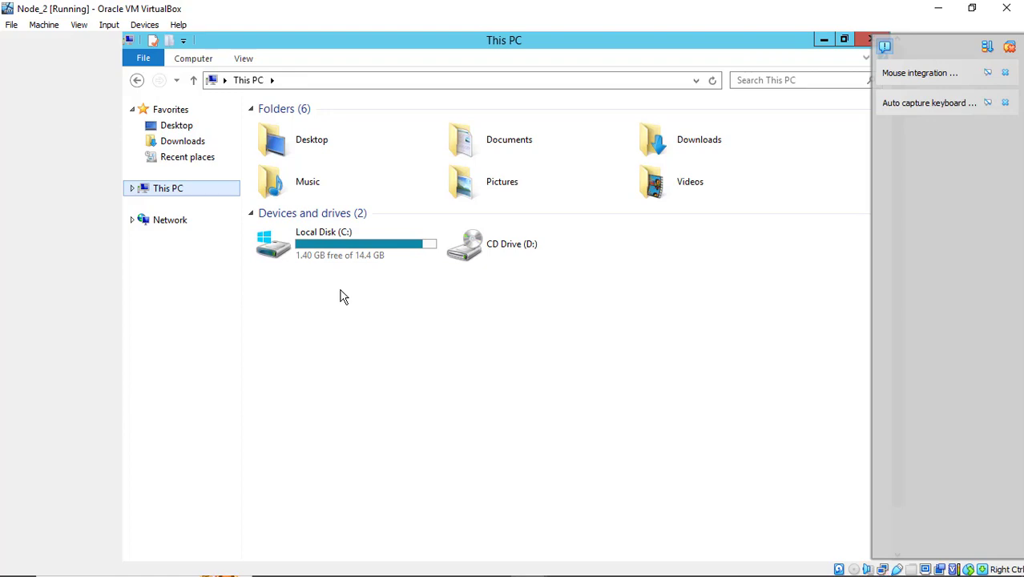
mouse_move(489, 572)
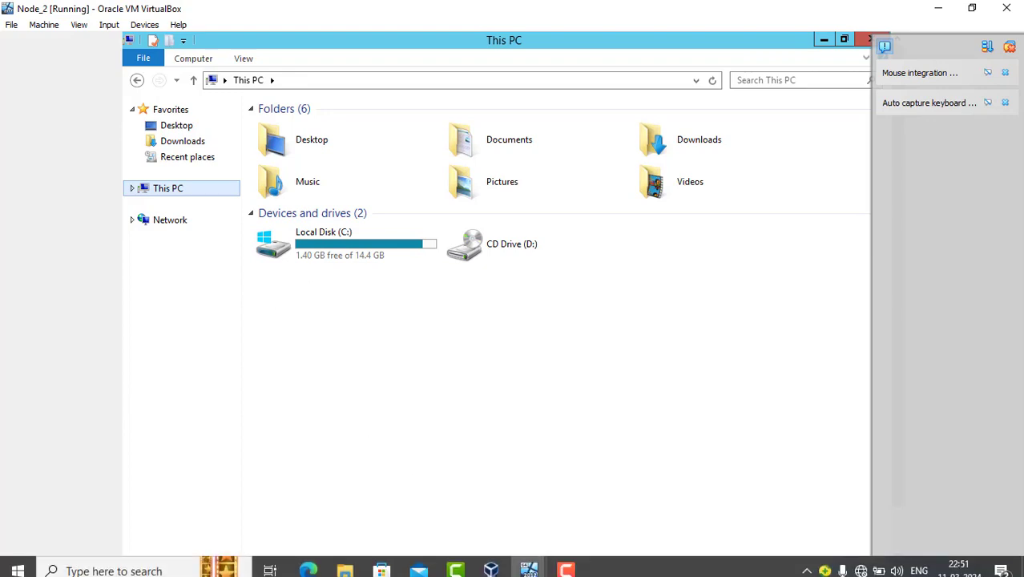
mouse_move(529, 567)
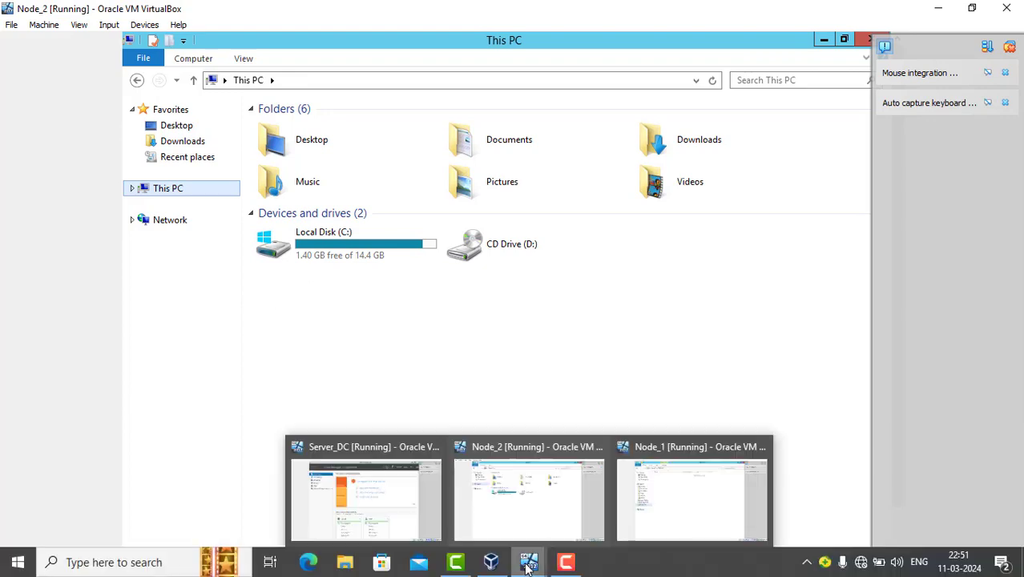
Return to the Node_1 virtual machine and create a folder named Sample on the DATA (F:) drive.
click(661, 509)
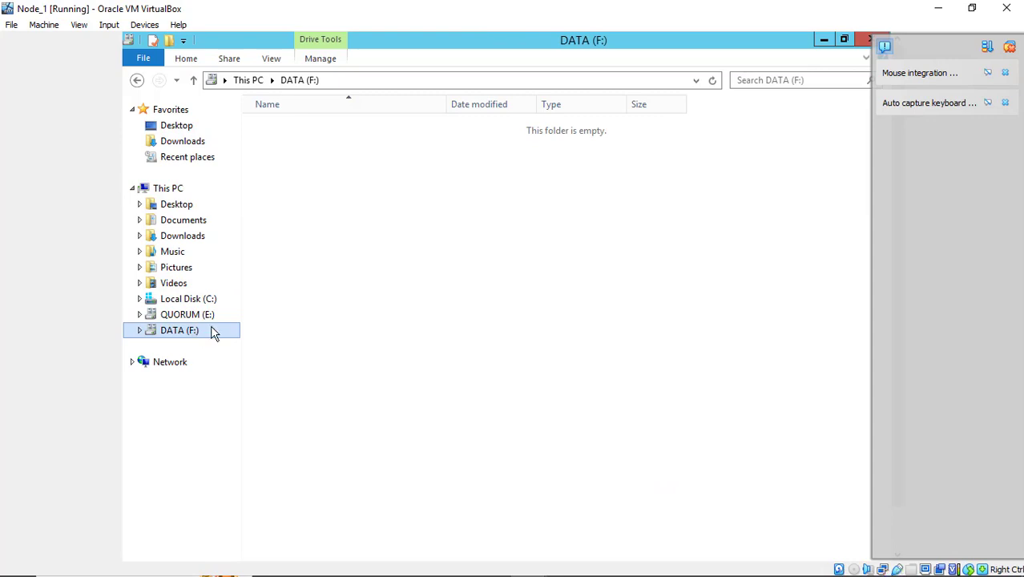
click(427, 188)
right_click(427, 189)
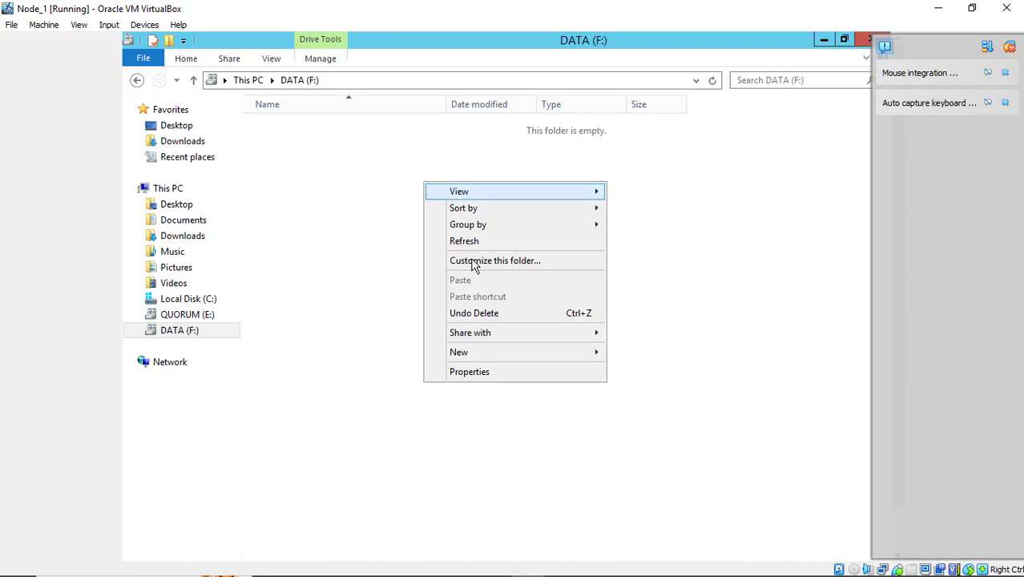
mouse_move(504, 361)
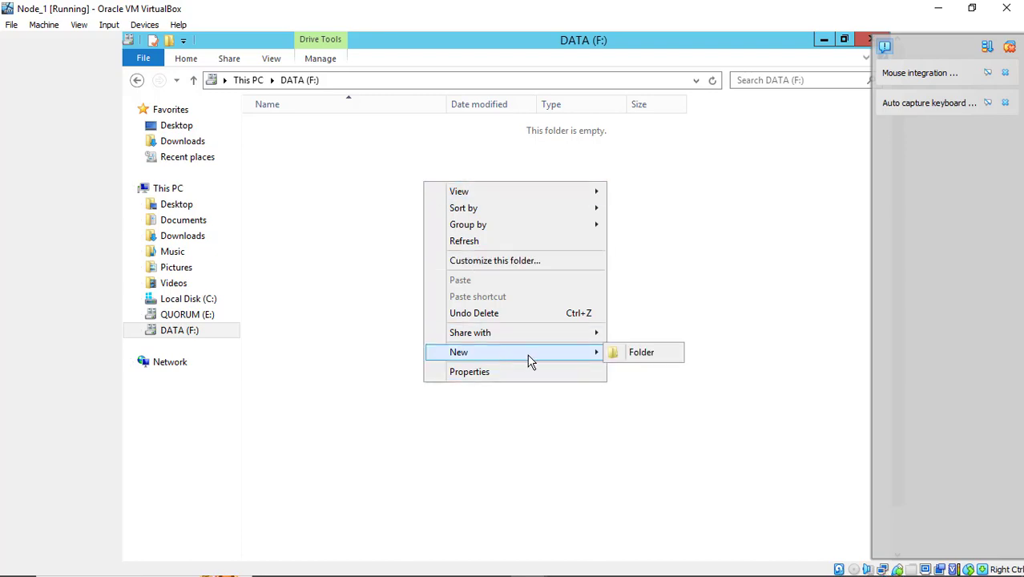
click(638, 354)
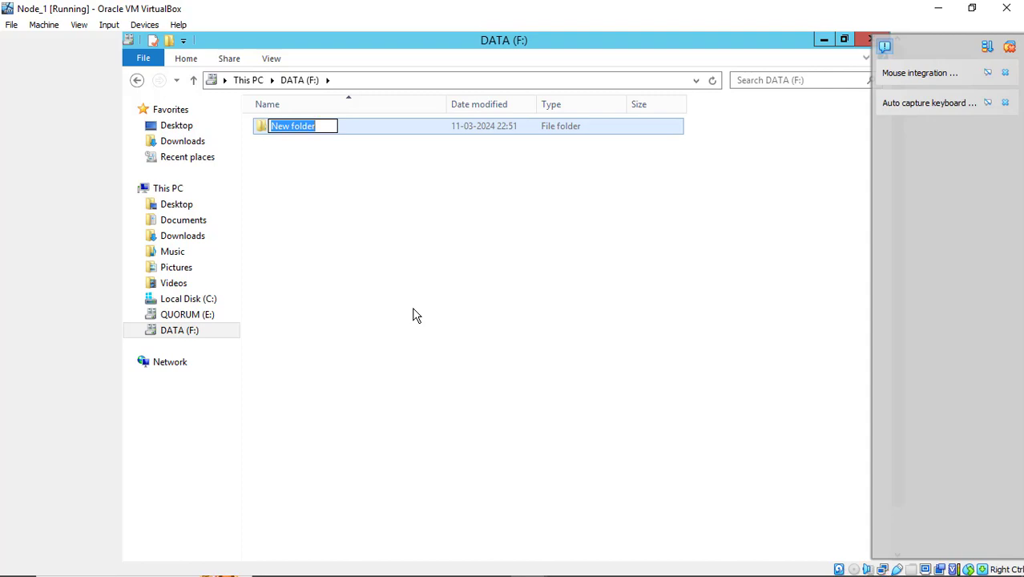
text(Sample)
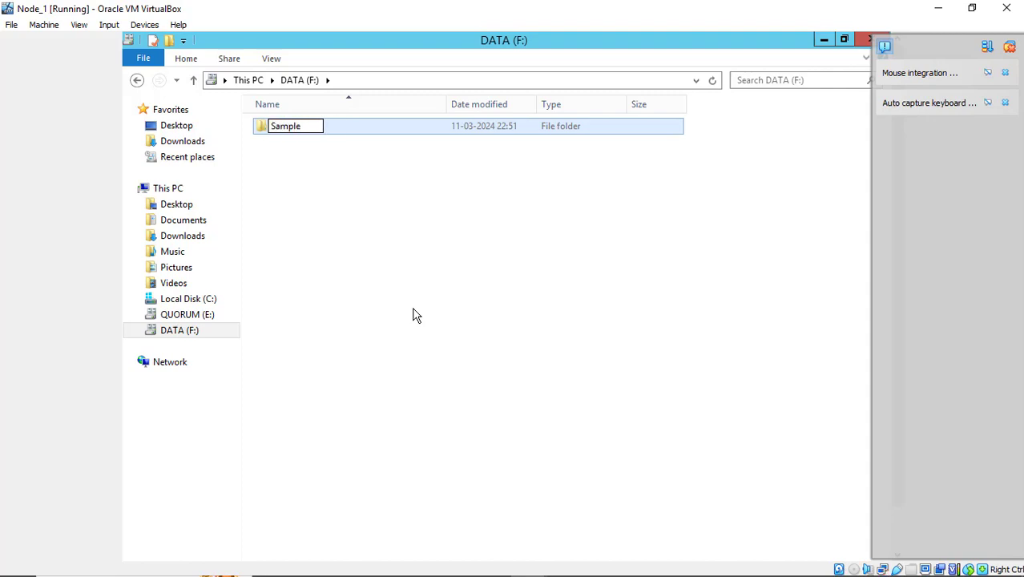
key(Return)
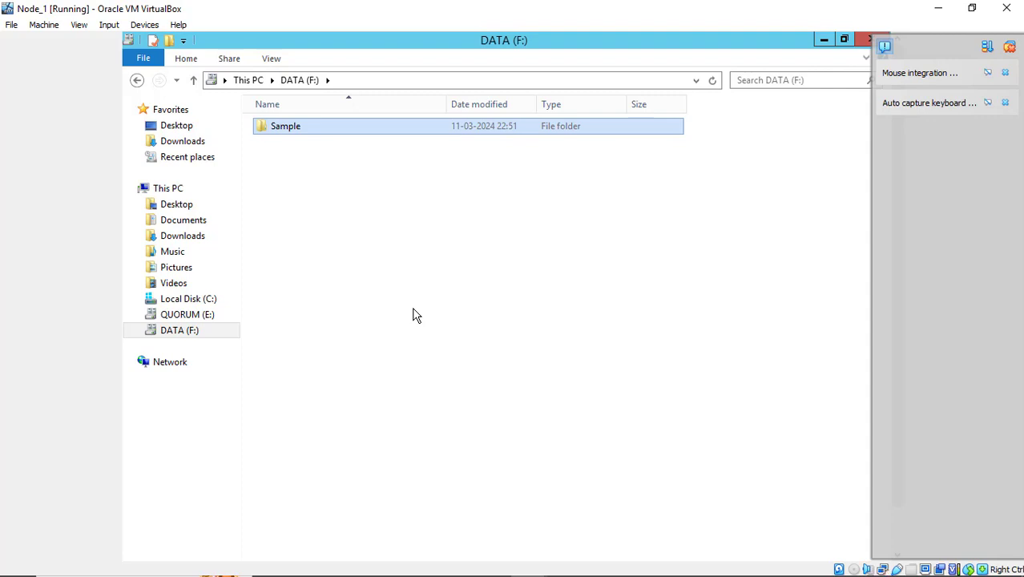
Create a text document named hello inside the Sample folder on the DATA (F:) drive.
key(Return)
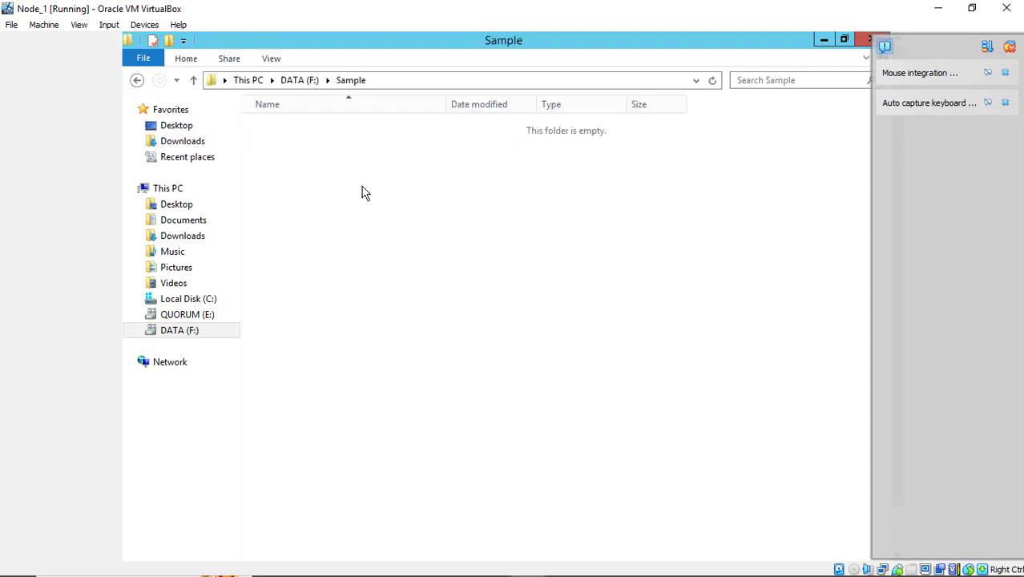
right_click(361, 191)
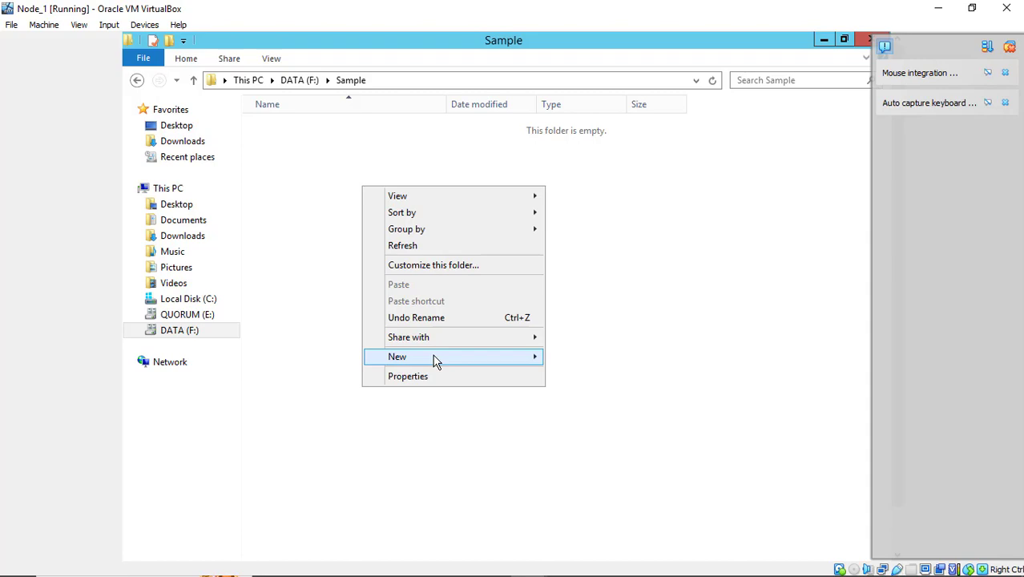
mouse_move(437, 361)
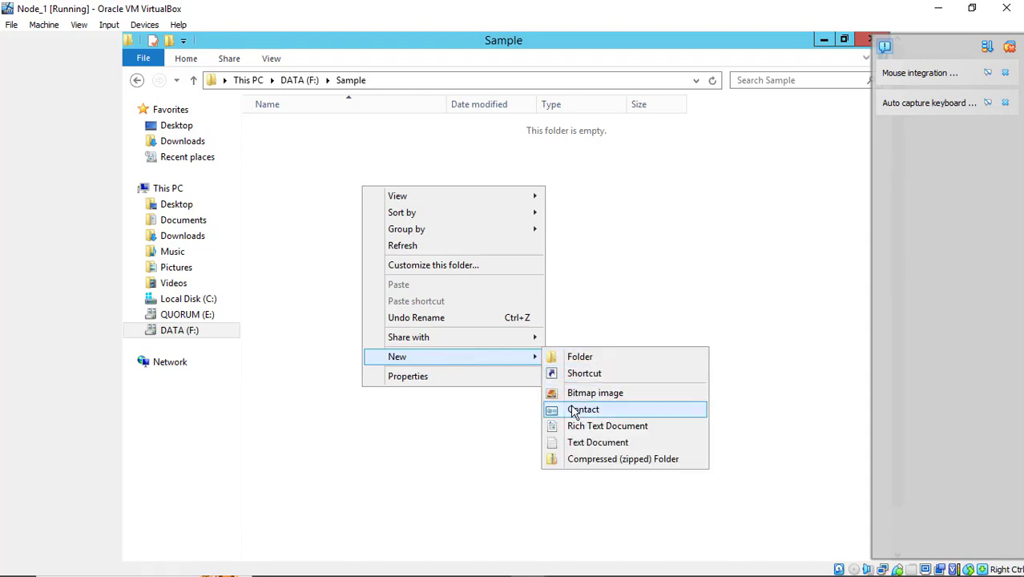
click(582, 443)
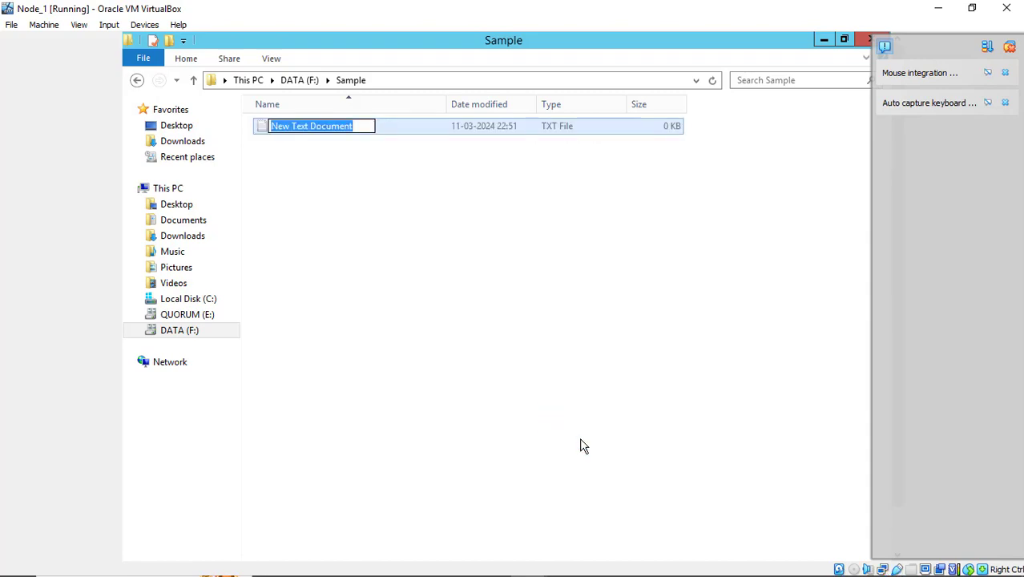
text(hello)
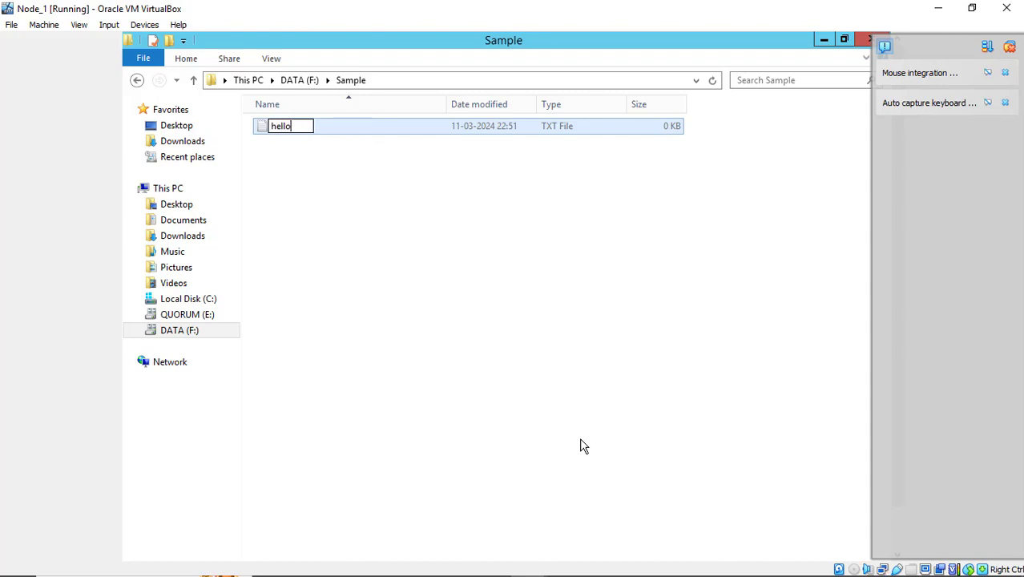
key(Return)
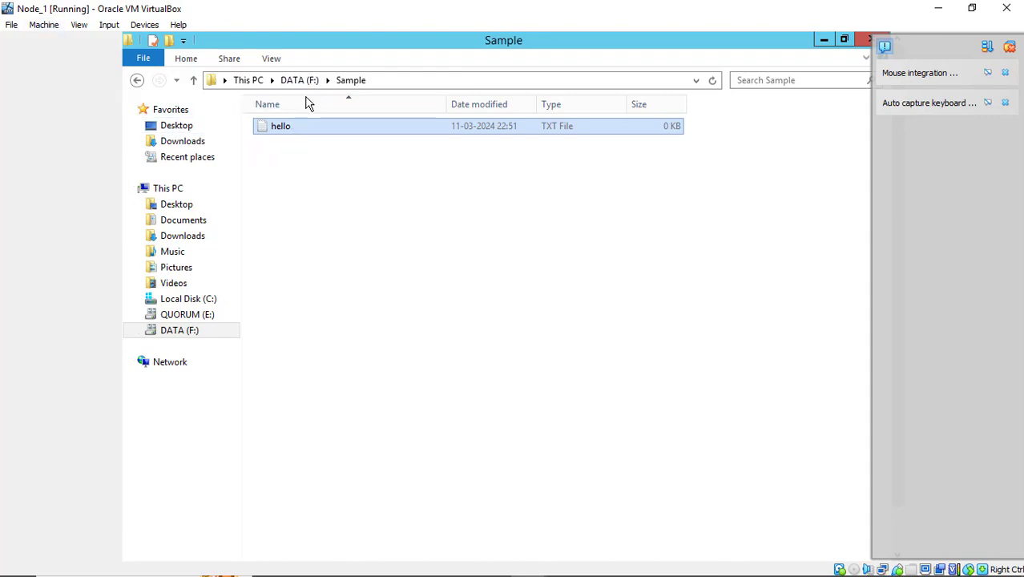
Open hello in Notepad, write "hello this is a virtual shared drive", and save the file on closing.
double_click(291, 136)
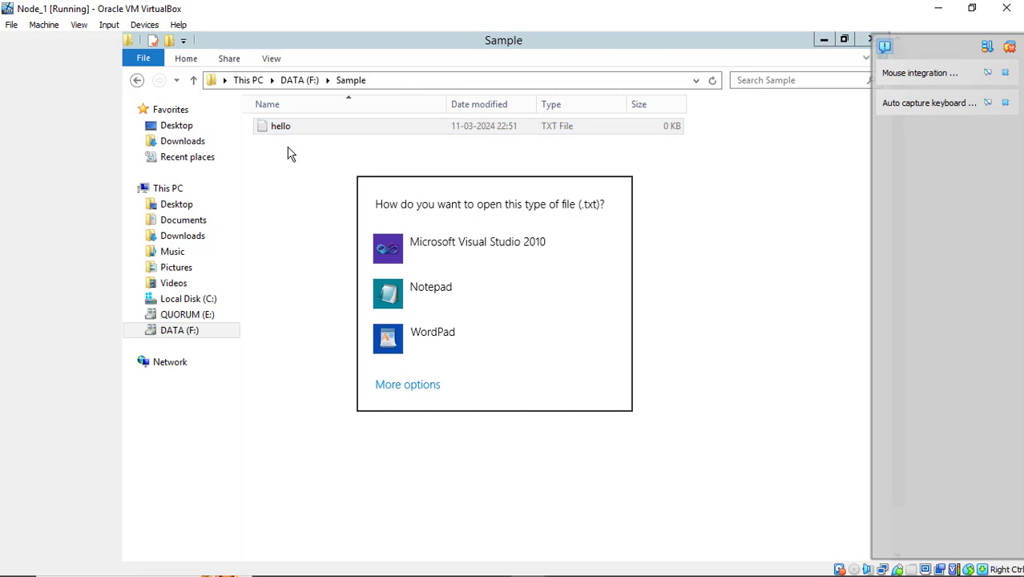
click(425, 295)
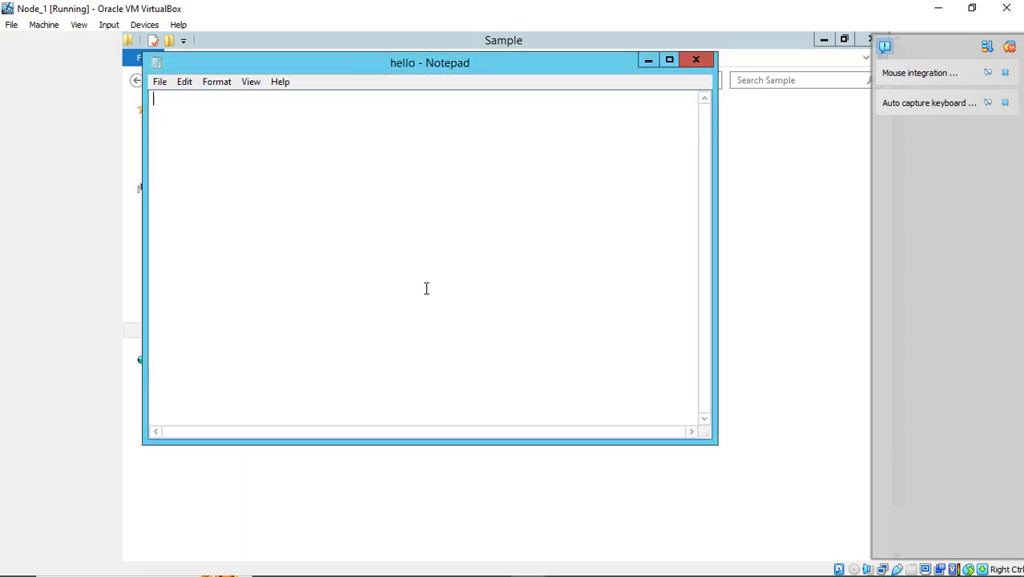
text(hello this is )
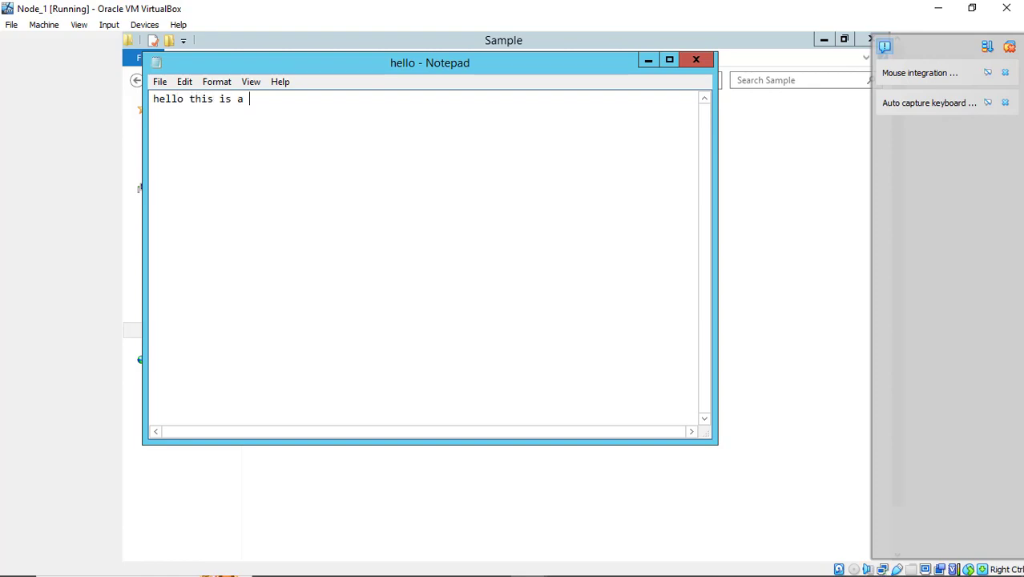
text(a virtual shared )
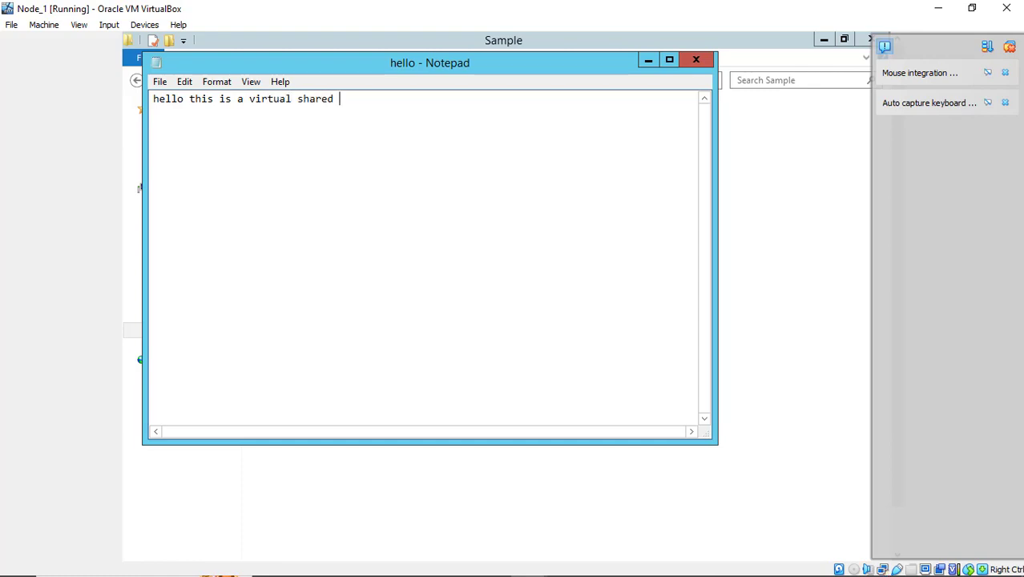
text(drive)
click(695, 61)
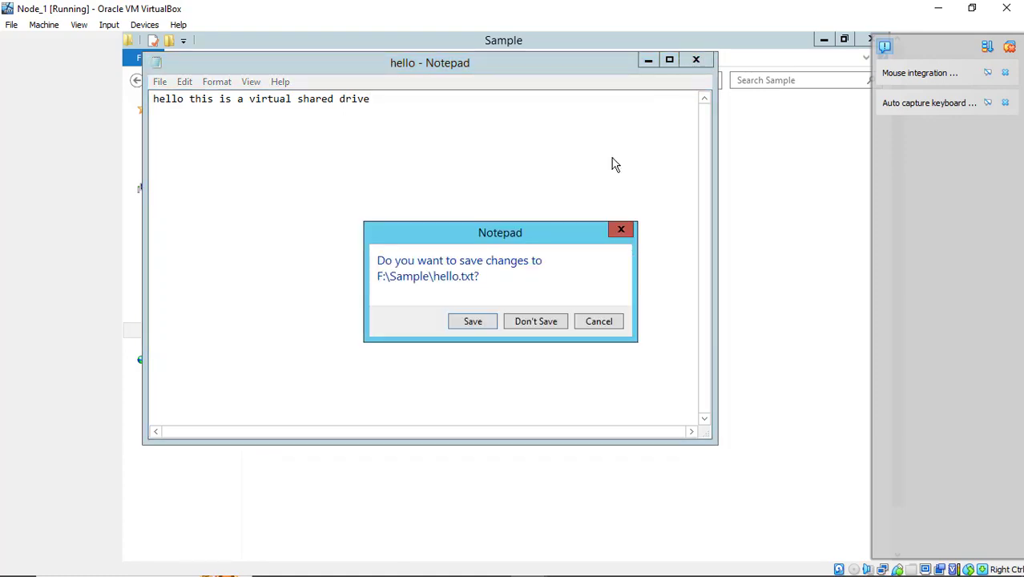
click(474, 322)
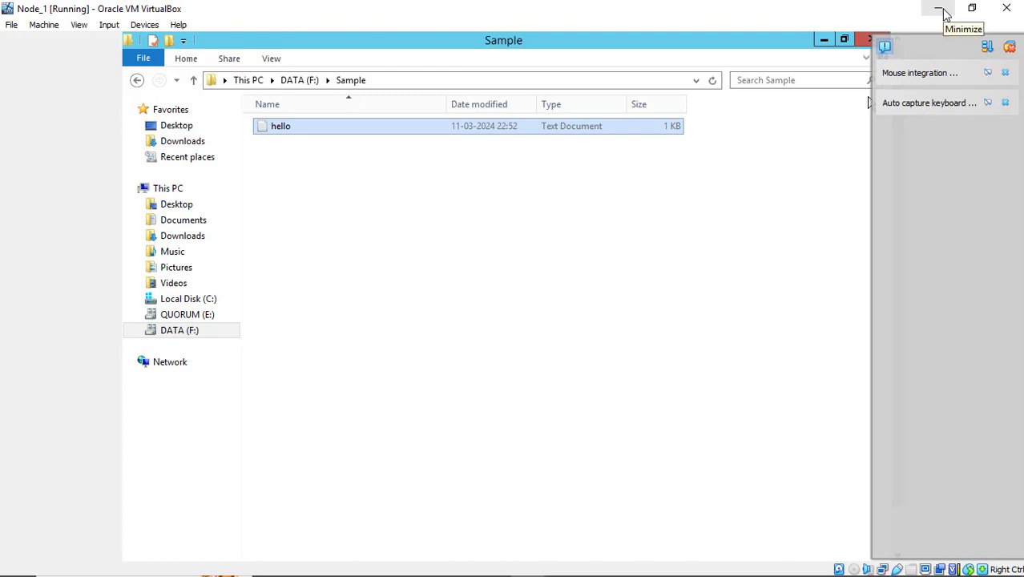
Switch to Oracle VM VirtualBox Manager and stop the Node_1 virtual machine by saving its state.
mouse_move(488, 572)
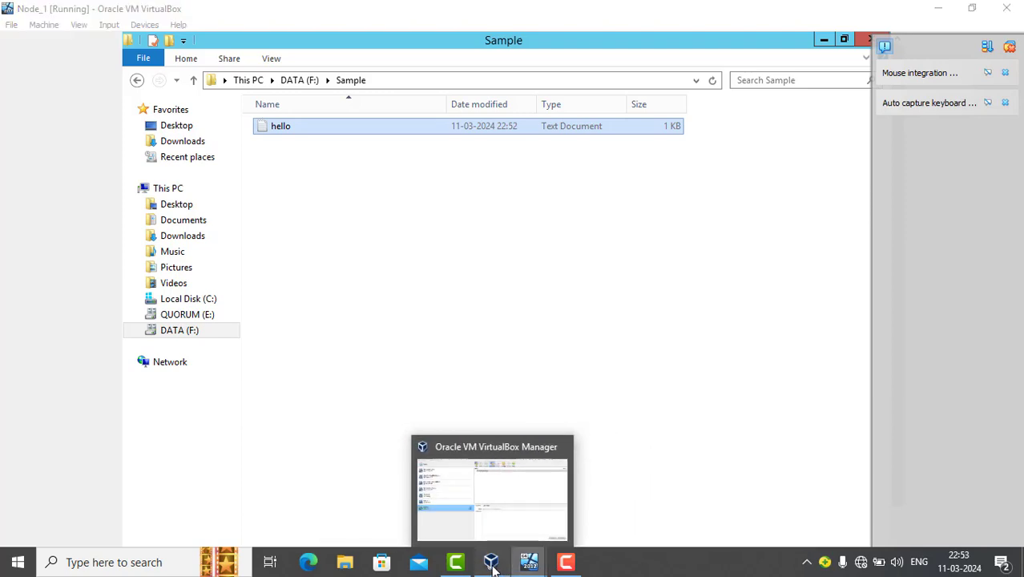
click(492, 565)
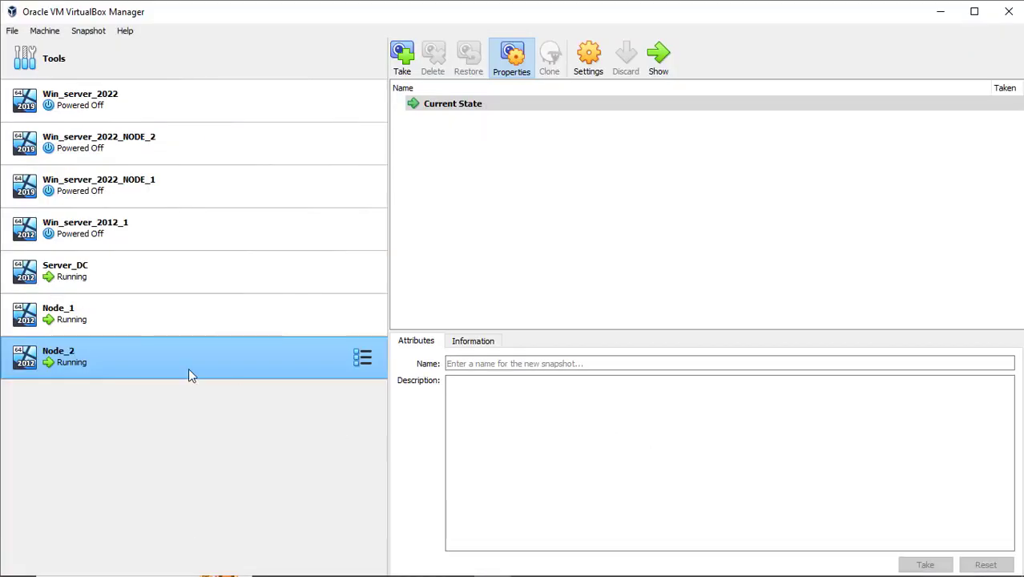
right_click(133, 318)
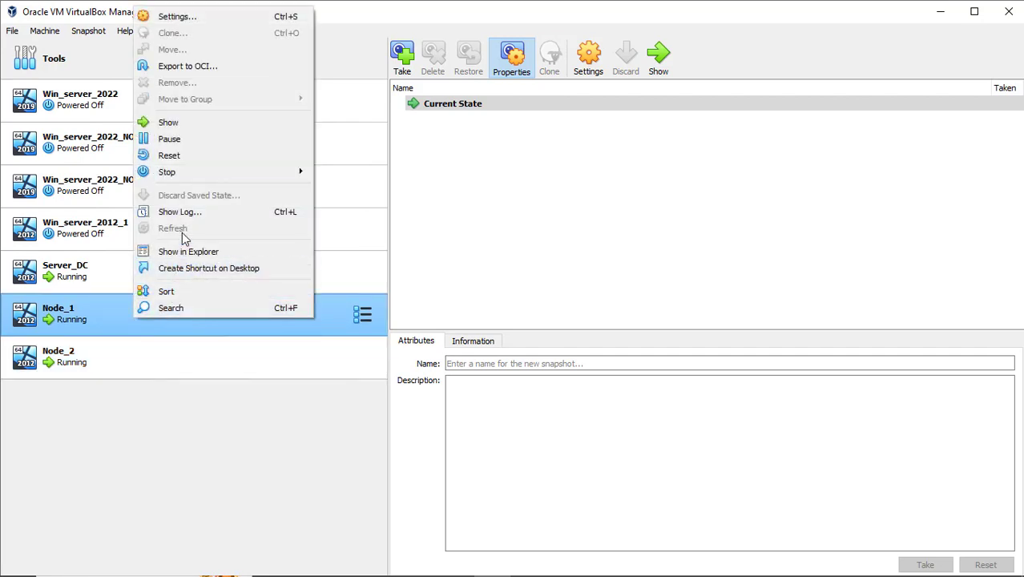
mouse_move(198, 180)
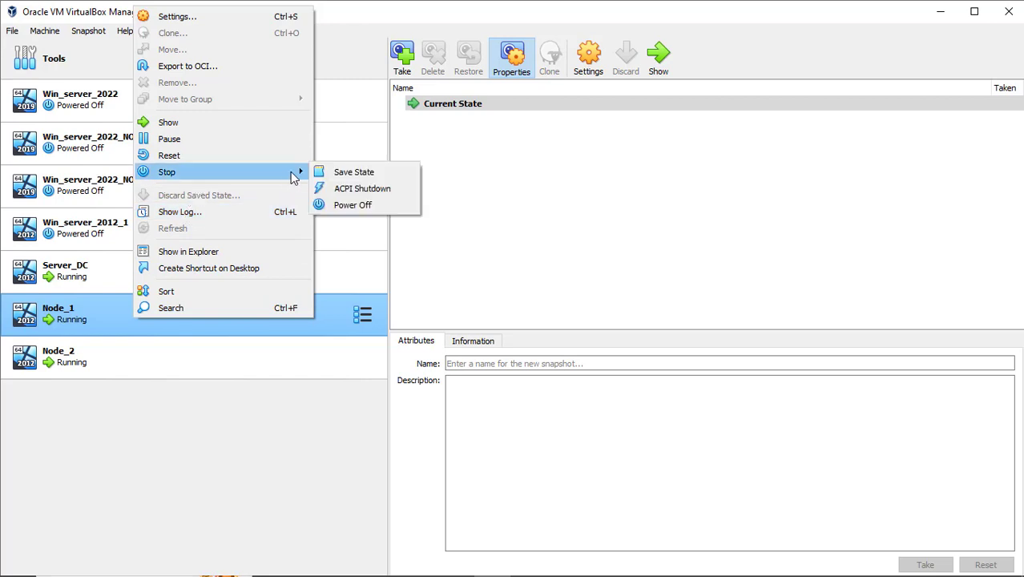
click(345, 173)
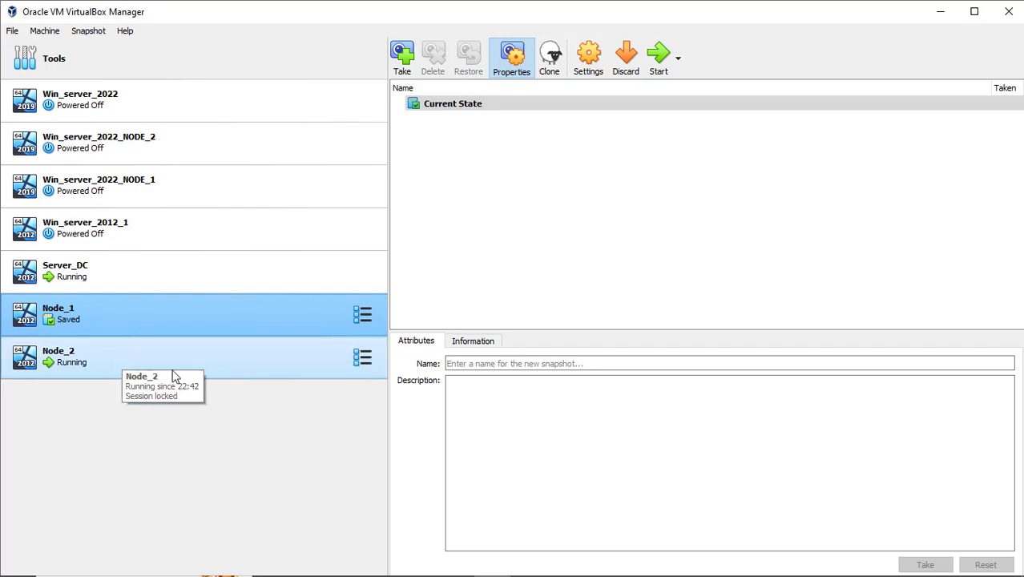
Switch to the Node_2 virtual machine, read the hello file in DATA (F:) > Sample, and return to This PC.
mouse_move(503, 569)
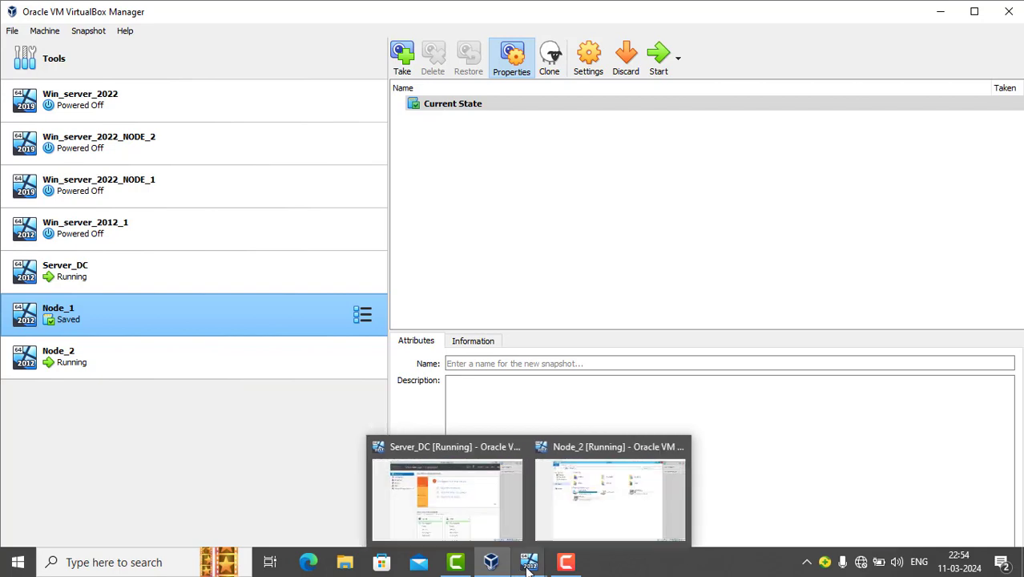
click(567, 521)
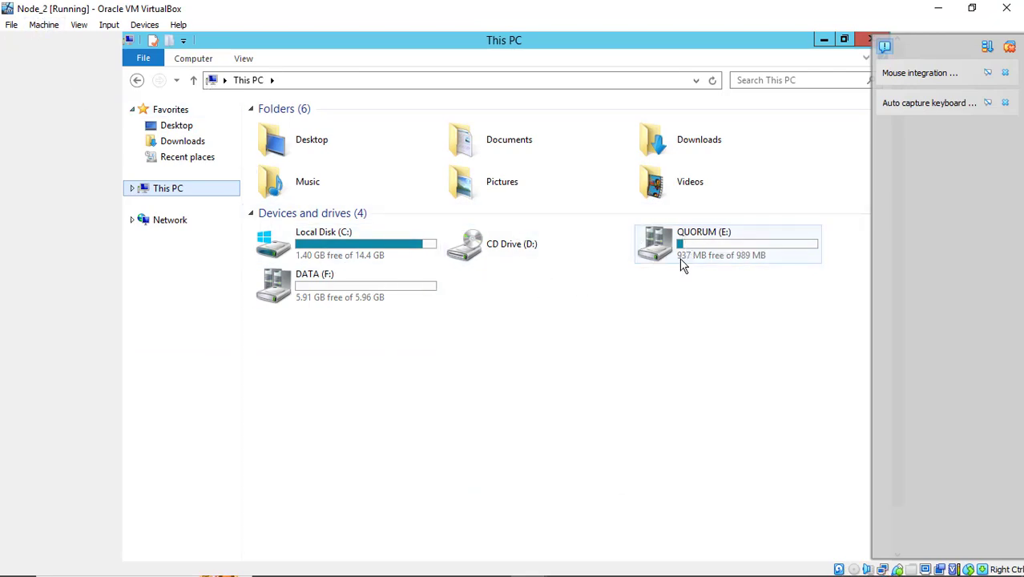
double_click(367, 295)
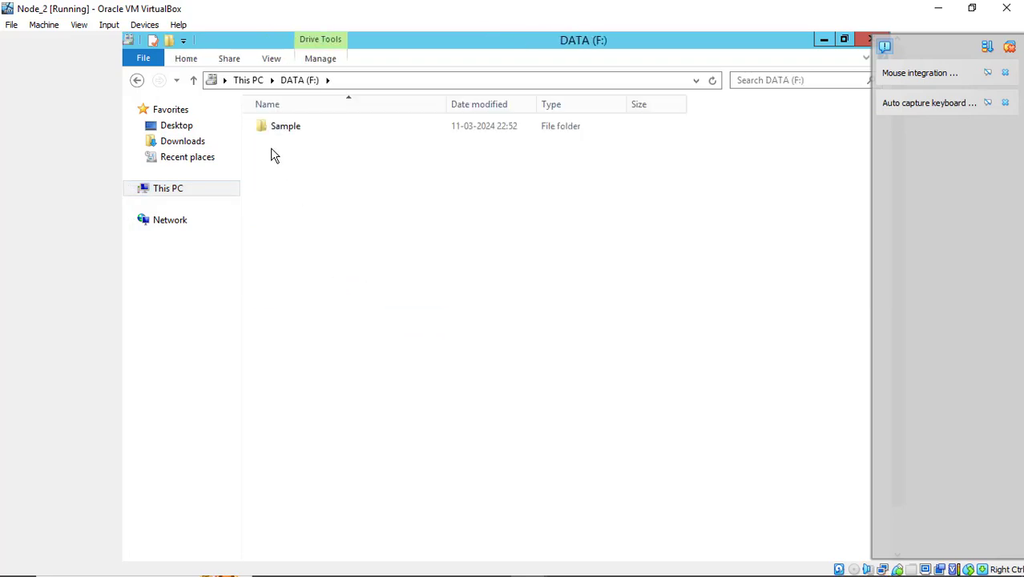
double_click(273, 127)
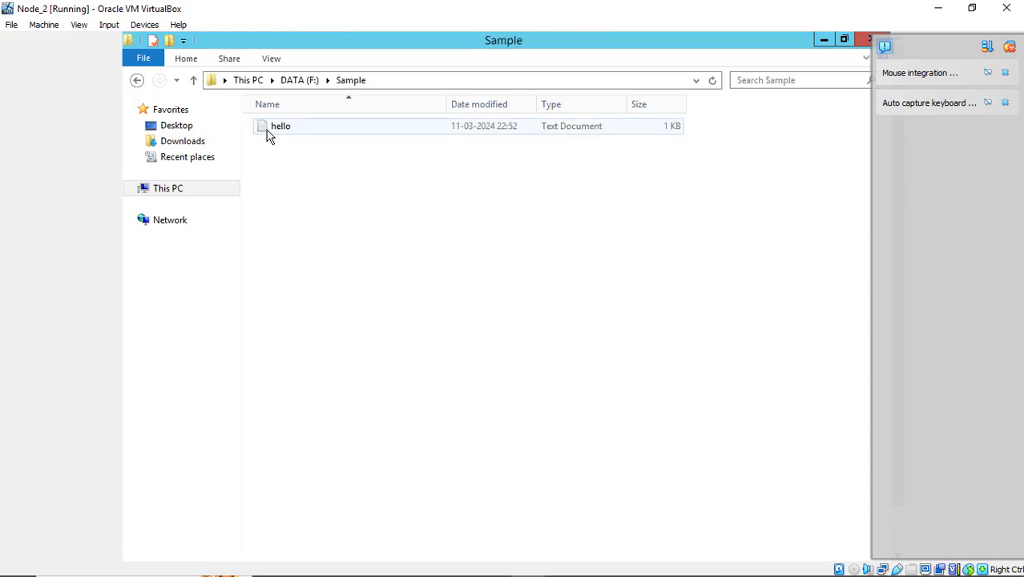
double_click(272, 128)
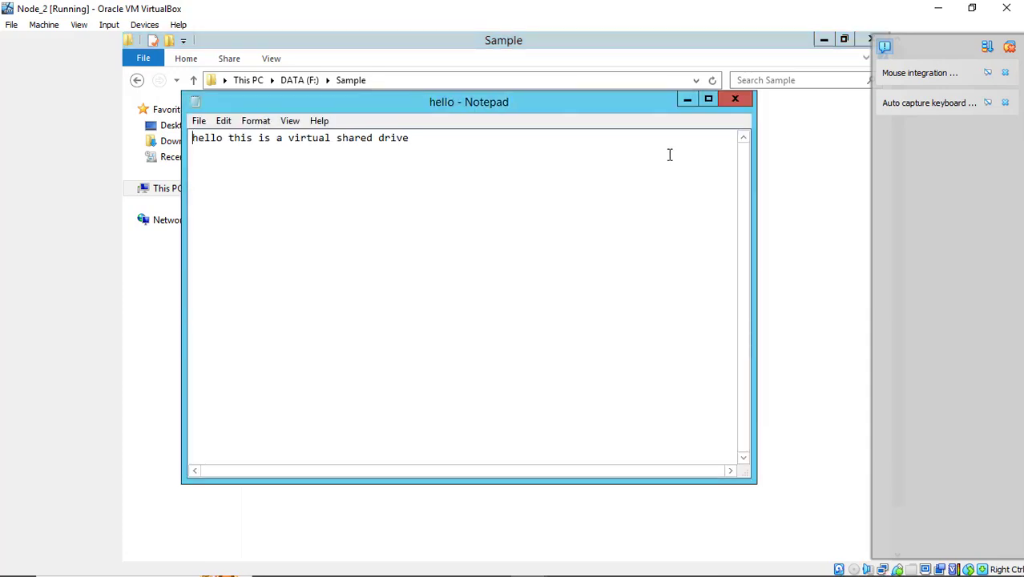
click(734, 102)
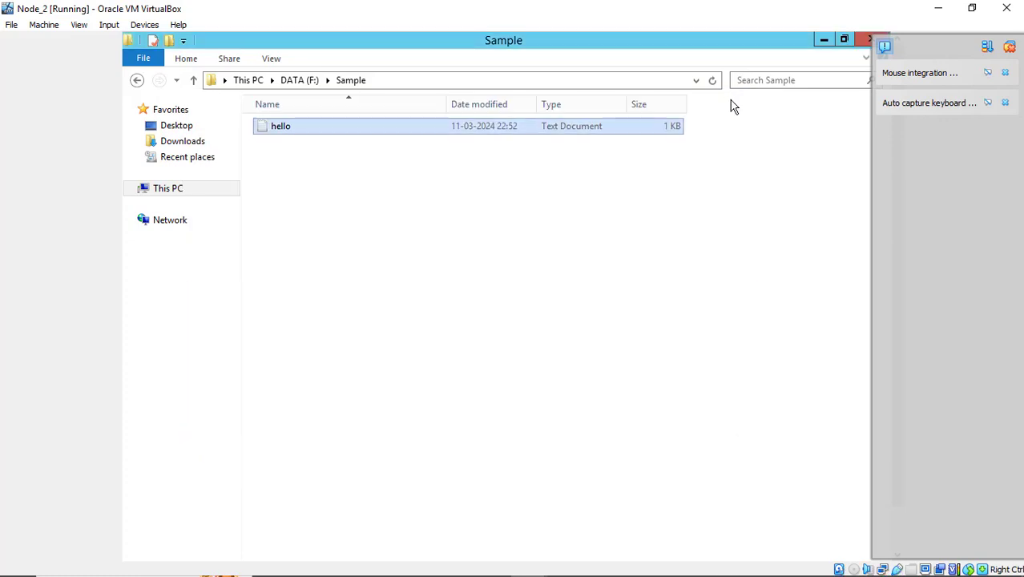
click(1007, 10)
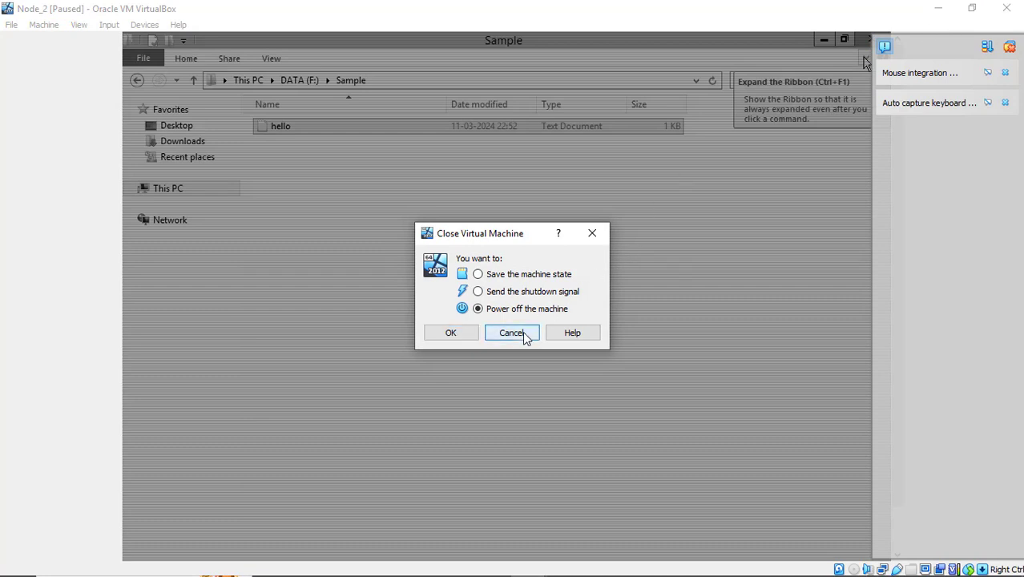
click(521, 335)
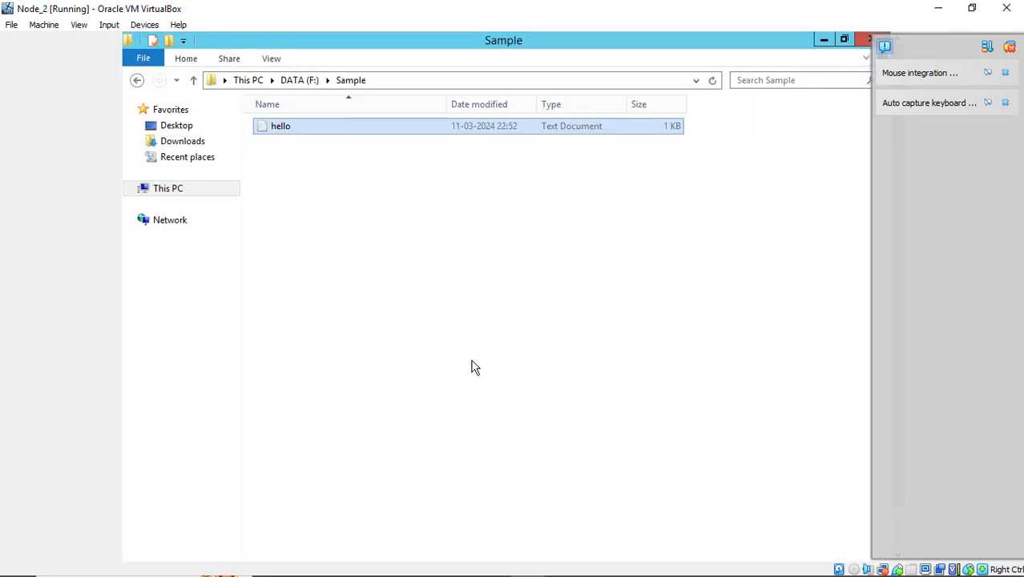
click(144, 193)
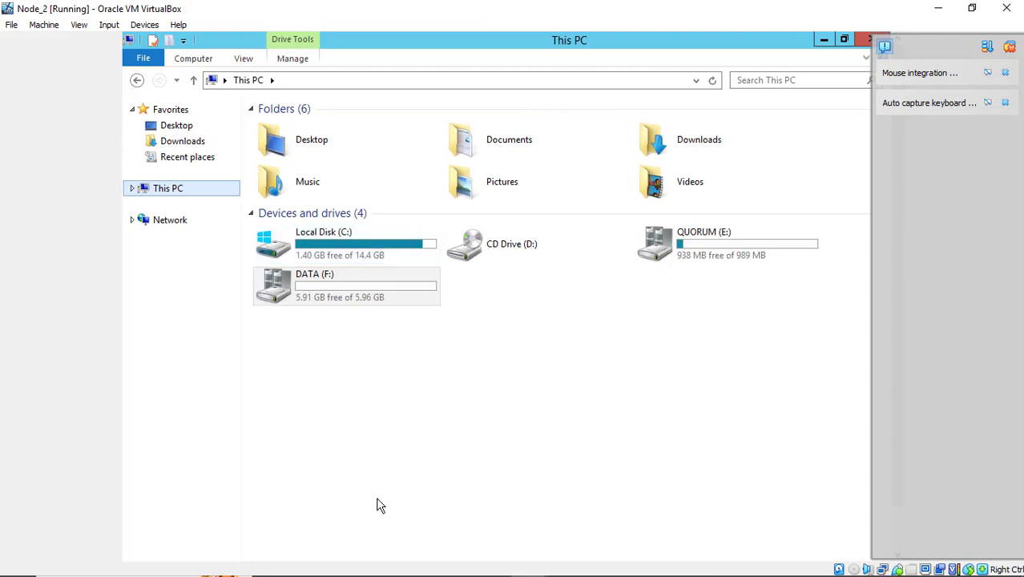
Start the saved Node_1 virtual machine from Oracle VM VirtualBox Manager and switch to its window.
click(488, 566)
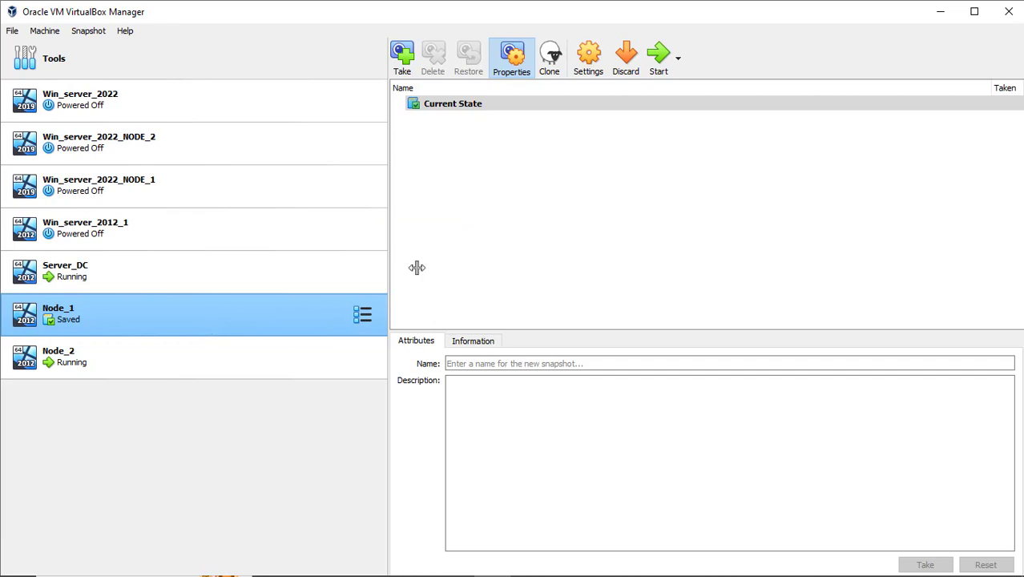
click(657, 62)
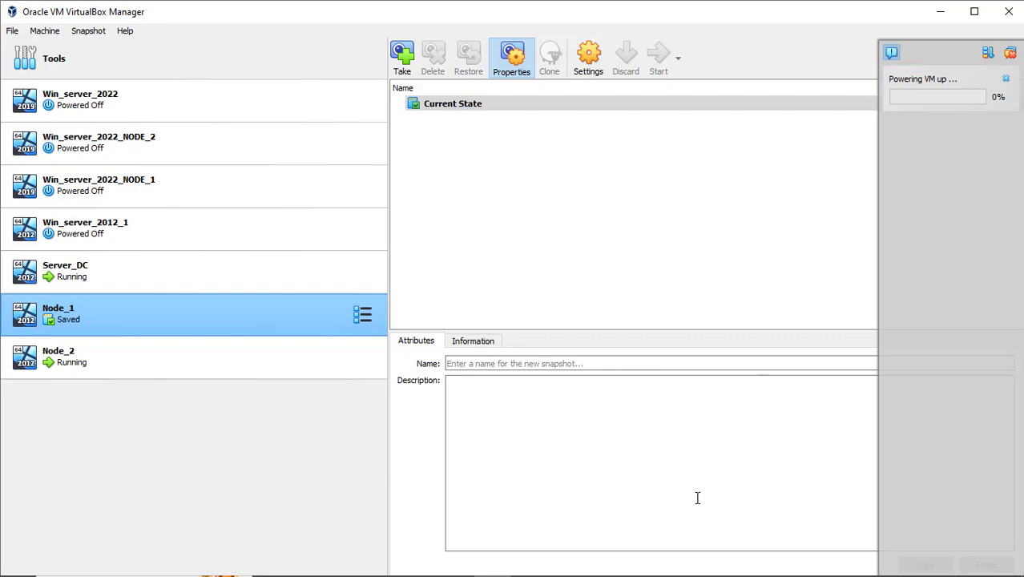
mouse_move(621, 571)
mouse_move(528, 567)
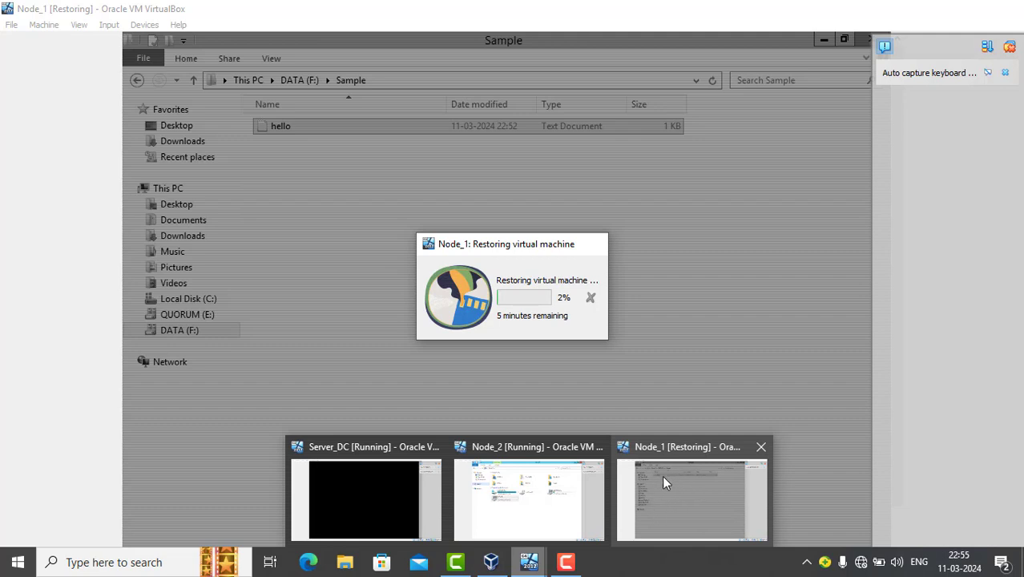
mouse_move(563, 495)
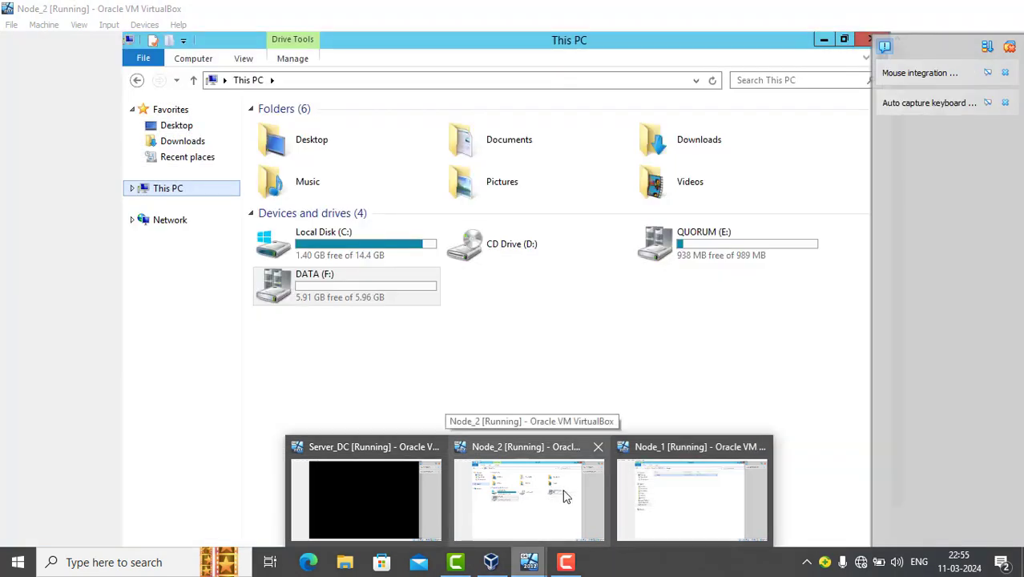
mouse_move(663, 498)
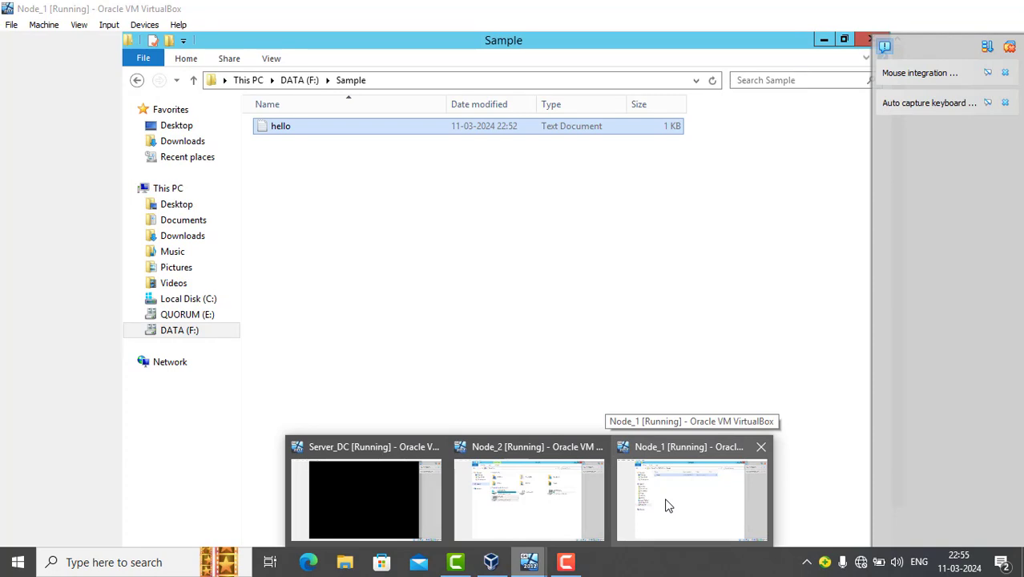
click(665, 499)
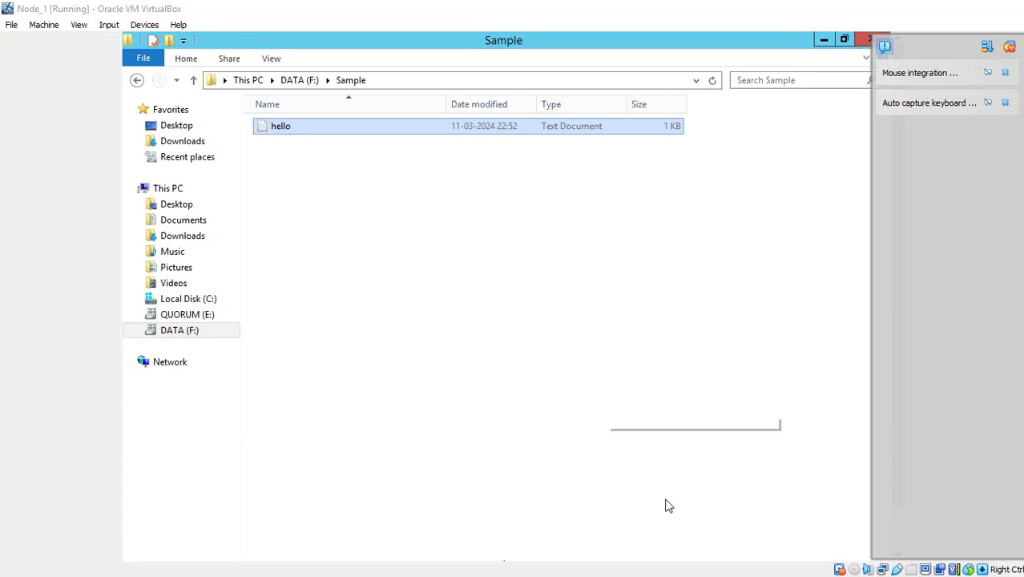
Try to view the QUORUM (E:) drive on Node_1, dismiss the error, and open Local Disk (C:).
click(196, 315)
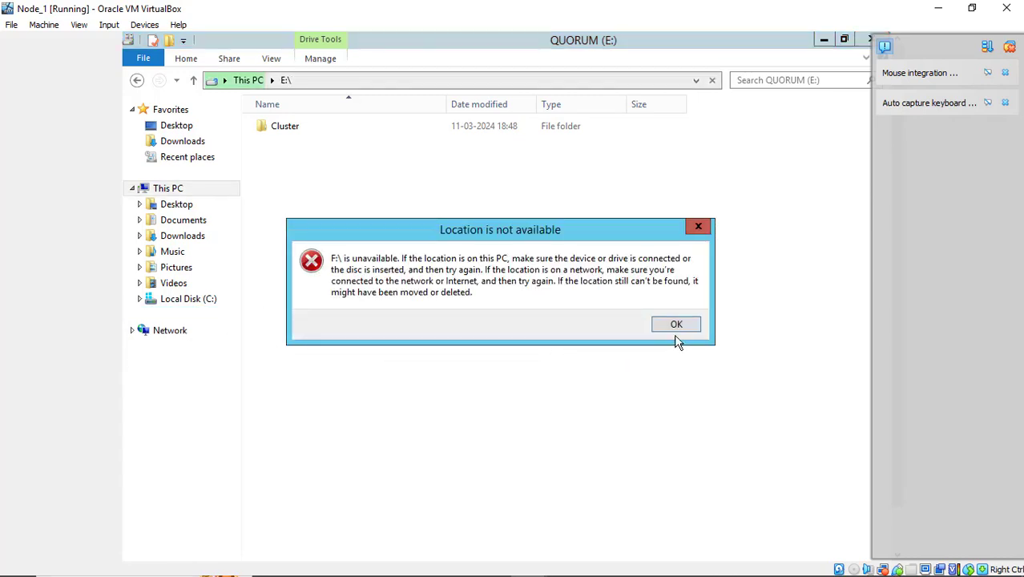
click(676, 324)
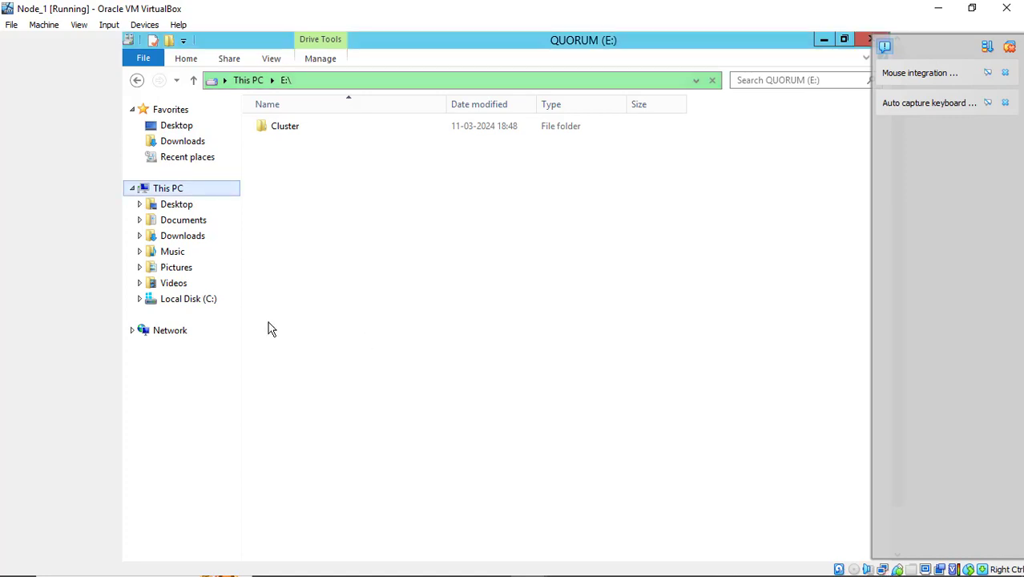
click(204, 304)
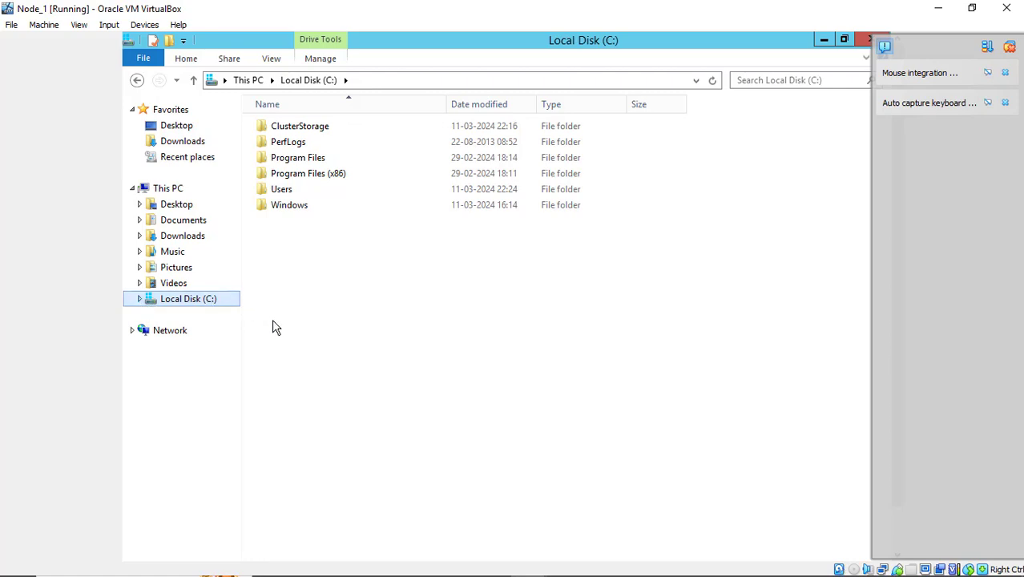
Check This PC on Node_2, then switch to Oracle VM VirtualBox Manager and power off the Node_2 virtual machine.
mouse_move(491, 571)
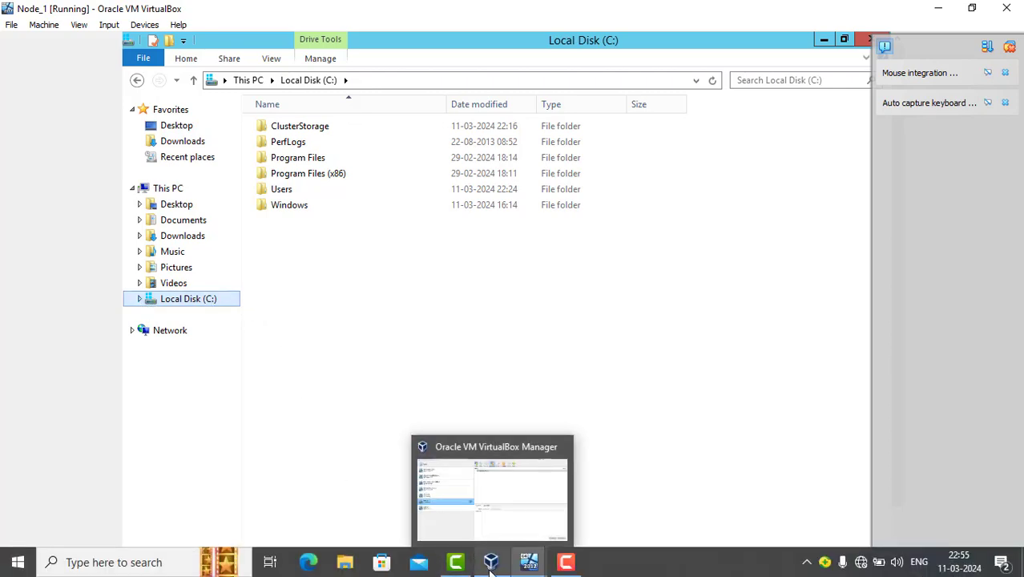
click(534, 523)
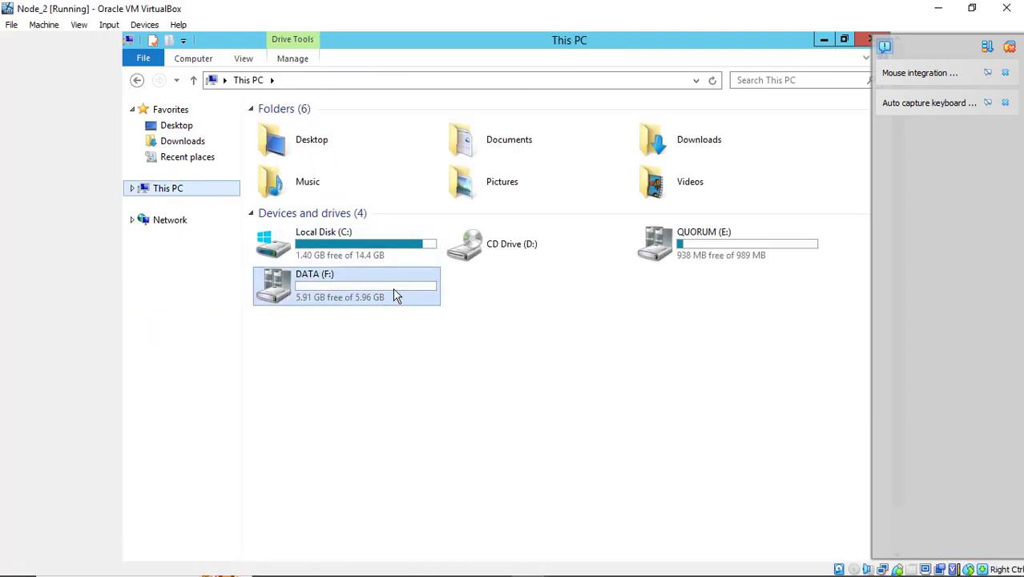
mouse_move(491, 571)
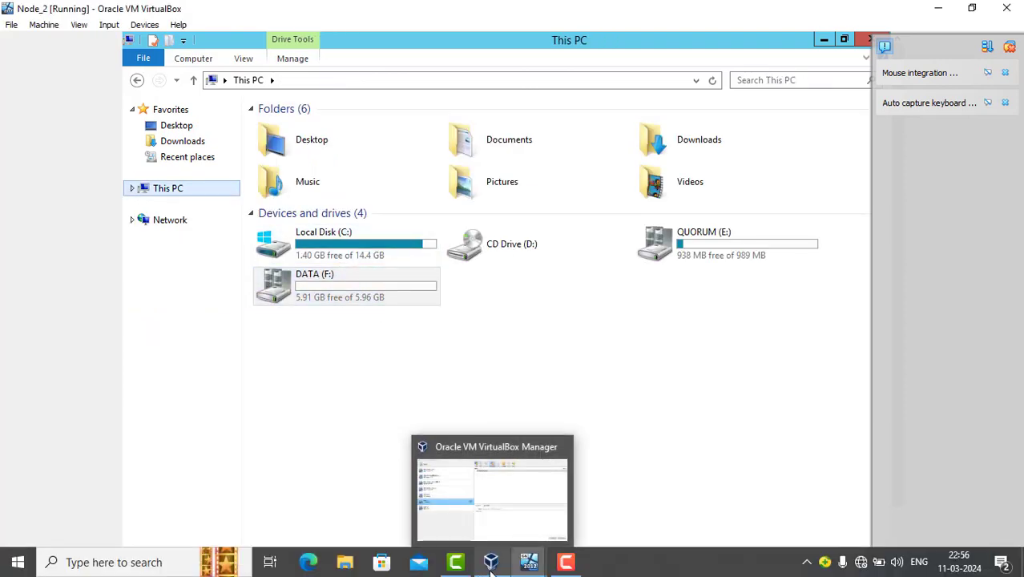
click(493, 565)
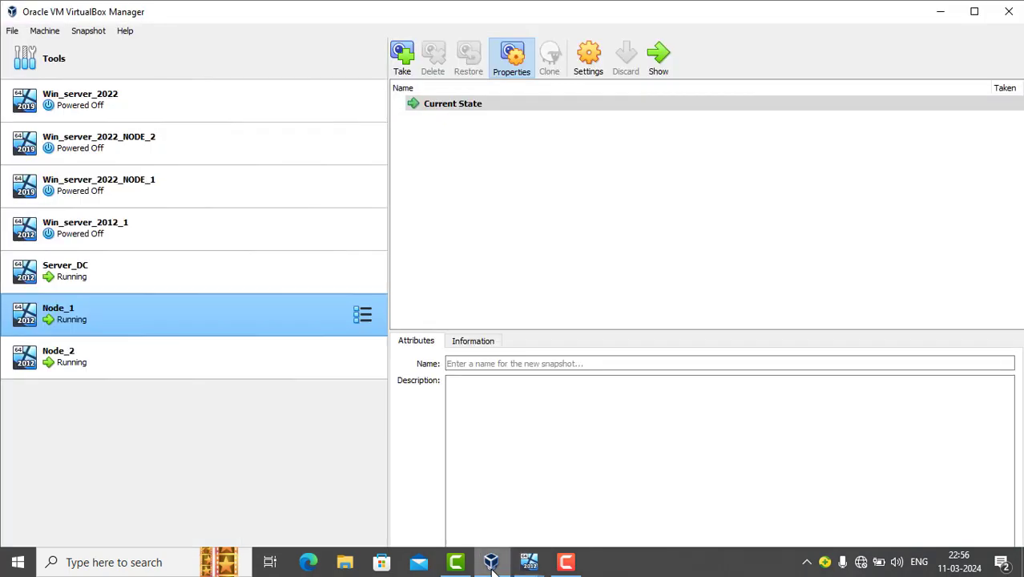
right_click(116, 366)
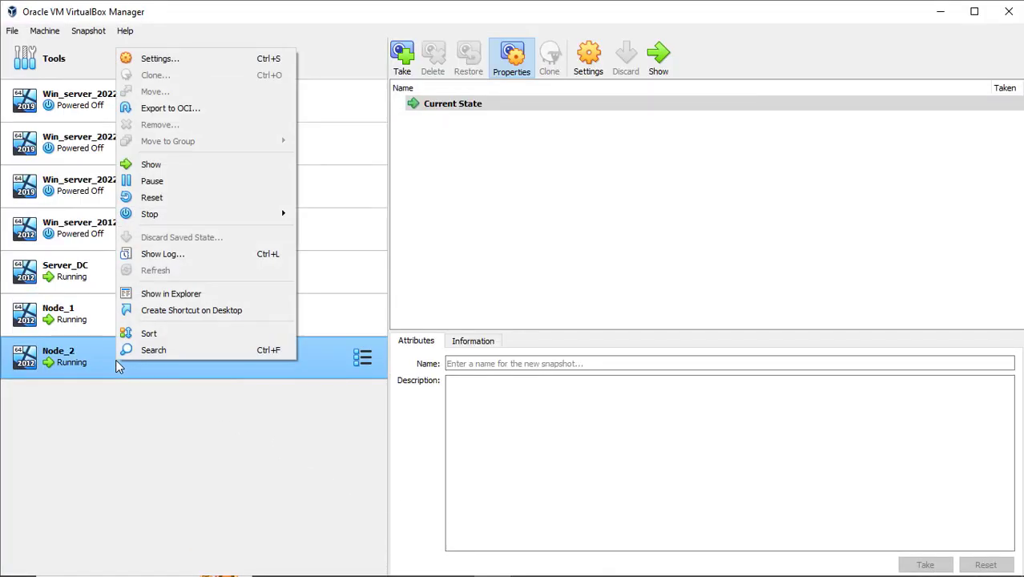
mouse_move(184, 218)
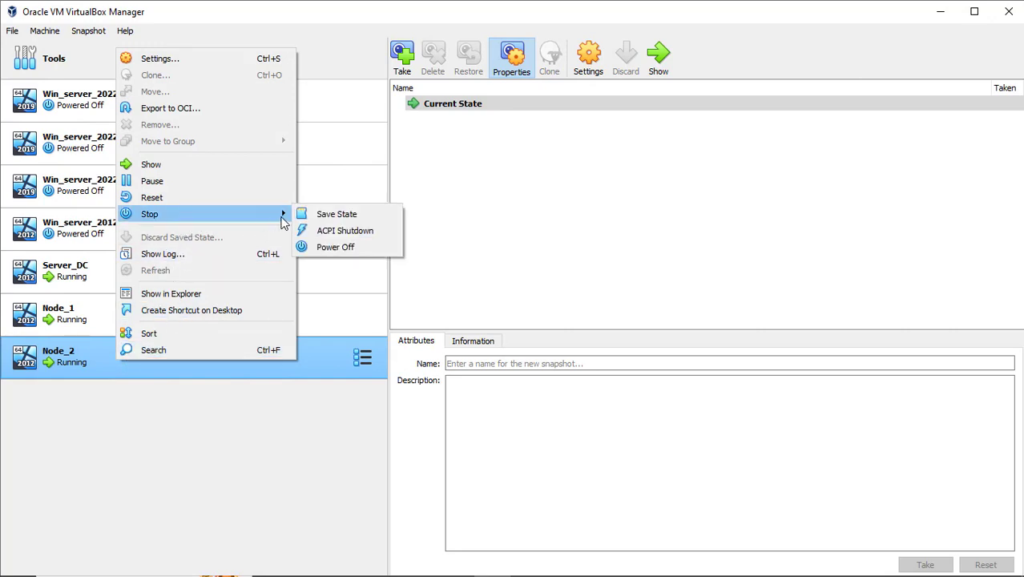
click(337, 248)
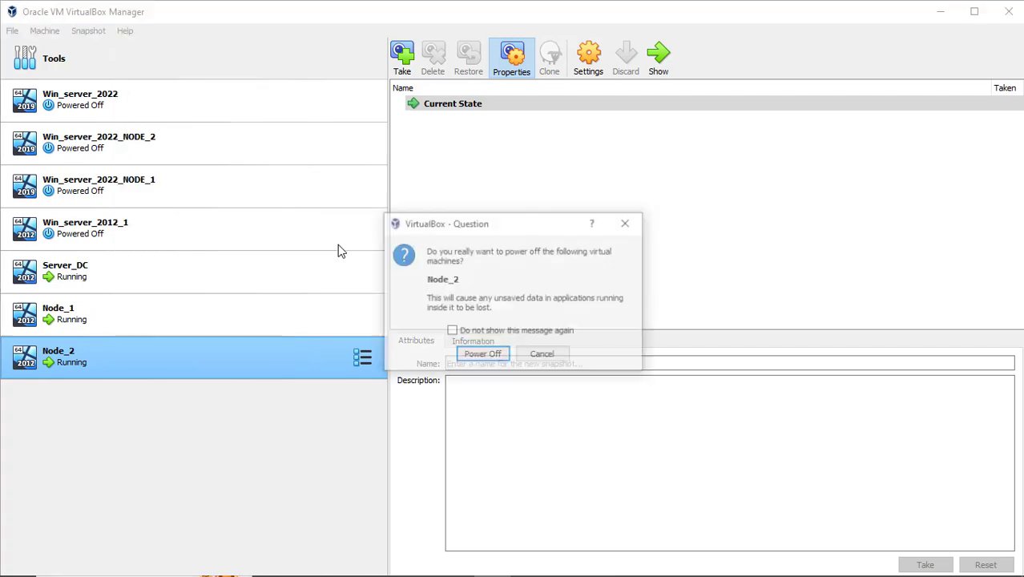
click(472, 361)
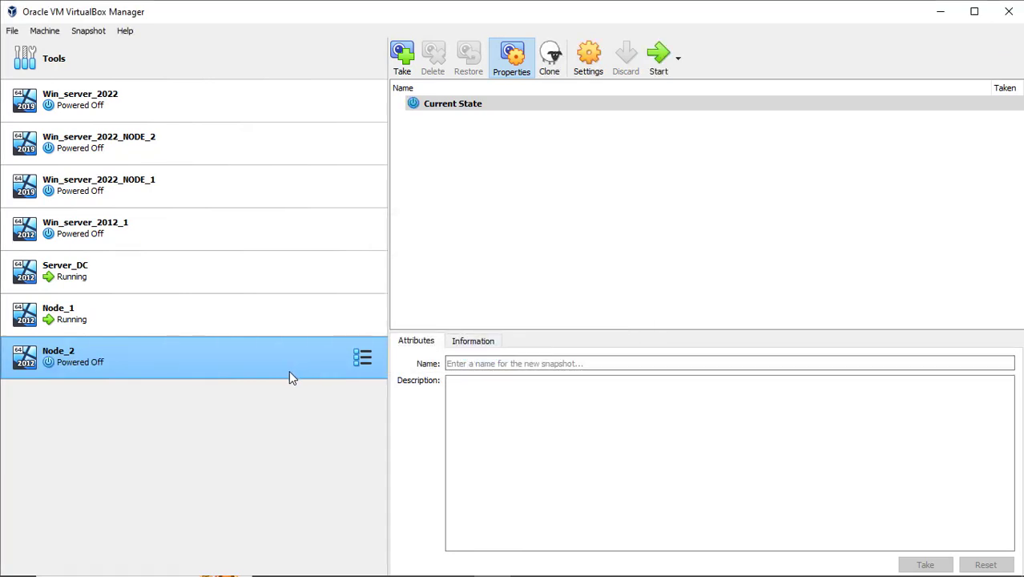
Switch to the Node_1 virtual machine, view the DATA (F:) drive from This PC, and dismiss the VirtualBox notifications.
mouse_move(535, 568)
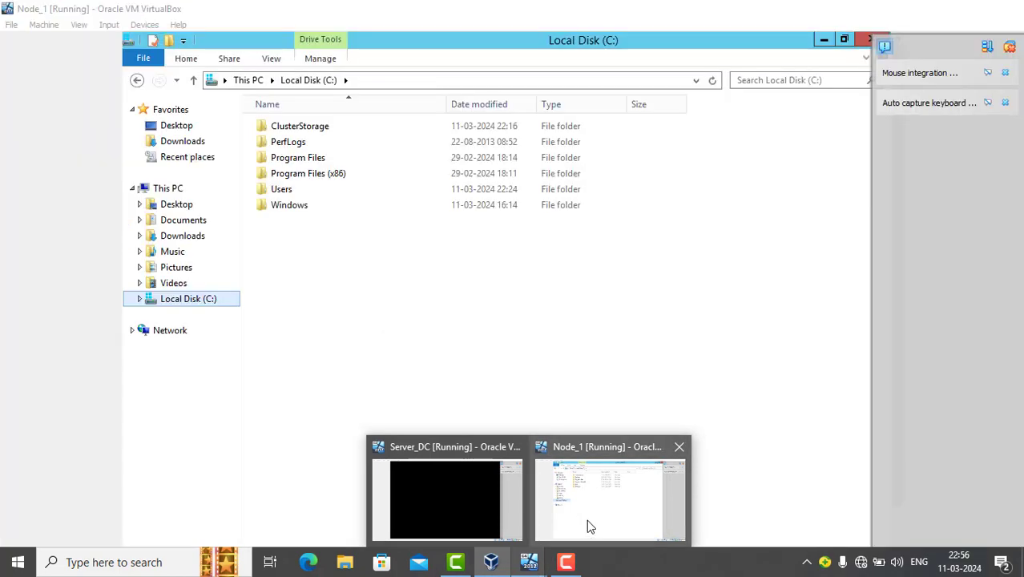
click(587, 524)
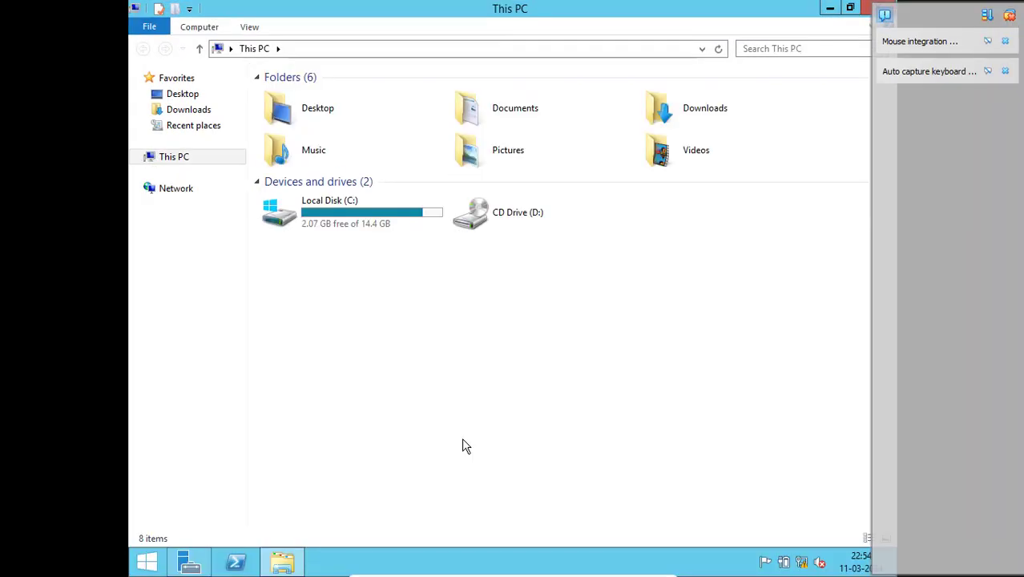
click(153, 158)
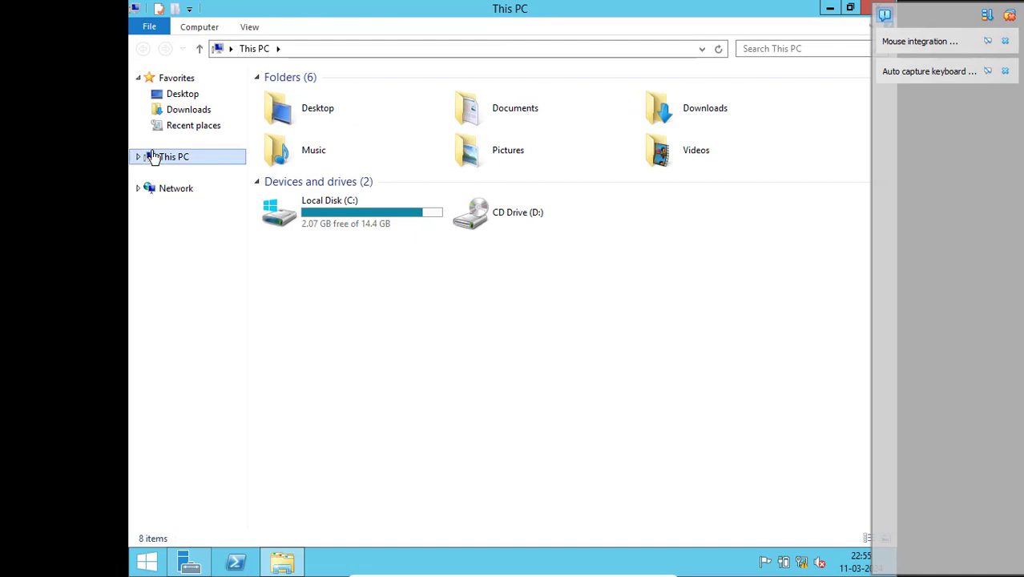
click(143, 159)
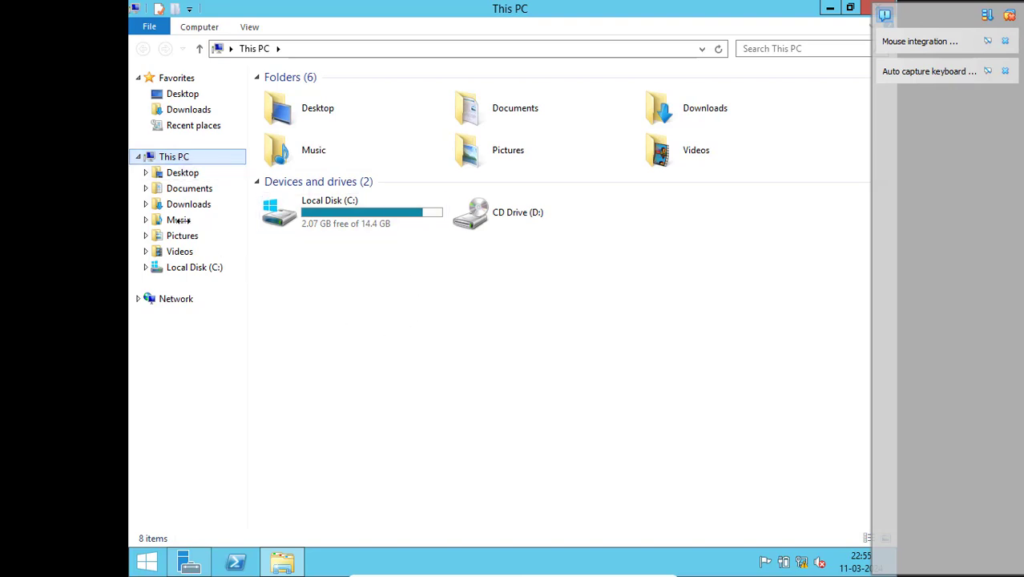
click(138, 158)
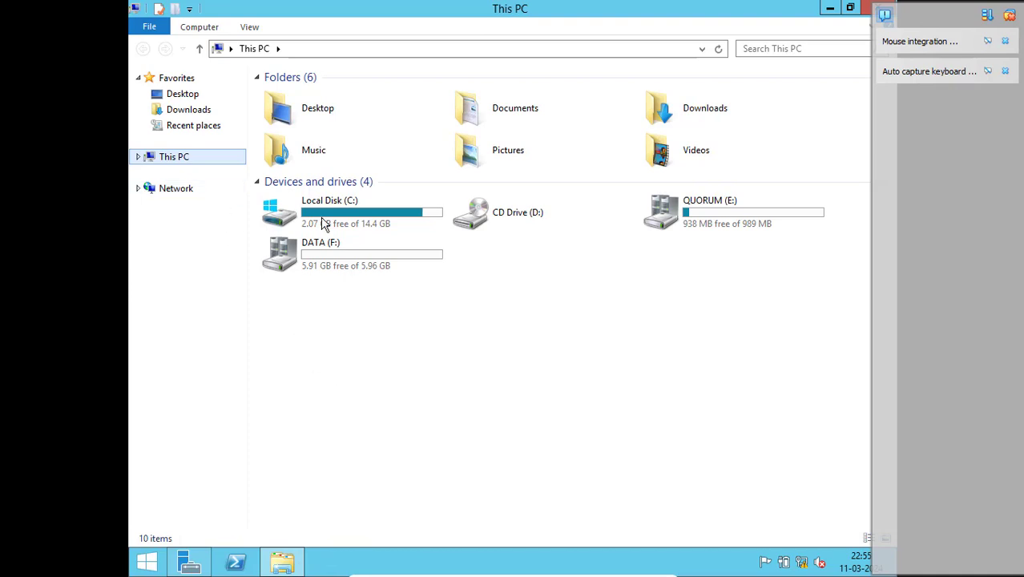
double_click(373, 254)
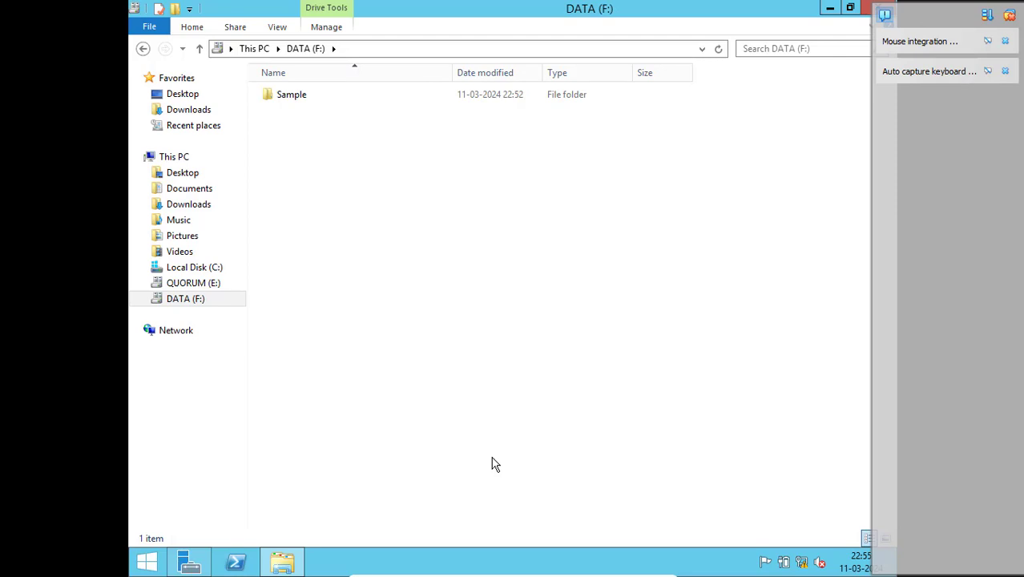
click(1010, 15)
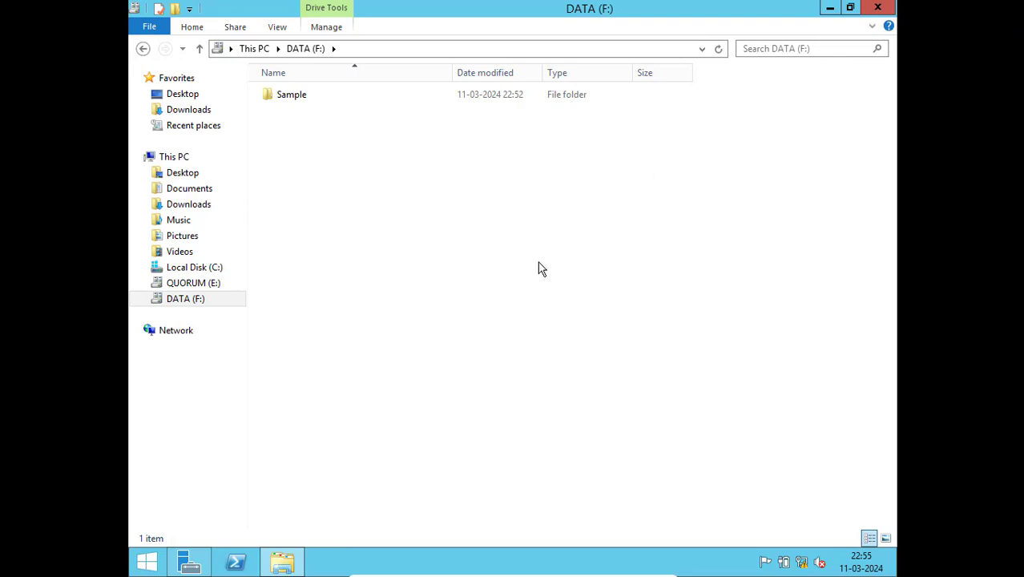